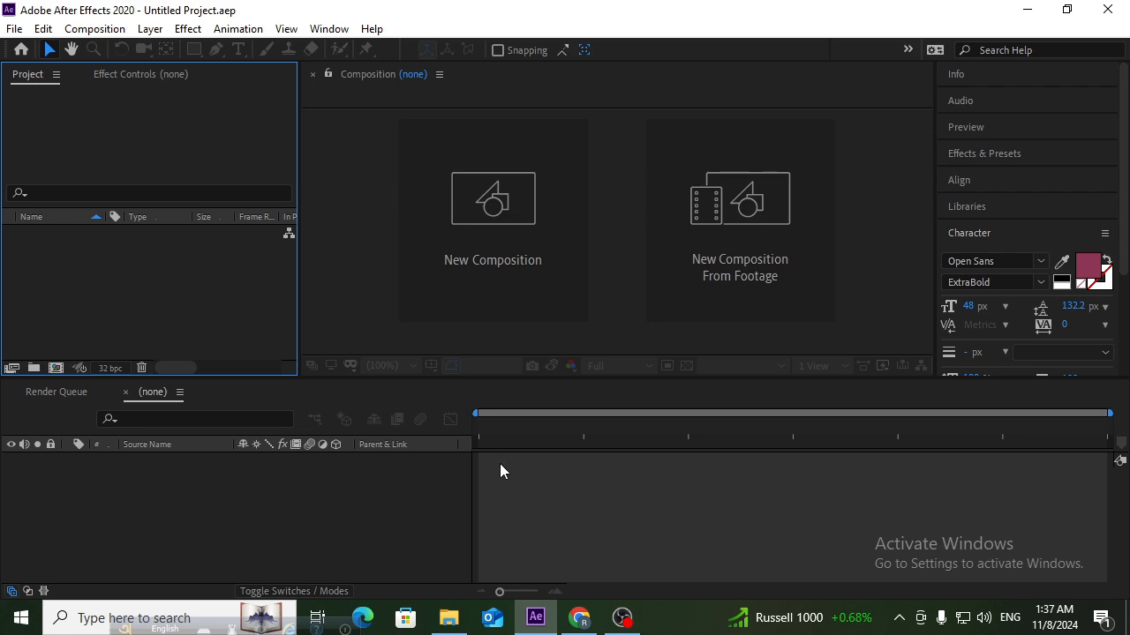
Step: Import en.ai from its folder in Downloads as a Composition - Retain Layer Sizes
{"action": "double_click", "coordinate": [135, 268]}
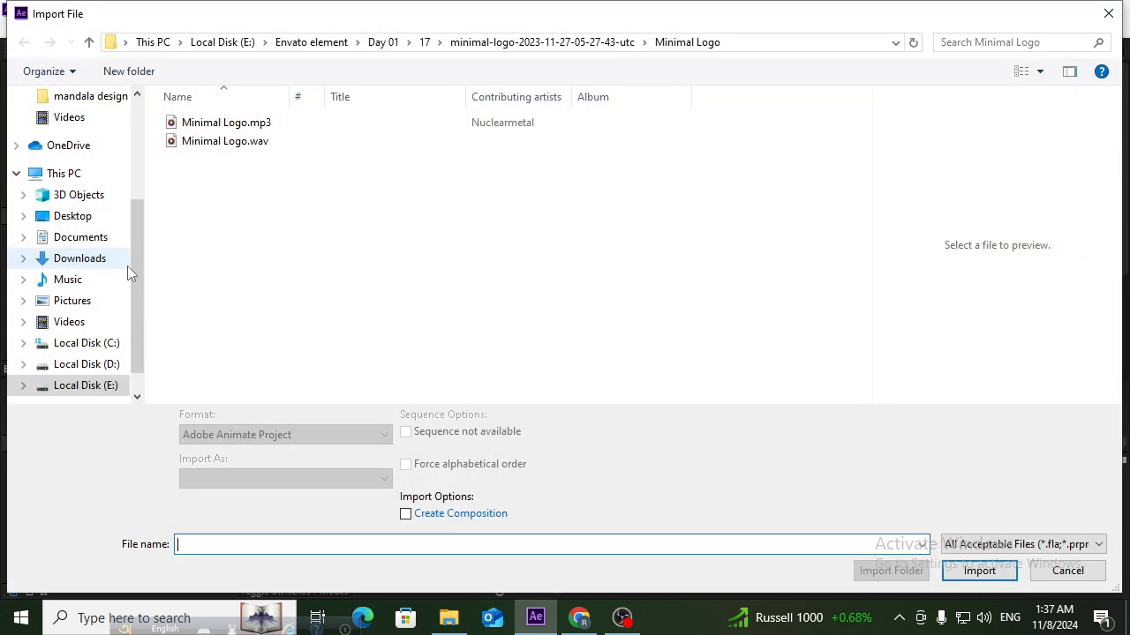
{"action": "left_click", "coordinate": [72, 259]}
{"action": "double_click", "coordinate": [221, 146]}
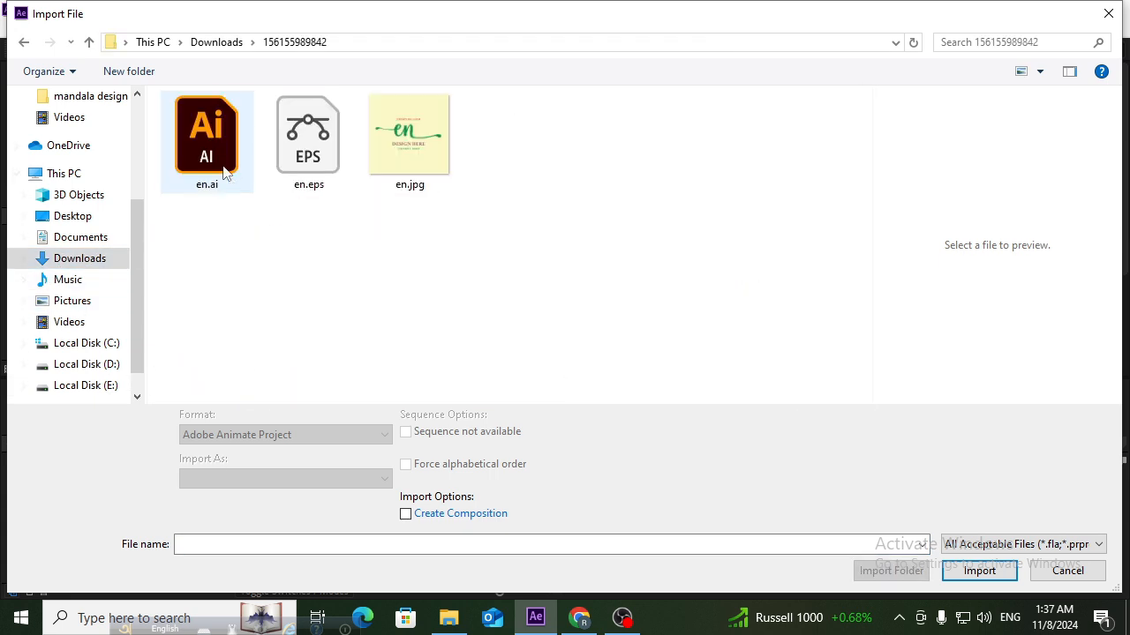
{"action": "left_click", "coordinate": [219, 177]}
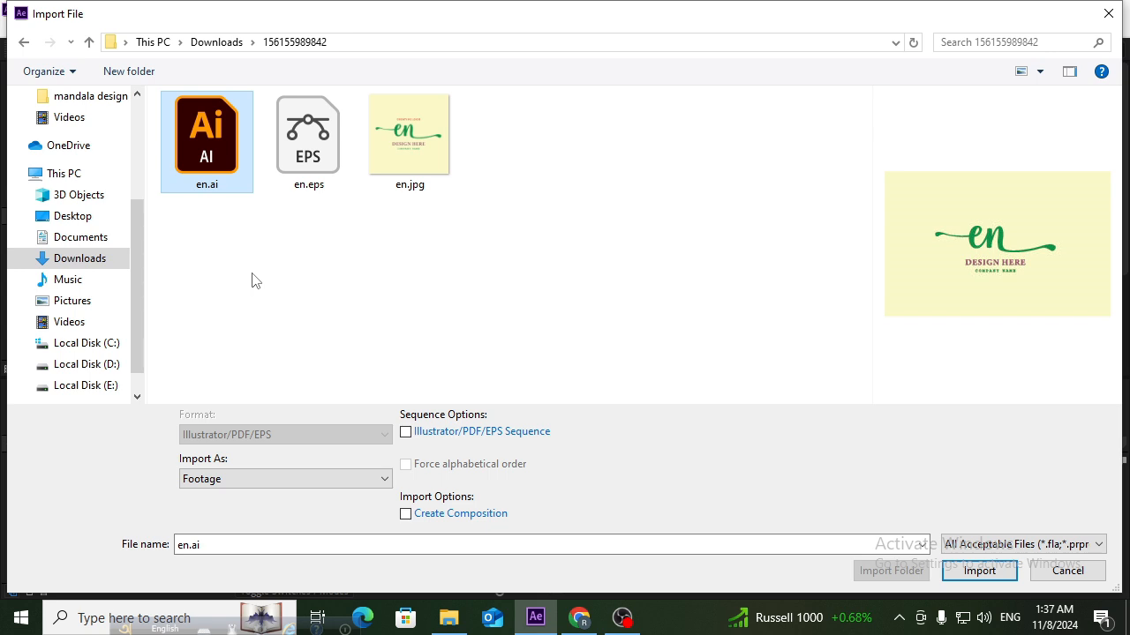
{"action": "left_click", "coordinate": [199, 160]}
{"action": "left_click", "coordinate": [221, 481]}
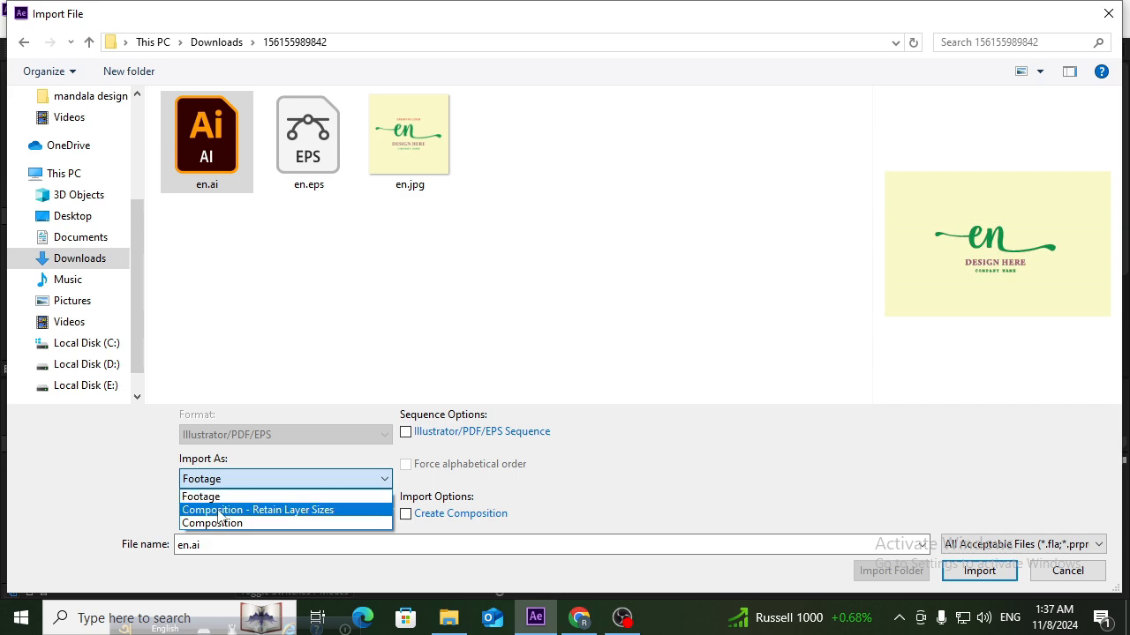
{"action": "left_click", "coordinate": [255, 511]}
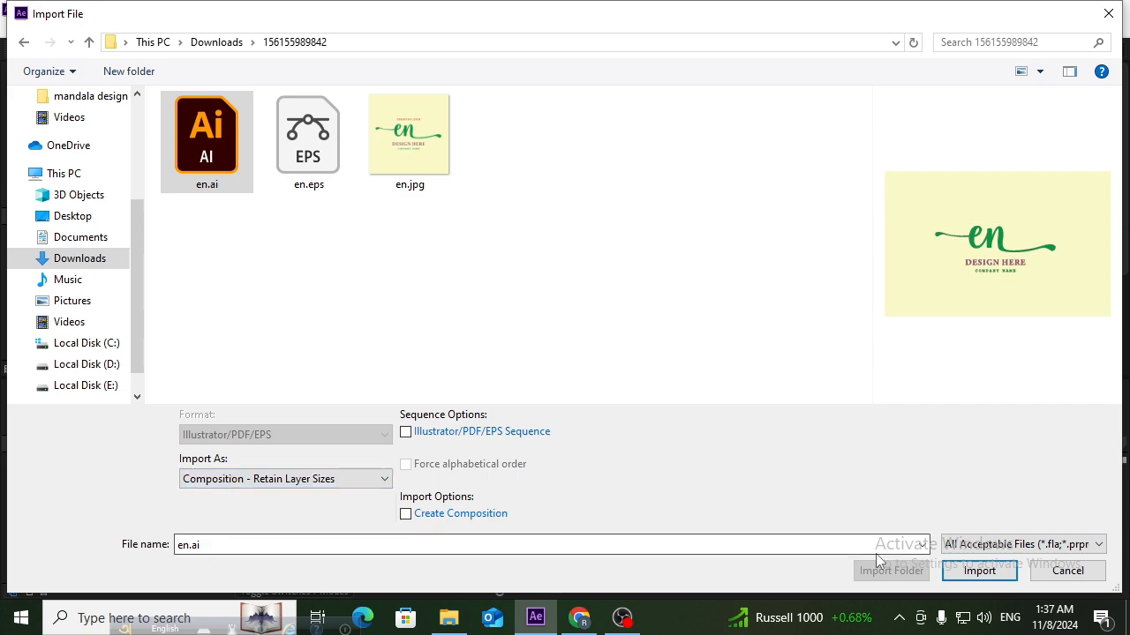
{"action": "left_click", "coordinate": [978, 570]}
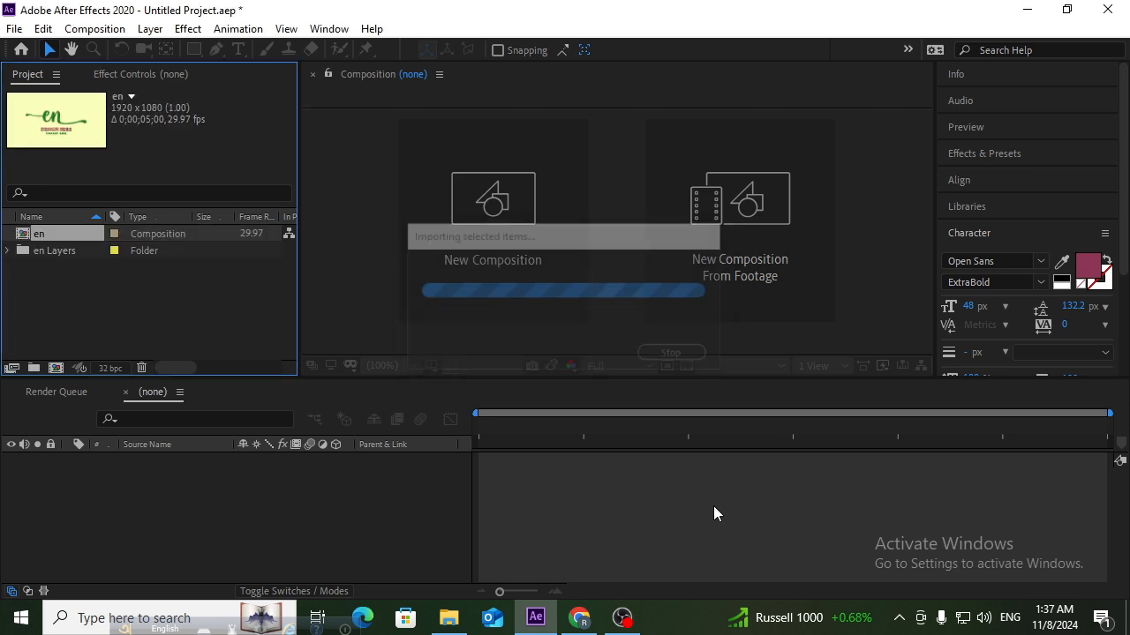
Step: Open the imported en composition to show its layers in the timeline
{"action": "left_click", "coordinate": [128, 296]}
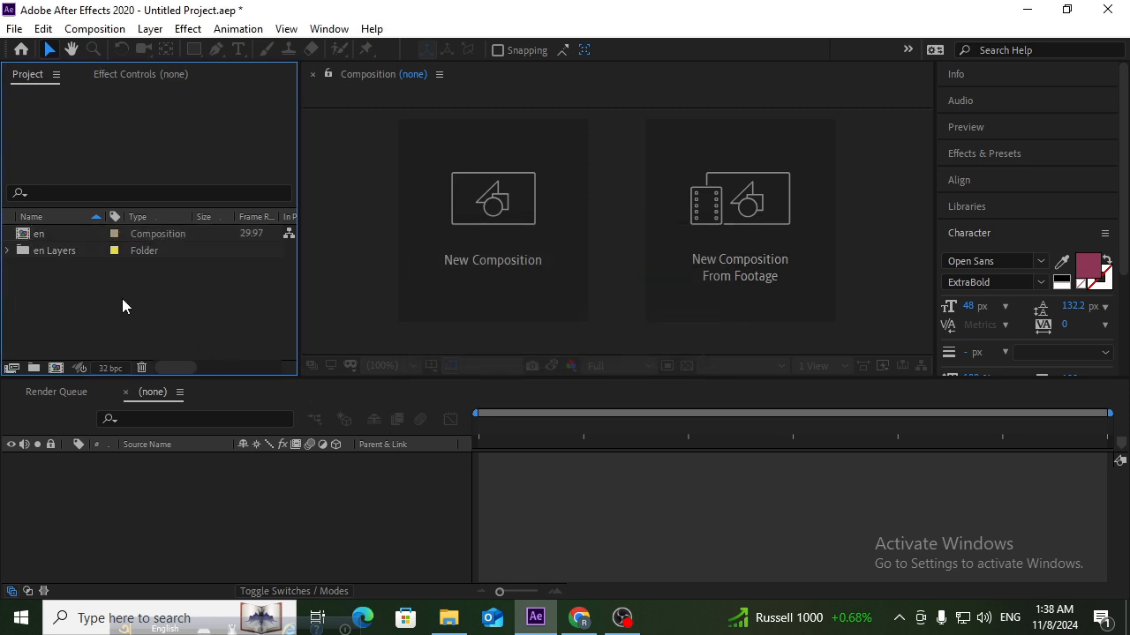
{"action": "left_click", "coordinate": [29, 232]}
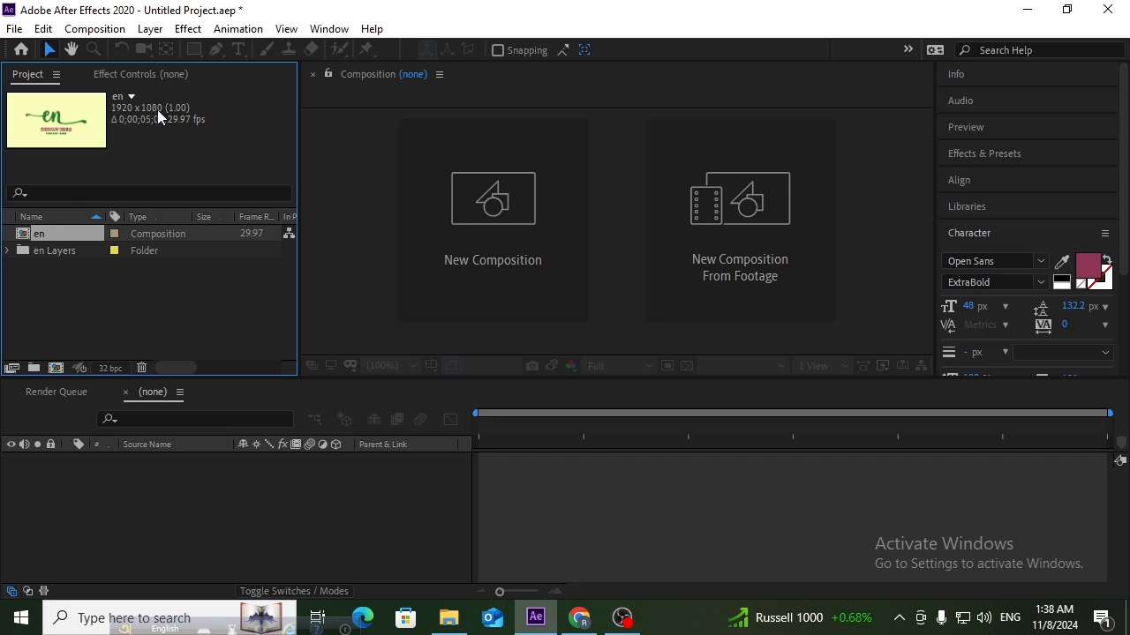
{"action": "double_click", "coordinate": [56, 232]}
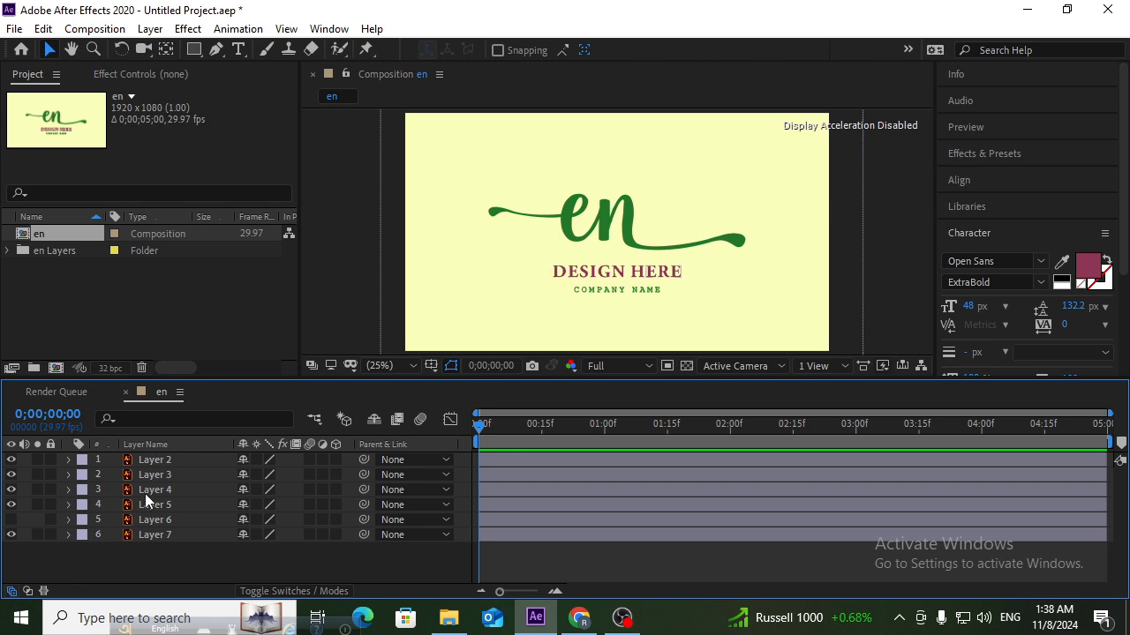
Step: Examine which part of the logo Layers 2 to 5 each hold by toggling their visibility off and on
{"action": "left_click", "coordinate": [151, 460]}
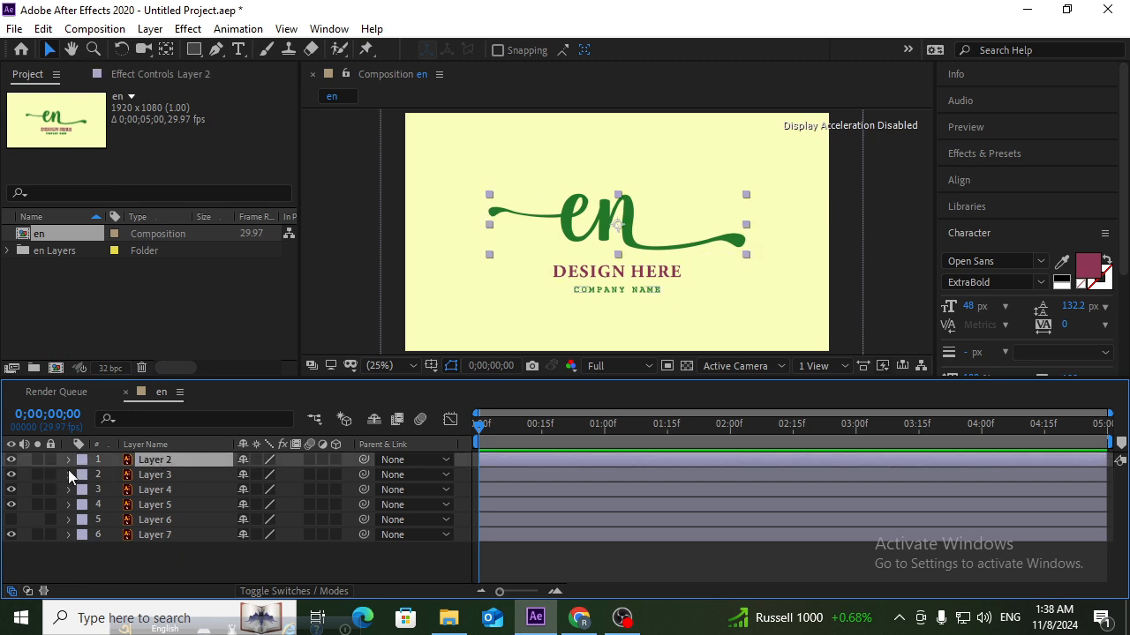
{"action": "left_click", "coordinate": [11, 460]}
{"action": "left_click", "coordinate": [11, 459]}
{"action": "left_click", "coordinate": [134, 476]}
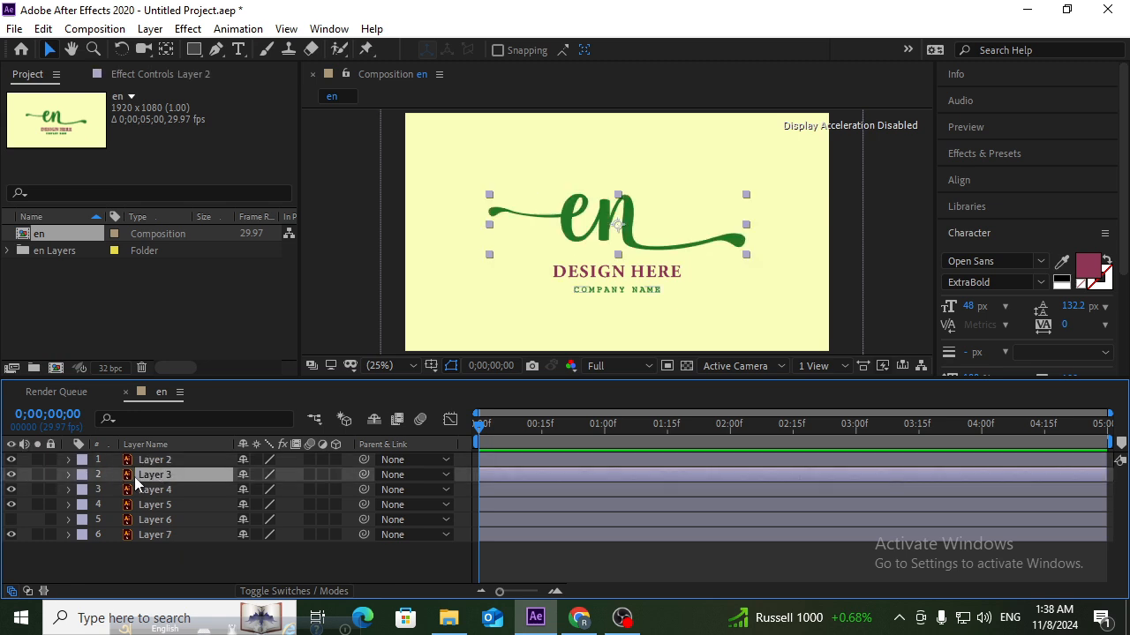
{"action": "left_click", "coordinate": [12, 476]}
{"action": "left_click", "coordinate": [11, 476]}
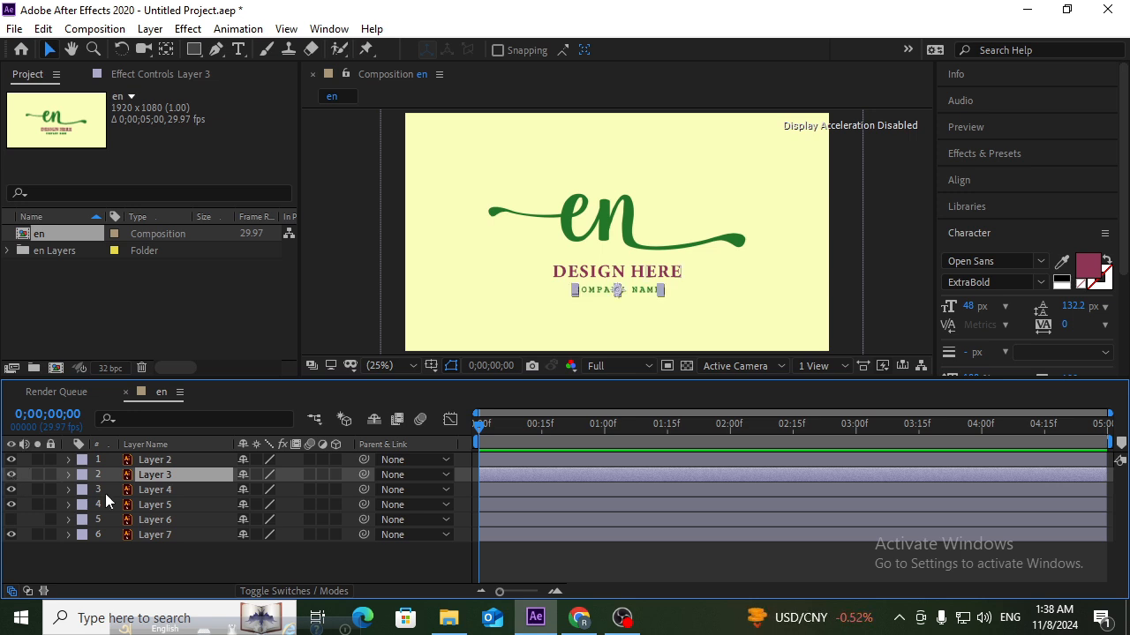
{"action": "left_click", "coordinate": [135, 488]}
{"action": "left_click", "coordinate": [12, 490]}
{"action": "left_click", "coordinate": [11, 491]}
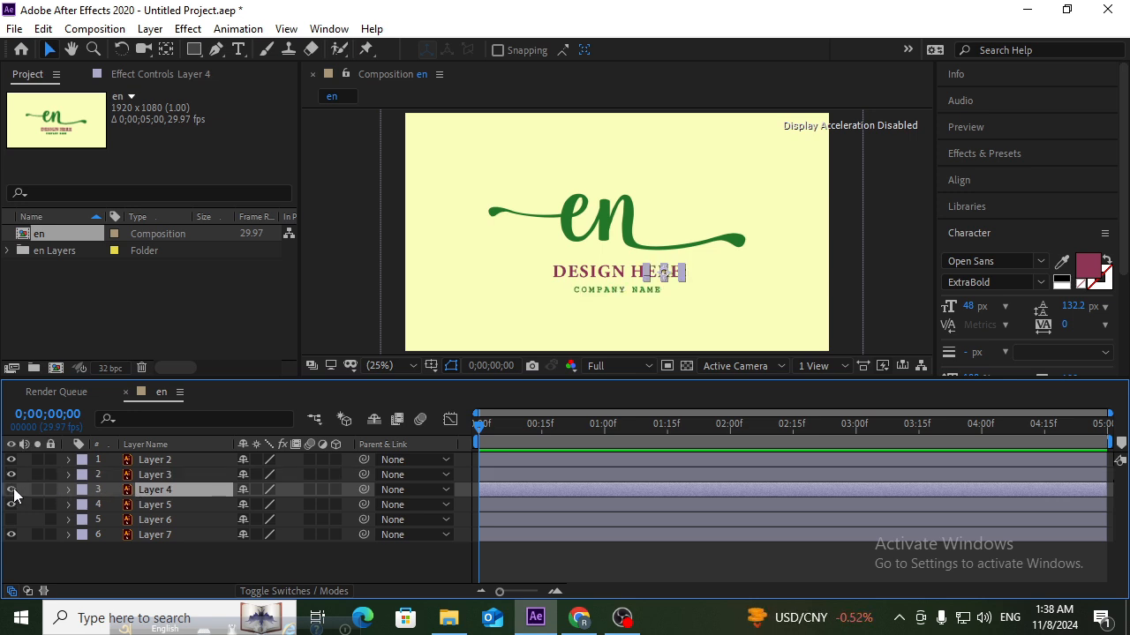
{"action": "left_click", "coordinate": [11, 505]}
{"action": "left_click", "coordinate": [11, 506]}
{"action": "left_click", "coordinate": [202, 553]}
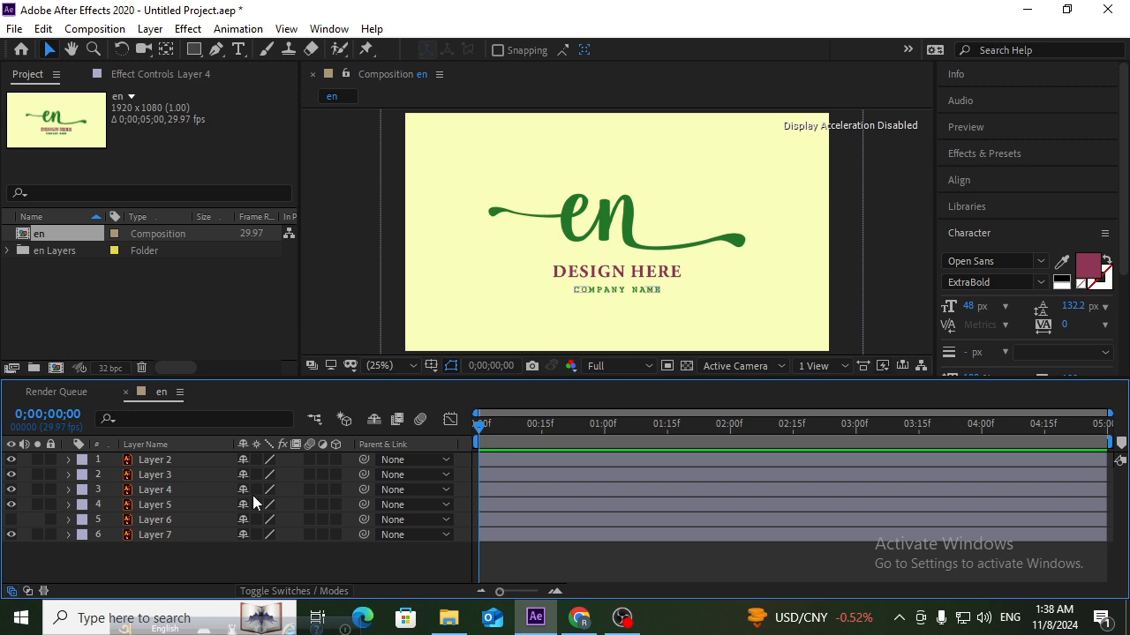
Step: Create a new text layer in the en composition reading "Elevate Nexus"
{"action": "right_click", "coordinate": [184, 559]}
{"action": "mouse_move", "coordinate": [353, 367]}
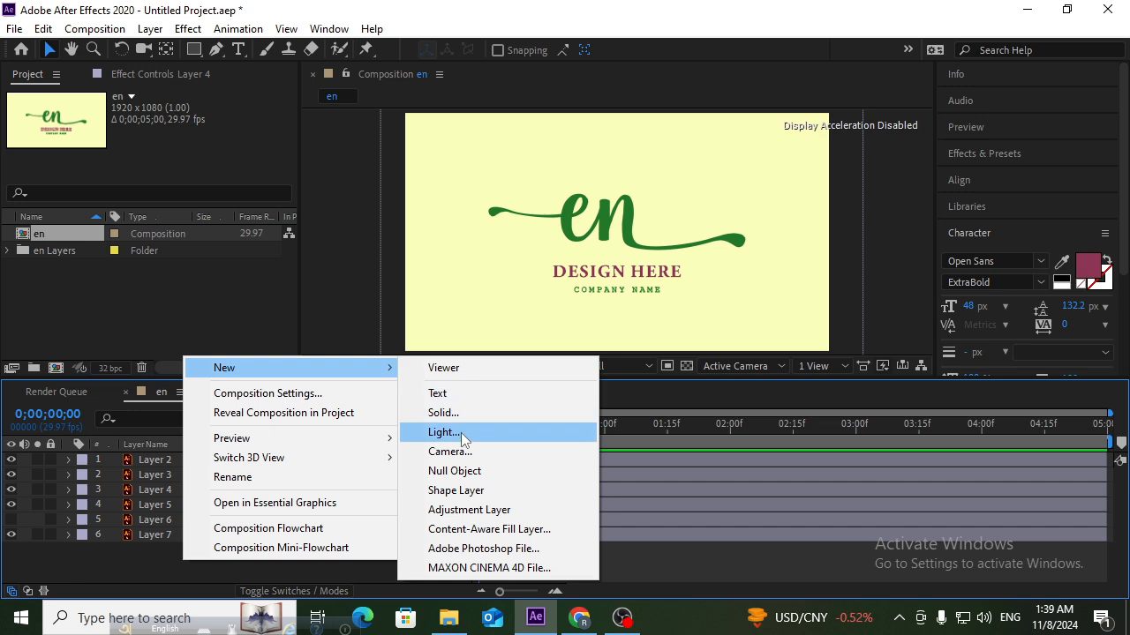
{"action": "left_click", "coordinate": [456, 399]}
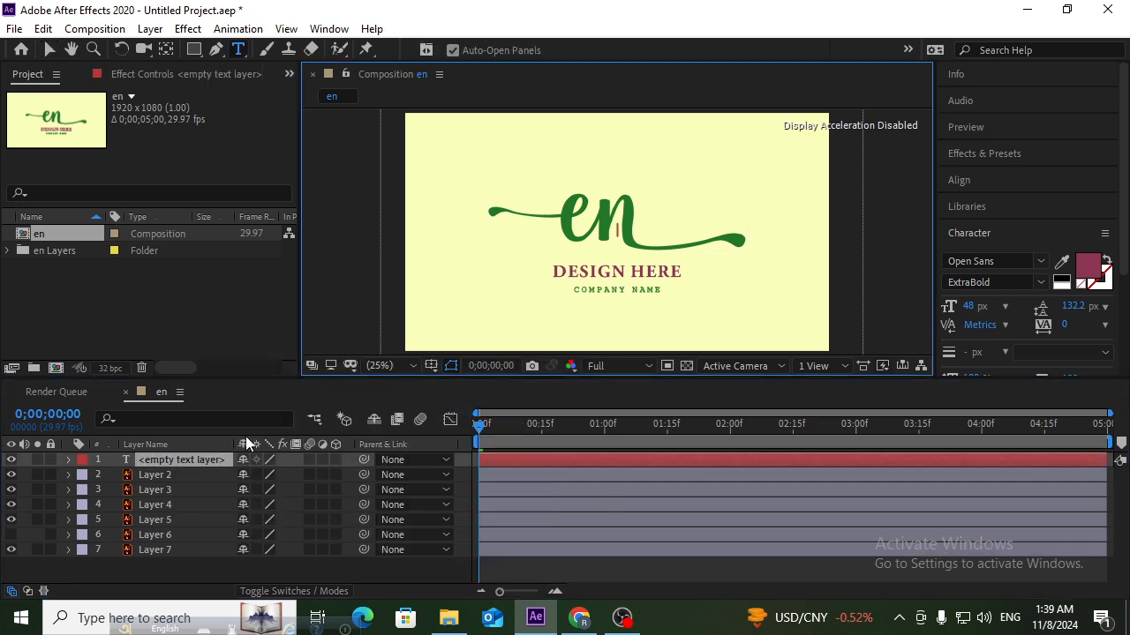
{"action": "type", "text": "Elevate Nexus"}
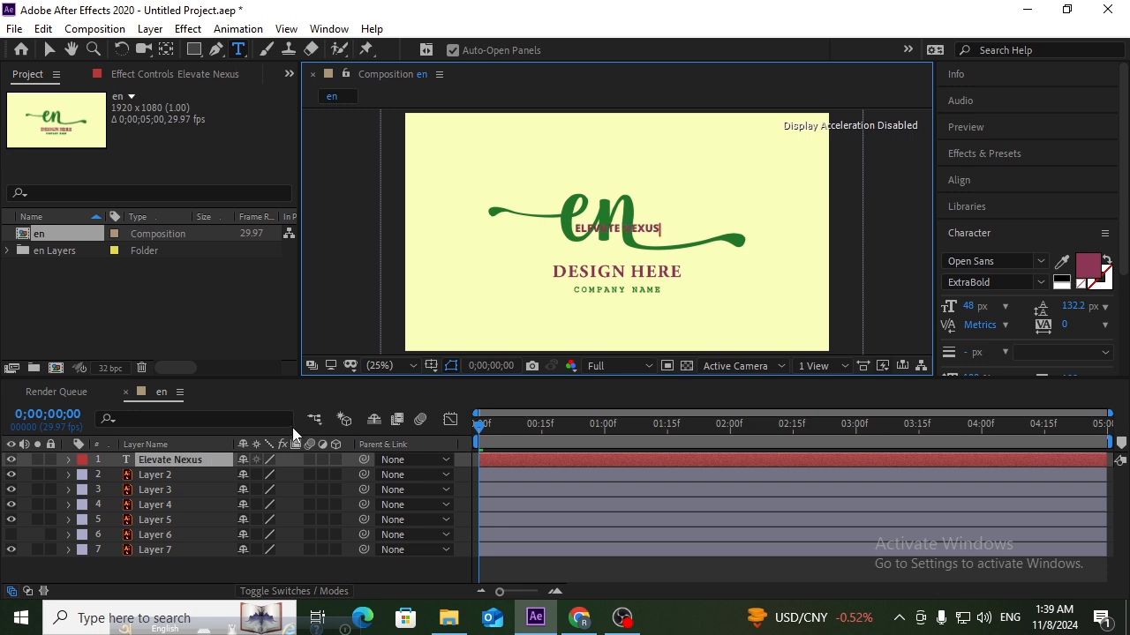
{"action": "left_click", "coordinate": [53, 50]}
Step: Move the Elevate Nexus text down over the DESIGN HERE line, to position 958.9, 739.0
{"action": "left_click", "coordinate": [976, 180]}
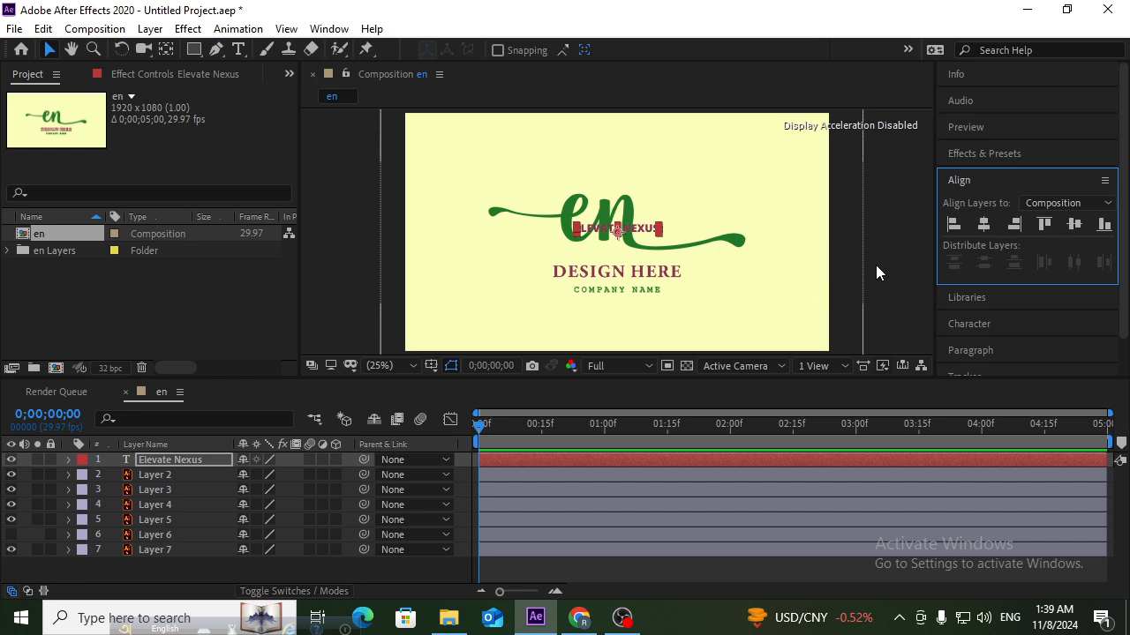
{"action": "key", "text": "p"}
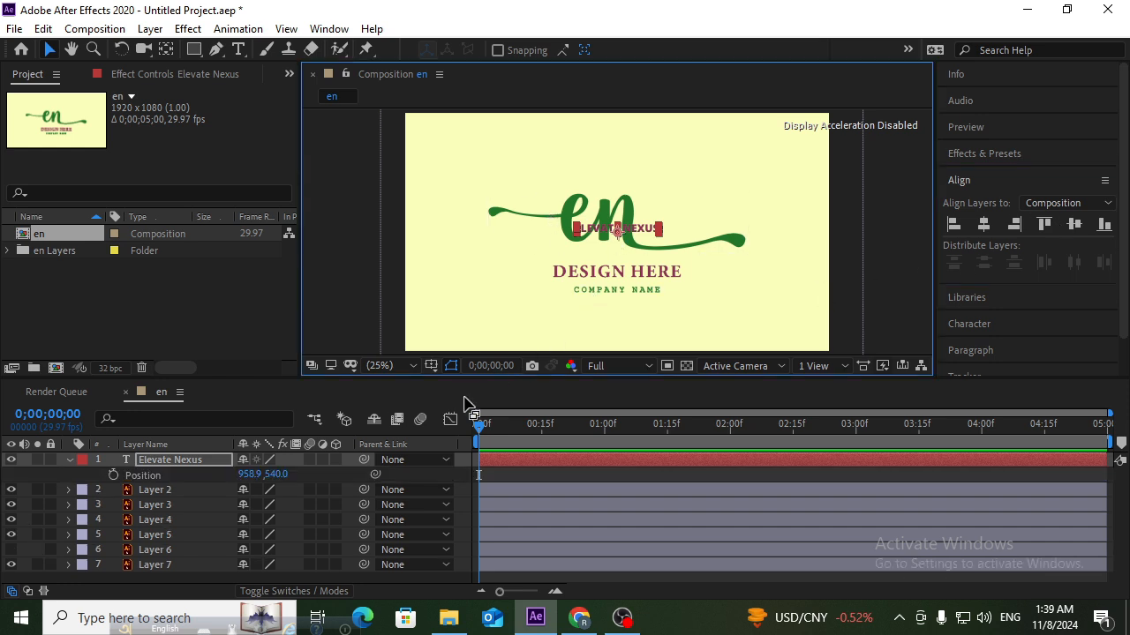
{"action": "left_click_drag", "start_coordinate": [275, 474], "coordinate": [470, 460]}
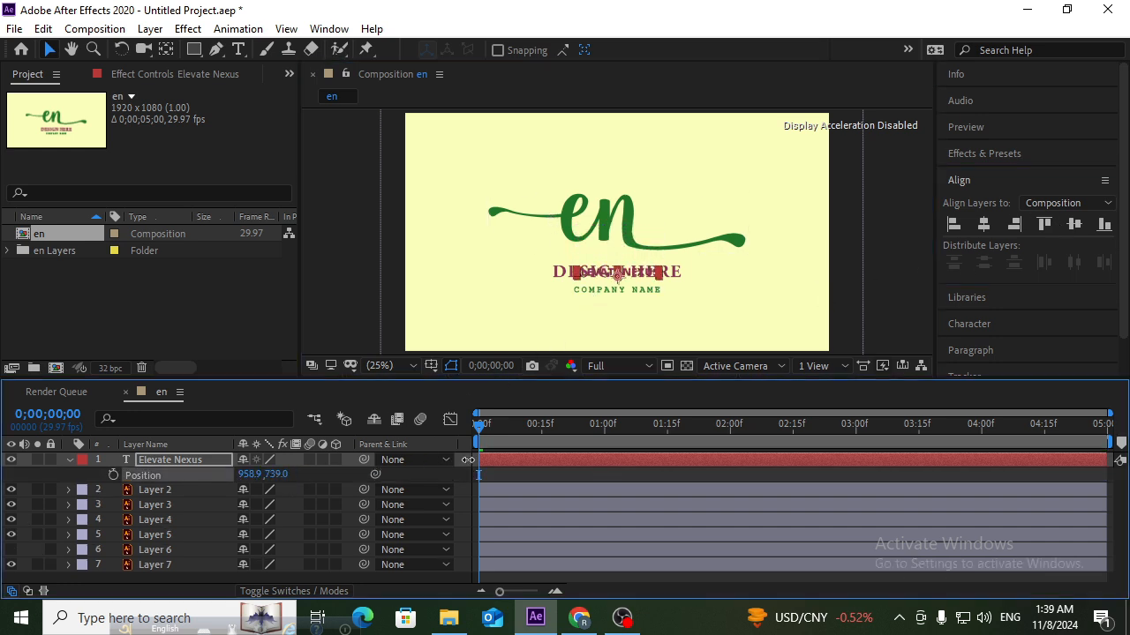
Step: Center the Elevate Nexus text layer's anchor point and scale the layer to 153%
{"action": "left_click", "coordinate": [168, 51]}
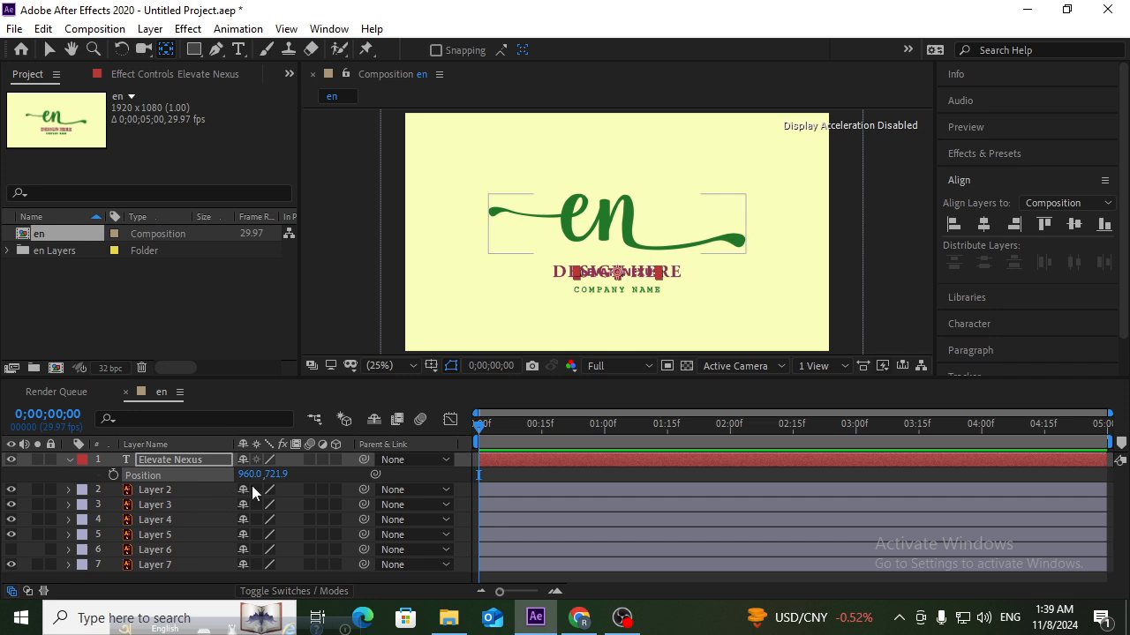
{"action": "key", "text": "s"}
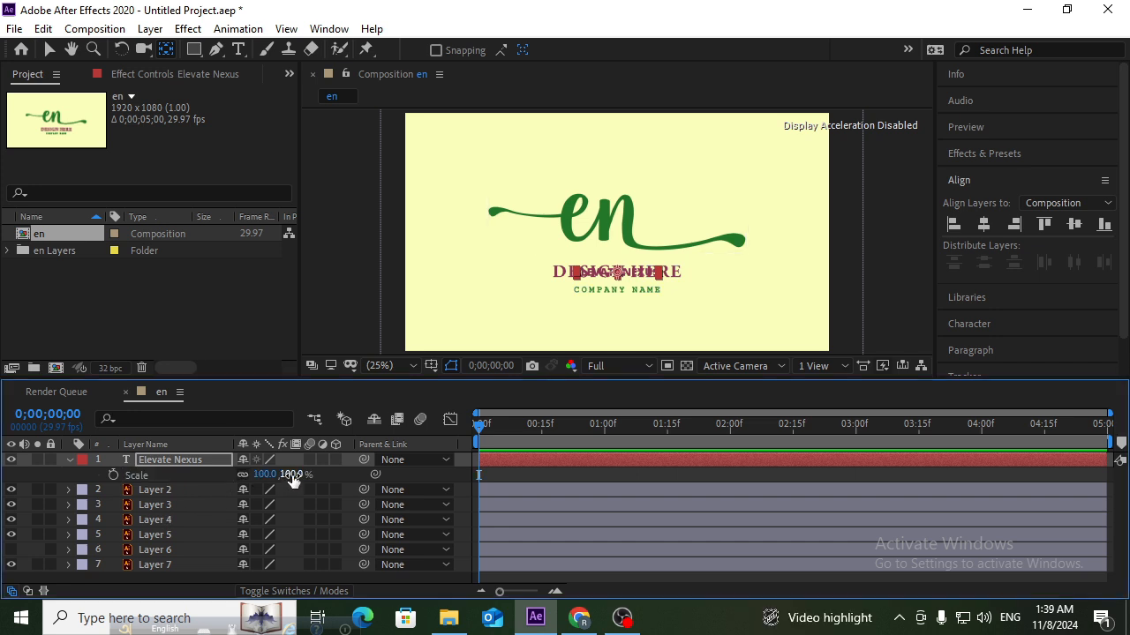
{"action": "left_click_drag", "start_coordinate": [291, 474], "coordinate": [326, 462]}
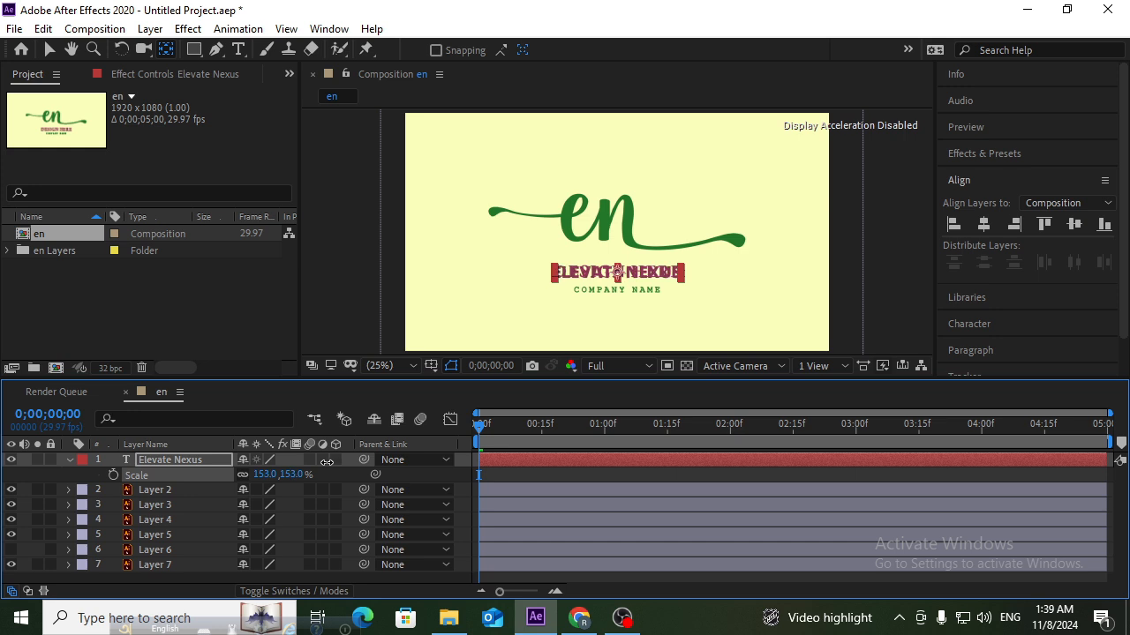
Step: Examine what Layer 2 and Layer 3 contain by selecting them and toggling their visibility off and on
{"action": "left_click", "coordinate": [160, 492]}
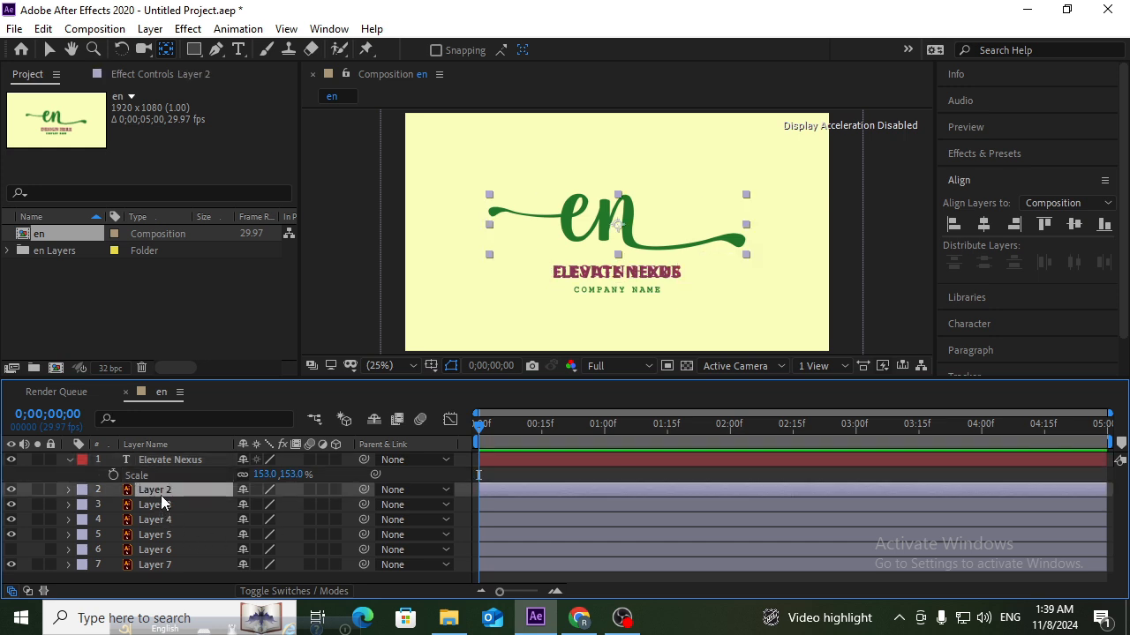
{"action": "left_click", "coordinate": [190, 464]}
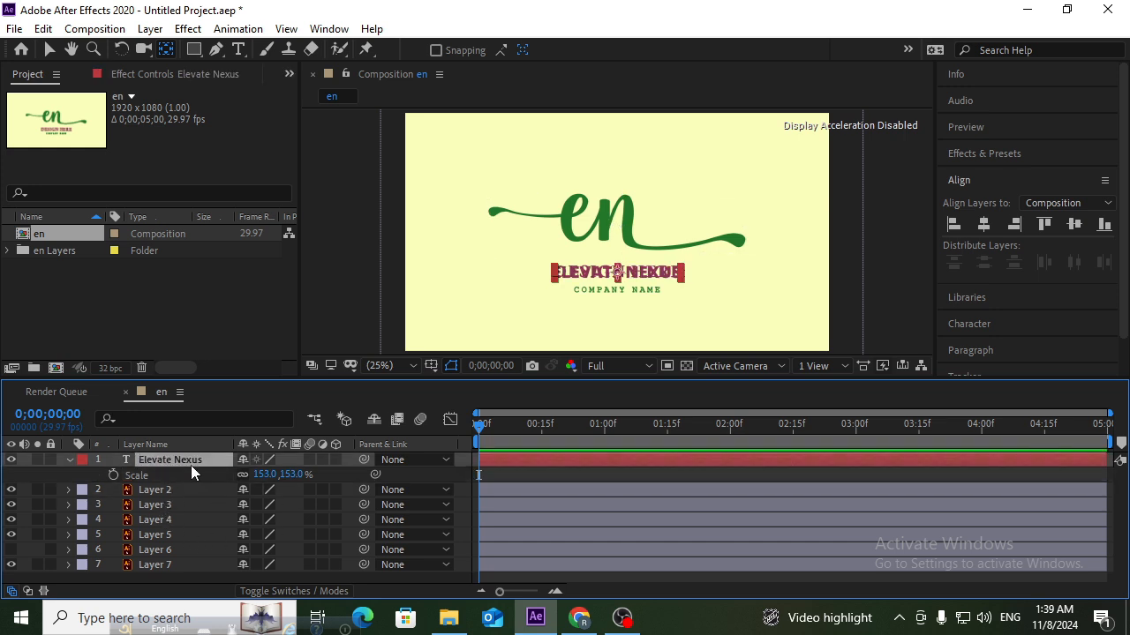
{"action": "left_click", "coordinate": [157, 492]}
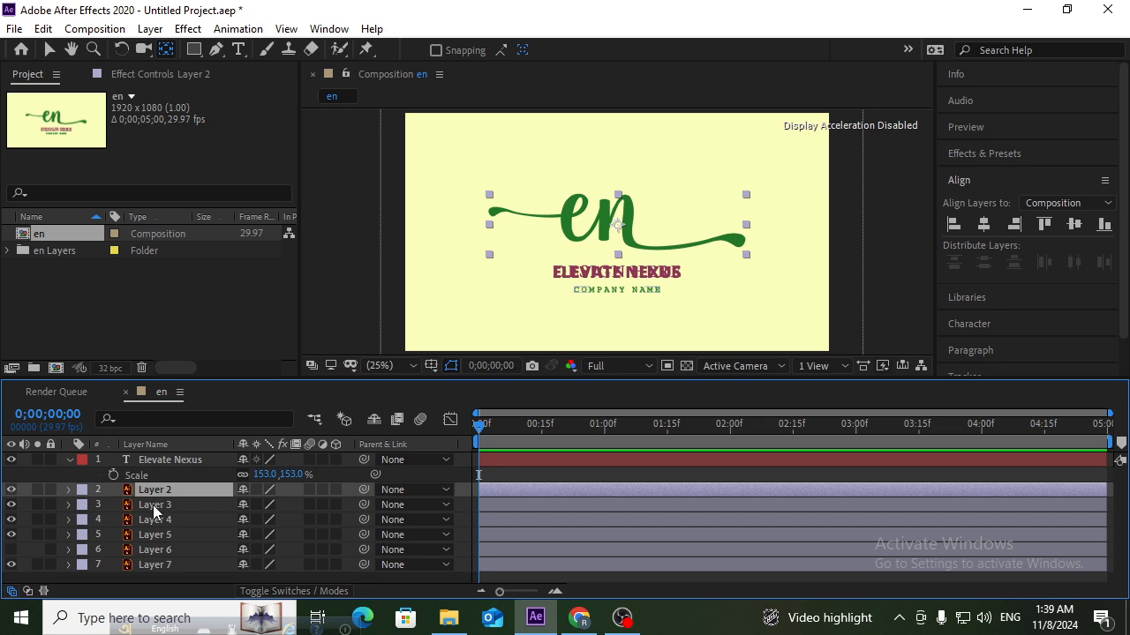
{"action": "left_click", "coordinate": [153, 505]}
{"action": "left_click", "coordinate": [10, 505]}
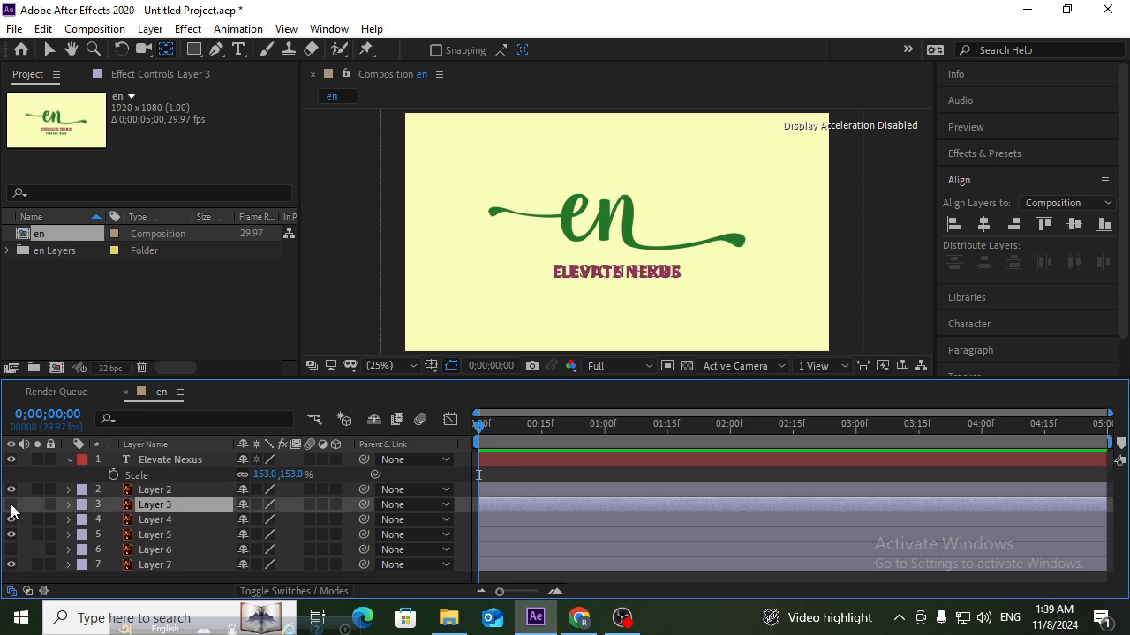
{"action": "left_click", "coordinate": [11, 504]}
{"action": "left_click", "coordinate": [115, 489]}
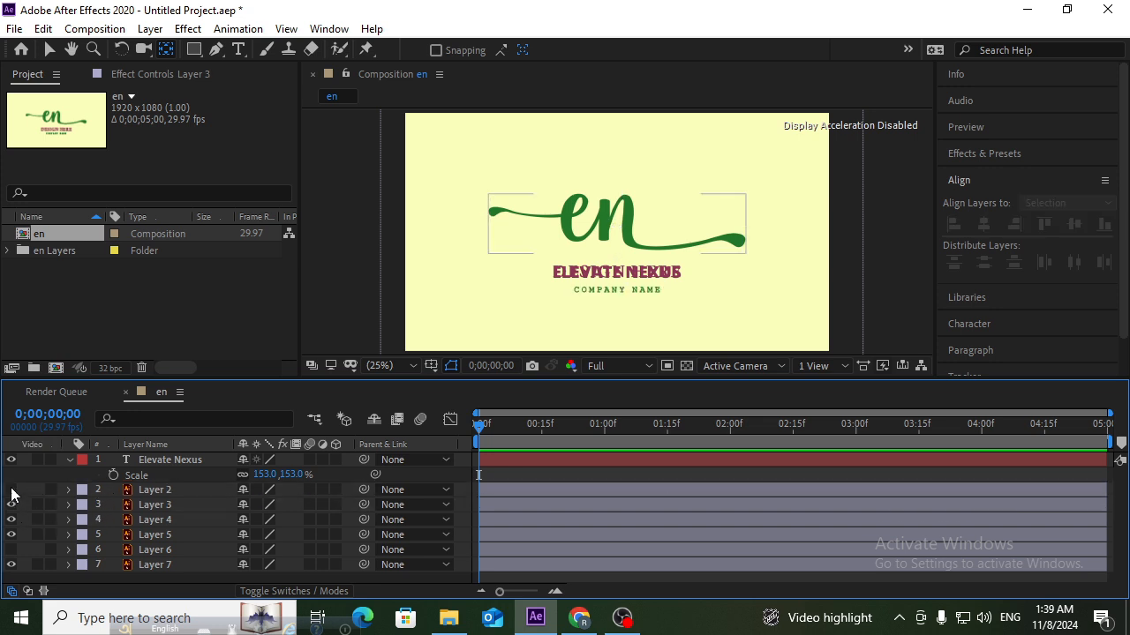
{"action": "left_click", "coordinate": [12, 490]}
{"action": "left_click", "coordinate": [11, 490]}
Step: Delete Layer 4 and Layer 5, which hold the original DESIGN HERE words
{"action": "left_click", "coordinate": [130, 519]}
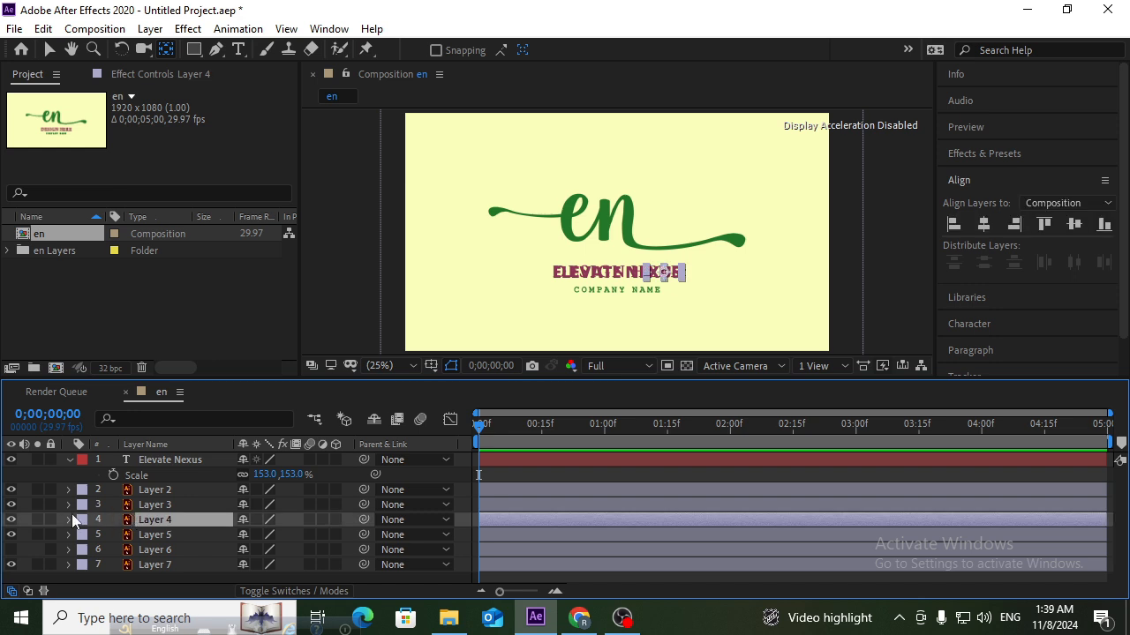
{"action": "left_click", "coordinate": [11, 520]}
{"action": "left_click", "coordinate": [11, 520]}
{"action": "key", "text": "Delete"}
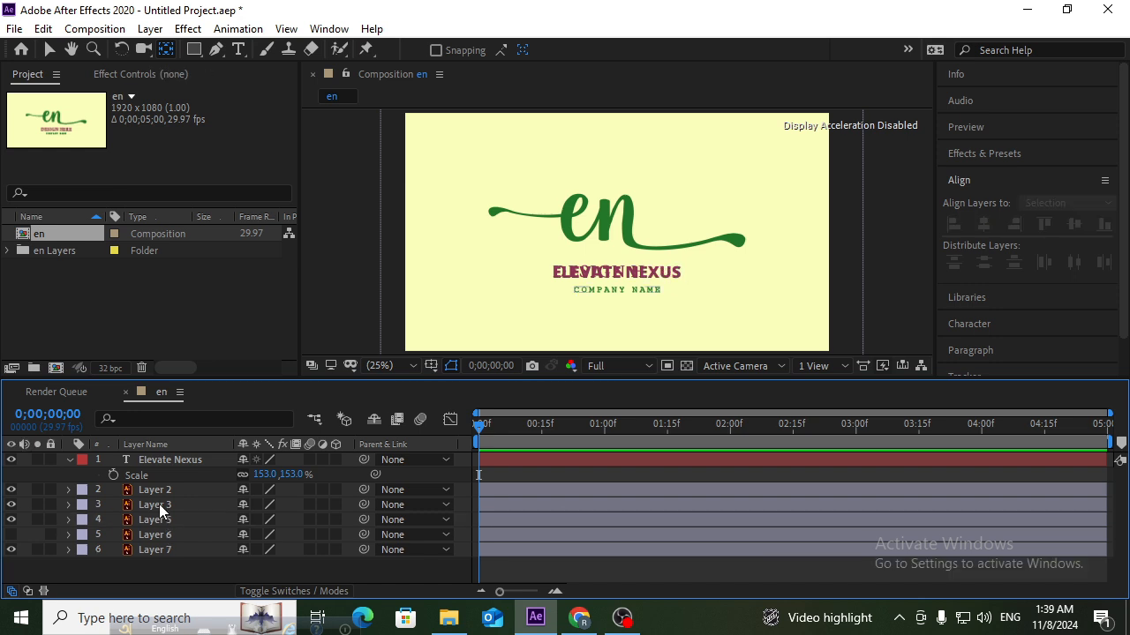
{"action": "left_click", "coordinate": [159, 504]}
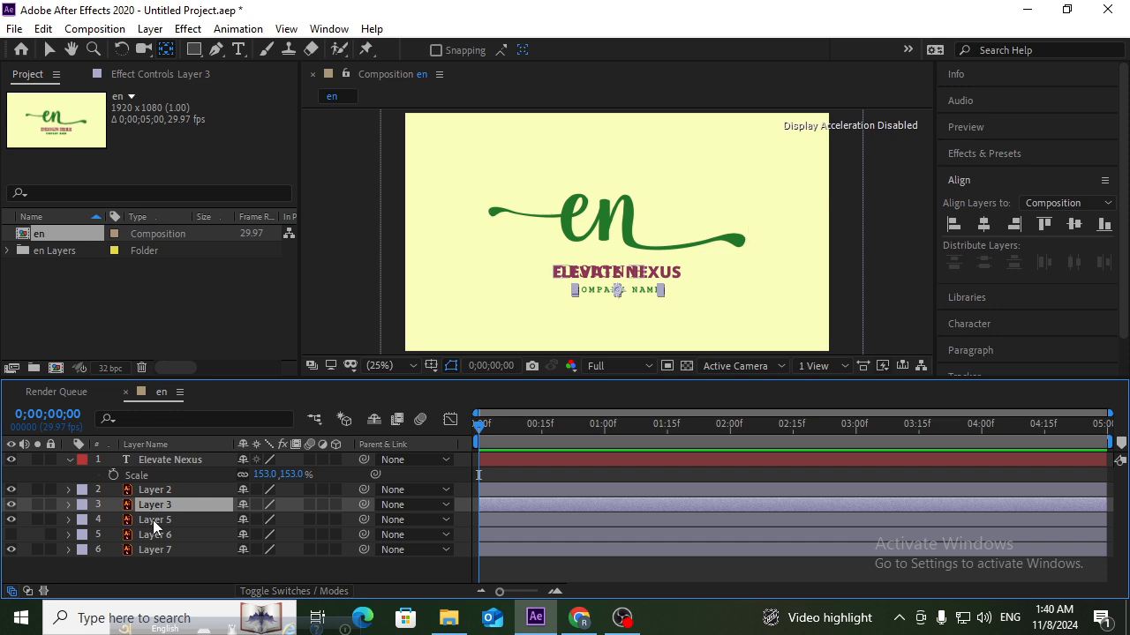
{"action": "left_click", "coordinate": [153, 520]}
{"action": "key", "text": "Delete"}
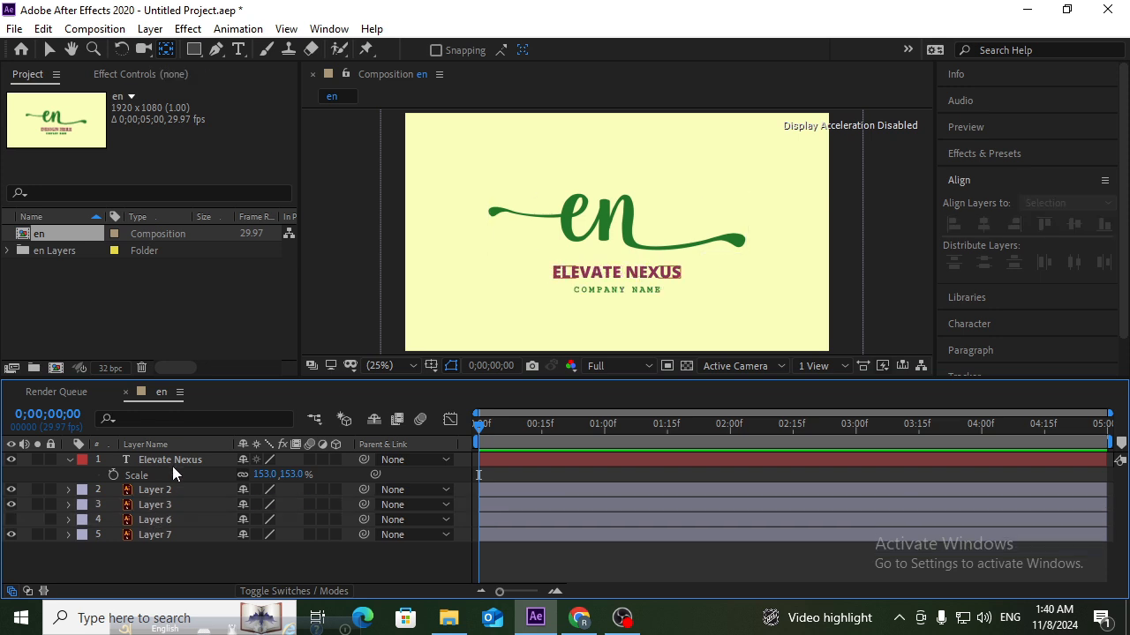
Step: Move the Elevate Nexus text layer directly below Layer 2, and check the logo and text layers by toggling their visibility
{"action": "left_click", "coordinate": [174, 460]}
{"action": "left_click_drag", "start_coordinate": [173, 460], "coordinate": [168, 496]}
{"action": "left_click", "coordinate": [167, 461]}
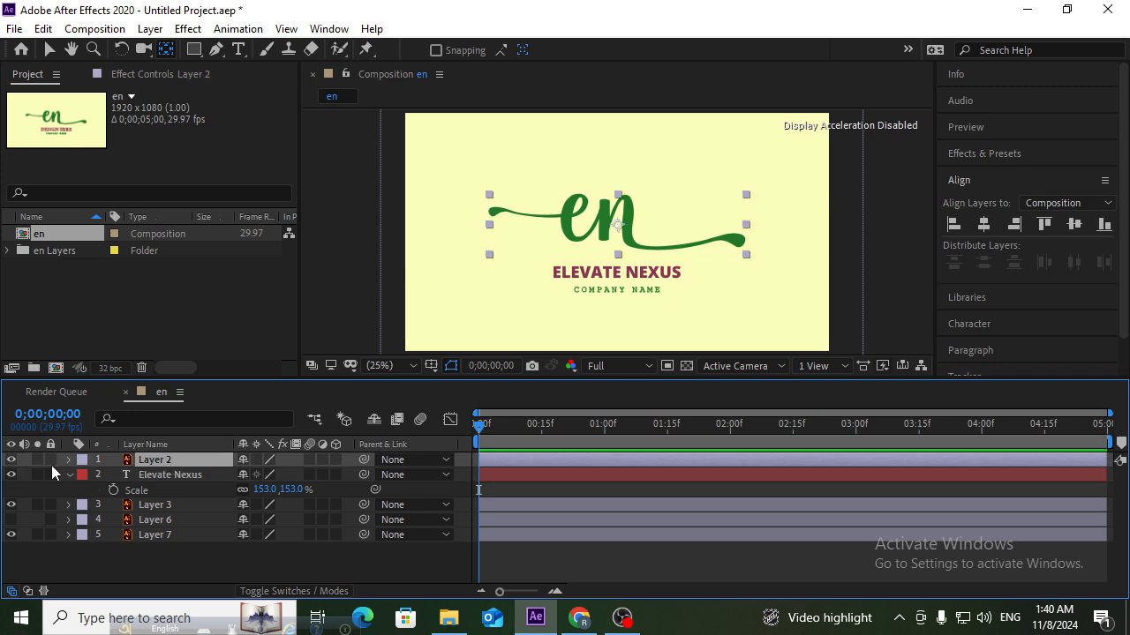
{"action": "left_click", "coordinate": [10, 460]}
{"action": "left_click", "coordinate": [11, 460]}
{"action": "left_click", "coordinate": [119, 473]}
{"action": "left_click", "coordinate": [11, 475]}
{"action": "left_click", "coordinate": [11, 475]}
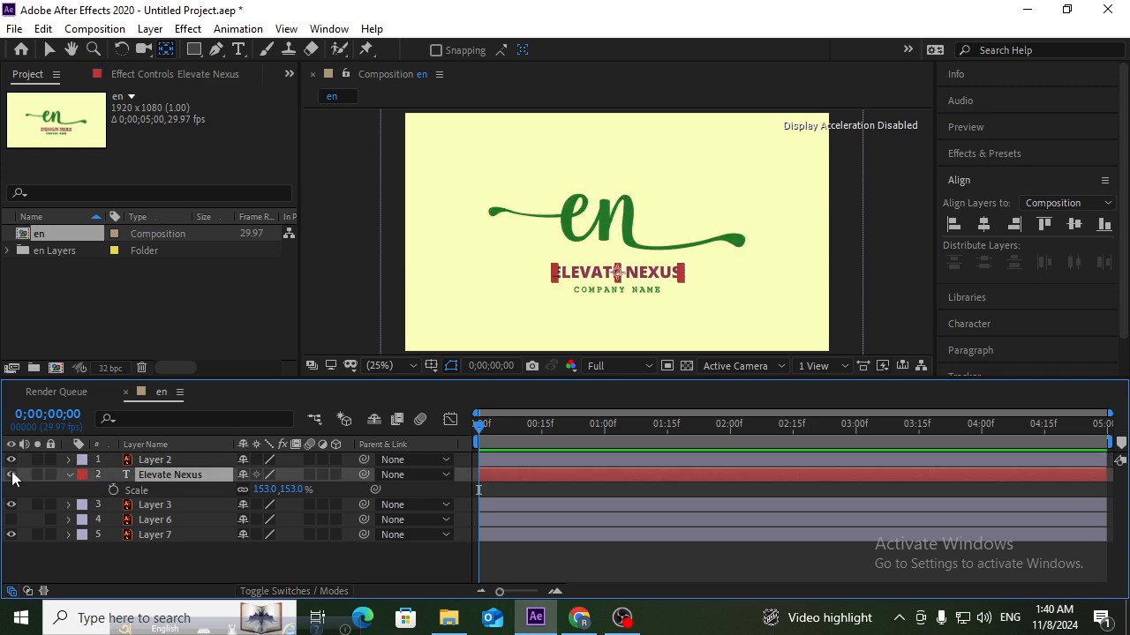
{"action": "left_click", "coordinate": [156, 506]}
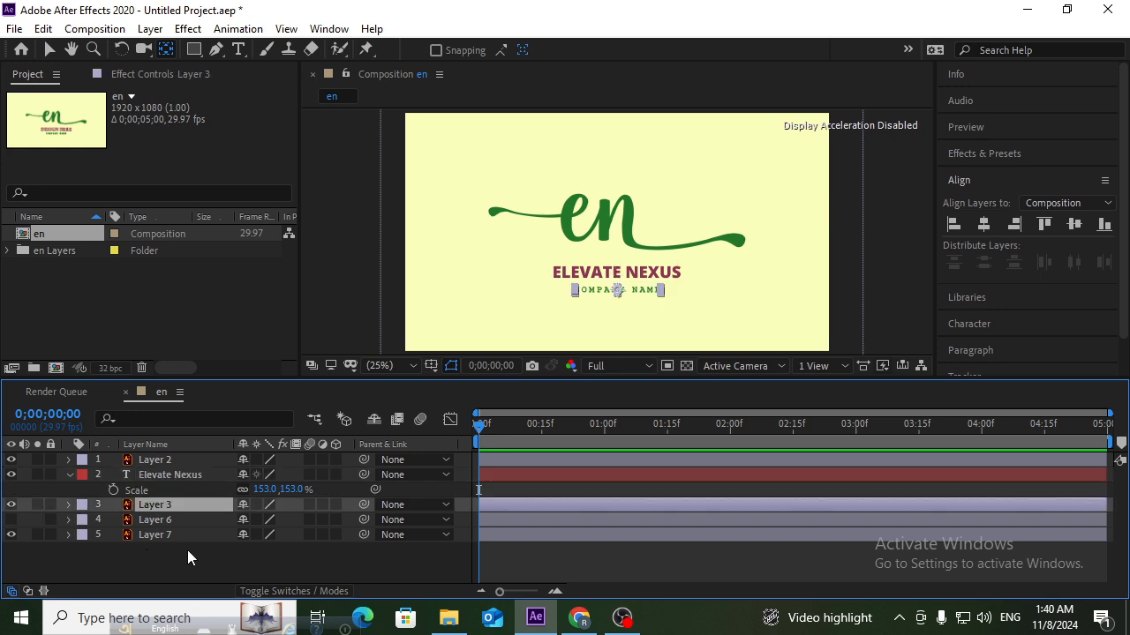
Step: Duplicate the Elevate Nexus text layer and replace the lower copy's text with "Innovate Together"
{"action": "left_click", "coordinate": [167, 475]}
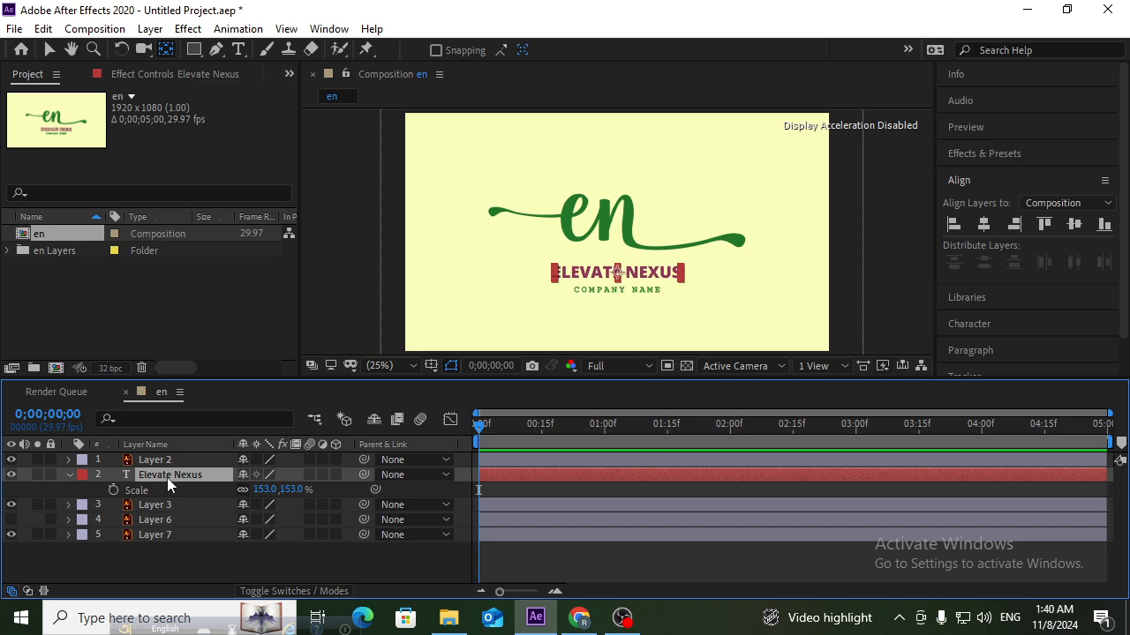
{"action": "key", "text": "ctrl+d"}
{"action": "left_click", "coordinate": [158, 492]}
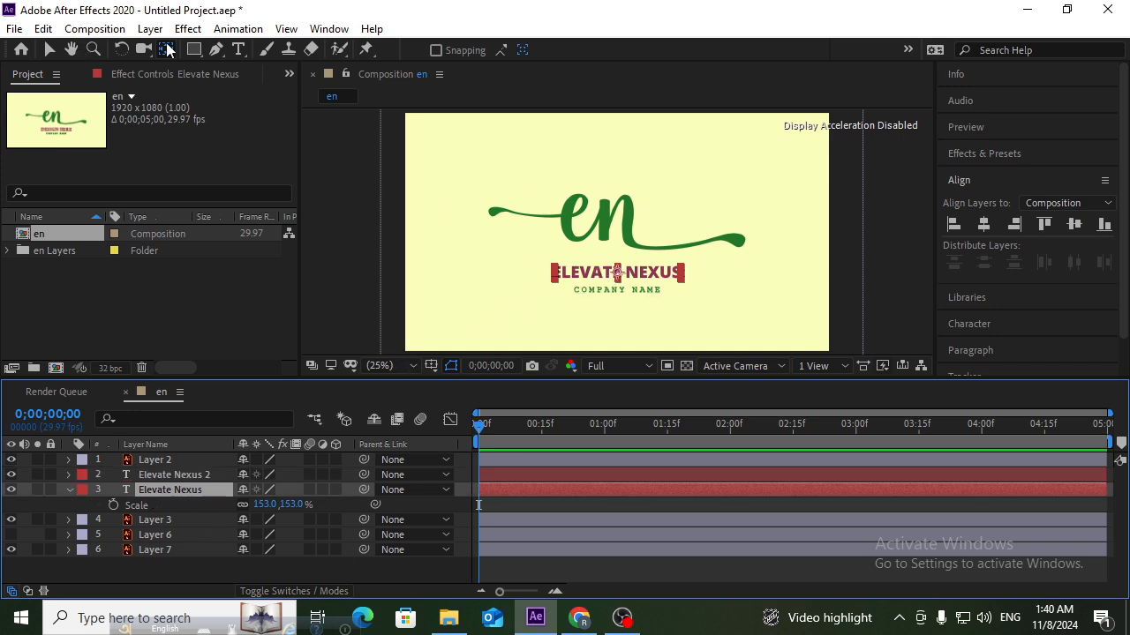
{"action": "left_click", "coordinate": [237, 49]}
{"action": "left_click", "coordinate": [600, 276]}
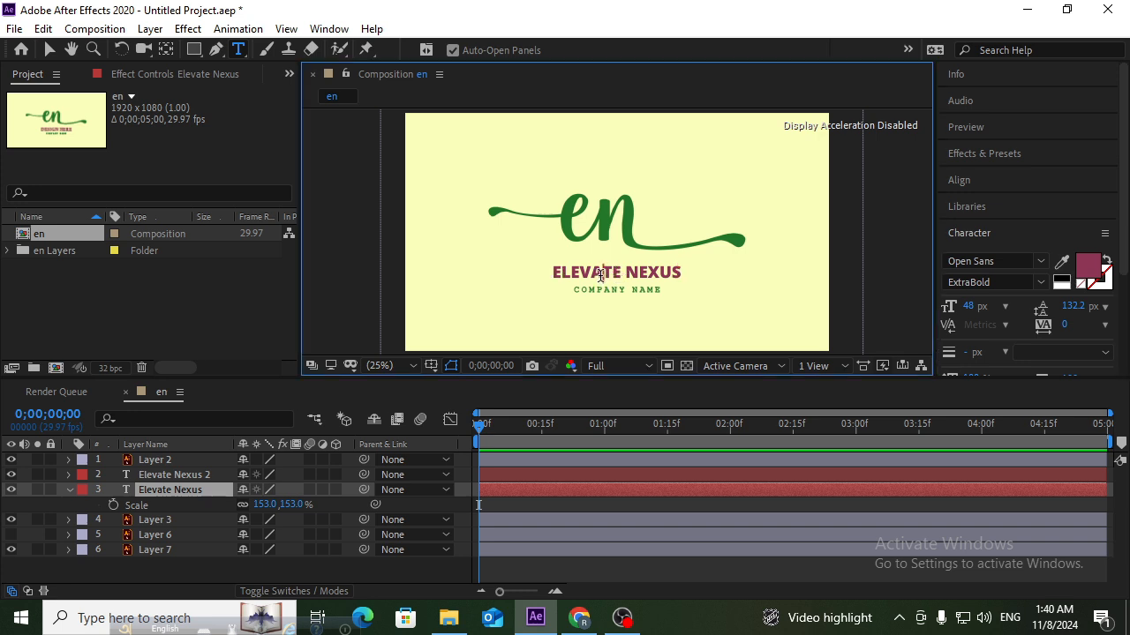
{"action": "double_click", "coordinate": [600, 276]}
{"action": "key", "text": "ctrl+a"}
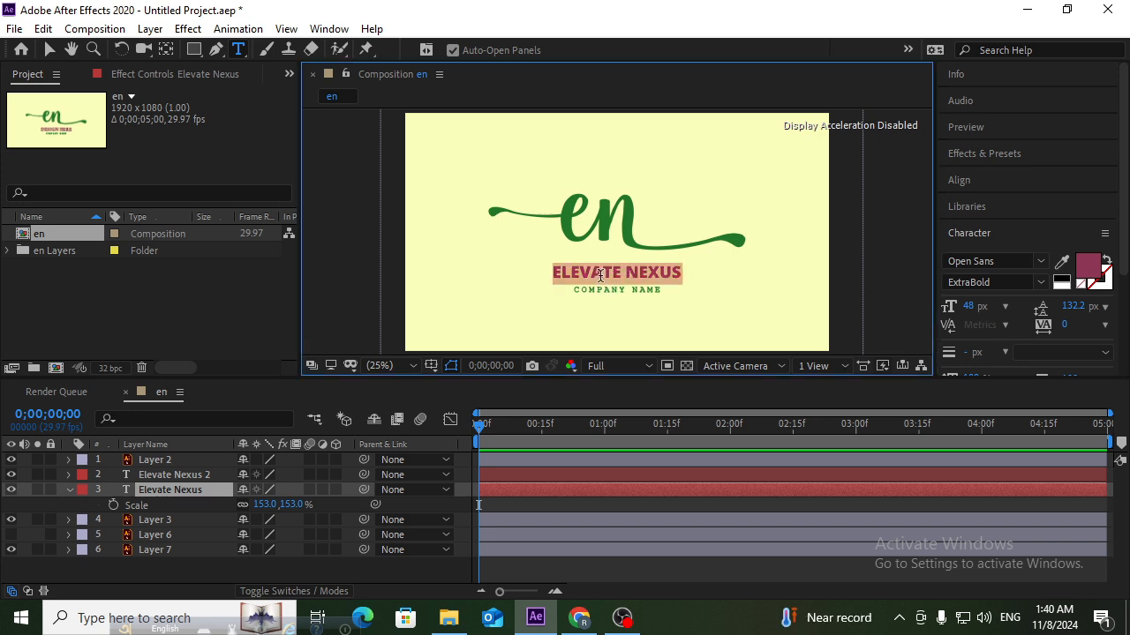
{"action": "type", "text": "Innovate Together"}
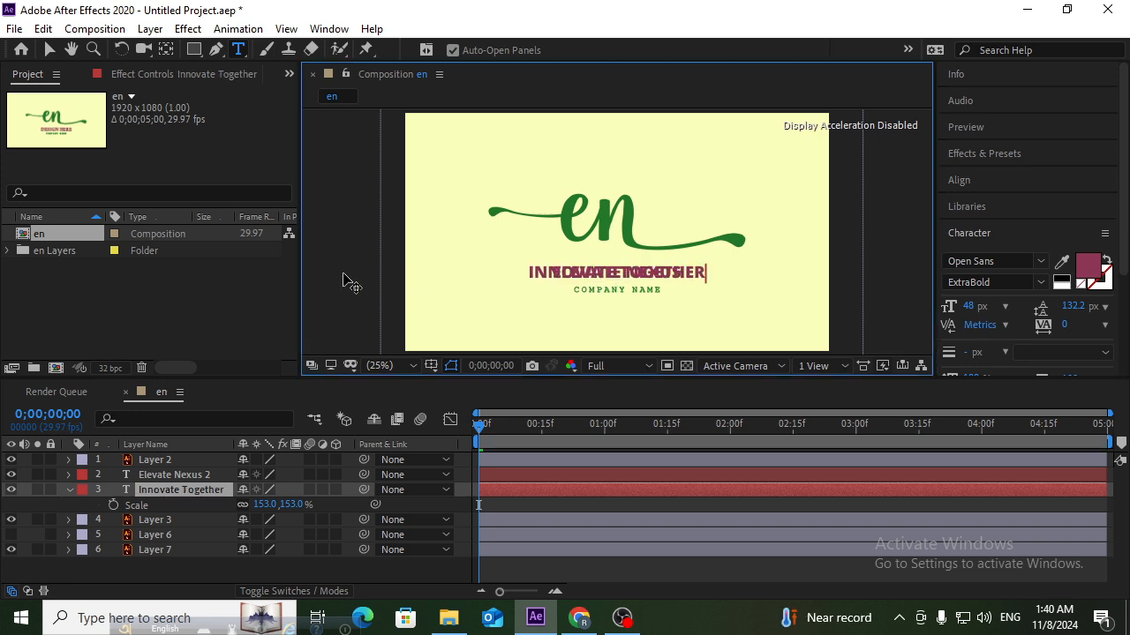
Step: Move the Innovate Together text down to a Y position of 804.8 and scale it to 82%
{"action": "left_click", "coordinate": [48, 50]}
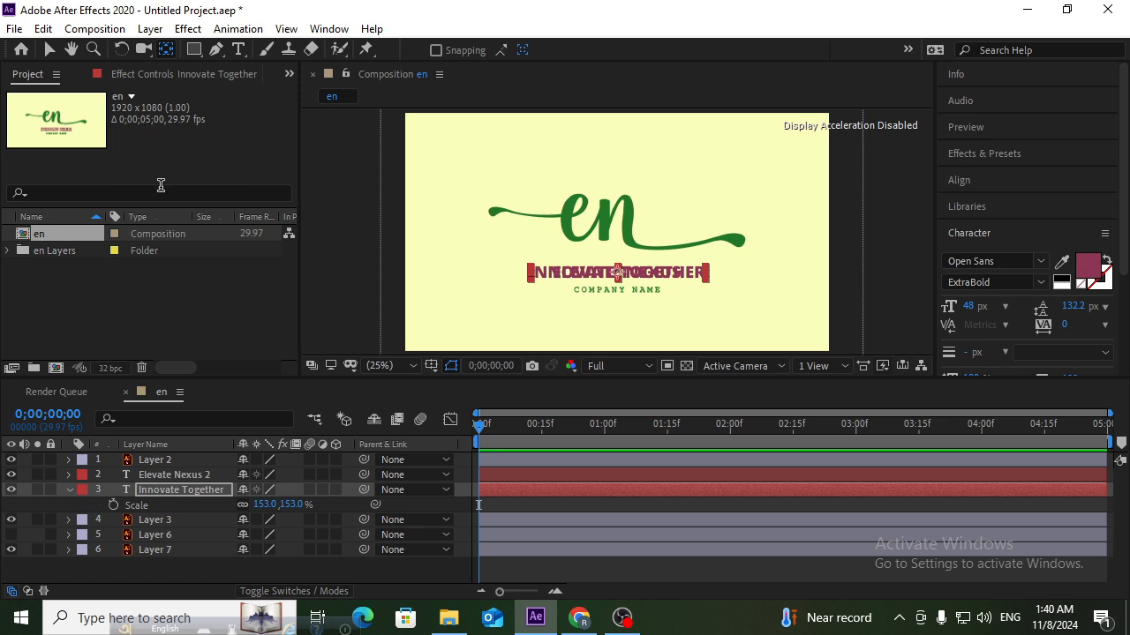
{"action": "key", "text": "p"}
{"action": "left_click_drag", "start_coordinate": [274, 504], "coordinate": [346, 501]}
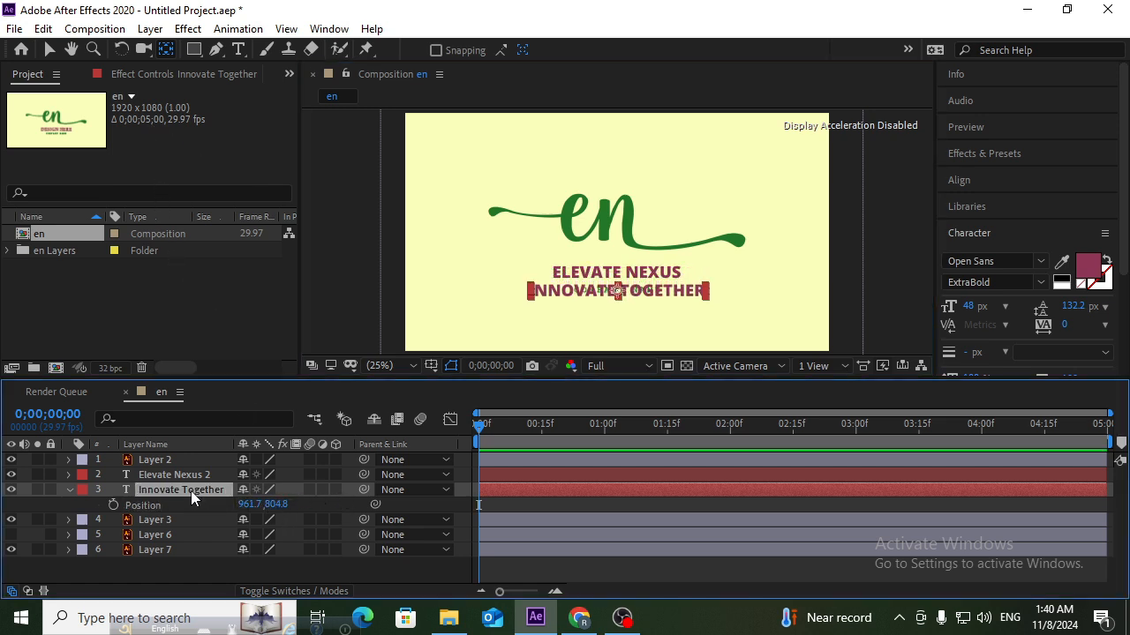
{"action": "key", "text": "s"}
{"action": "left_click_drag", "start_coordinate": [256, 505], "coordinate": [211, 521]}
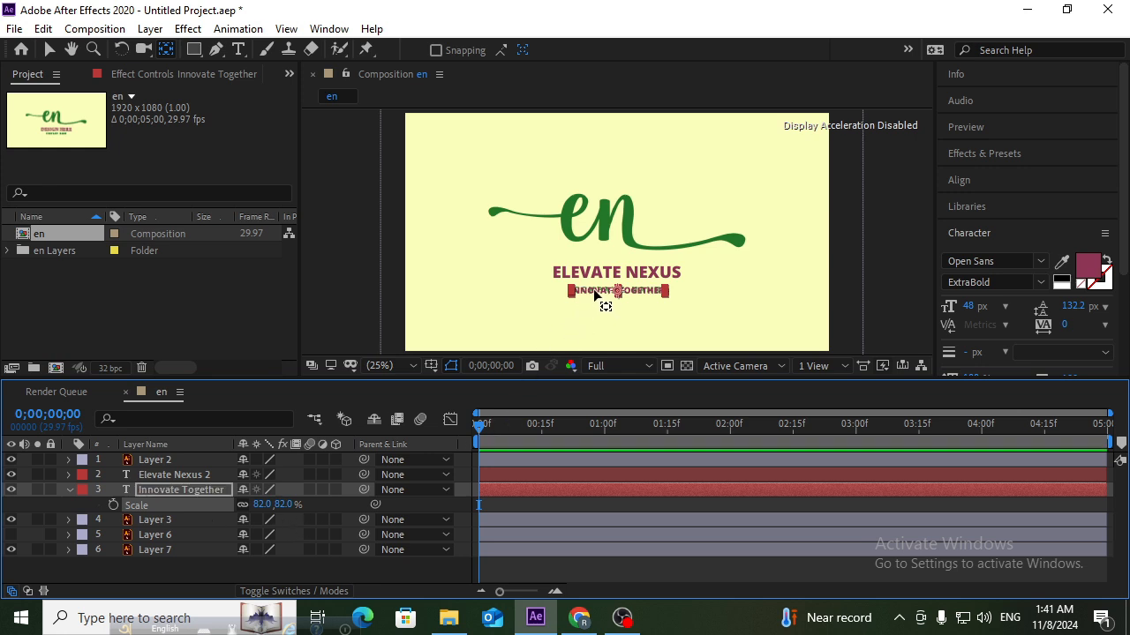
Step: Recolor the Innovate Together text with the green sampled from the en logo lettering
{"action": "left_click", "coordinate": [53, 50]}
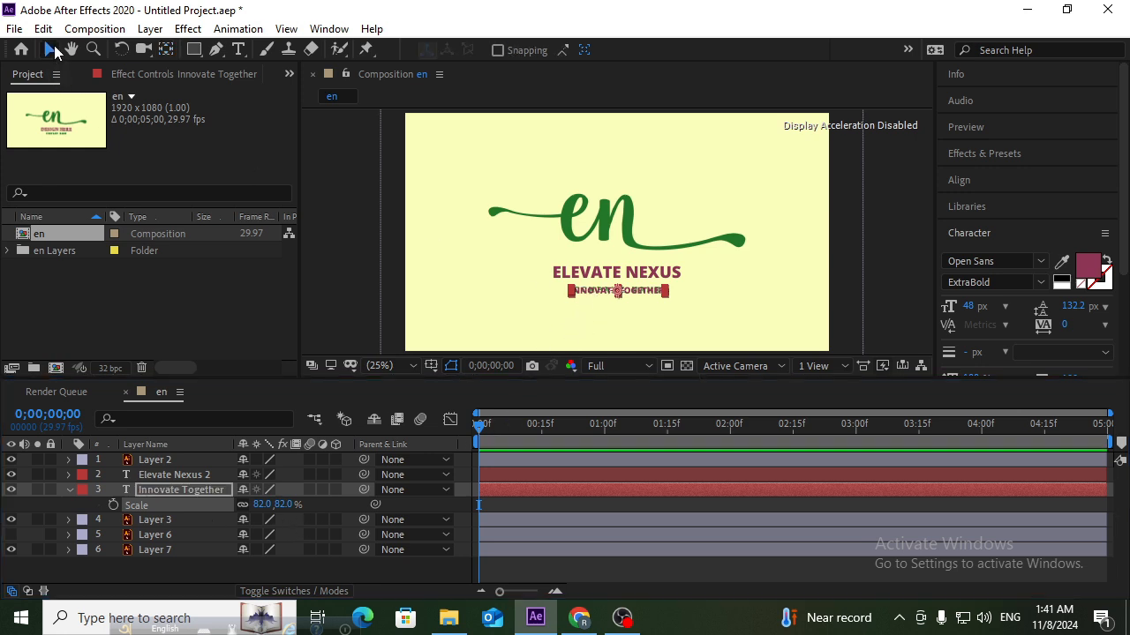
{"action": "double_click", "coordinate": [598, 289]}
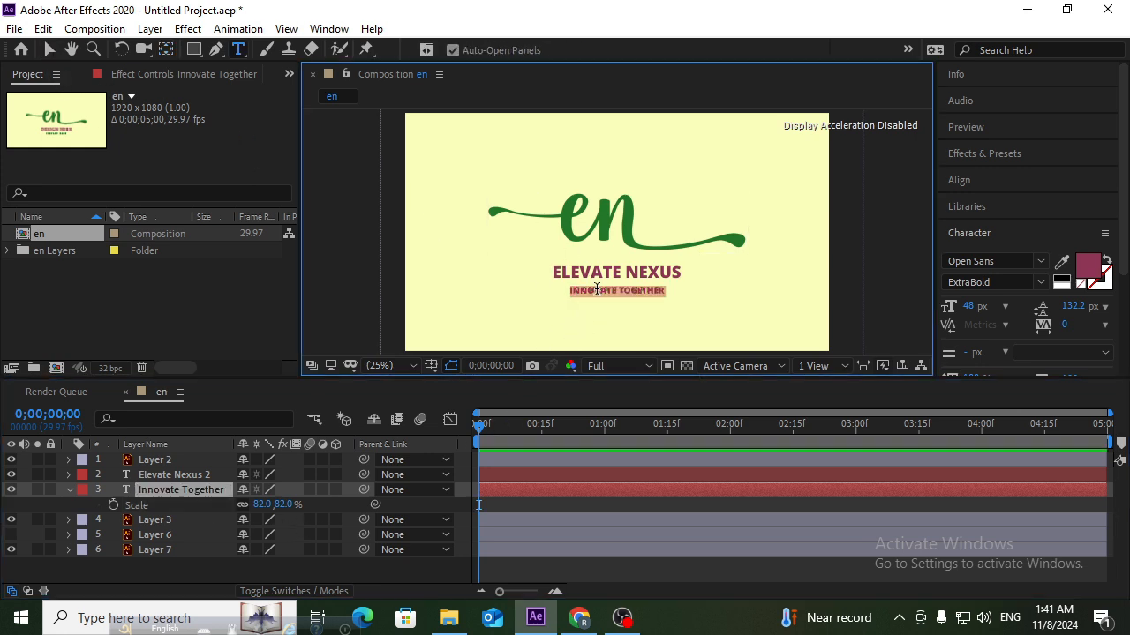
{"action": "left_click", "coordinate": [1063, 263]}
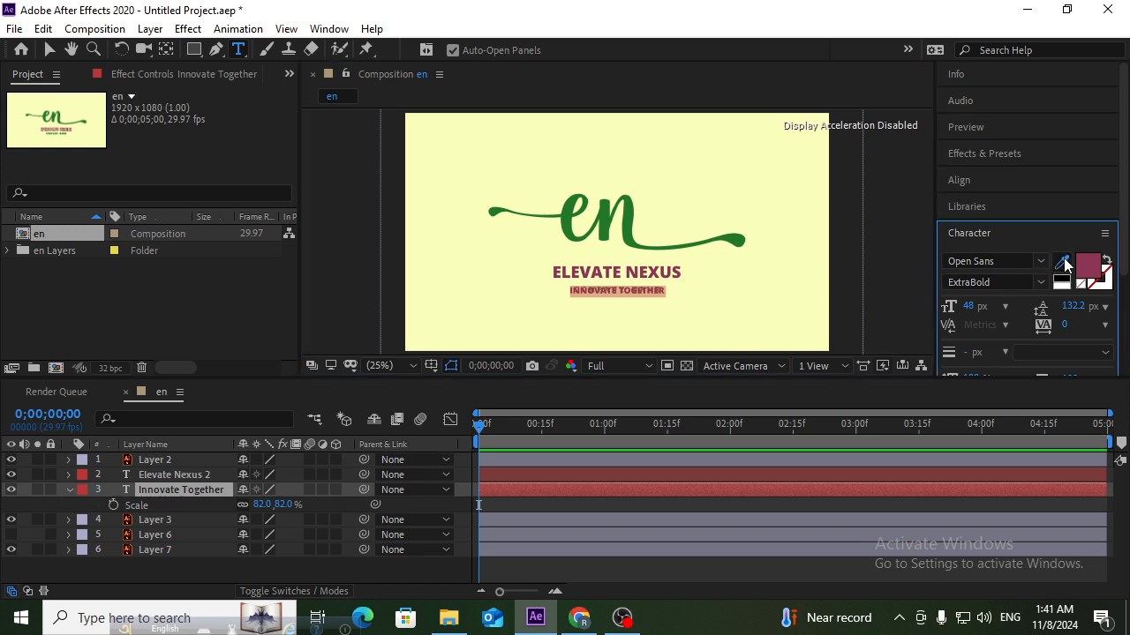
{"action": "left_click", "coordinate": [634, 212]}
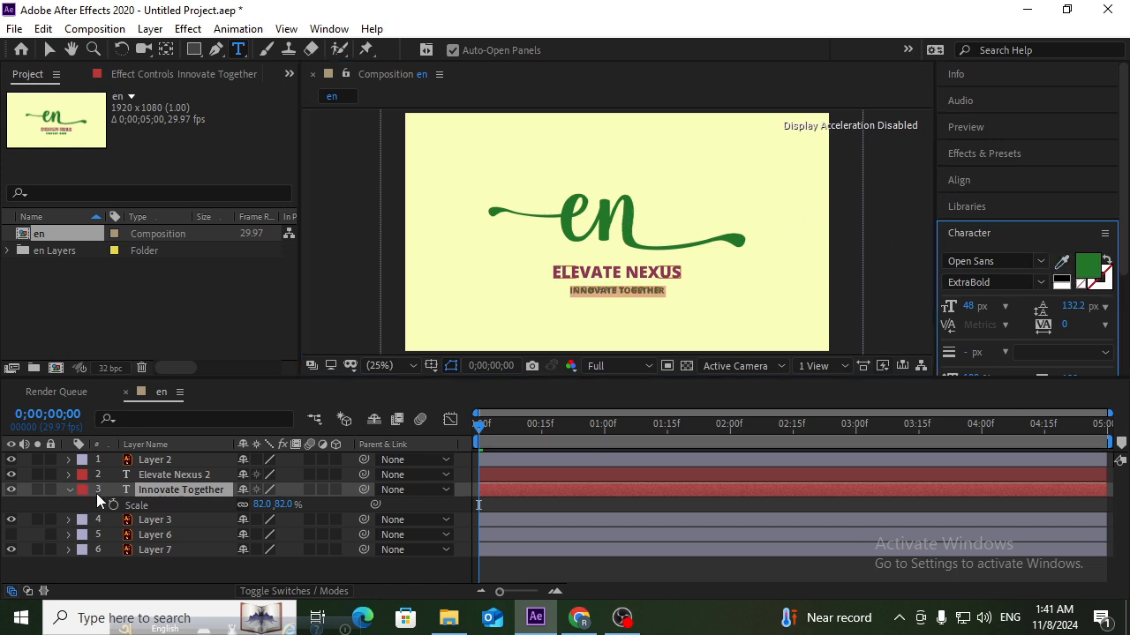
Step: Delete Layer 3, which holds the original COMPANY NAME text, and collapse the Innovate Together layer's properties
{"action": "left_click", "coordinate": [158, 521]}
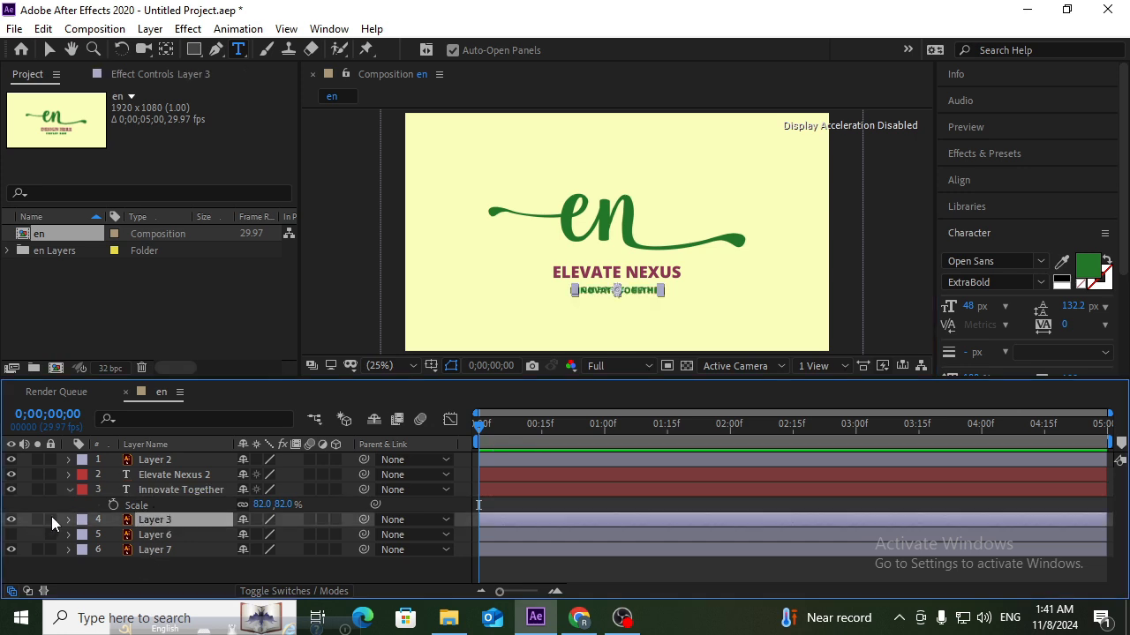
{"action": "key", "text": "Delete"}
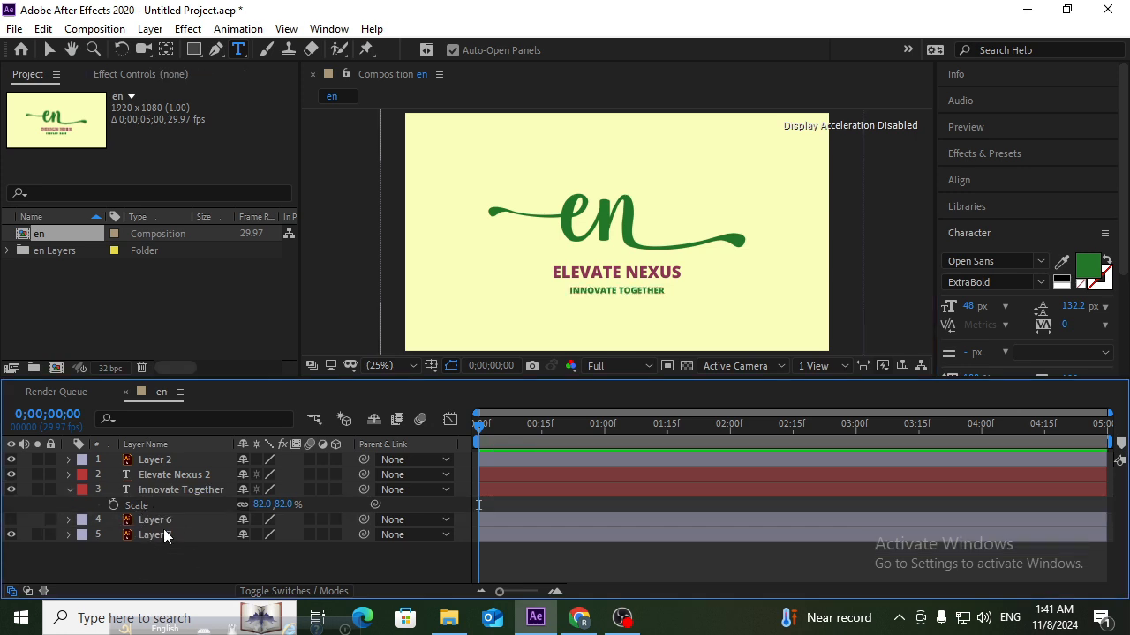
{"action": "left_click", "coordinate": [68, 490]}
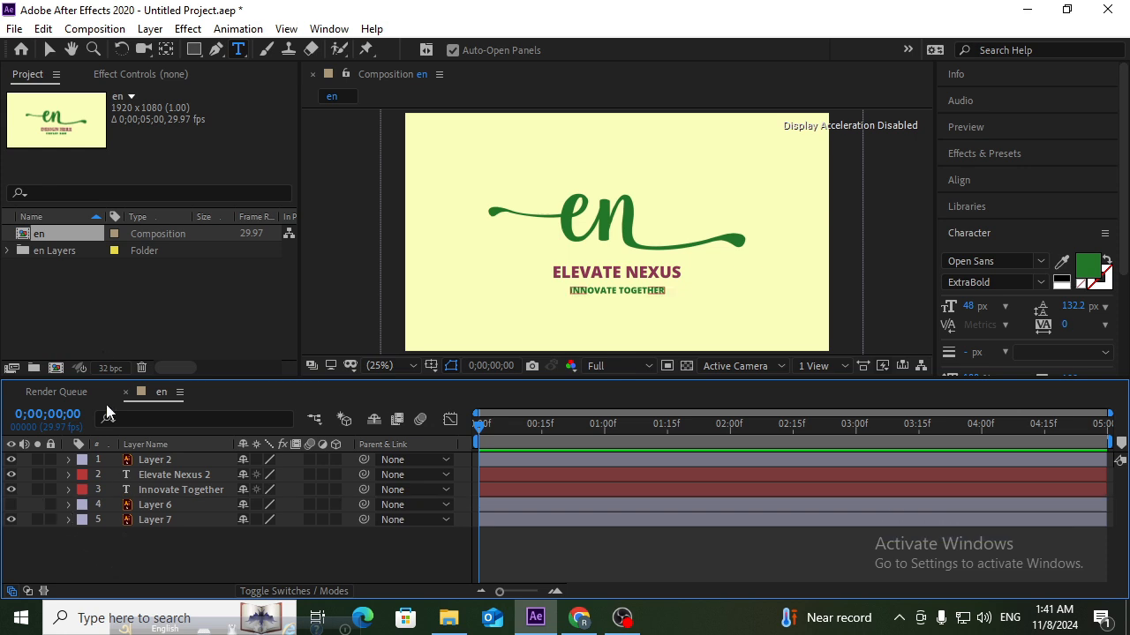
Step: Add a new empty shape layer to the en composition
{"action": "left_click", "coordinate": [50, 49]}
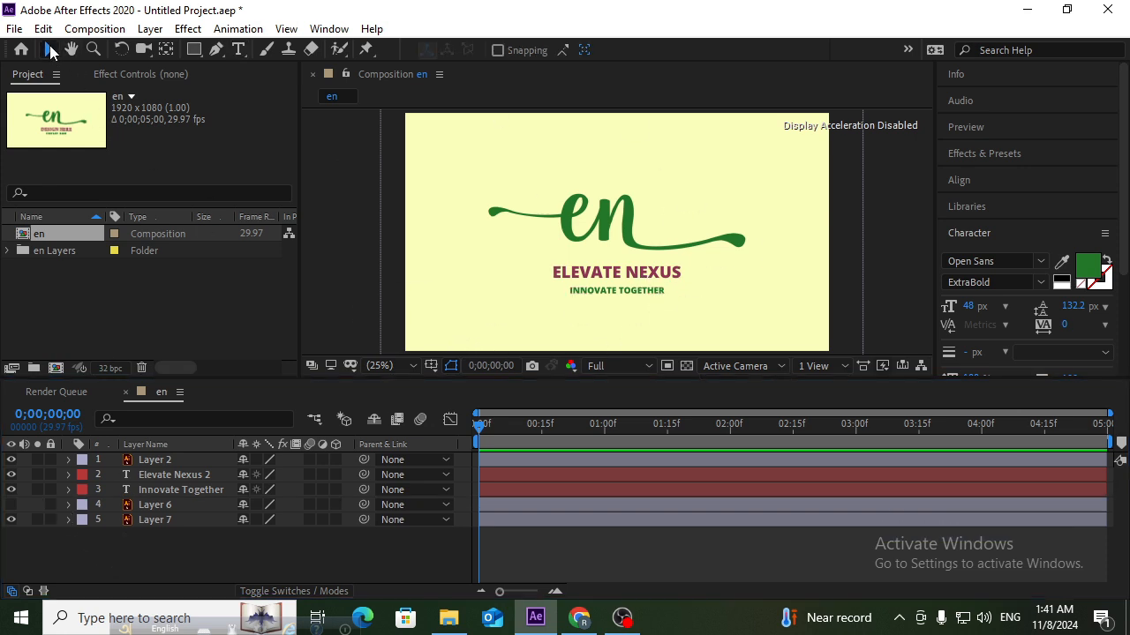
{"action": "right_click", "coordinate": [262, 548]}
{"action": "mouse_move", "coordinate": [475, 355]}
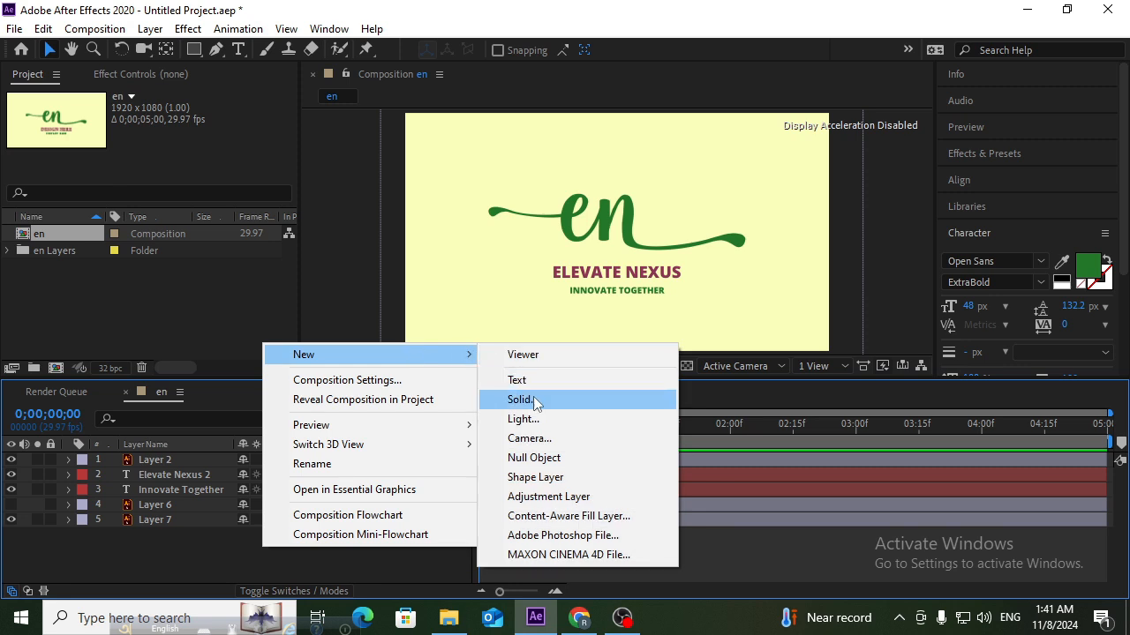
{"action": "left_click", "coordinate": [535, 481]}
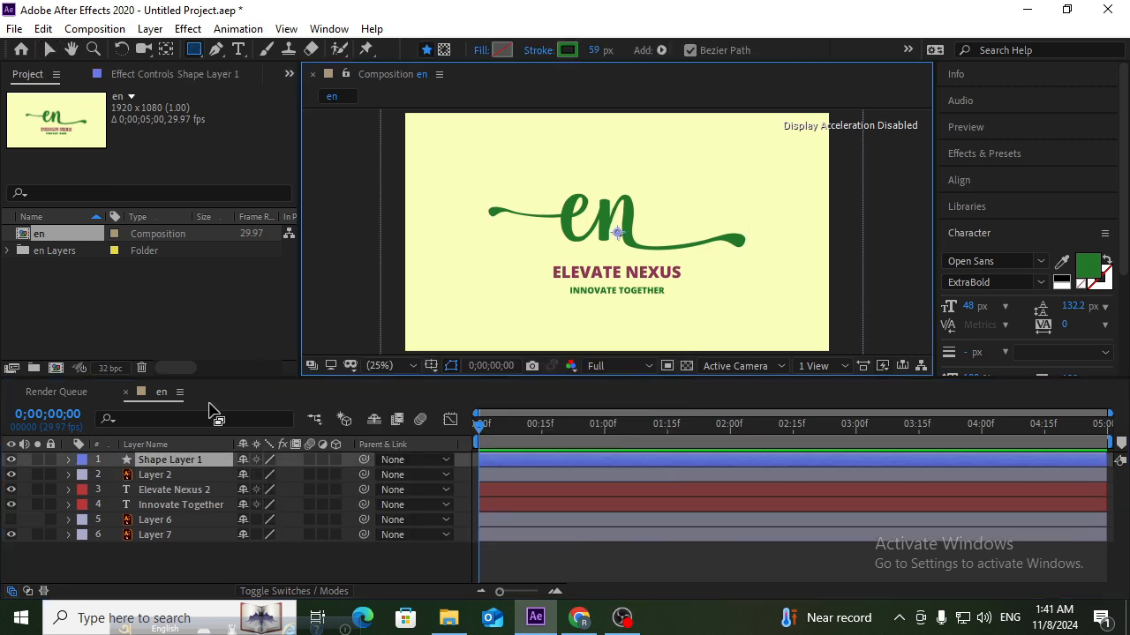
Step: Draw an open curved Pen path from outside the canvas's lower-left edge, around the right side and over the top, ending at the logo's left tip
{"action": "left_click", "coordinate": [216, 50]}
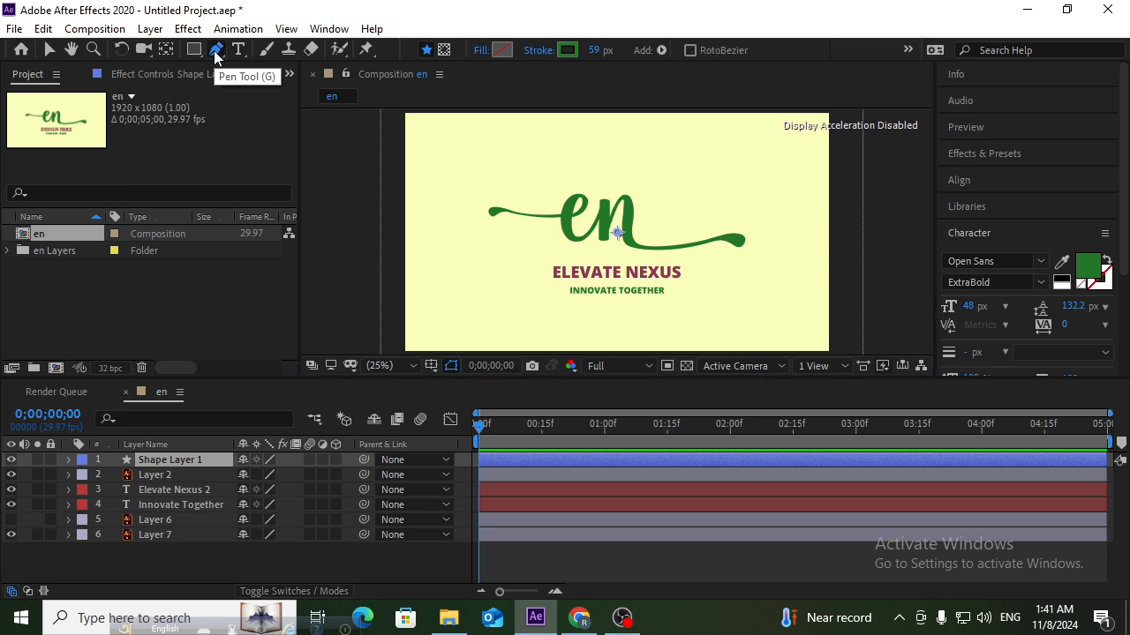
{"action": "left_click", "coordinate": [390, 333]}
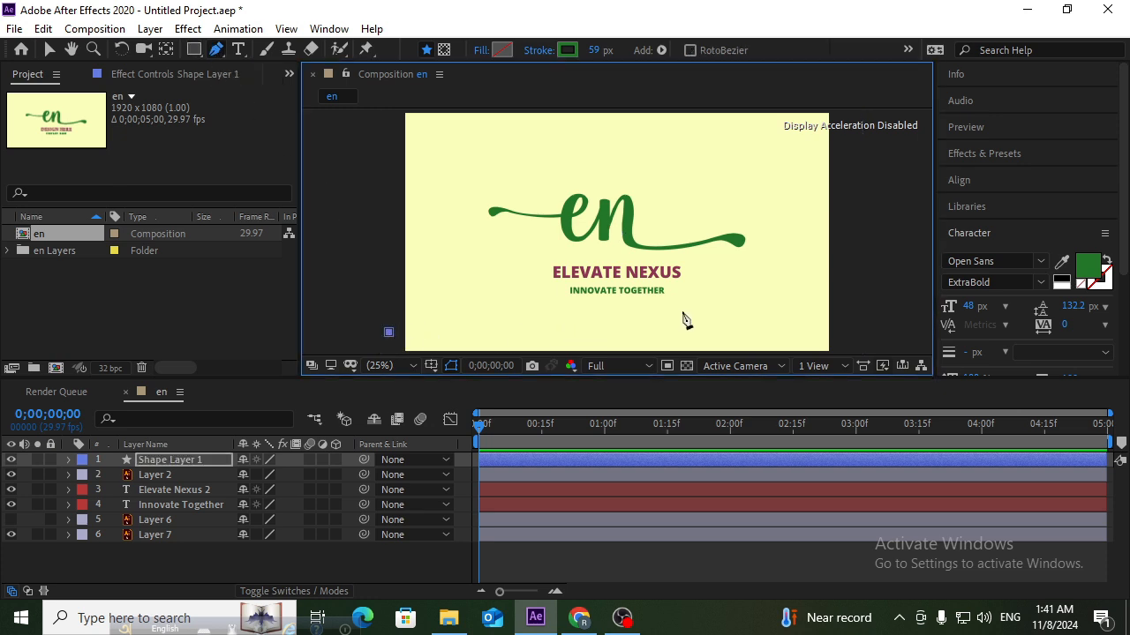
{"action": "left_click", "coordinate": [717, 298]}
{"action": "left_click_drag", "start_coordinate": [719, 300], "coordinate": [752, 257]}
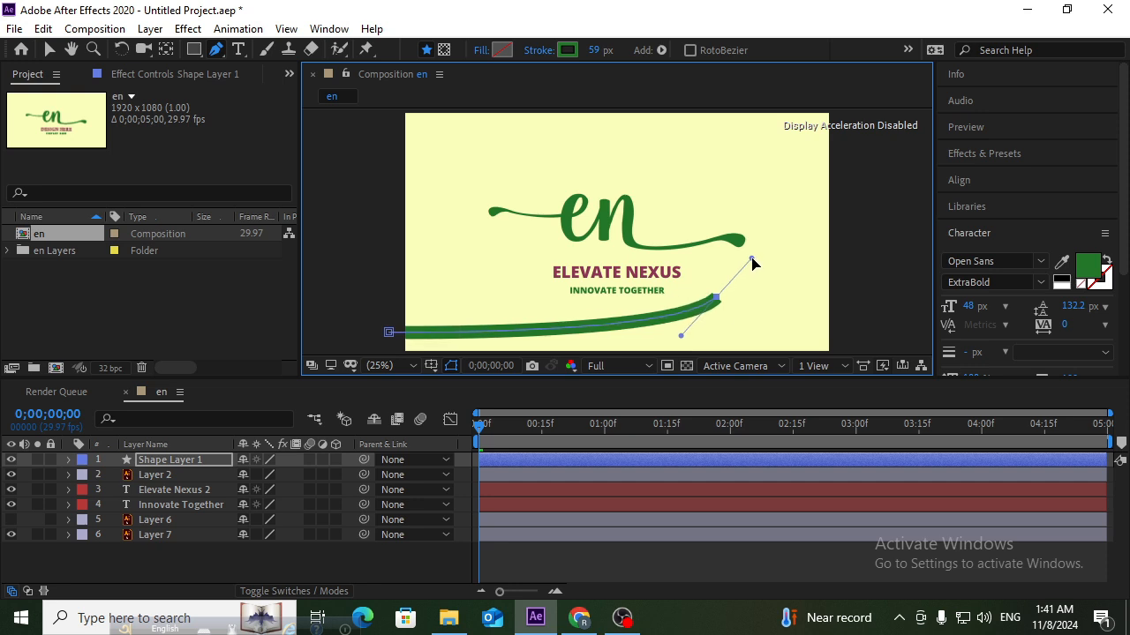
{"action": "left_click_drag", "start_coordinate": [764, 158], "coordinate": [746, 130]}
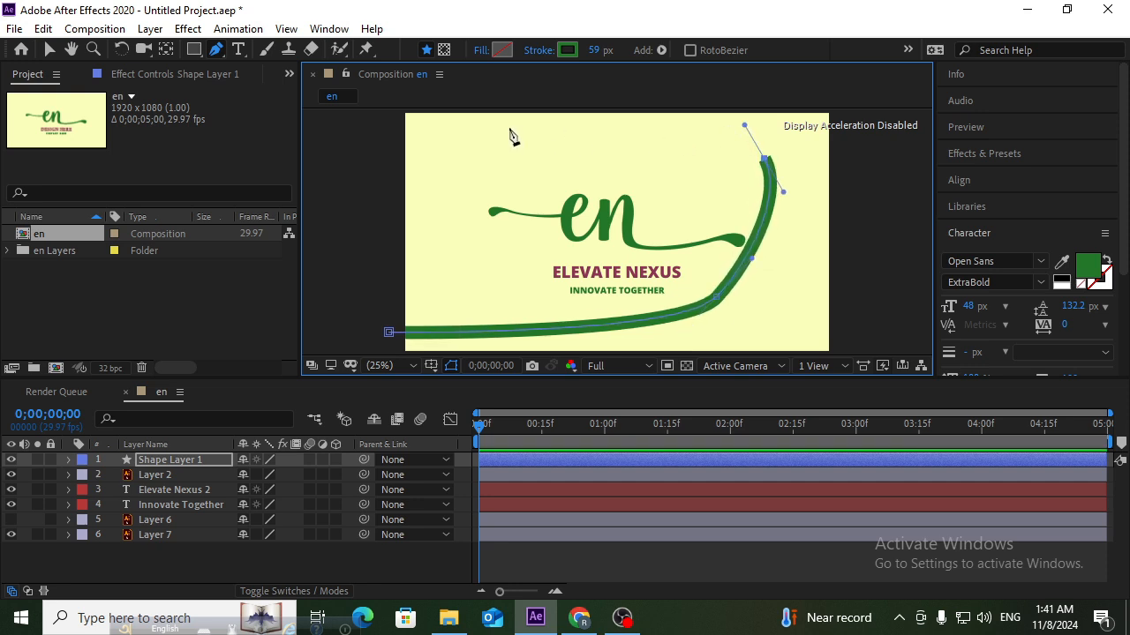
{"action": "left_click_drag", "start_coordinate": [542, 122], "coordinate": [510, 134]}
{"action": "mouse_move", "coordinate": [446, 181]}
{"action": "left_mouse_down"}
{"action": "mouse_move", "coordinate": [449, 216]}
{"action": "mouse_move", "coordinate": [495, 212]}
{"action": "left_mouse_up"}
{"action": "left_click", "coordinate": [490, 213]}
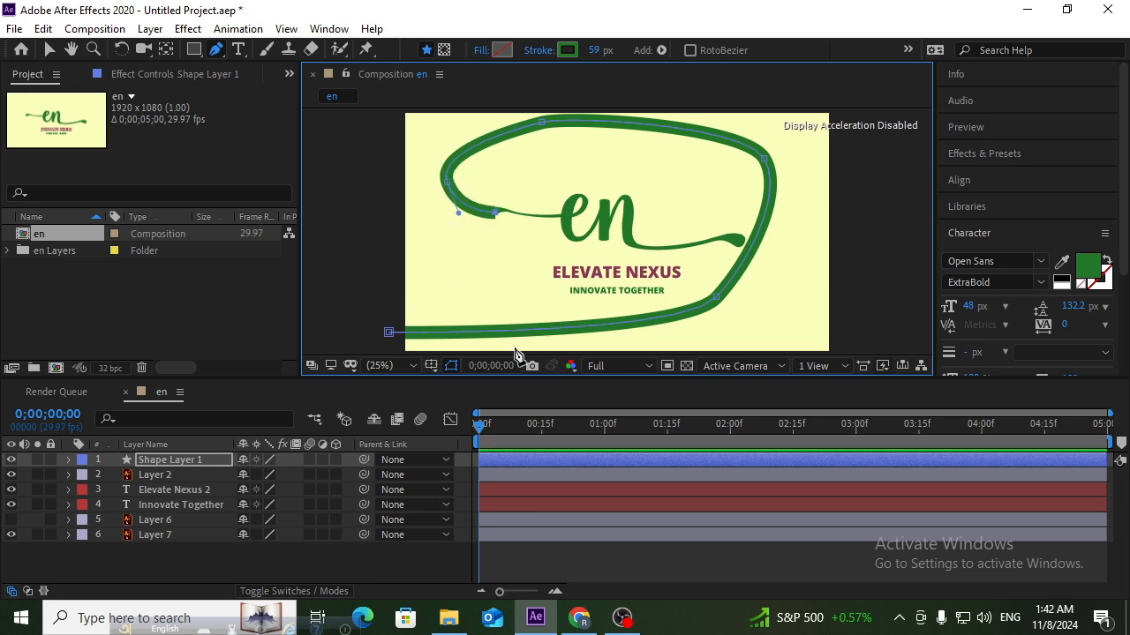
Step: Try to reshape the path's lower-right curve by adjusting that point's direction handles, and undo the edits
{"action": "left_click", "coordinate": [718, 298]}
{"action": "mouse_move", "coordinate": [755, 263]}
{"action": "left_mouse_down"}
{"action": "mouse_move", "coordinate": [769, 253]}
{"action": "mouse_move", "coordinate": [748, 279]}
{"action": "mouse_move", "coordinate": [757, 264]}
{"action": "left_mouse_up"}
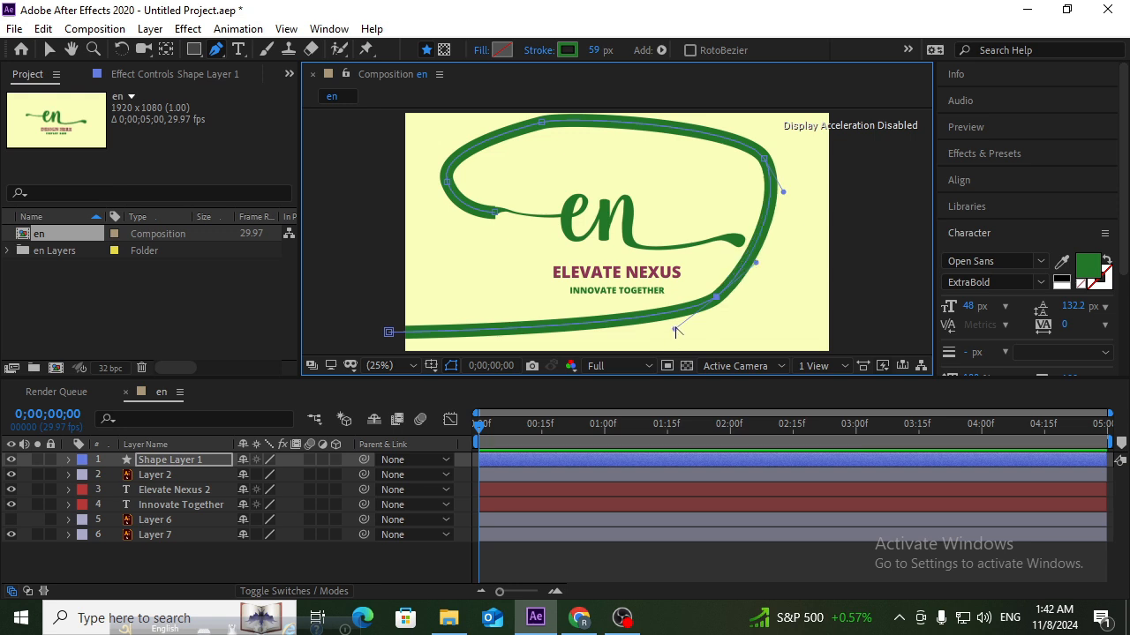
{"action": "left_click_drag", "start_coordinate": [675, 329], "coordinate": [653, 317]}
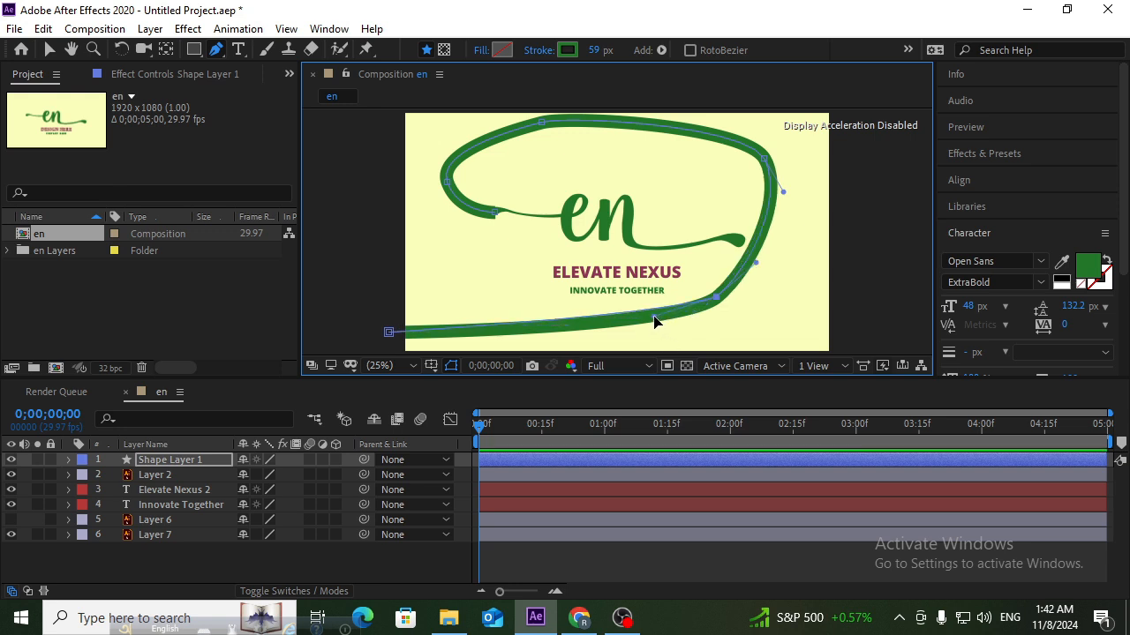
{"action": "key", "text": "ctrl+z"}
{"action": "key", "text": "ctrl+z"}
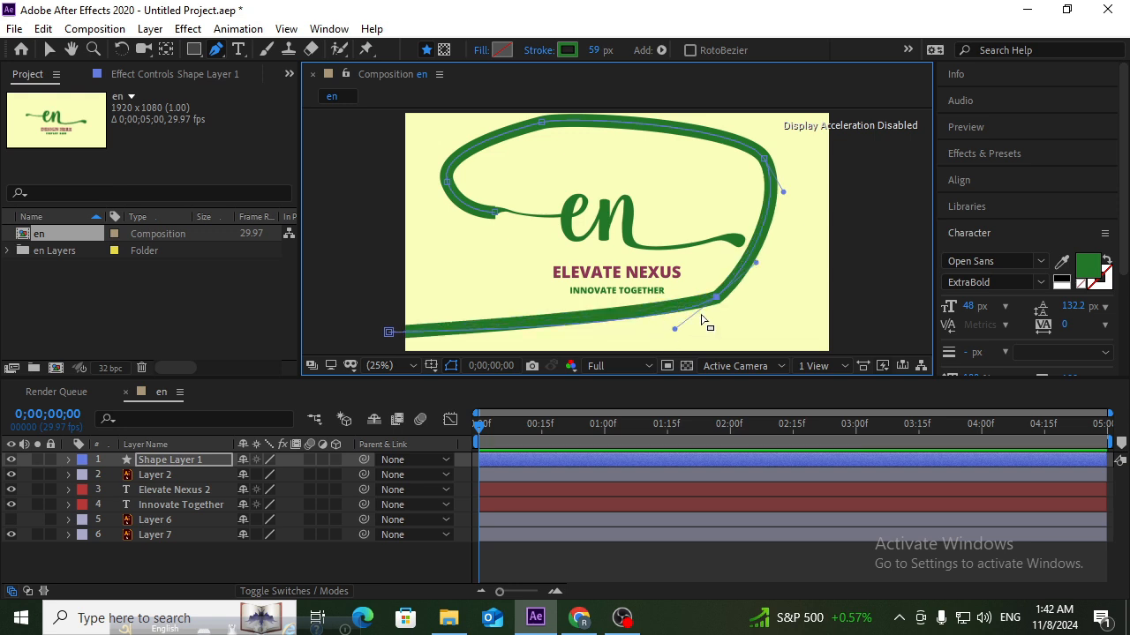
Step: Smooth the path by adjusting the direction handles at its lower-right and upper-right points and repositioning and reshaping the top-left point
{"action": "left_click_drag", "start_coordinate": [750, 259], "coordinate": [774, 257]}
{"action": "left_click_drag", "start_coordinate": [675, 329], "coordinate": [650, 328]}
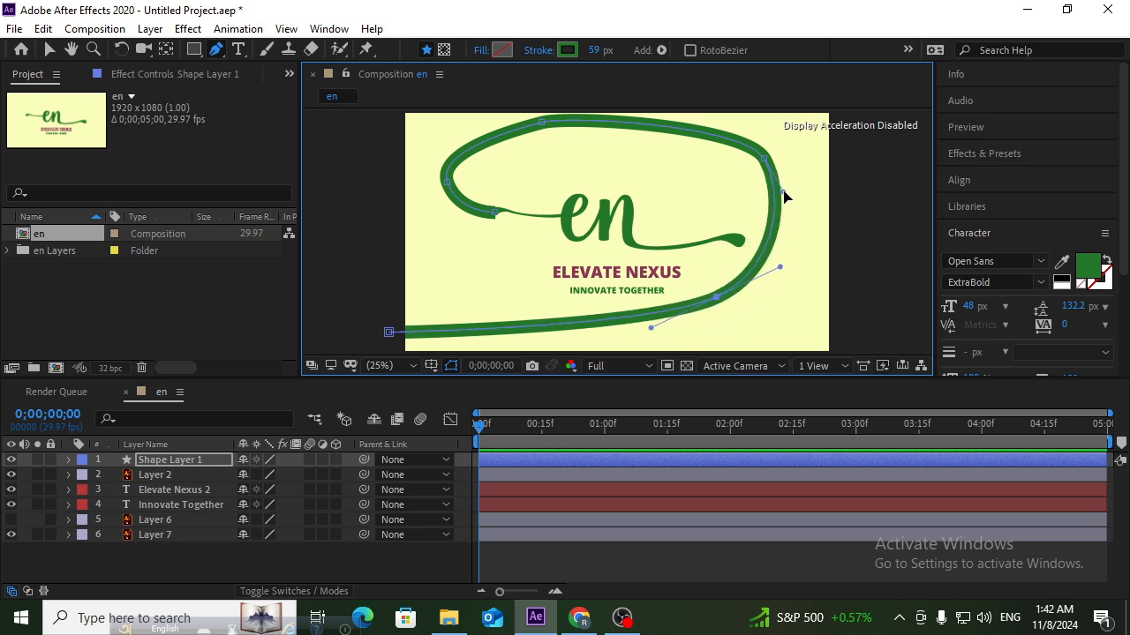
{"action": "left_click_drag", "start_coordinate": [785, 194], "coordinate": [784, 208]}
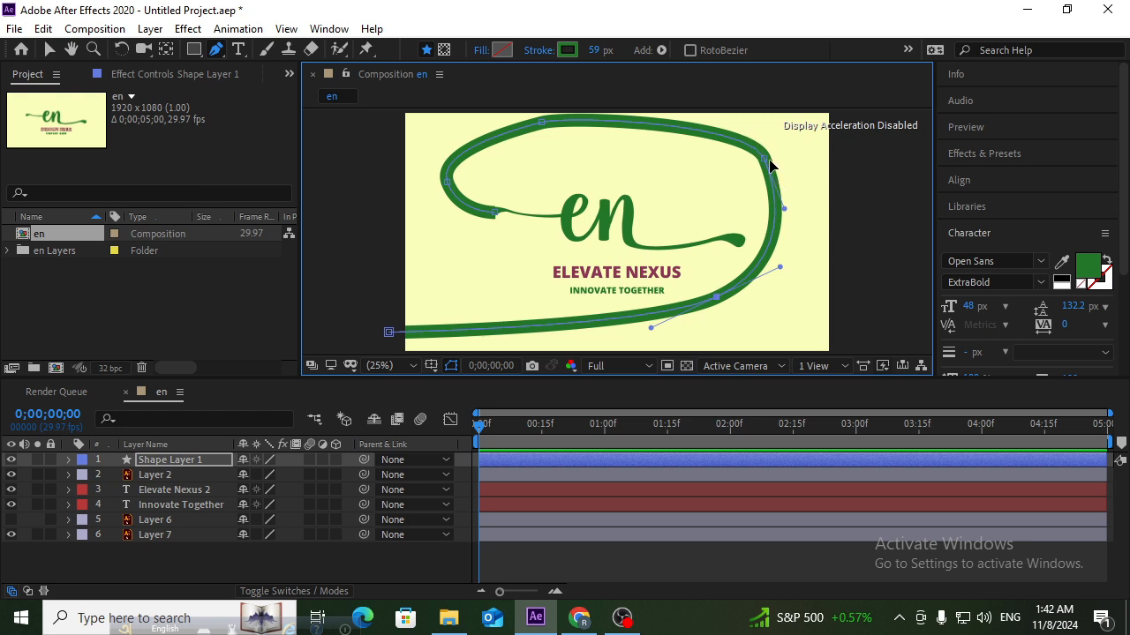
{"action": "left_click_drag", "start_coordinate": [750, 124], "coordinate": [737, 113]}
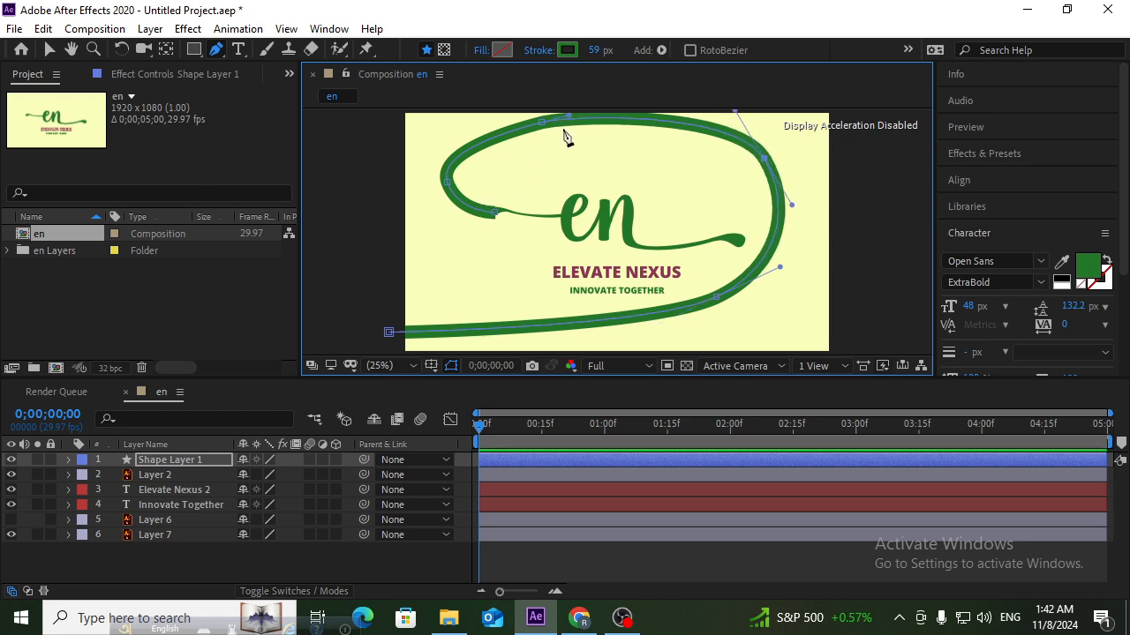
{"action": "mouse_move", "coordinate": [542, 122]}
{"action": "left_mouse_down"}
{"action": "mouse_move", "coordinate": [544, 142]}
{"action": "mouse_move", "coordinate": [537, 125]}
{"action": "mouse_move", "coordinate": [589, 125]}
{"action": "mouse_move", "coordinate": [499, 135]}
{"action": "left_mouse_up"}
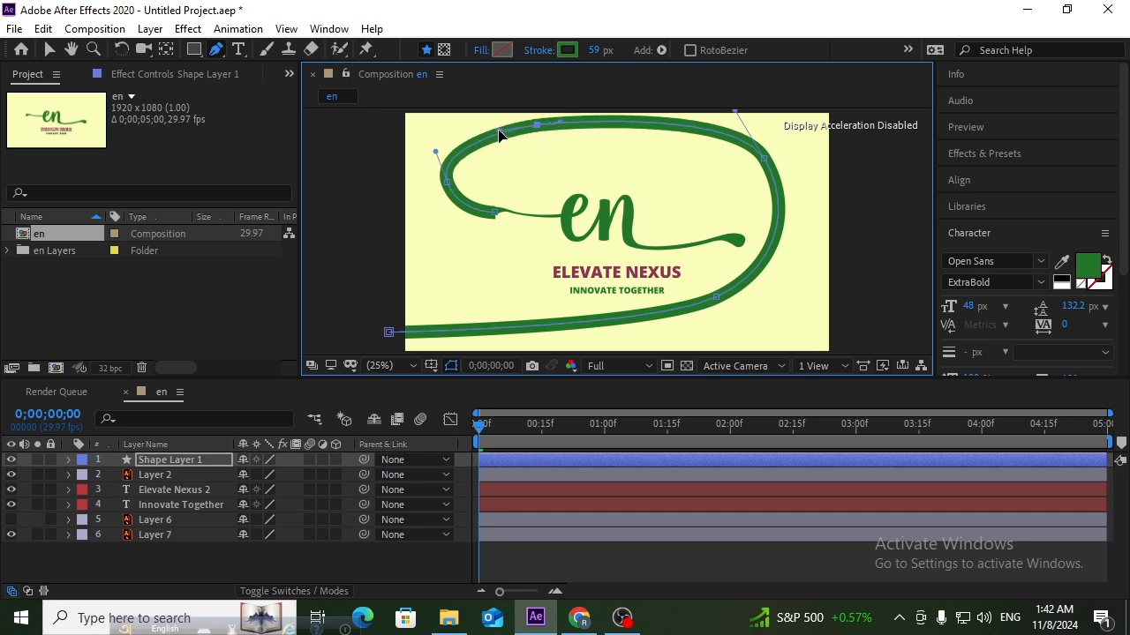
Step: Refine the path's left bend and upper-right bend by fine-tuning the direction handles of their points
{"action": "left_click", "coordinate": [496, 214]}
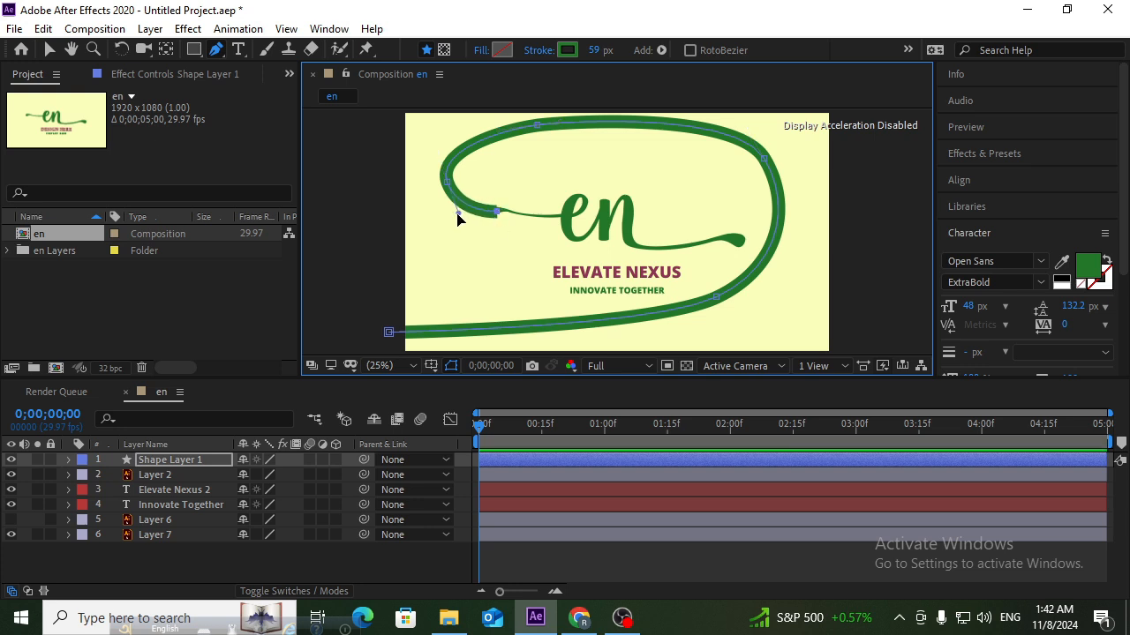
{"action": "left_click_drag", "start_coordinate": [436, 154], "coordinate": [440, 149]}
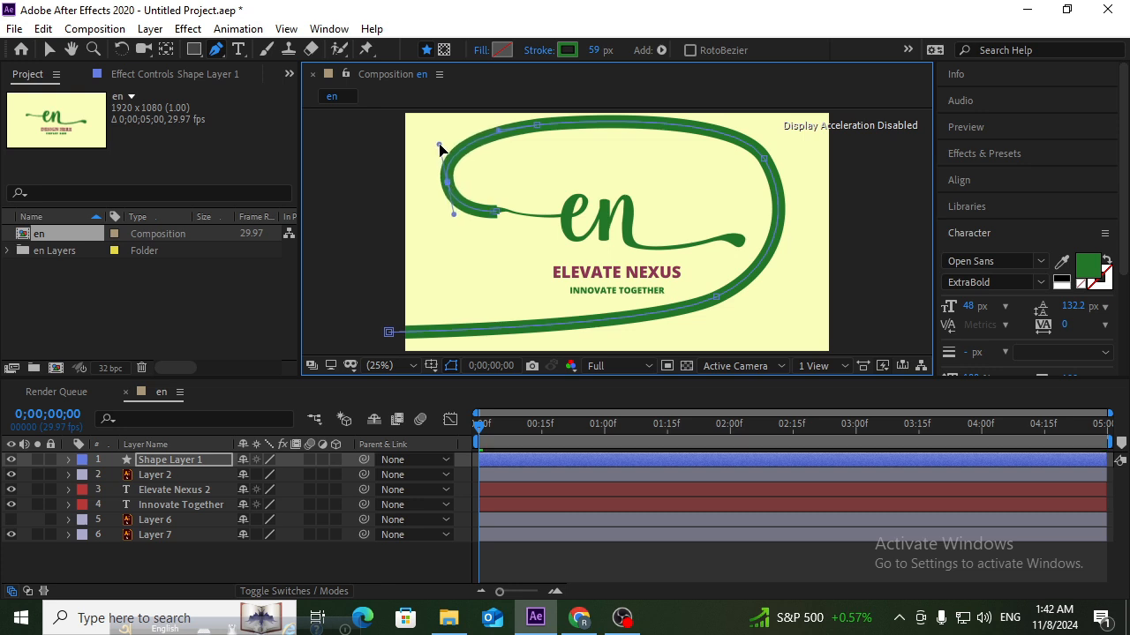
{"action": "left_click", "coordinate": [764, 160]}
{"action": "left_click_drag", "start_coordinate": [736, 116], "coordinate": [732, 117]}
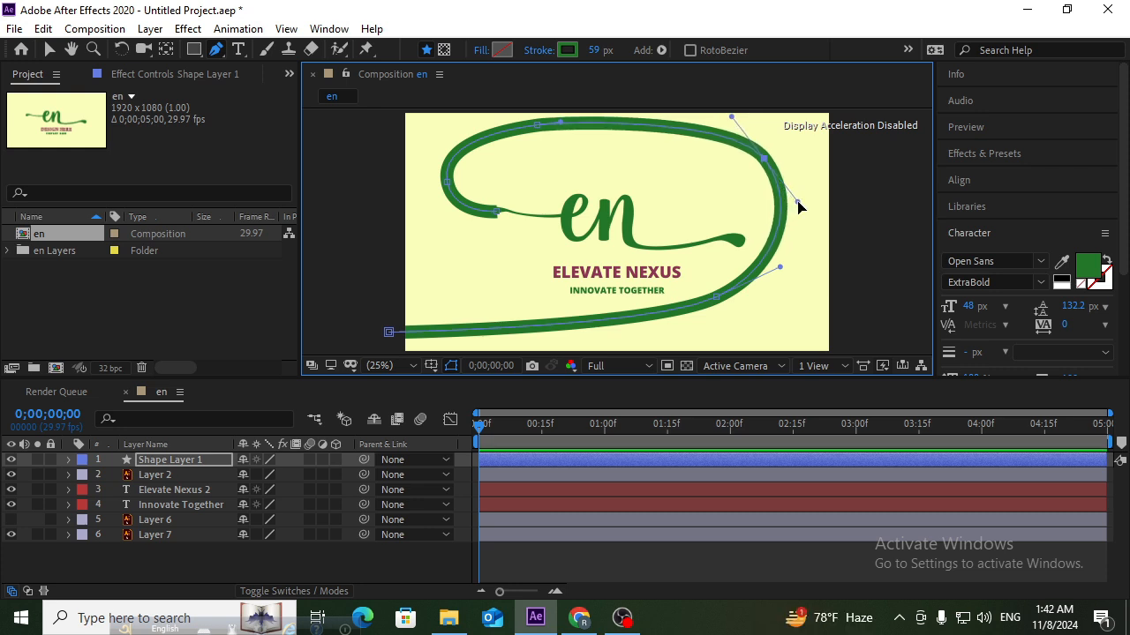
{"action": "left_click_drag", "start_coordinate": [799, 207], "coordinate": [800, 206]}
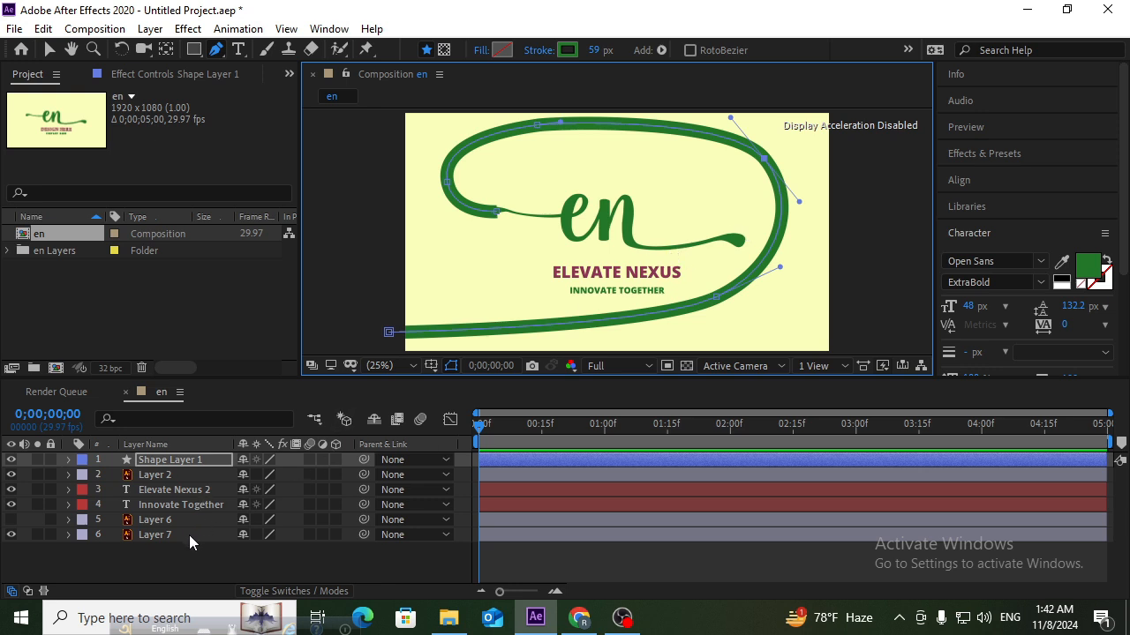
Step: Add a Trim Paths operator to Shape Layer 1 and reveal its Start, End and Offset properties
{"action": "left_click", "coordinate": [69, 460]}
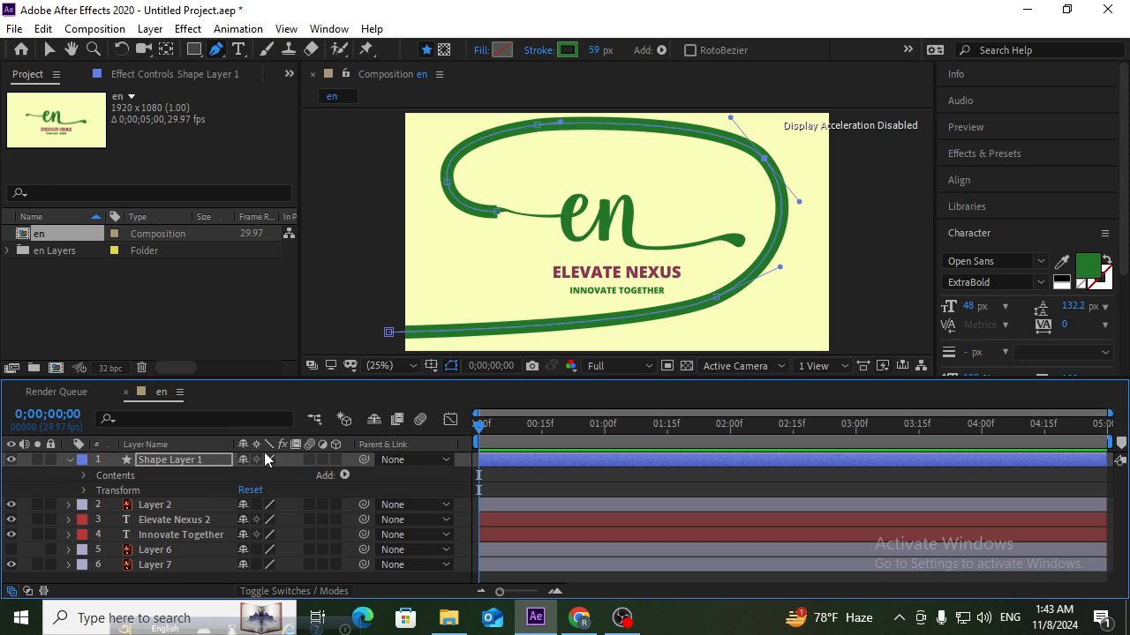
{"action": "left_click", "coordinate": [344, 475]}
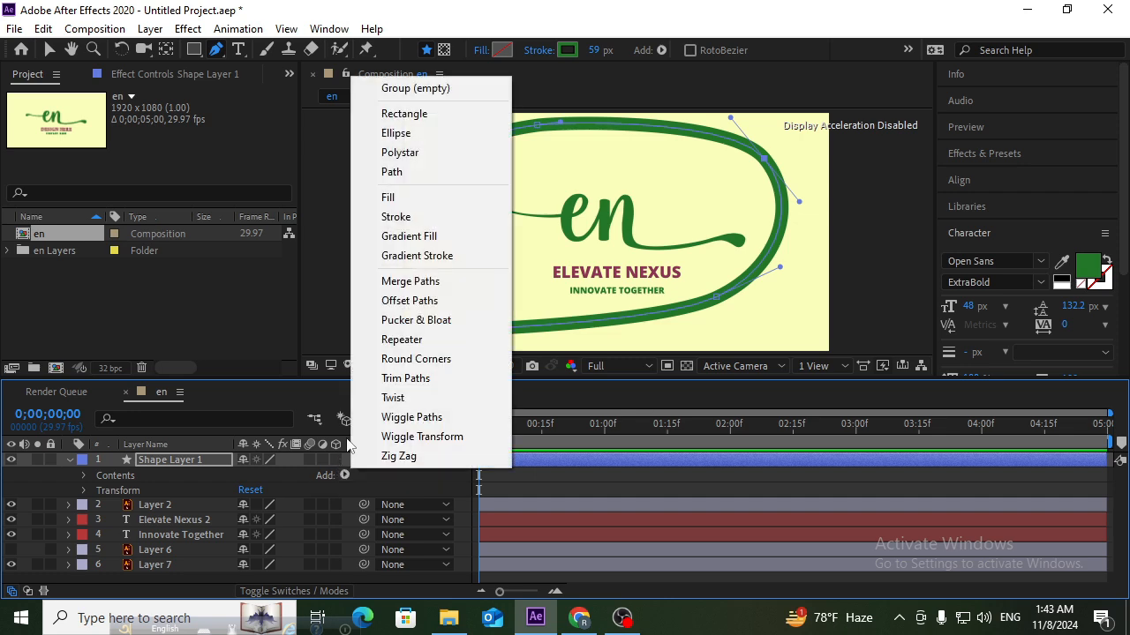
{"action": "left_click", "coordinate": [393, 380]}
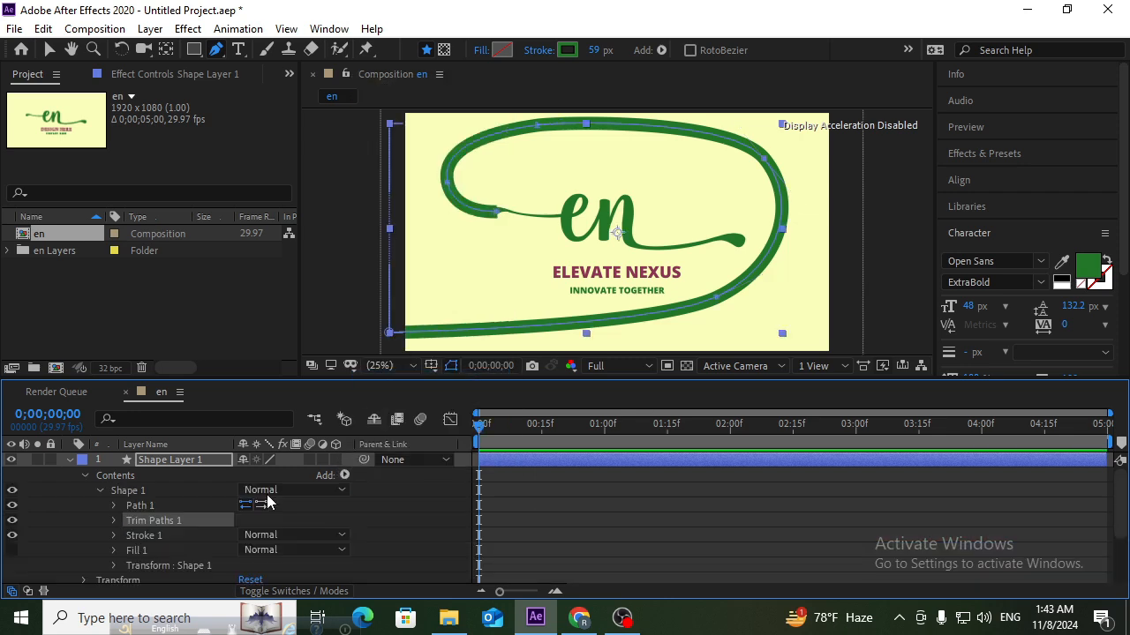
{"action": "left_click", "coordinate": [113, 521]}
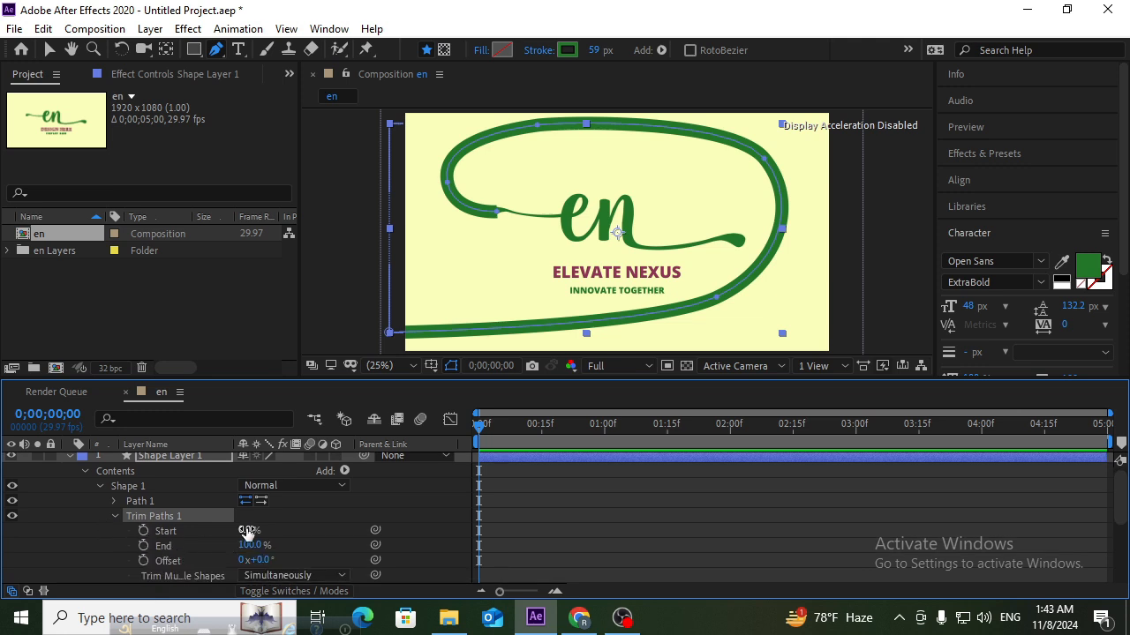
{"action": "left_click", "coordinate": [248, 531]}
{"action": "mouse_move", "coordinate": [248, 531]}
{"action": "left_mouse_down"}
{"action": "mouse_move", "coordinate": [300, 527]}
{"action": "mouse_move", "coordinate": [189, 541]}
{"action": "mouse_move", "coordinate": [237, 545]}
{"action": "mouse_move", "coordinate": [220, 551]}
{"action": "mouse_move", "coordinate": [299, 541]}
{"action": "left_mouse_up"}
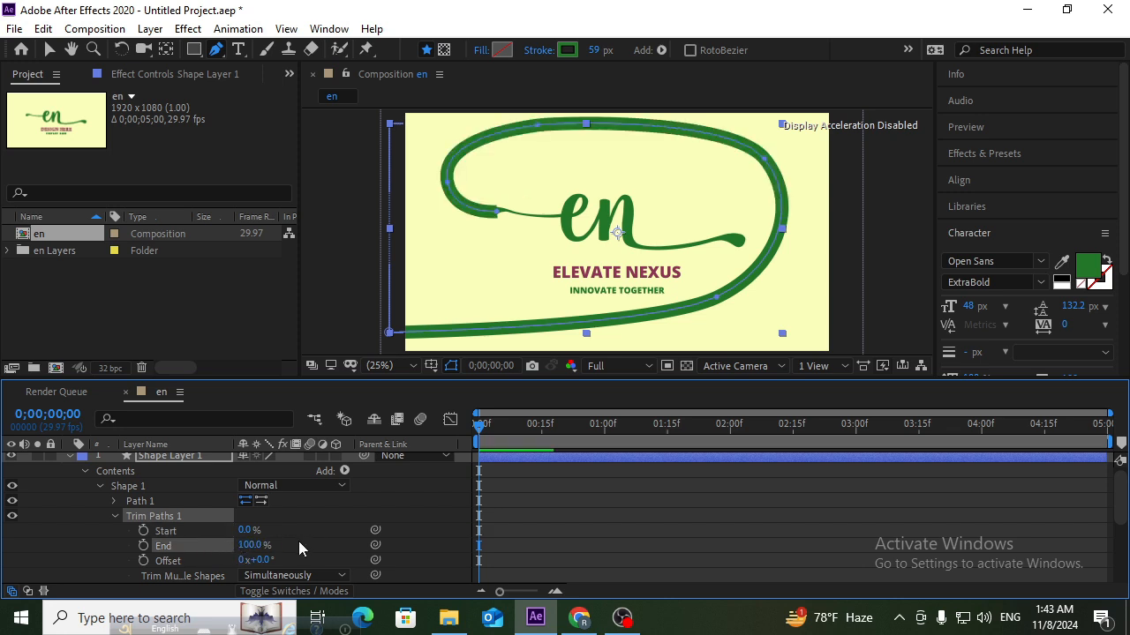
Step: Keyframe the Trim Paths End value from 0% at the first frame to 100% at 0;00;00;15
{"action": "left_click", "coordinate": [143, 546]}
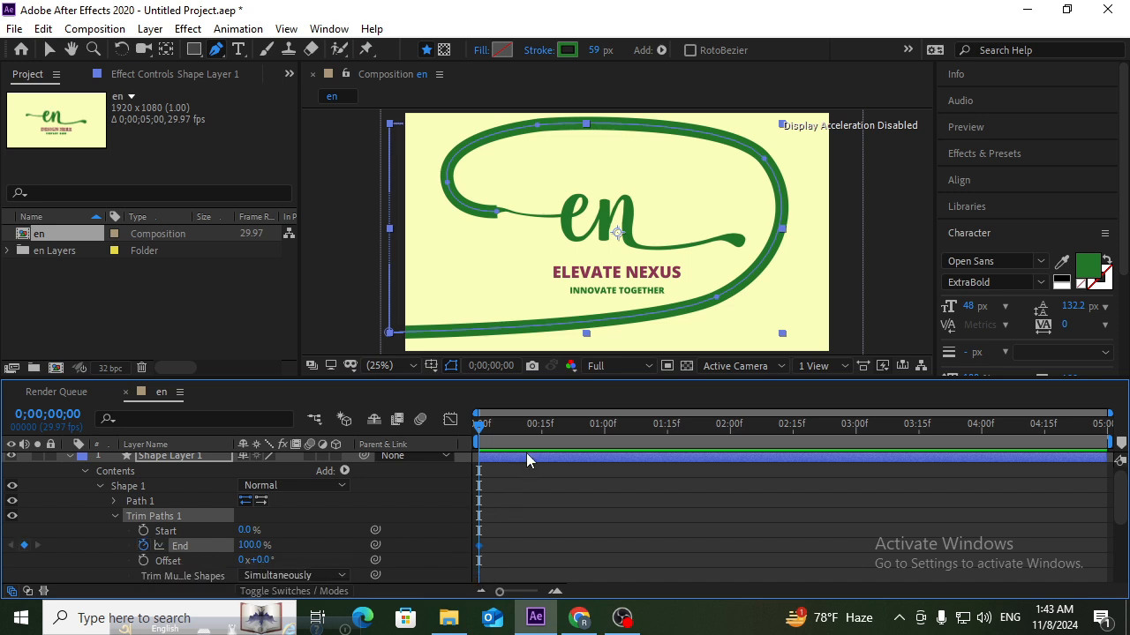
{"action": "left_click", "coordinate": [541, 432]}
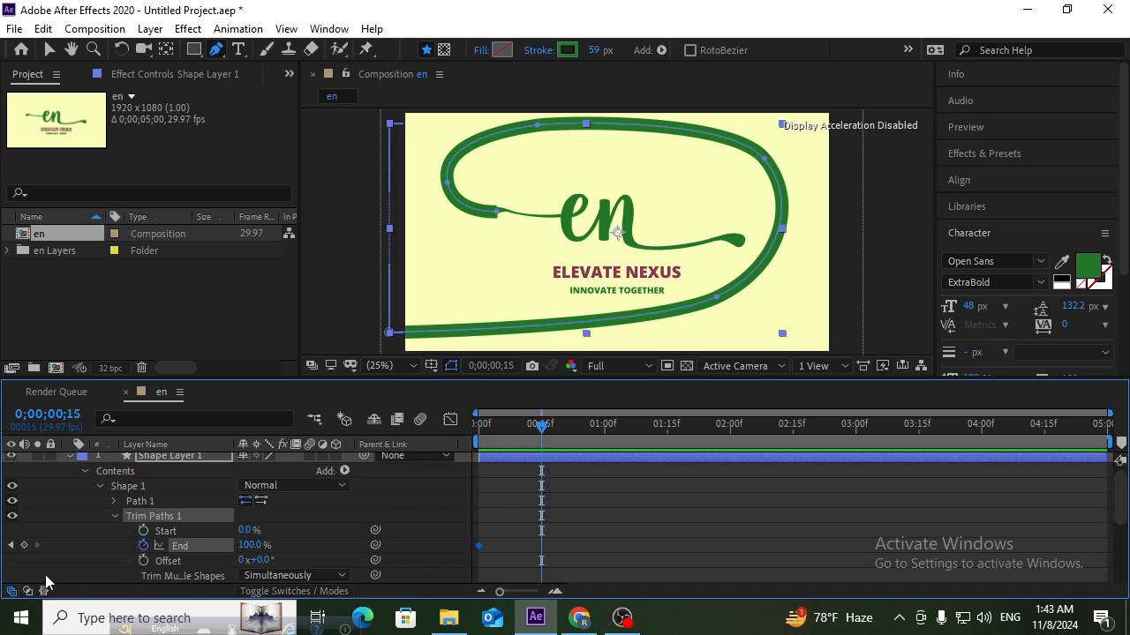
{"action": "left_click", "coordinate": [23, 546]}
{"action": "left_click", "coordinate": [11, 545]}
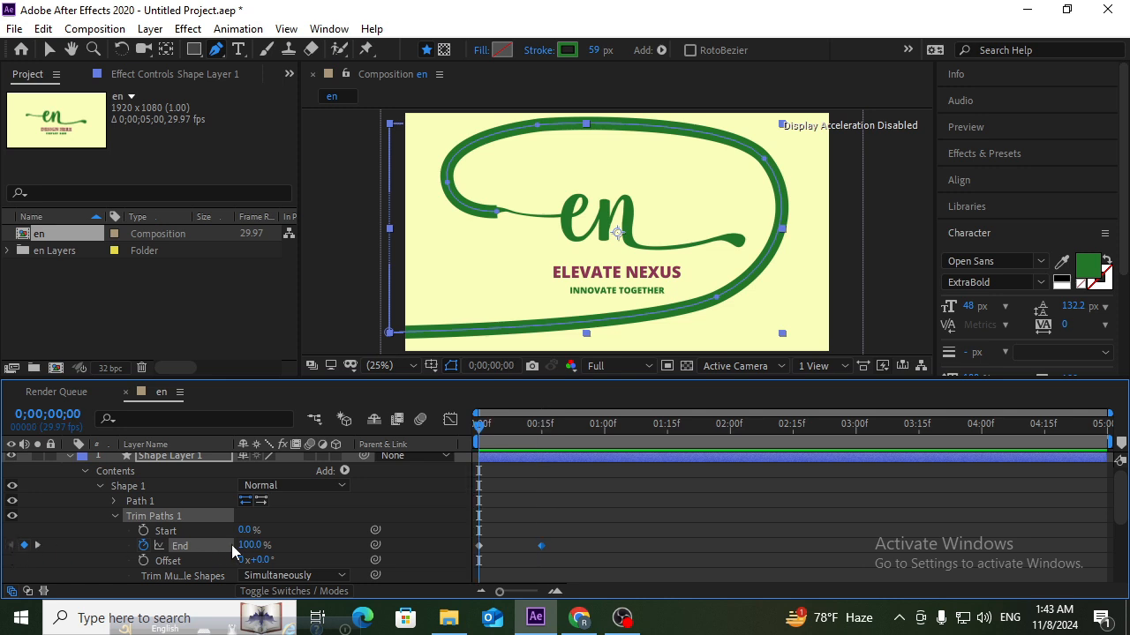
{"action": "left_click", "coordinate": [251, 546]}
{"action": "type", "text": "0"}
{"action": "key", "text": "Return"}
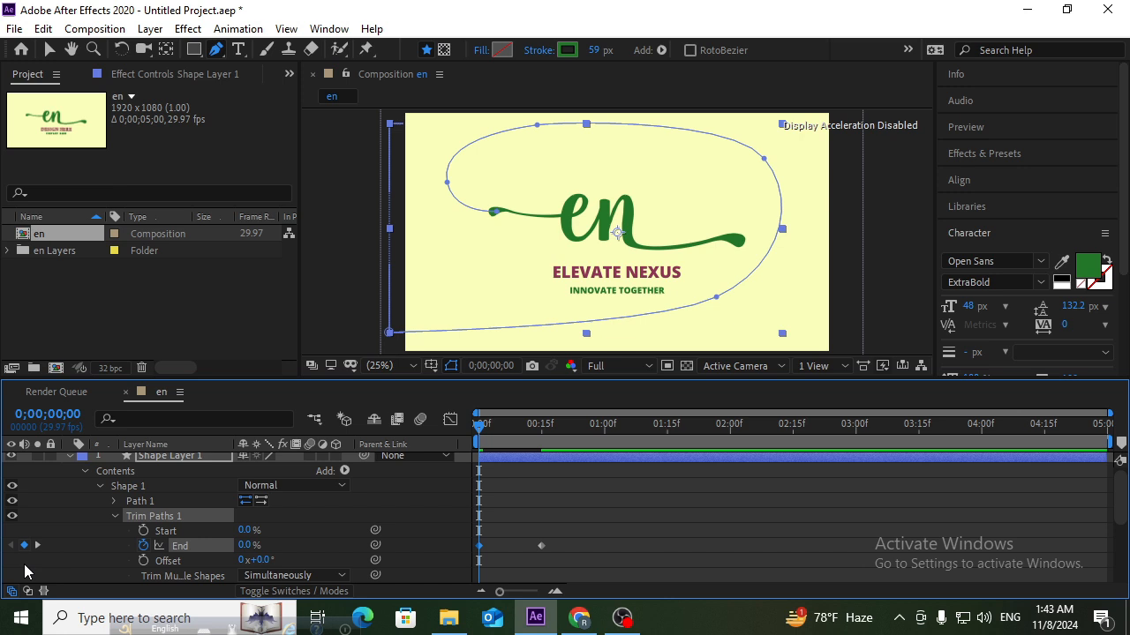
Step: Preview the stroke's draw-on animation and return to the first frame
{"action": "key", "text": "space"}
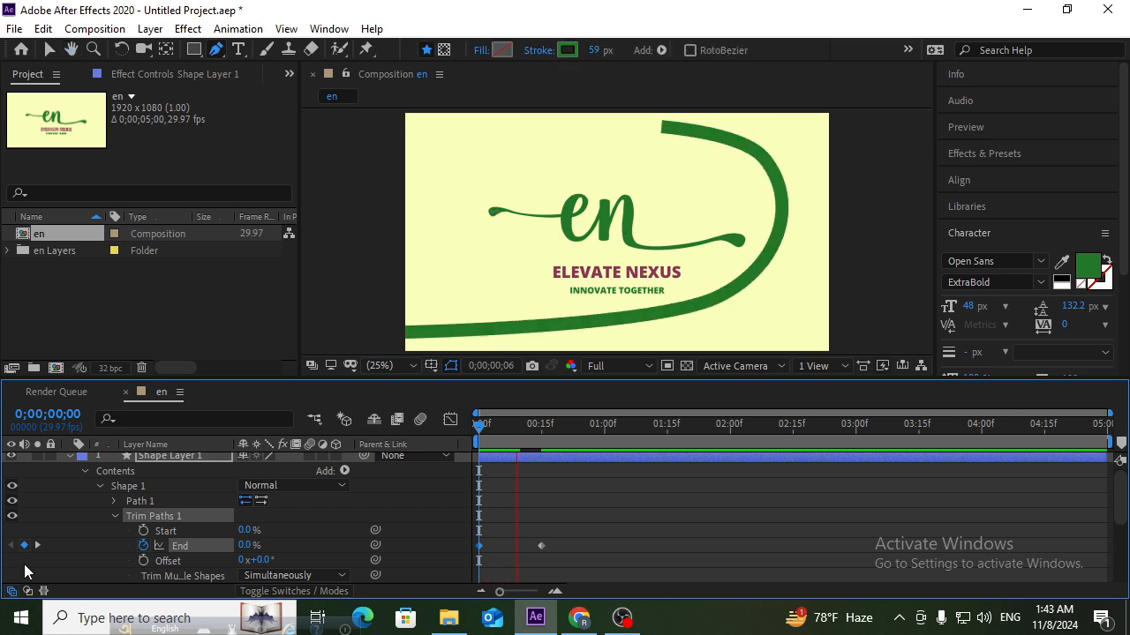
{"action": "key", "text": "space"}
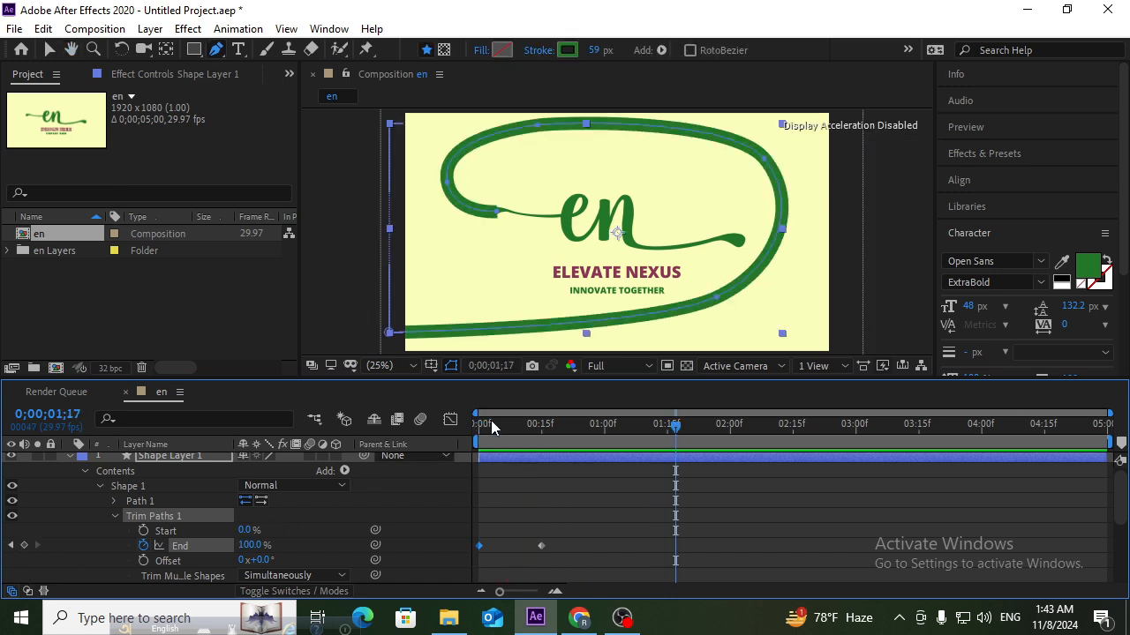
{"action": "left_click_drag", "start_coordinate": [491, 426], "coordinate": [406, 455]}
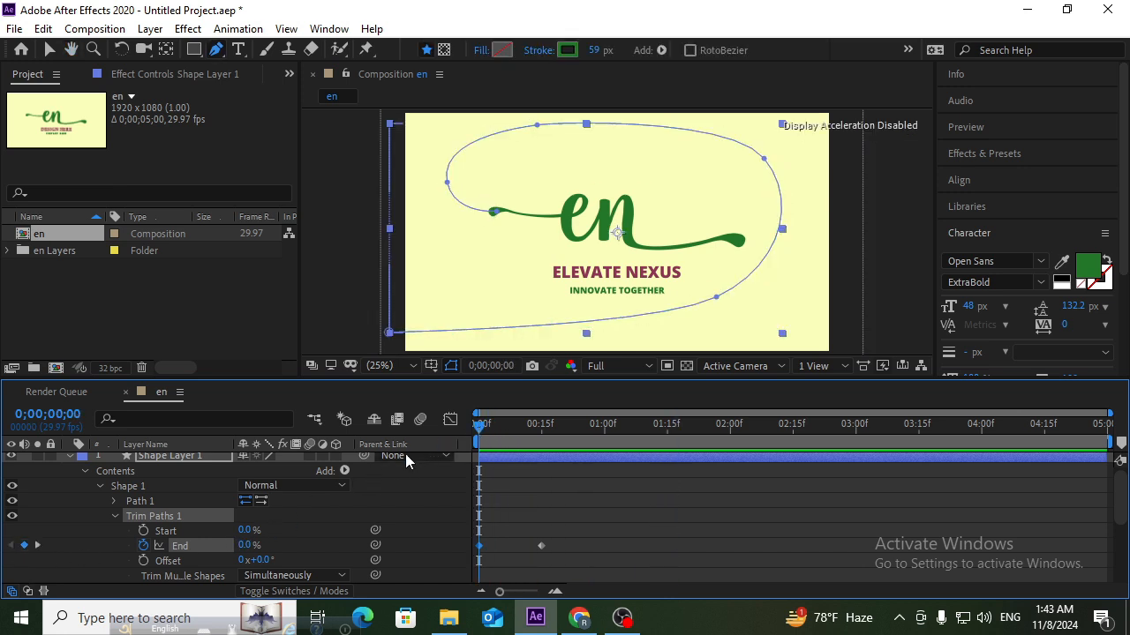
Step: Keyframe the Trim Paths Start value from 0% at the first frame to 100% at 0;00;00;15
{"action": "left_click", "coordinate": [143, 530]}
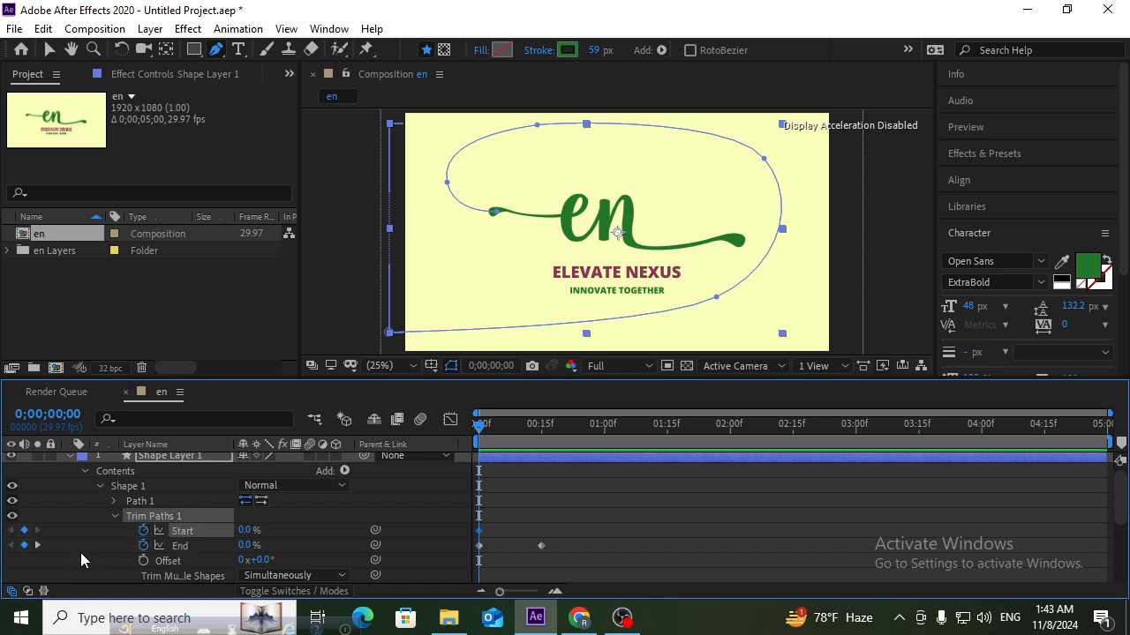
{"action": "left_click", "coordinate": [37, 546]}
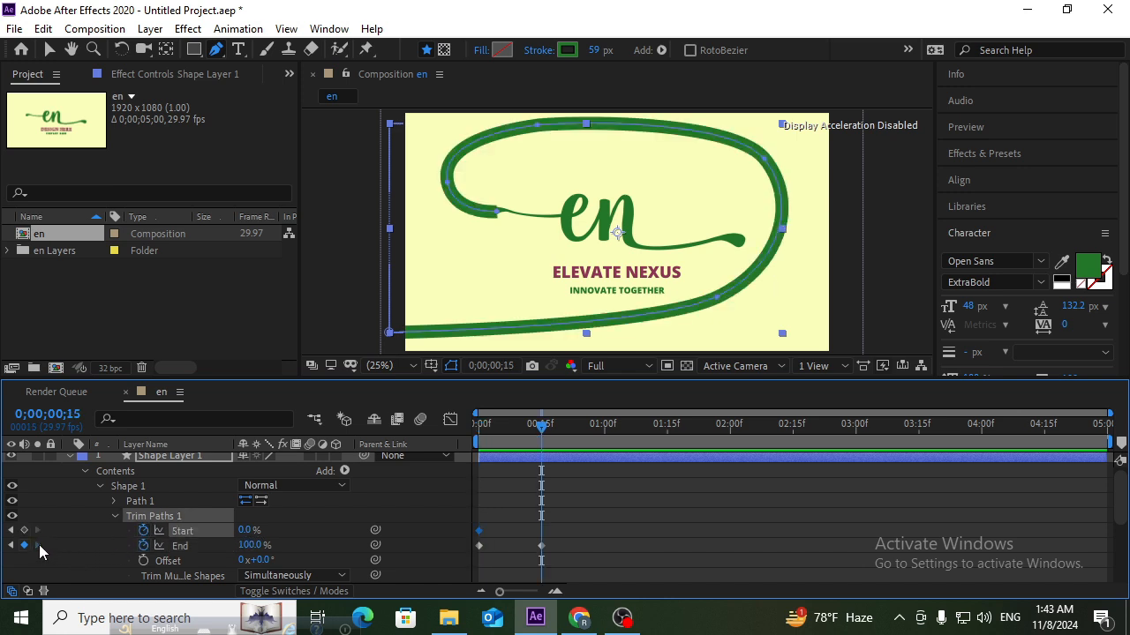
{"action": "left_click", "coordinate": [24, 531]}
{"action": "left_click_drag", "start_coordinate": [245, 533], "coordinate": [401, 507]}
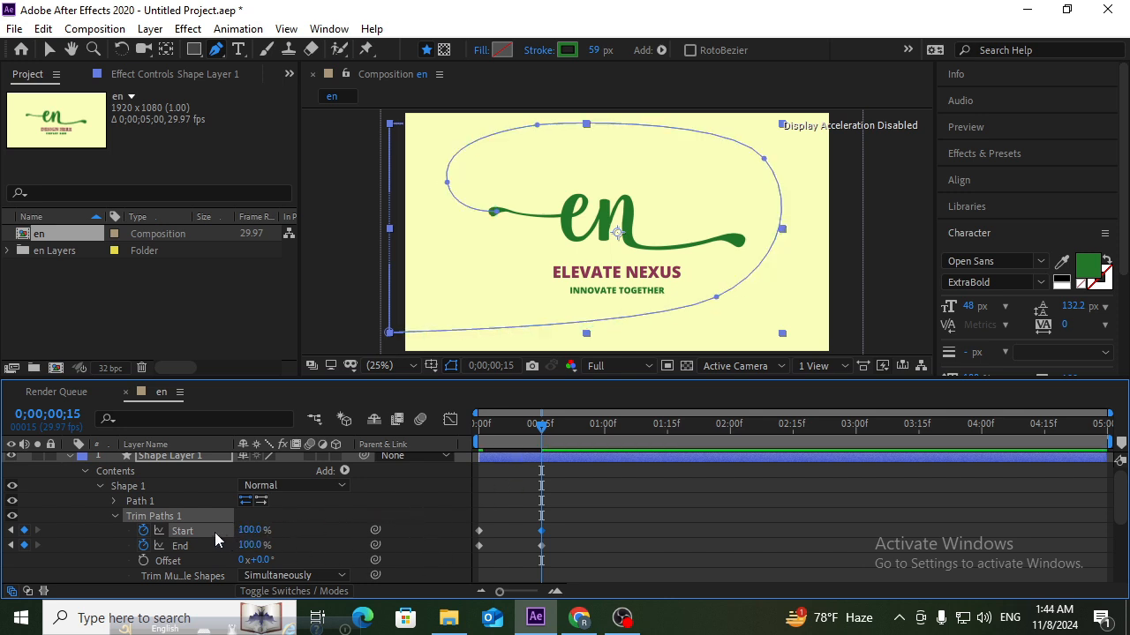
Step: Shift both Start keyframes four frames later, placing the last at 0;00;00;19, and preview the travelling stroke
{"action": "left_click_drag", "start_coordinate": [480, 533], "coordinate": [496, 537]}
{"action": "left_click_drag", "start_coordinate": [513, 429], "coordinate": [420, 451]}
{"action": "key", "text": "space"}
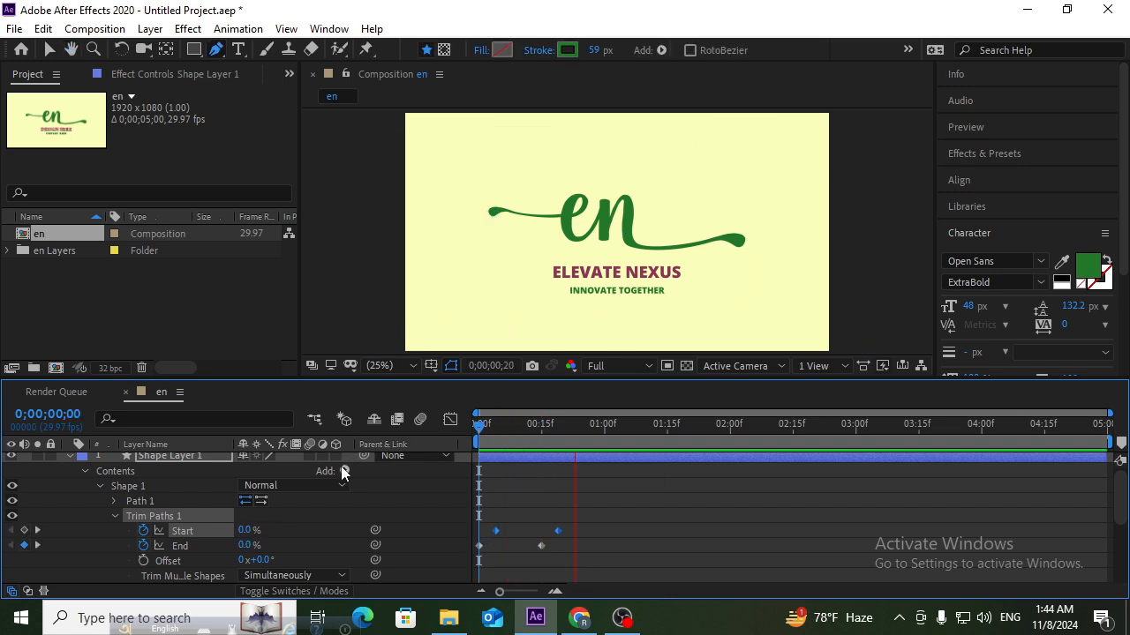
{"action": "key", "text": "space"}
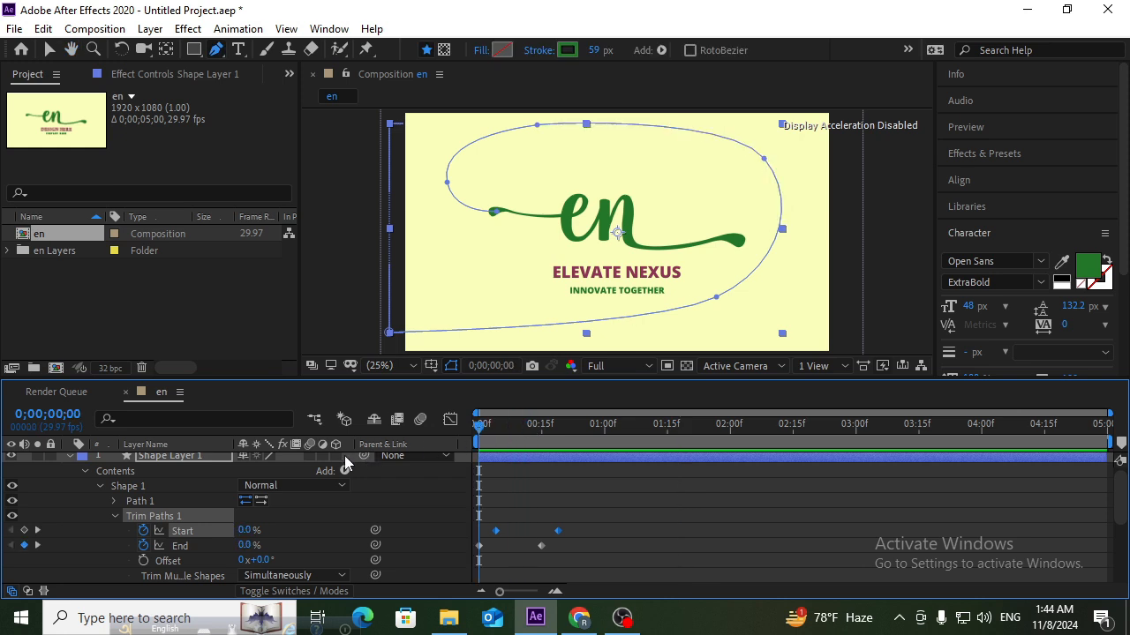
{"action": "key", "text": "space"}
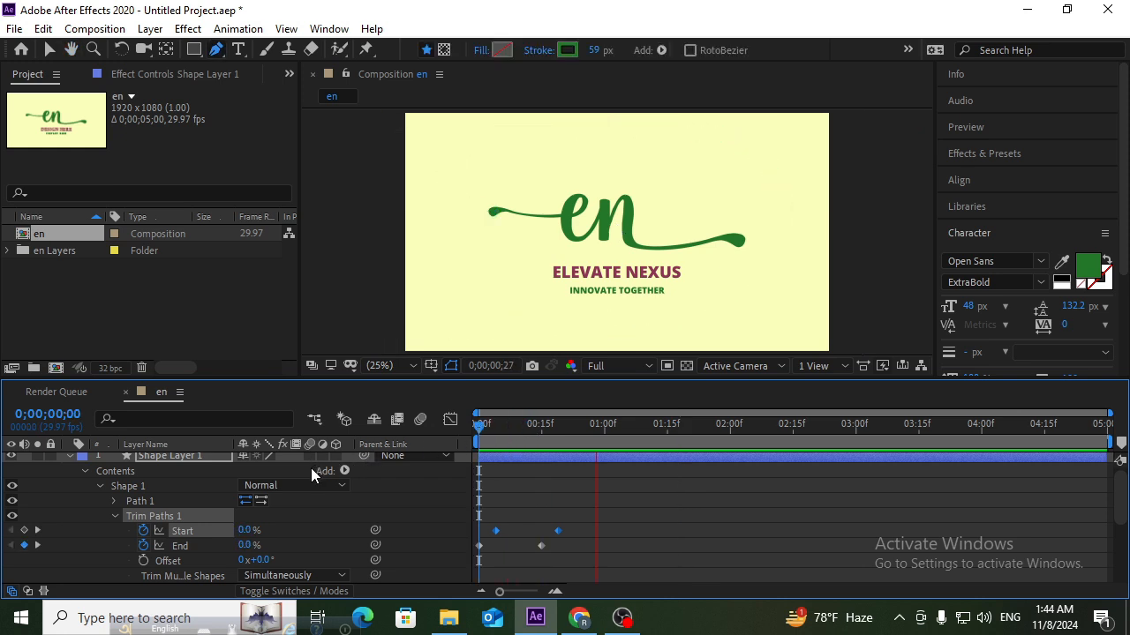
{"action": "key", "text": "space"}
Step: Apply Easy Ease to all Start and End keyframes of the Trim Paths and preview the animation
{"action": "left_click_drag", "start_coordinate": [584, 518], "coordinate": [457, 559]}
{"action": "key", "text": "F9"}
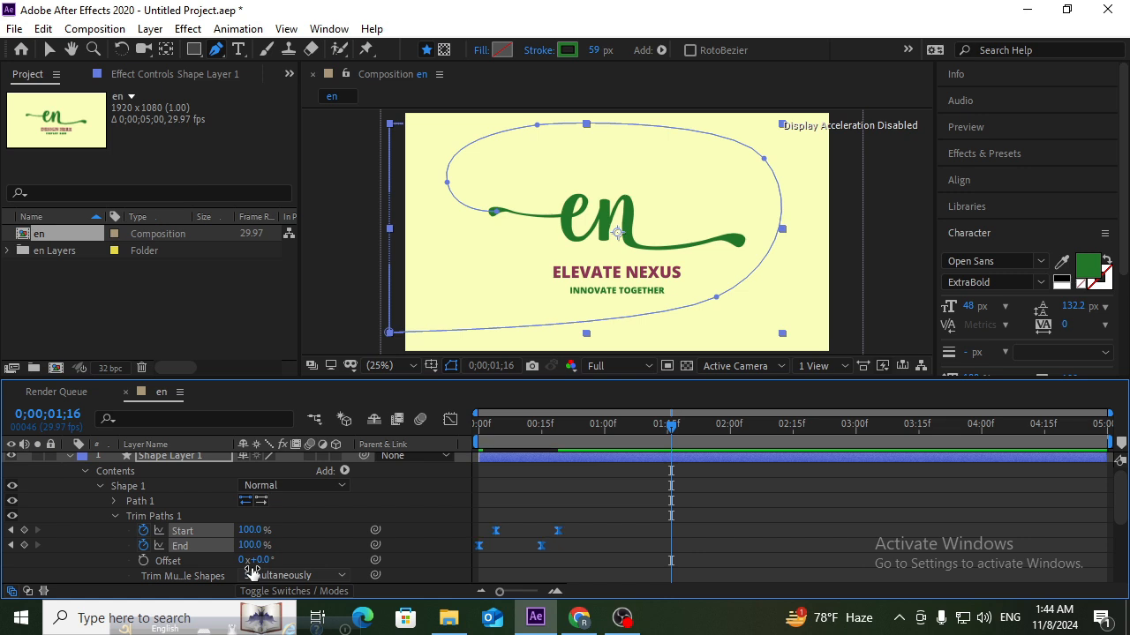
{"action": "key", "text": "Home"}
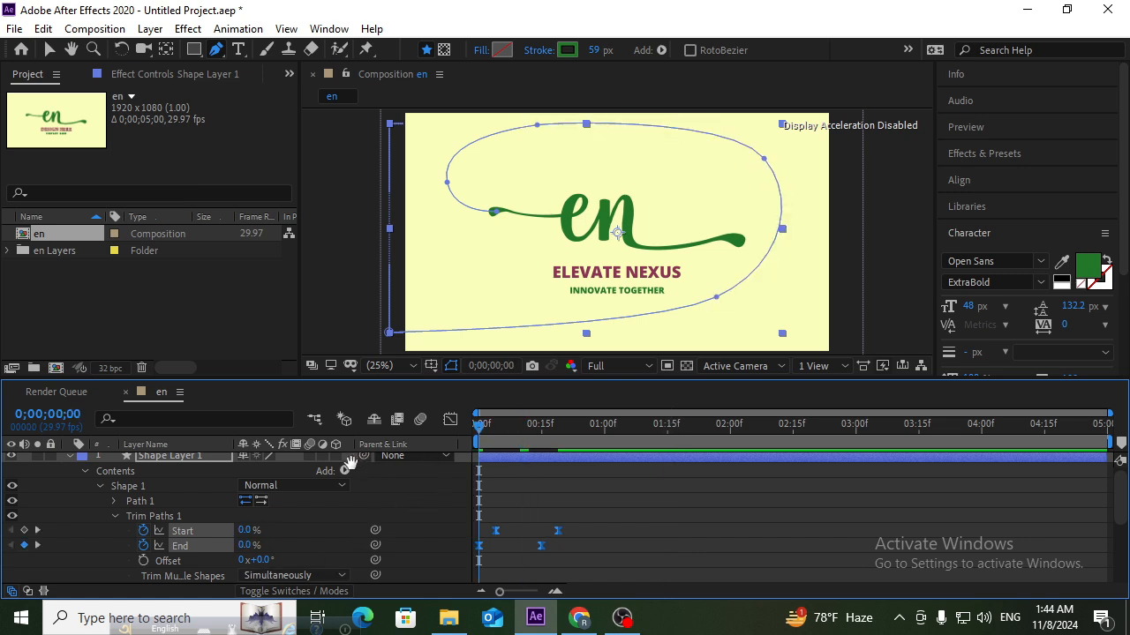
{"action": "key", "text": "space"}
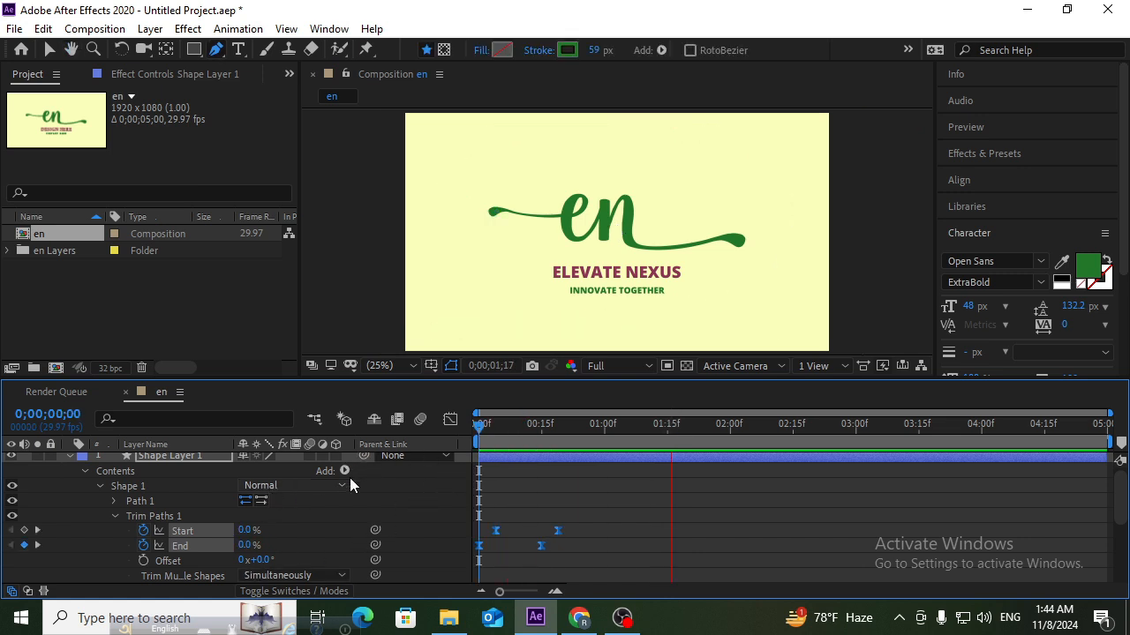
{"action": "key", "text": "space"}
{"action": "key", "text": "Home"}
{"action": "key", "text": "space"}
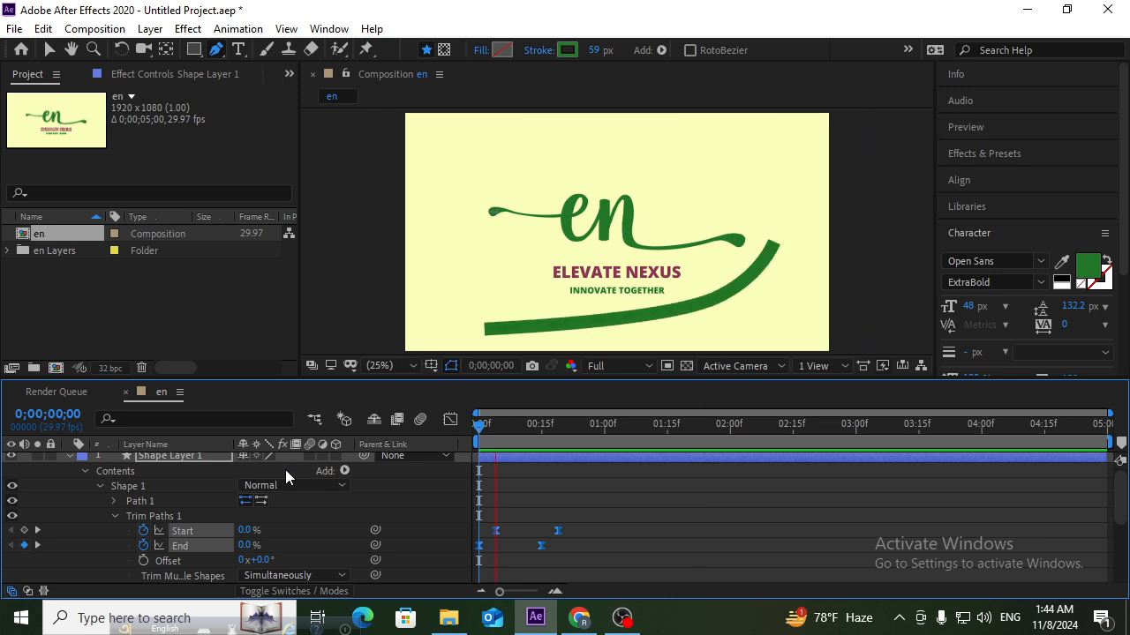
{"action": "key", "text": "space"}
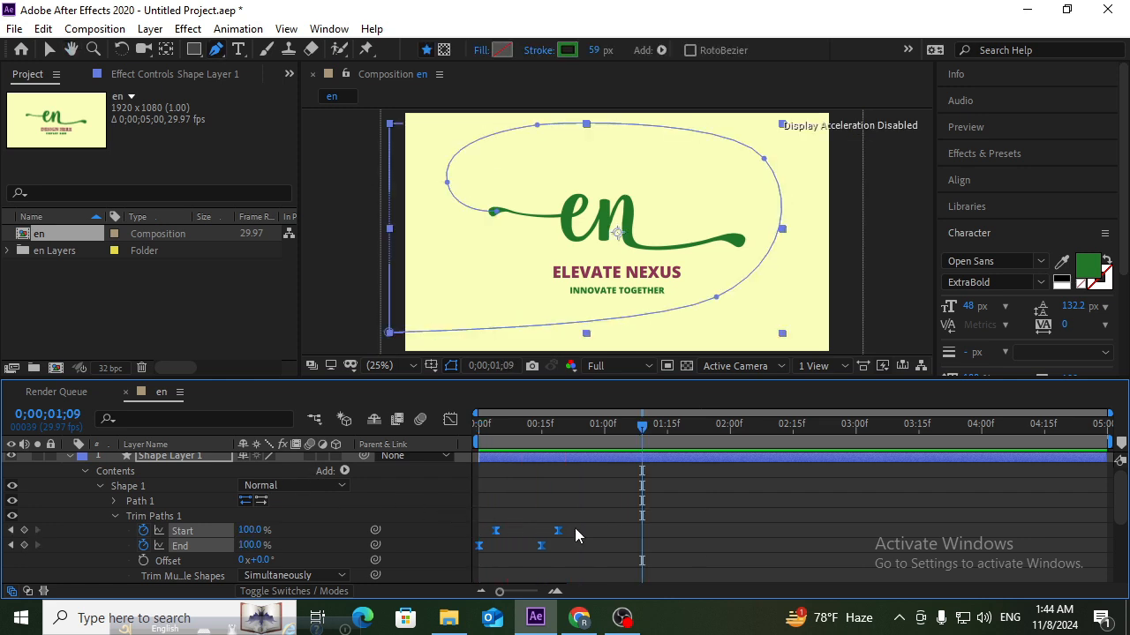
Step: Show the keyframes' speed graph and set the last Start keyframe's incoming velocity influence to 95%
{"action": "left_click_drag", "start_coordinate": [577, 521], "coordinate": [430, 551]}
{"action": "left_click", "coordinate": [450, 420]}
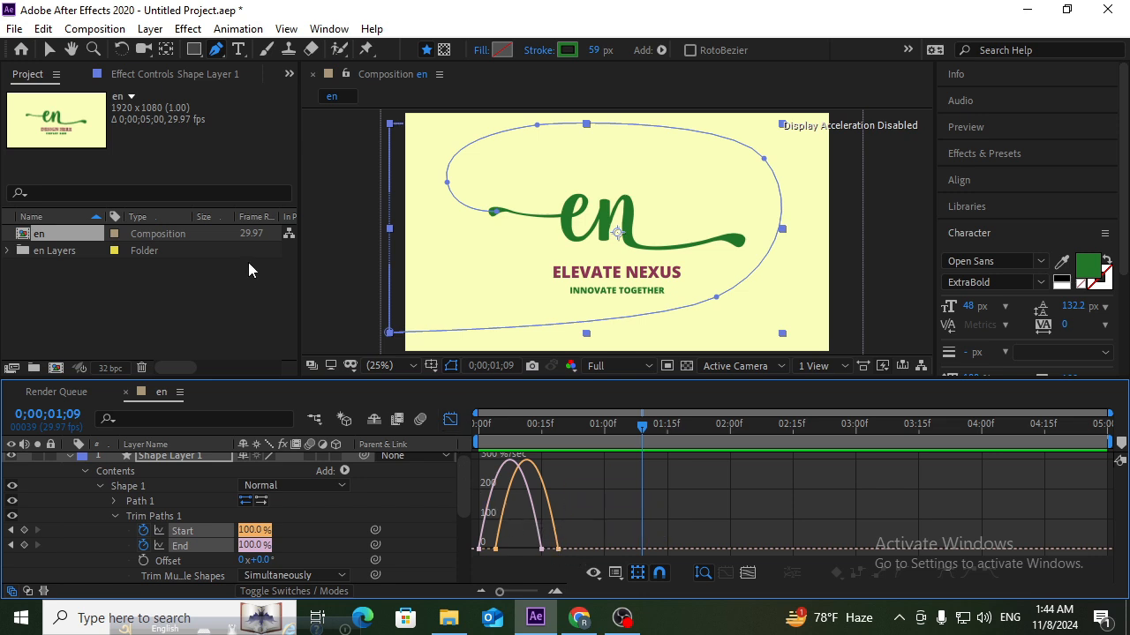
{"action": "left_click", "coordinate": [50, 51]}
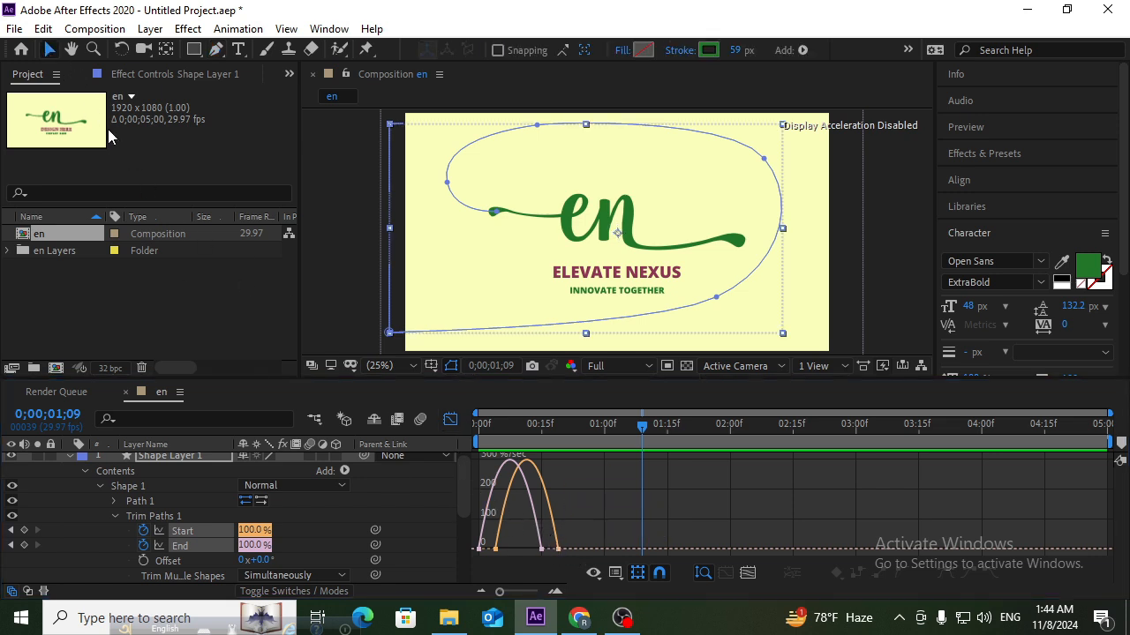
{"action": "right_click", "coordinate": [558, 550]}
{"action": "left_click", "coordinate": [631, 518]}
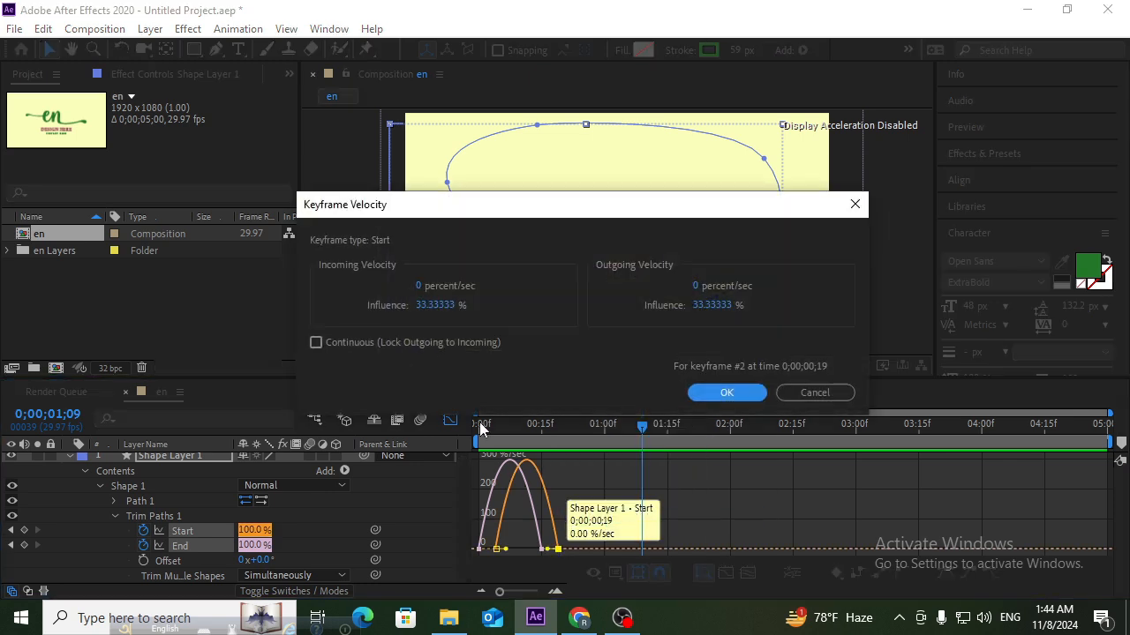
{"action": "left_click", "coordinate": [446, 306]}
{"action": "type", "text": "95"}
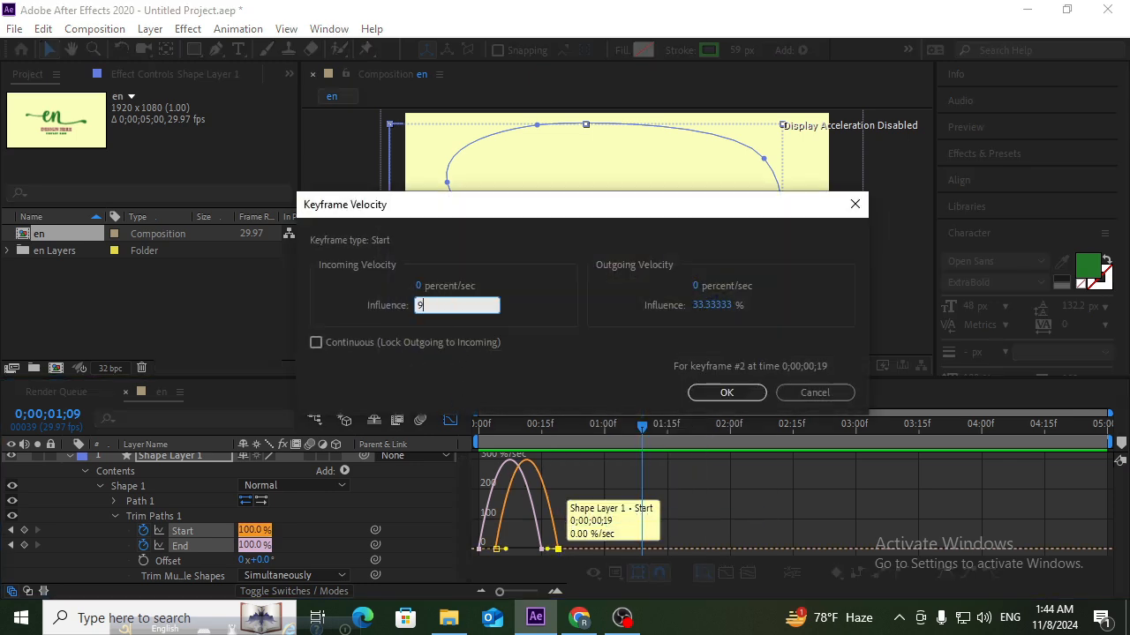
{"action": "left_click", "coordinate": [719, 396]}
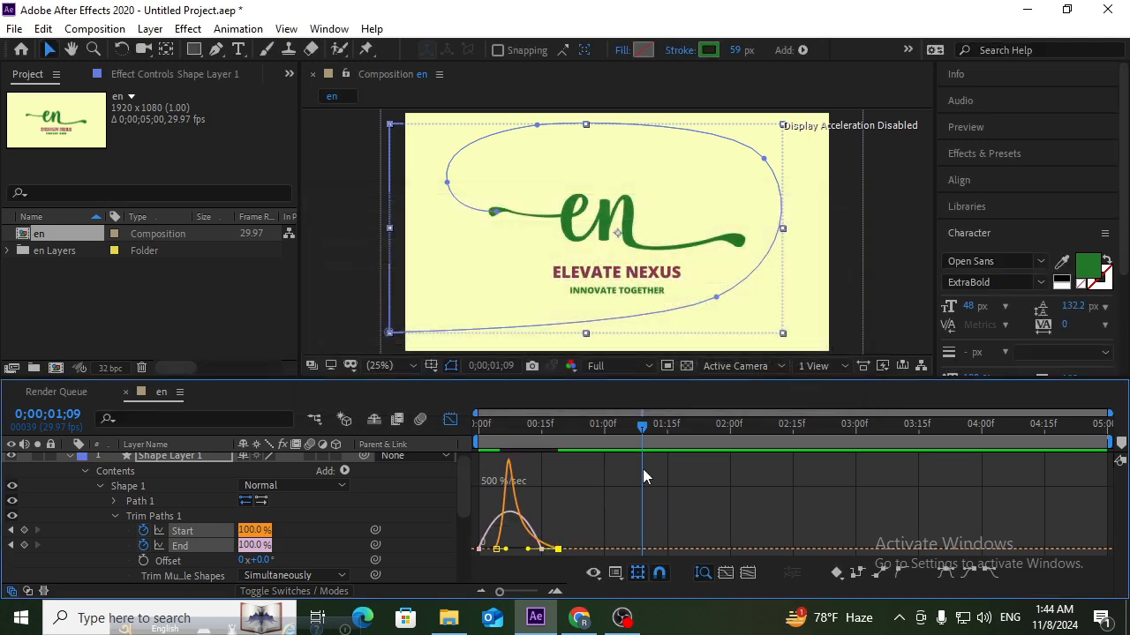
Step: Set the last End keyframe's incoming velocity influence to 95%
{"action": "left_click", "coordinate": [541, 549]}
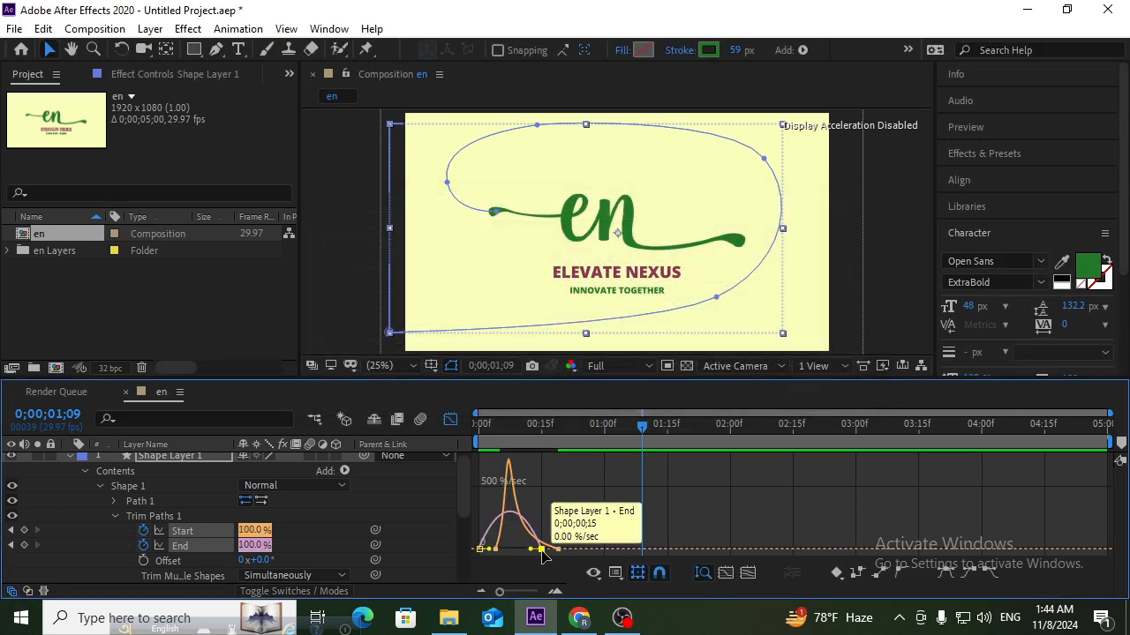
{"action": "right_click", "coordinate": [542, 550]}
{"action": "left_click", "coordinate": [587, 519]}
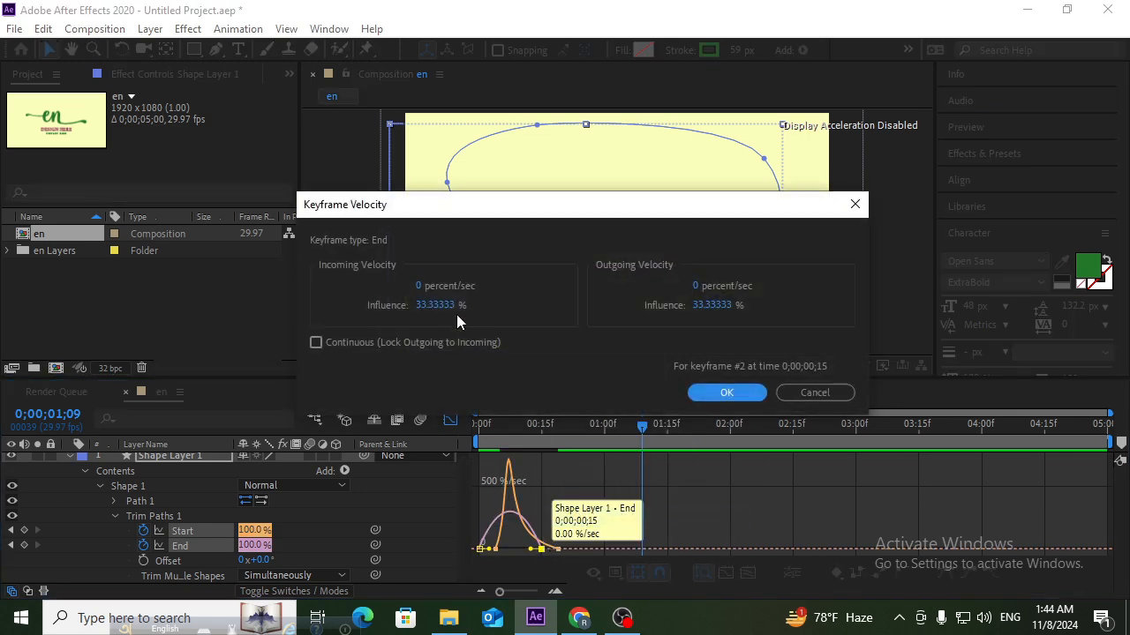
{"action": "left_click", "coordinate": [455, 307]}
{"action": "type", "text": "80"}
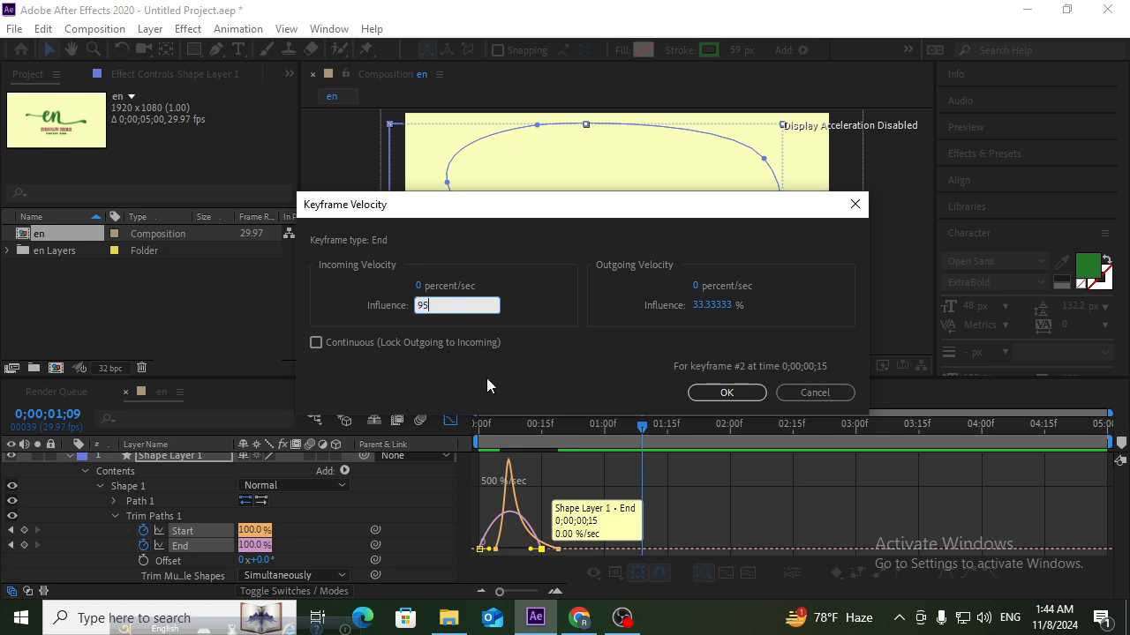
{"action": "left_click", "coordinate": [698, 395]}
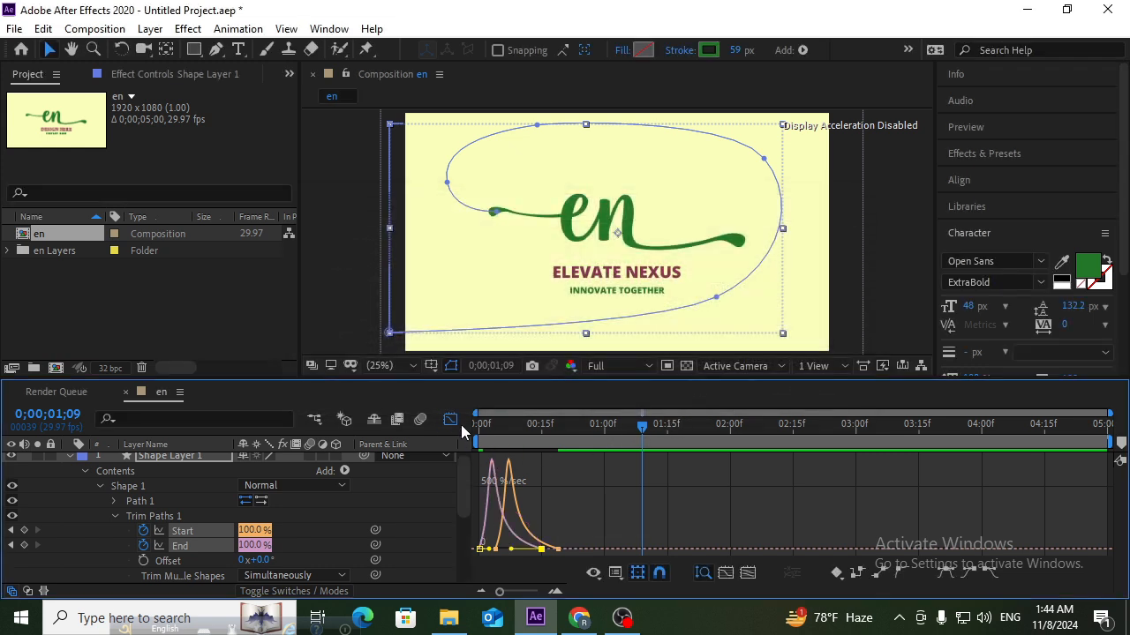
Step: Return from the speed graph to the keyframe view and preview the eased stroke animation from the first frame
{"action": "left_click", "coordinate": [451, 421]}
{"action": "key", "text": "Home"}
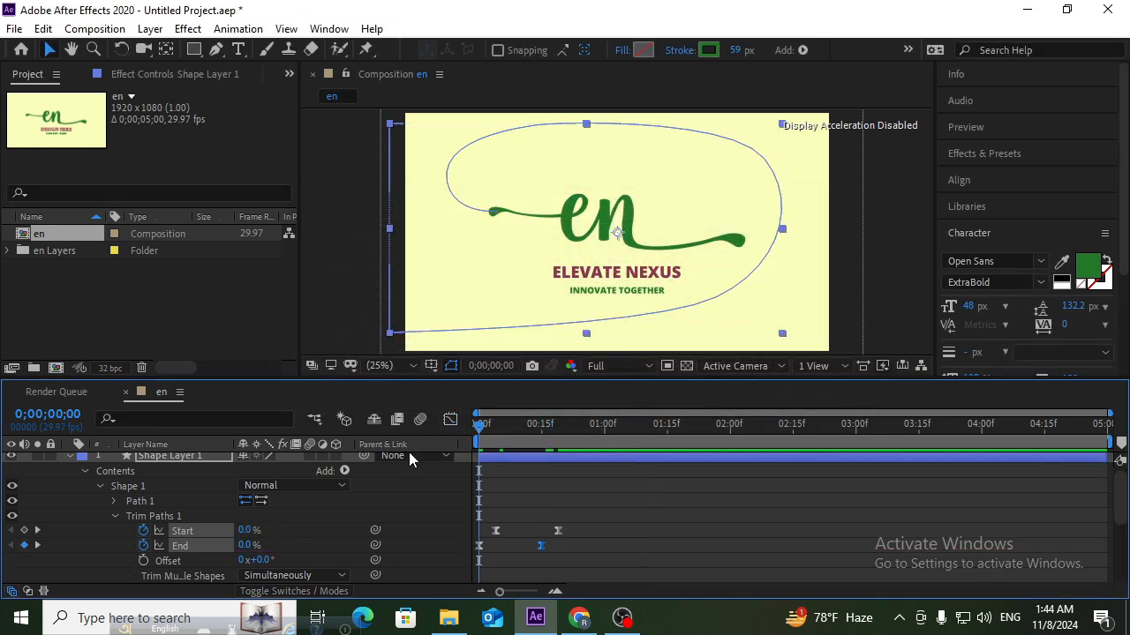
{"action": "key", "text": "space"}
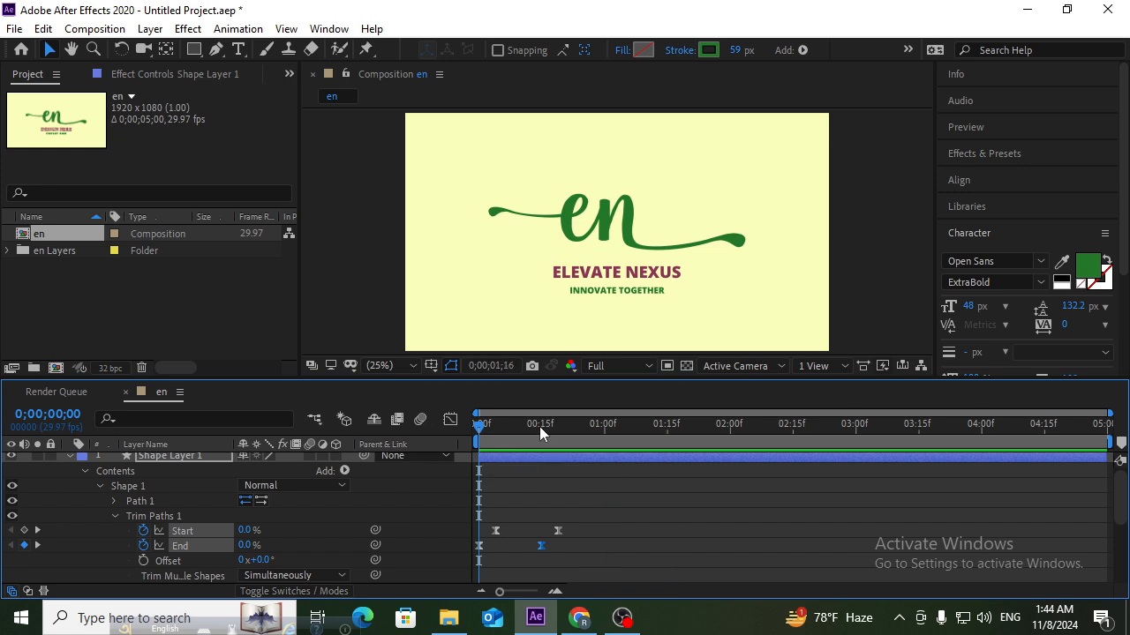
{"action": "key", "text": "space"}
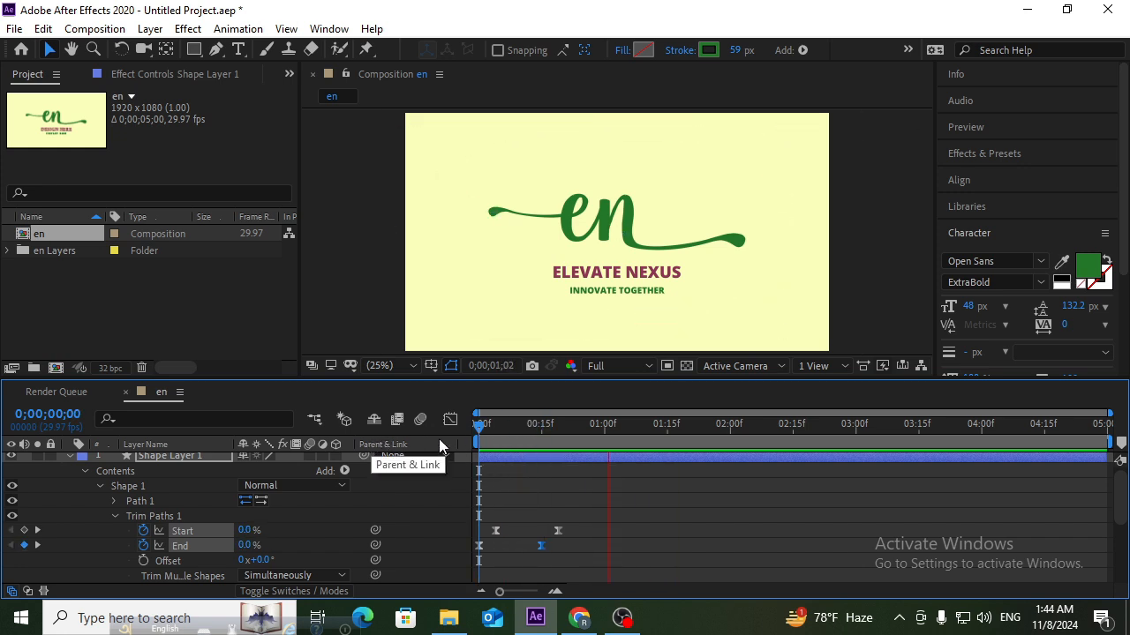
Step: Collapse Shape Layer 1's properties and enable motion blur for the layer and for the composition
{"action": "key", "text": "space"}
{"action": "left_click_drag", "start_coordinate": [521, 422], "coordinate": [426, 433]}
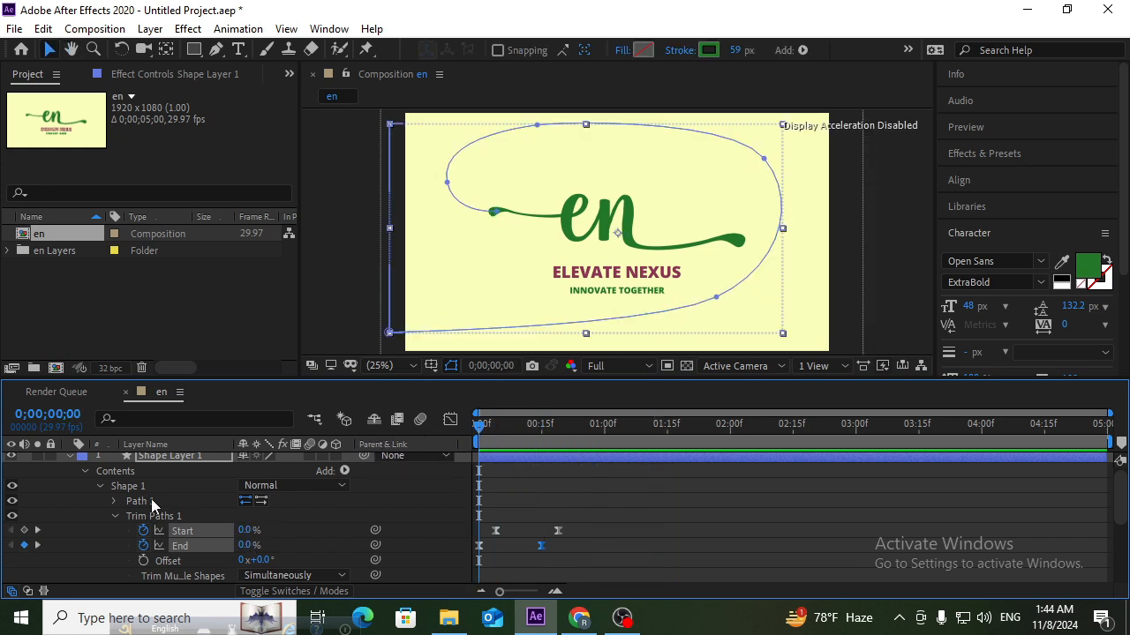
{"action": "left_click", "coordinate": [68, 457]}
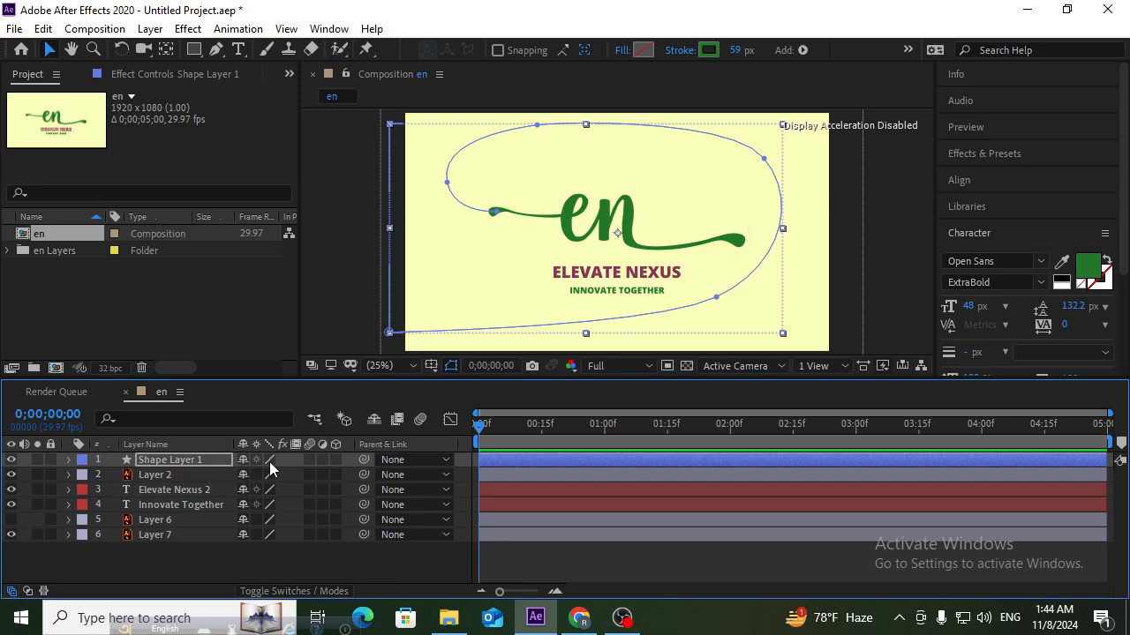
{"action": "left_click", "coordinate": [310, 459]}
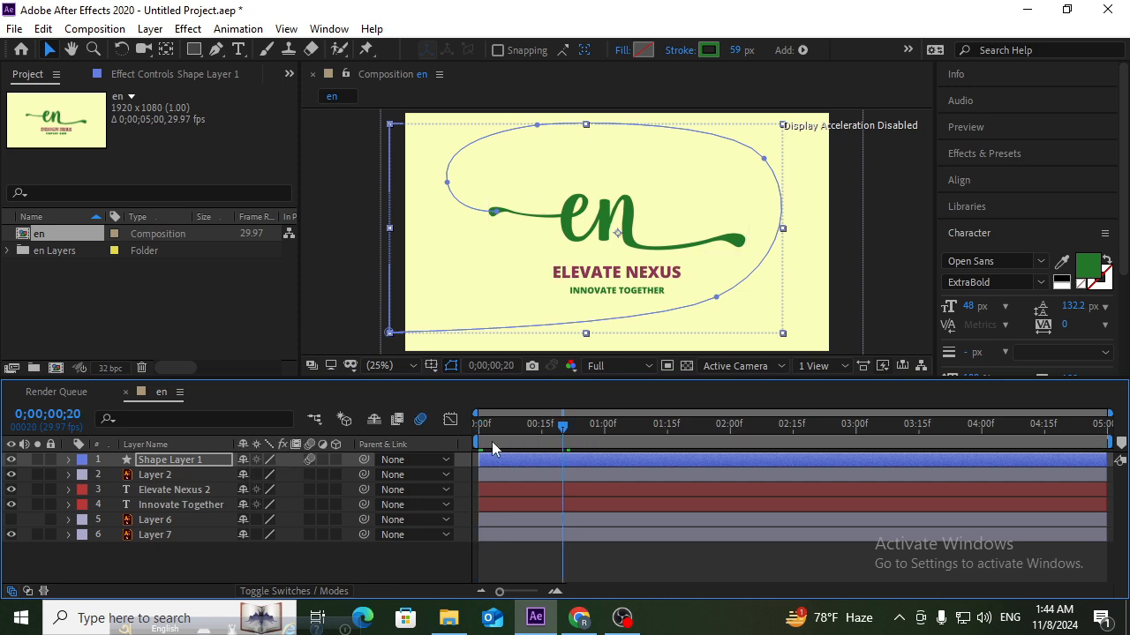
Step: Preview the stroke animation with motion blur from the first frame
{"action": "key", "text": "space"}
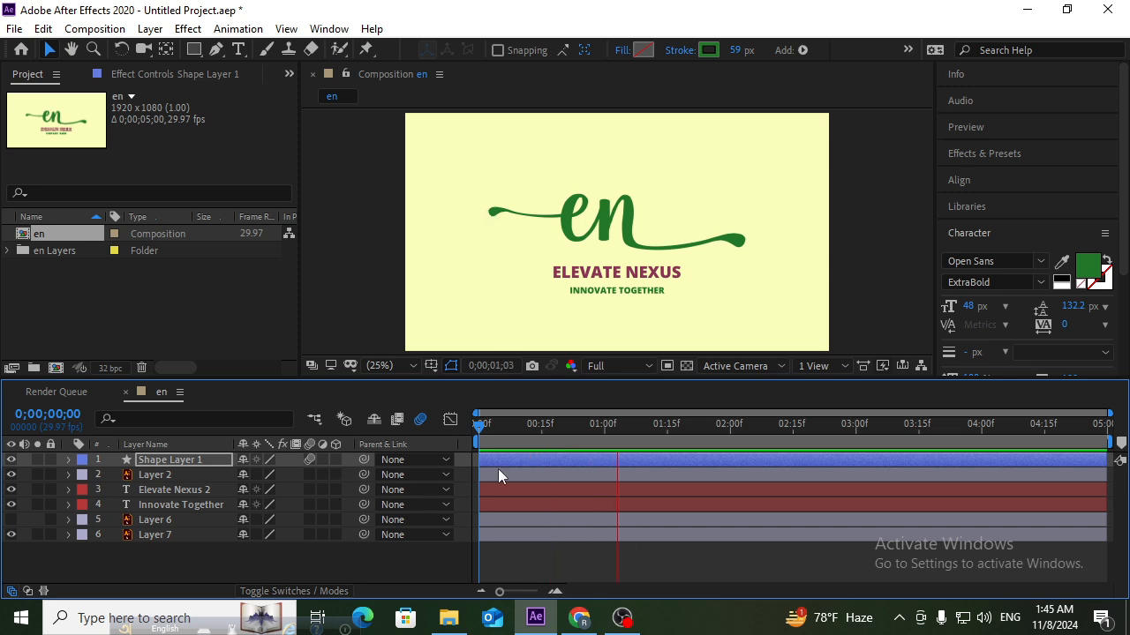
{"action": "key", "text": "space"}
{"action": "key", "text": "Home"}
{"action": "key", "text": "space"}
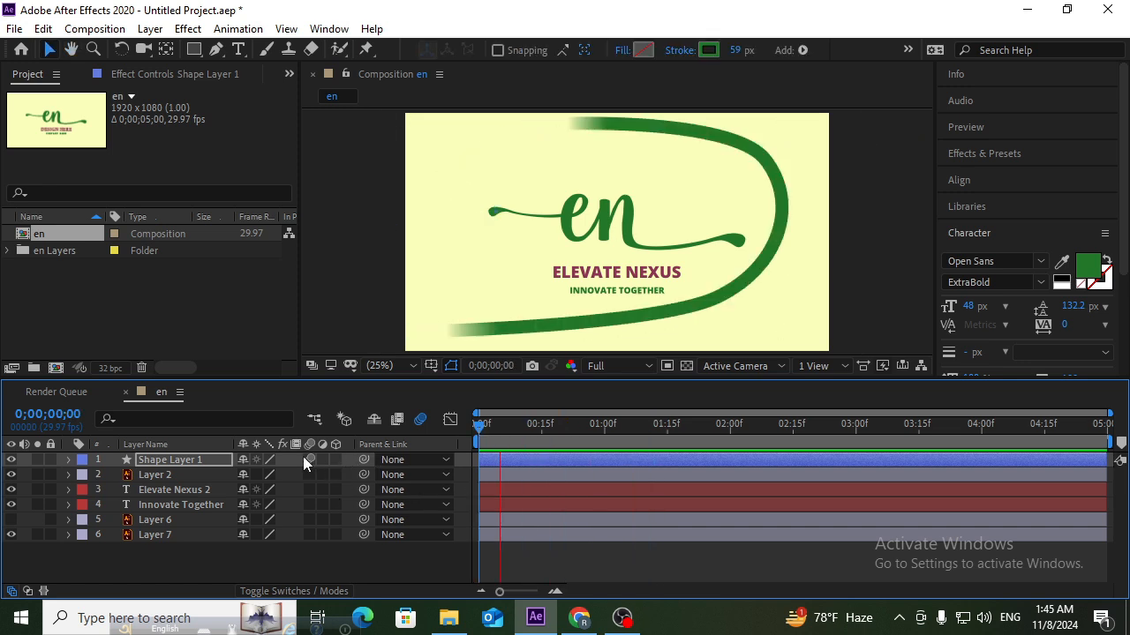
{"action": "key", "text": "space"}
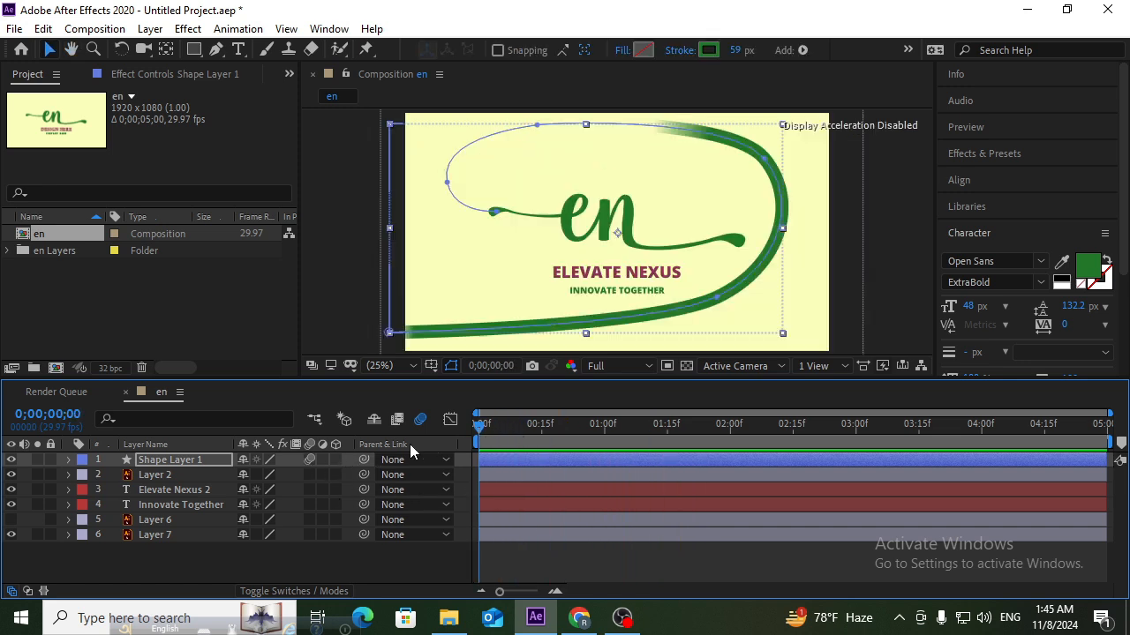
{"action": "key", "text": "space"}
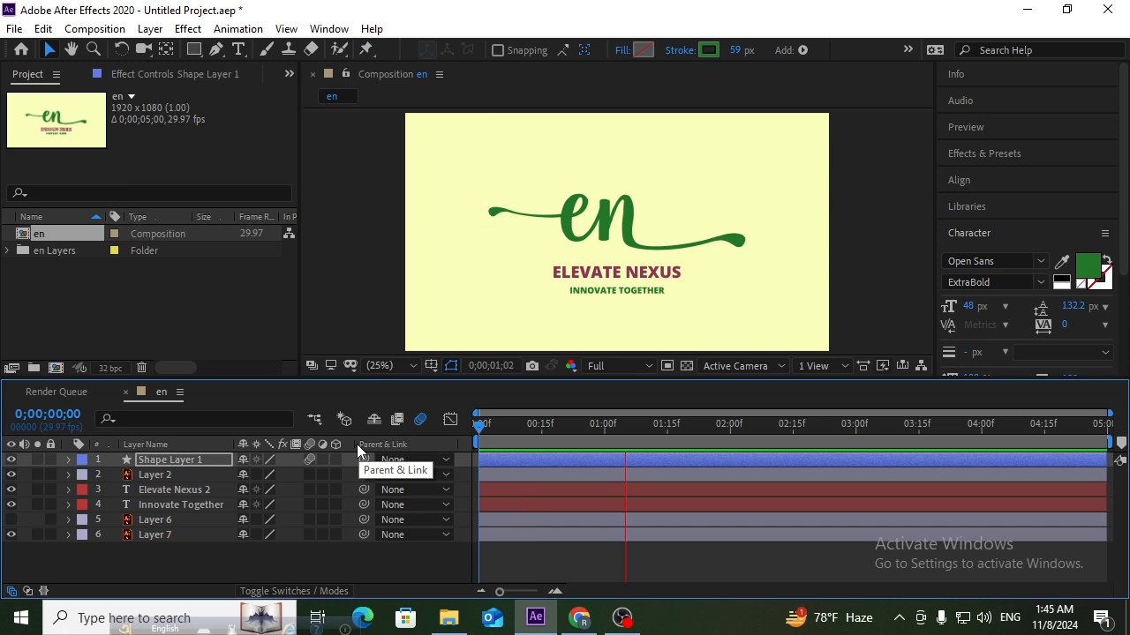
{"action": "key", "text": "space"}
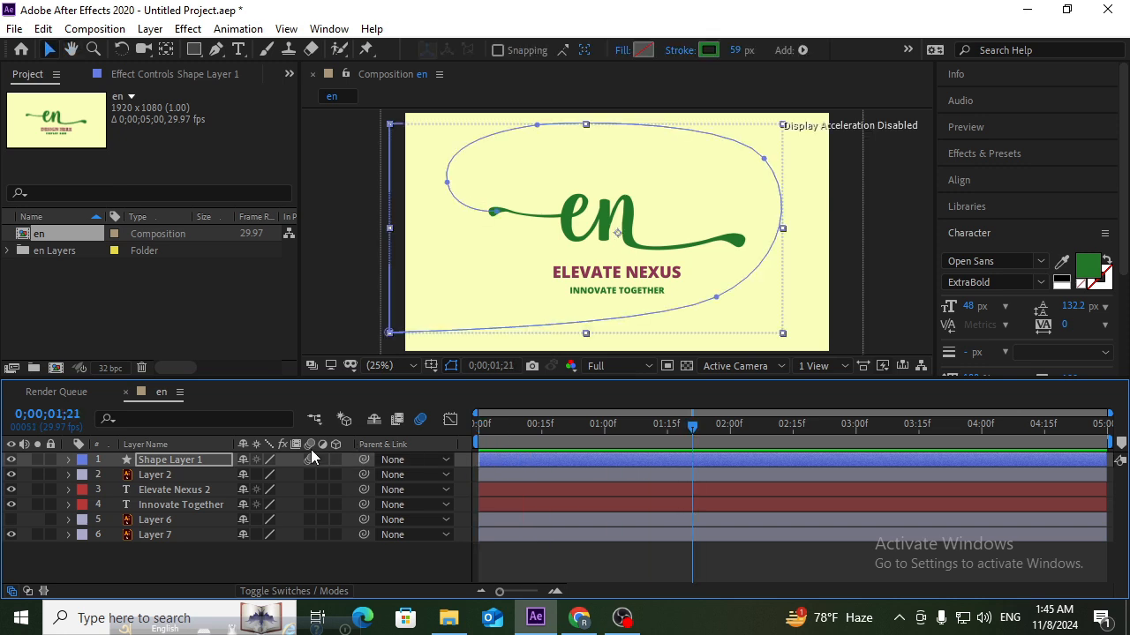
Step: Reveal Shape Layer 1's keyframes, go to its last Start keyframe at 0;00;00;19, and add a new shape layer directly above Layer 2
{"action": "key", "text": "u"}
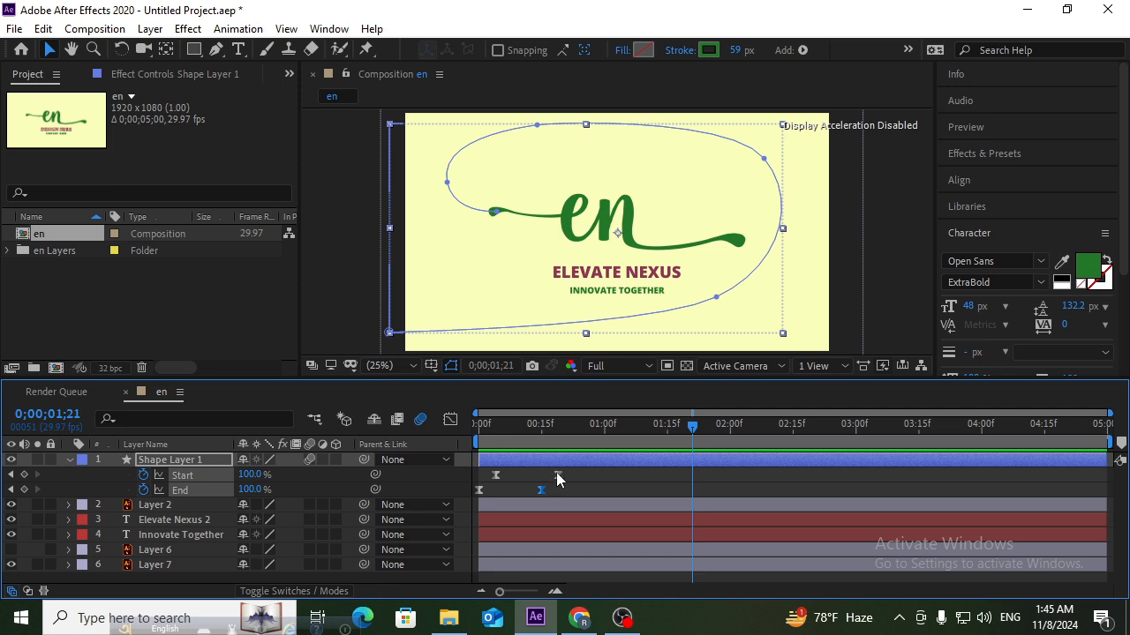
{"action": "left_click", "coordinate": [560, 427]}
{"action": "left_click", "coordinate": [178, 507]}
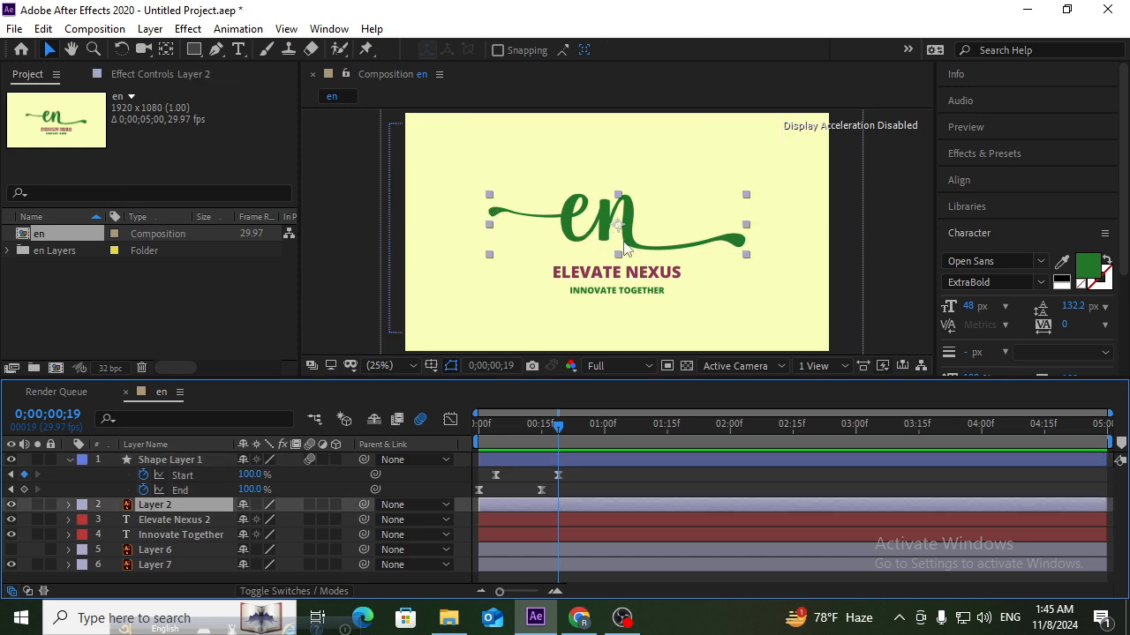
{"action": "right_click", "coordinate": [284, 502]}
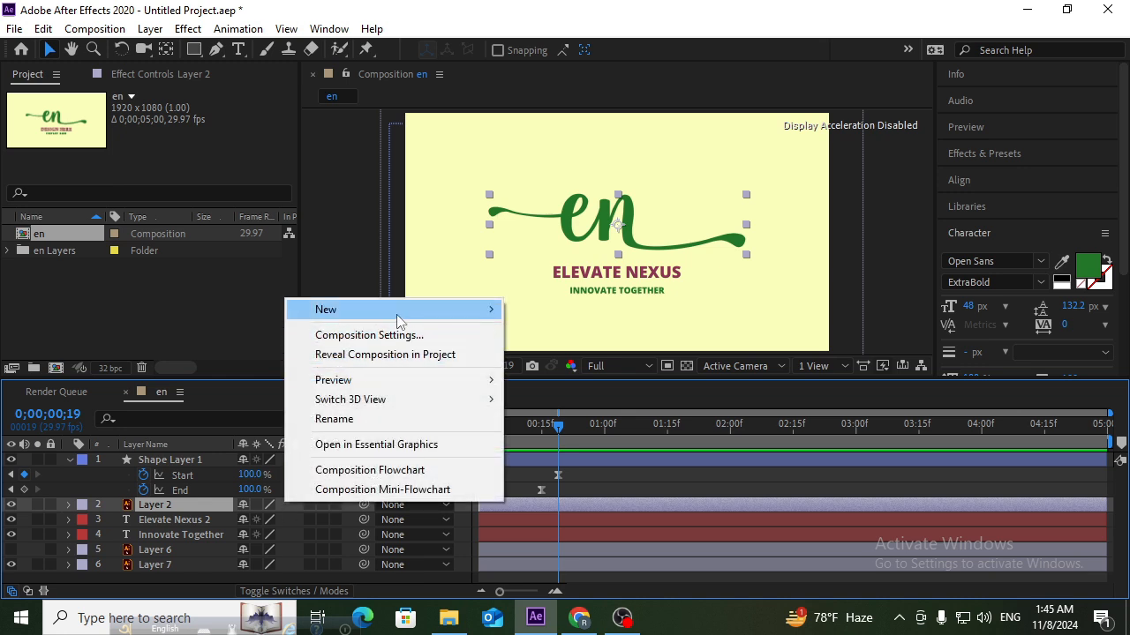
{"action": "mouse_move", "coordinate": [472, 319]}
{"action": "left_click", "coordinate": [557, 432]}
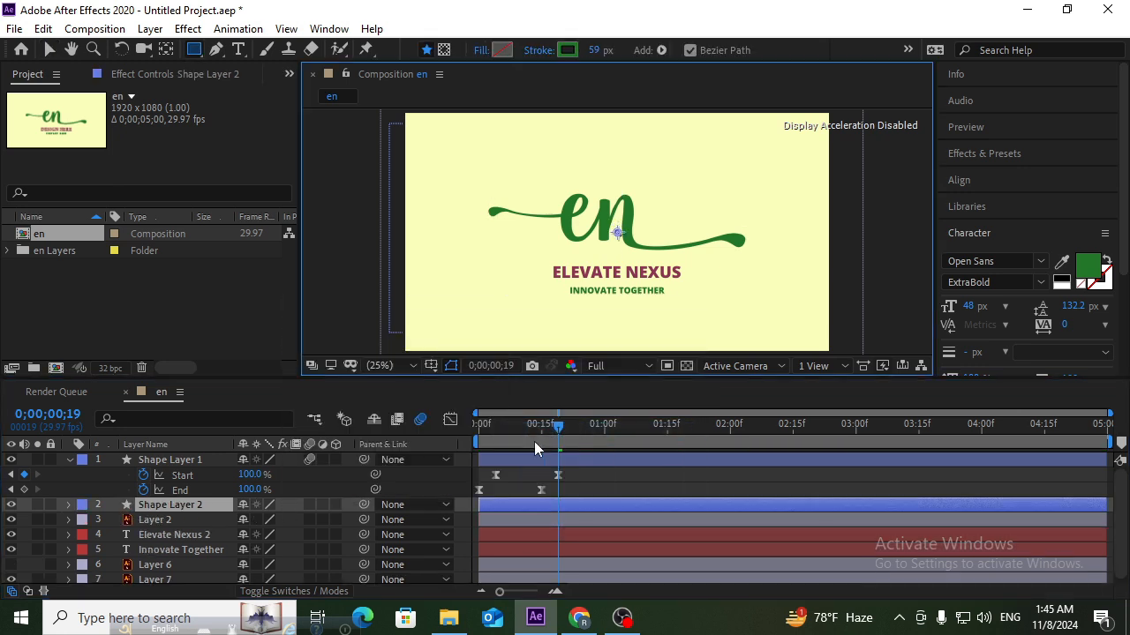
Step: Trace the logo with the Pen tool on Shape Layer 2, from its starting swash around the e's loop and down its outer curve
{"action": "key", "text": "g"}
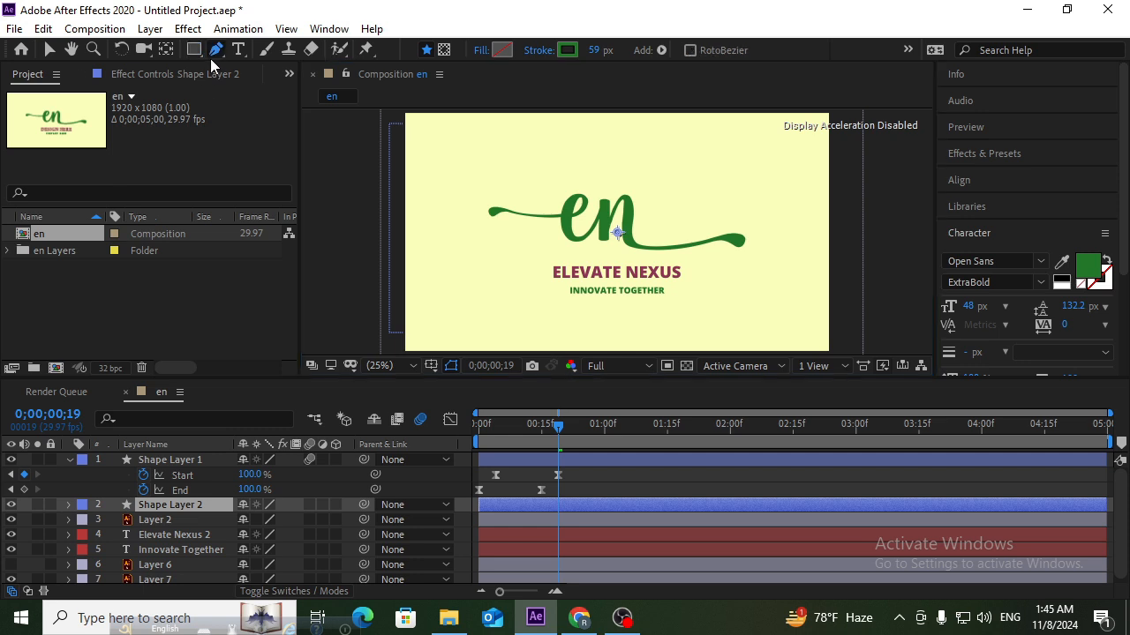
{"action": "left_click", "coordinate": [480, 216]}
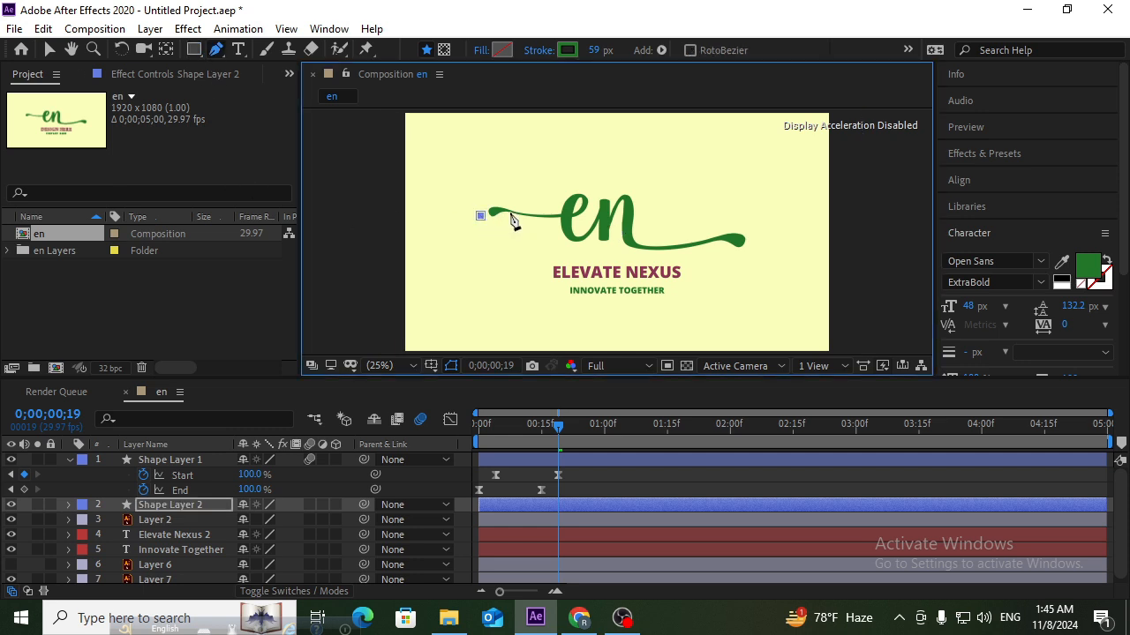
{"action": "left_click_drag", "start_coordinate": [511, 214], "coordinate": [570, 218]}
{"action": "scroll", "coordinate": [565, 216], "scroll_direction": "up", "scroll_amount": 4}
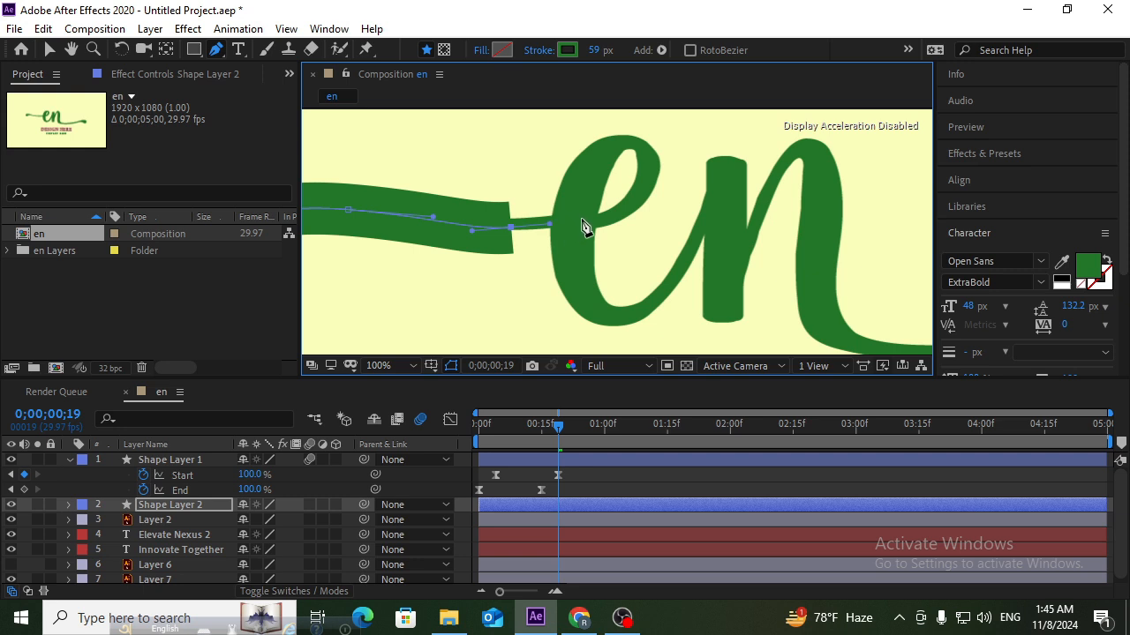
{"action": "left_click_drag", "start_coordinate": [610, 218], "coordinate": [621, 218]}
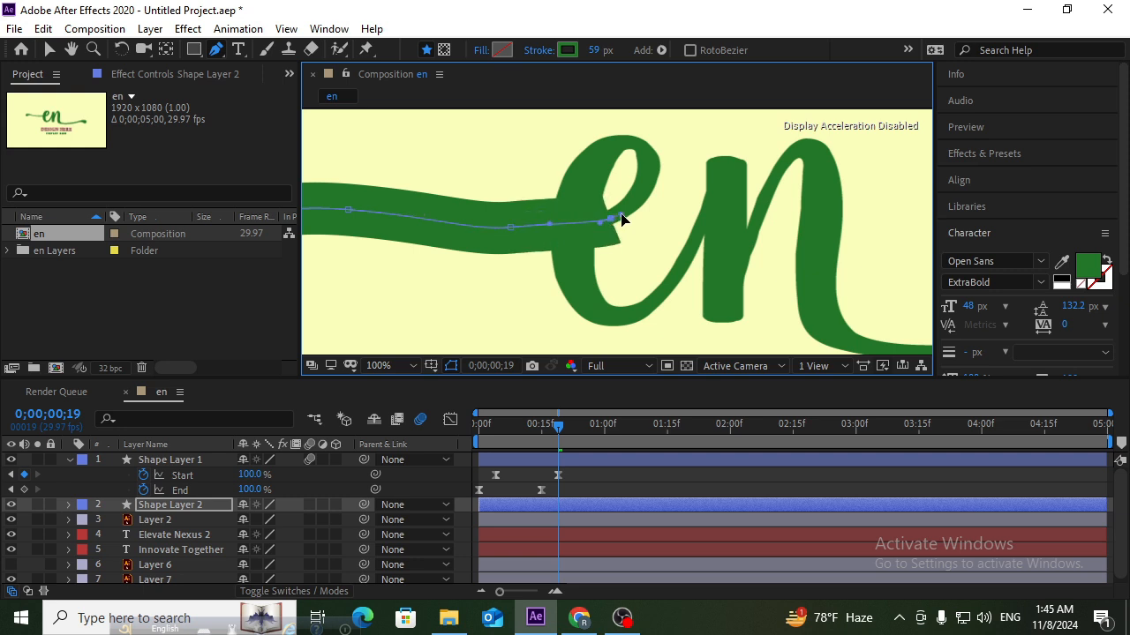
{"action": "mouse_move", "coordinate": [650, 170]}
{"action": "left_mouse_down"}
{"action": "mouse_move", "coordinate": [653, 158]}
{"action": "mouse_move", "coordinate": [620, 144]}
{"action": "left_mouse_up"}
{"action": "left_click_drag", "start_coordinate": [587, 184], "coordinate": [584, 190]}
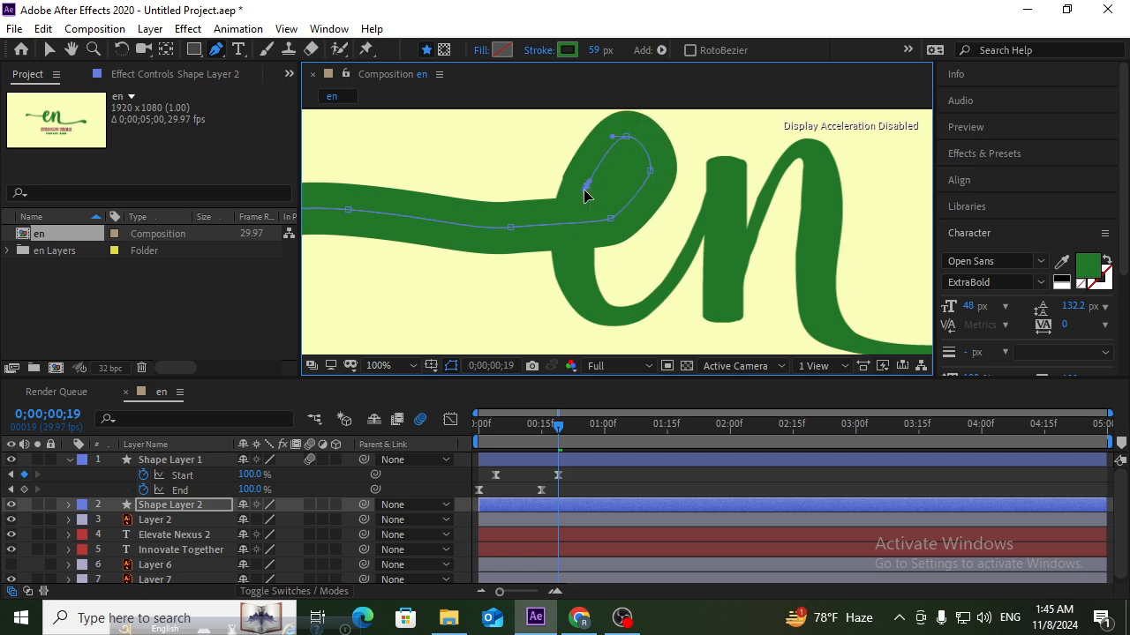
{"action": "left_click_drag", "start_coordinate": [568, 254], "coordinate": [567, 269]}
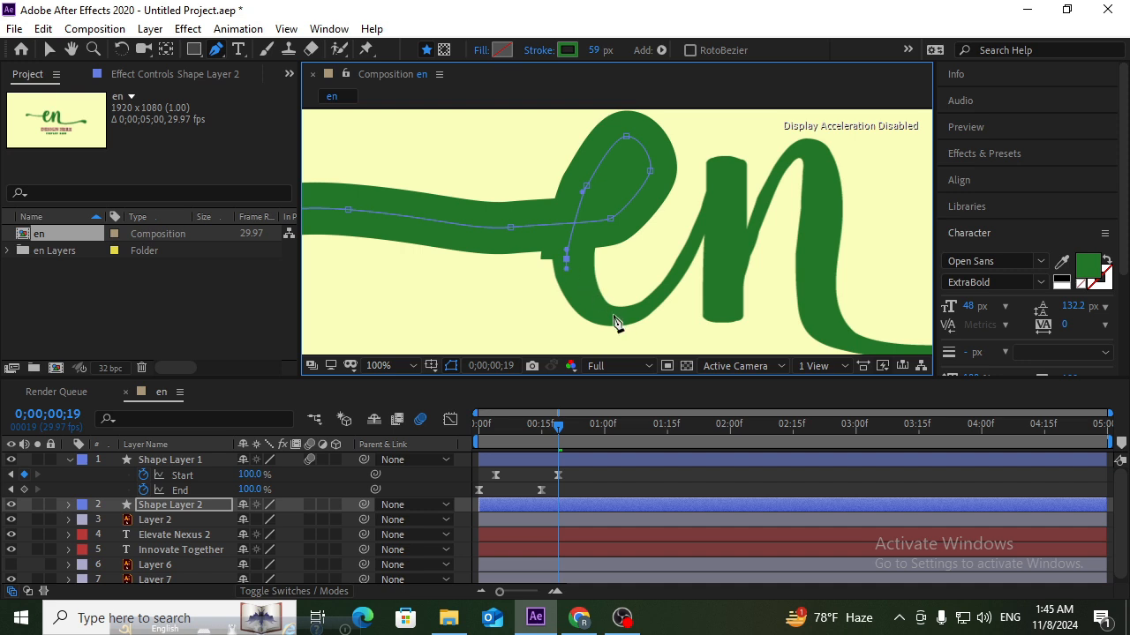
{"action": "left_click_drag", "start_coordinate": [613, 314], "coordinate": [617, 325]}
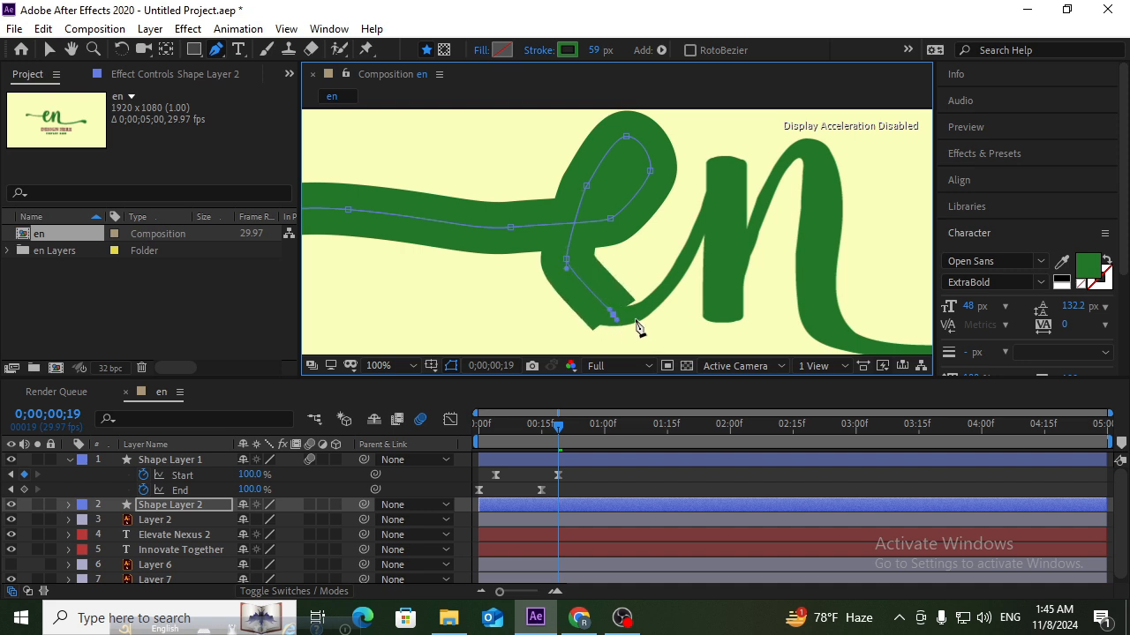
{"action": "left_click_drag", "start_coordinate": [566, 259], "coordinate": [573, 259]}
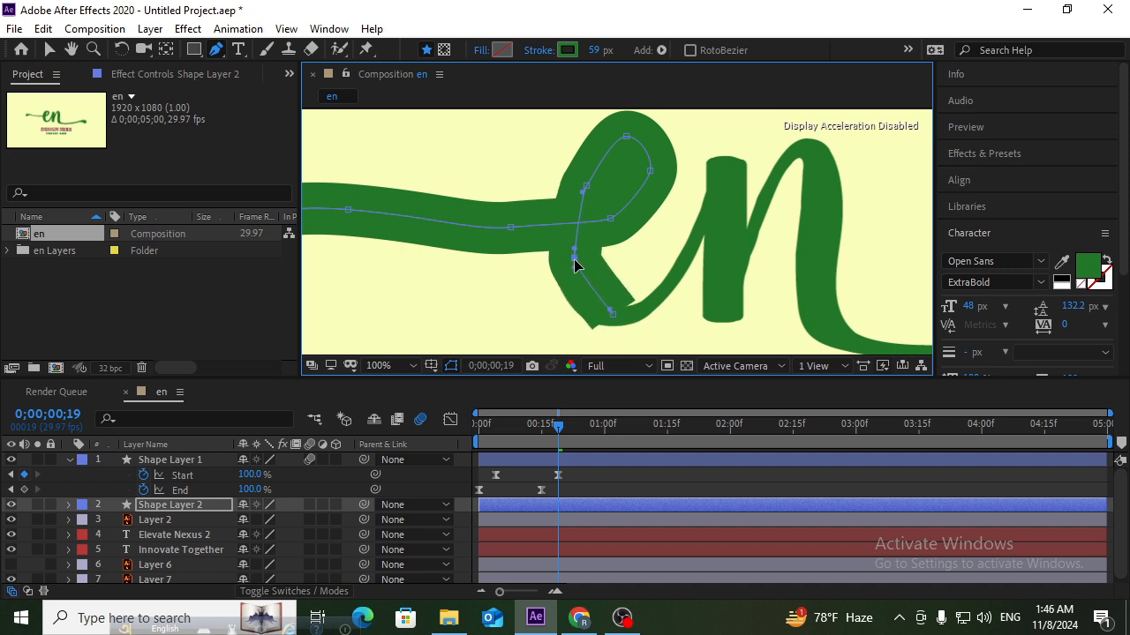
{"action": "left_click_drag", "start_coordinate": [666, 281], "coordinate": [680, 274]}
{"action": "key", "text": "ctrl+z"}
{"action": "key", "text": "ctrl+z"}
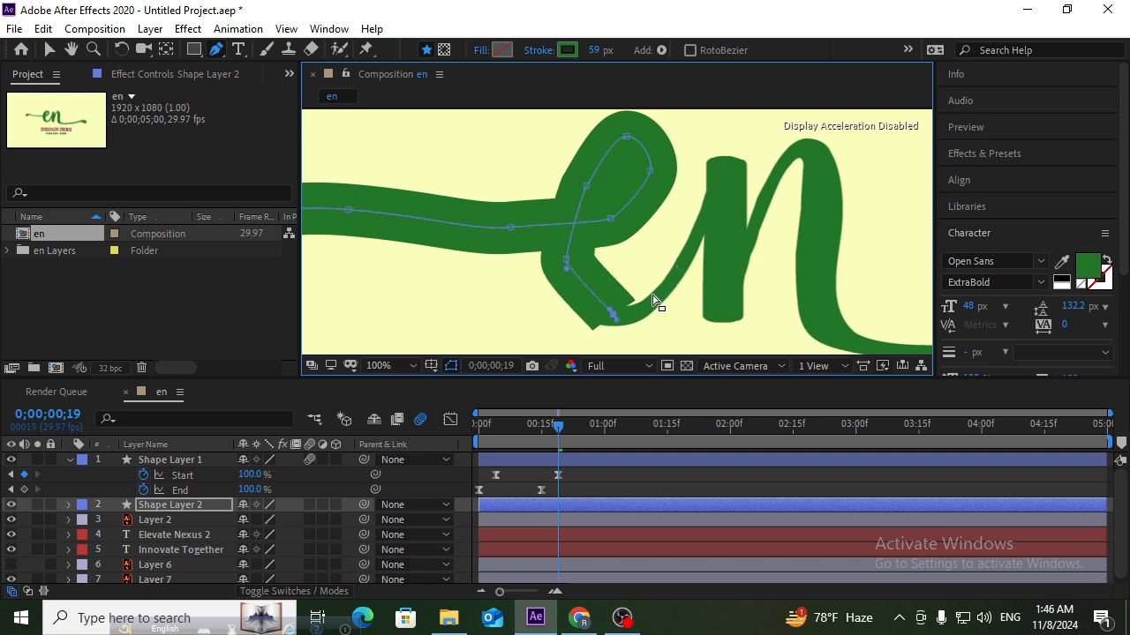
{"action": "key", "text": "ctrl+z"}
Step: Continue the path around the bottom of the e, up the connecting stroke and down the n's first stem
{"action": "left_click_drag", "start_coordinate": [607, 314], "coordinate": [623, 320]}
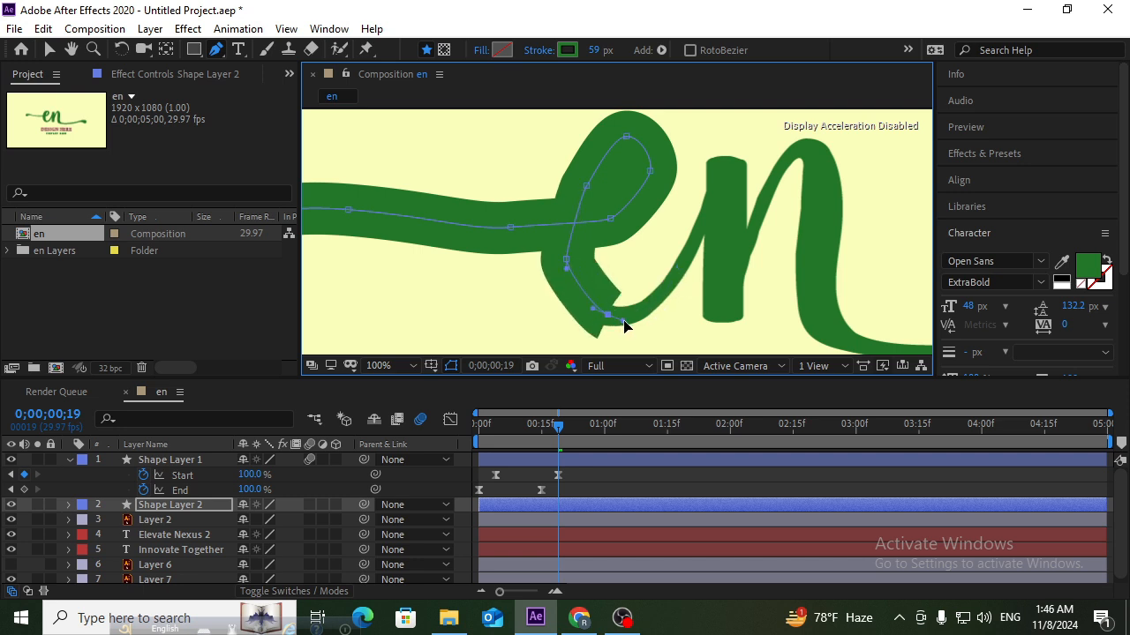
{"action": "left_click_drag", "start_coordinate": [682, 272], "coordinate": [691, 263]}
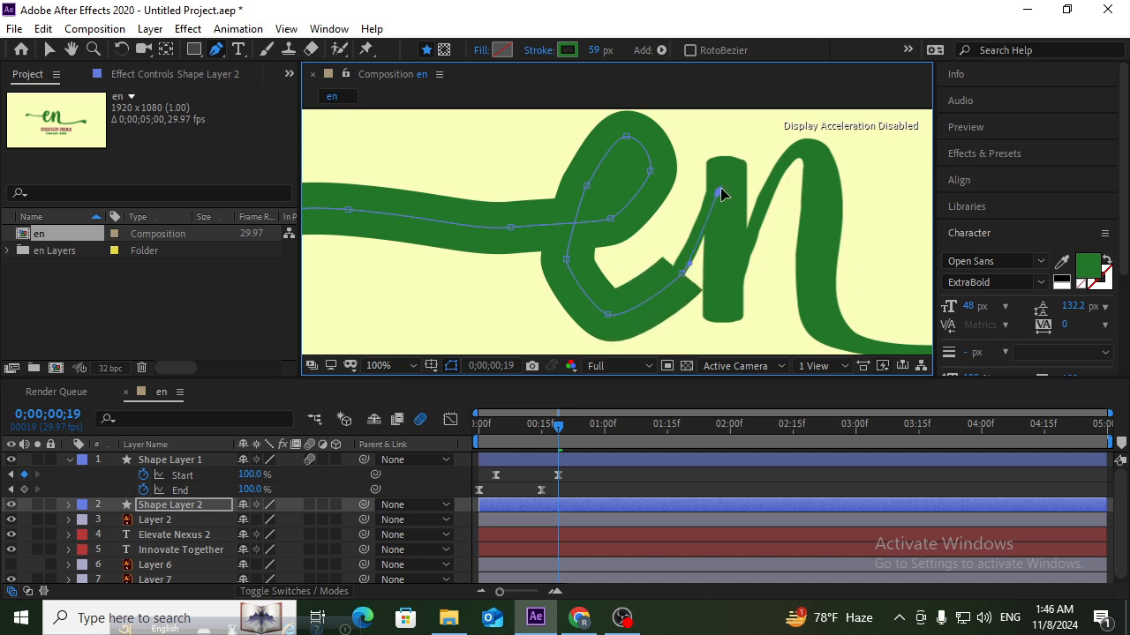
{"action": "left_click_drag", "start_coordinate": [715, 196], "coordinate": [722, 193]}
{"action": "left_click", "coordinate": [731, 142]}
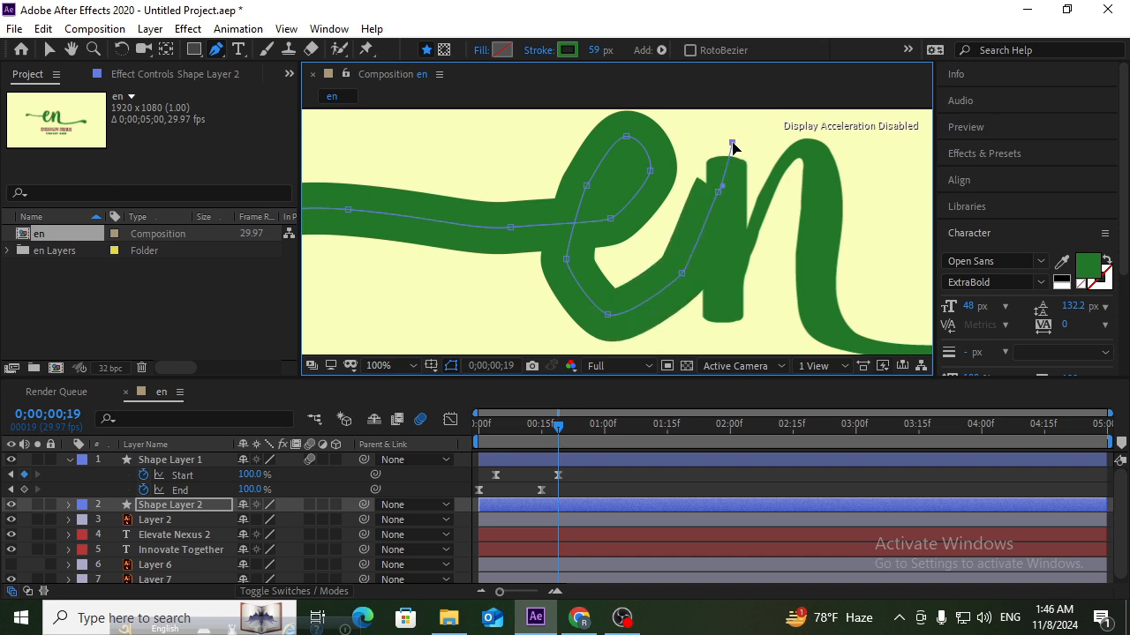
{"action": "left_click", "coordinate": [719, 329]}
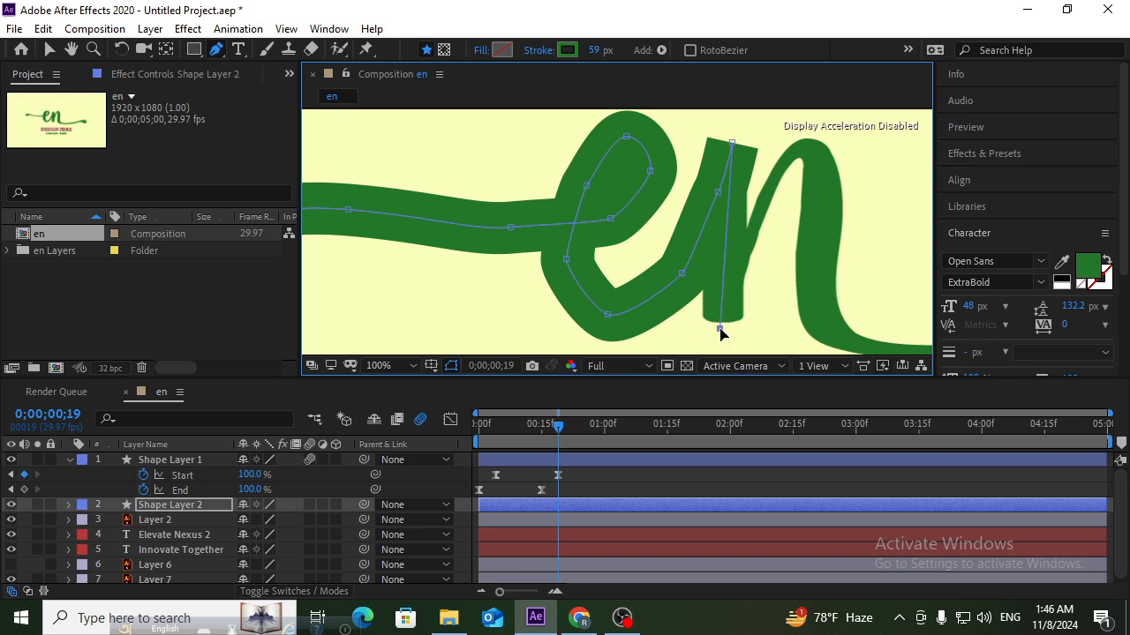
Step: Extend the path over the n's arch and down its second leg, curving it into the start of the ending swash
{"action": "left_click", "coordinate": [805, 146]}
{"action": "left_click_drag", "start_coordinate": [815, 142], "coordinate": [828, 157]}
{"action": "left_click", "coordinate": [824, 256]}
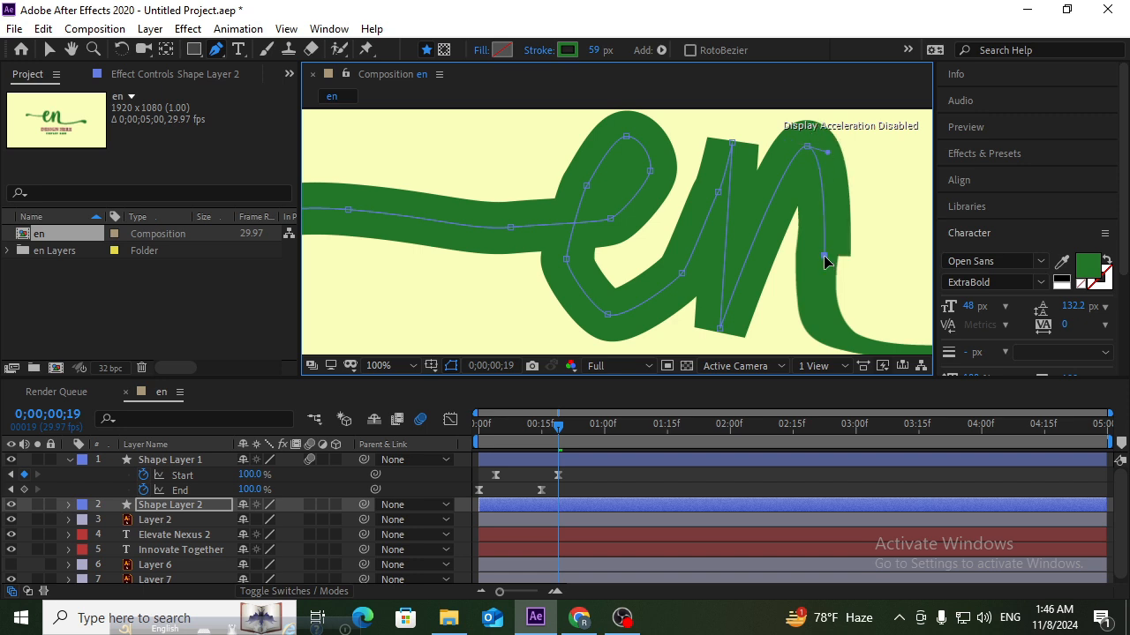
{"action": "left_click_drag", "start_coordinate": [826, 261], "coordinate": [738, 191]}
{"action": "left_click", "coordinate": [703, 258]}
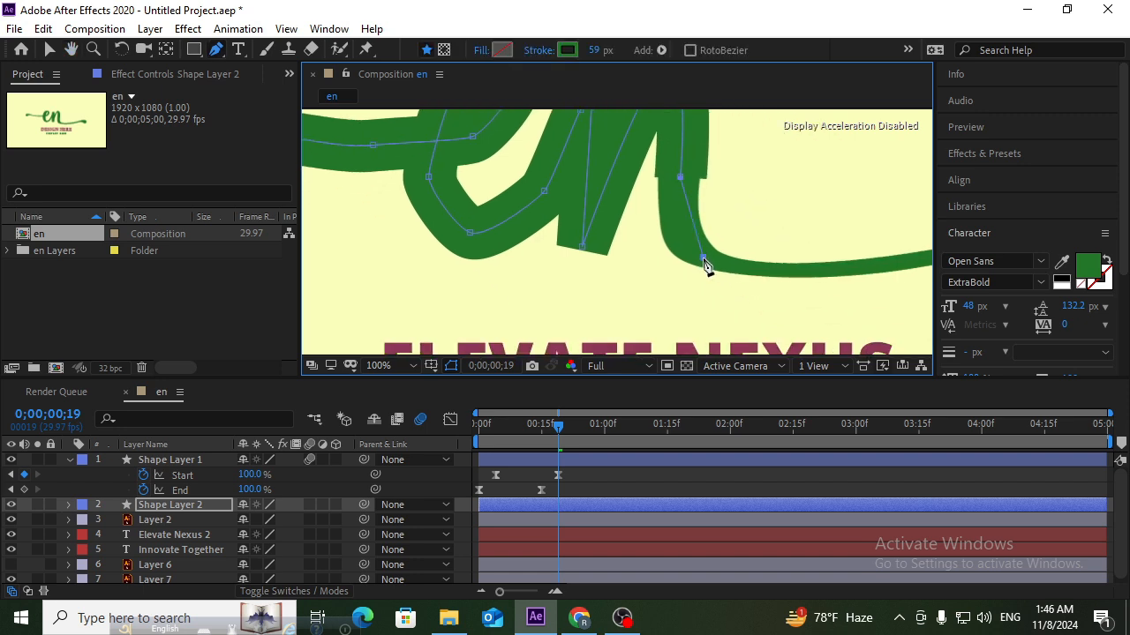
{"action": "left_click_drag", "start_coordinate": [704, 261], "coordinate": [730, 263]}
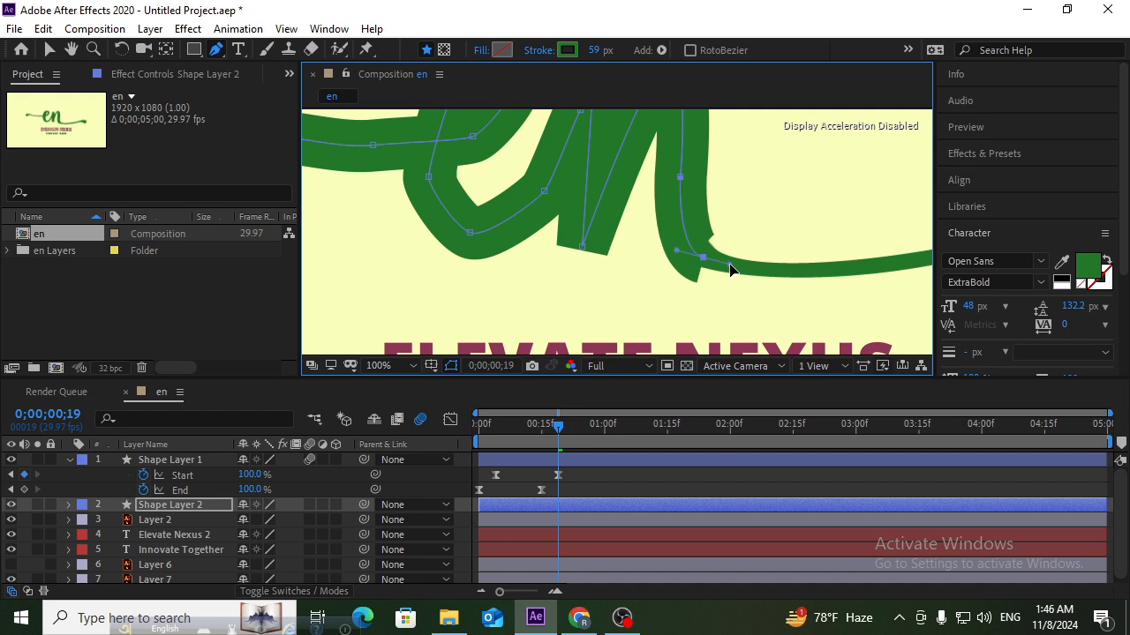
Step: Extend the path along the ending swash and place its final point at the far edge of the rounded tip
{"action": "left_click_drag", "start_coordinate": [830, 263], "coordinate": [707, 271]}
{"action": "left_click", "coordinate": [777, 272]}
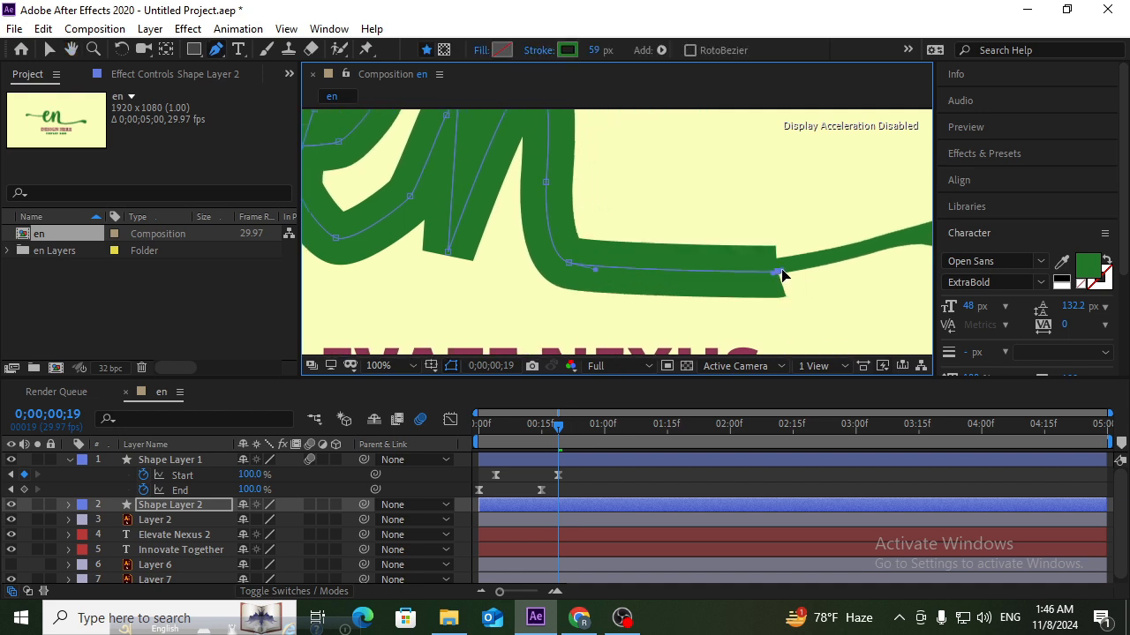
{"action": "left_click_drag", "start_coordinate": [782, 272], "coordinate": [789, 268]}
{"action": "left_click_drag", "start_coordinate": [874, 243], "coordinate": [714, 275]}
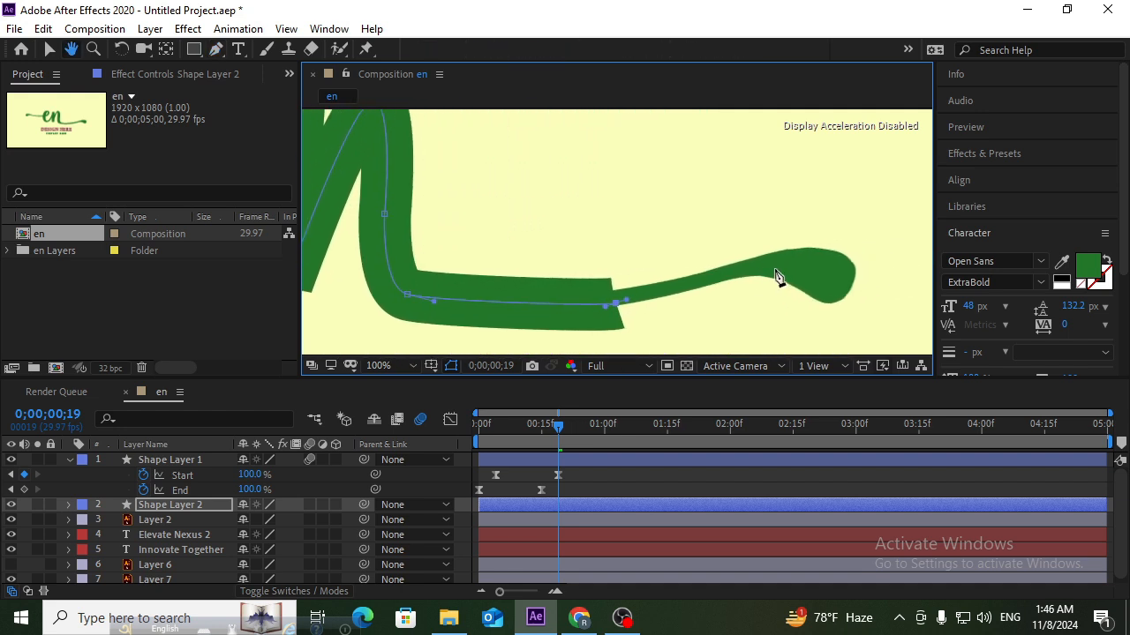
{"action": "left_click", "coordinate": [785, 267]}
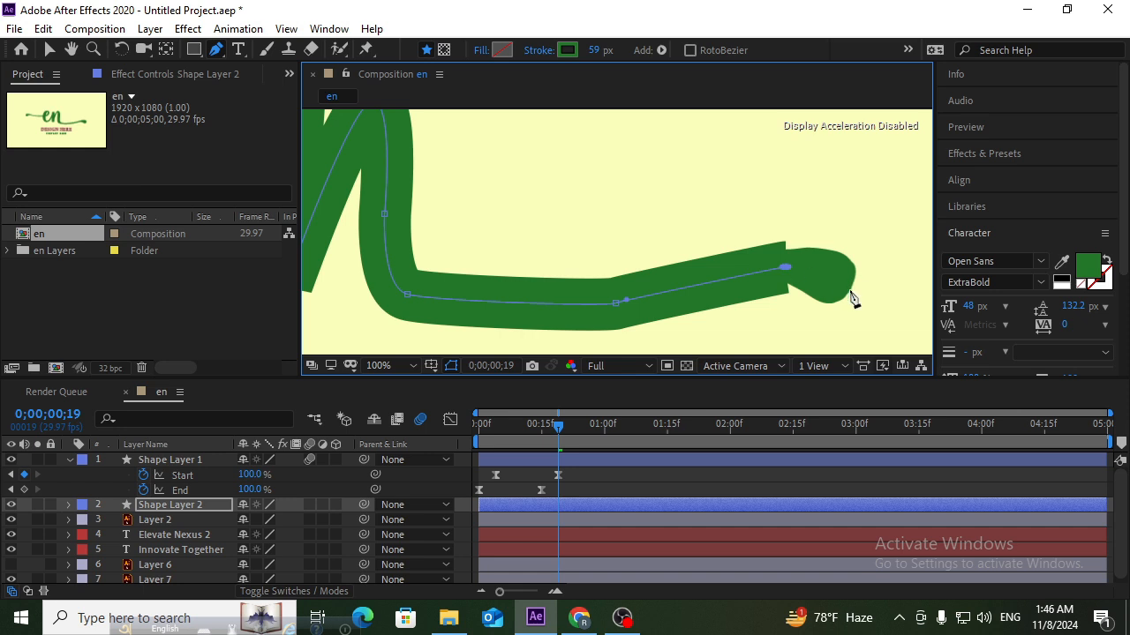
{"action": "left_click", "coordinate": [858, 297]}
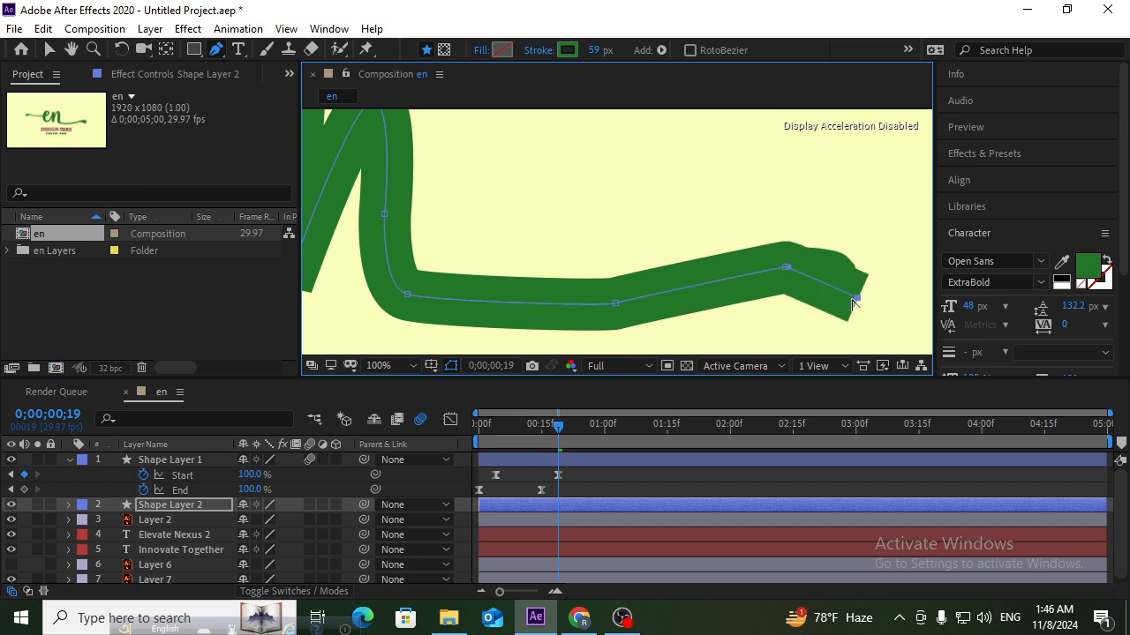
Step: Adjust the path's last point and curve handles so the stroke covers the swash's rounded tip
{"action": "mouse_move", "coordinate": [854, 302]}
{"action": "left_mouse_down"}
{"action": "mouse_move", "coordinate": [882, 287]}
{"action": "mouse_move", "coordinate": [862, 293]}
{"action": "left_mouse_up"}
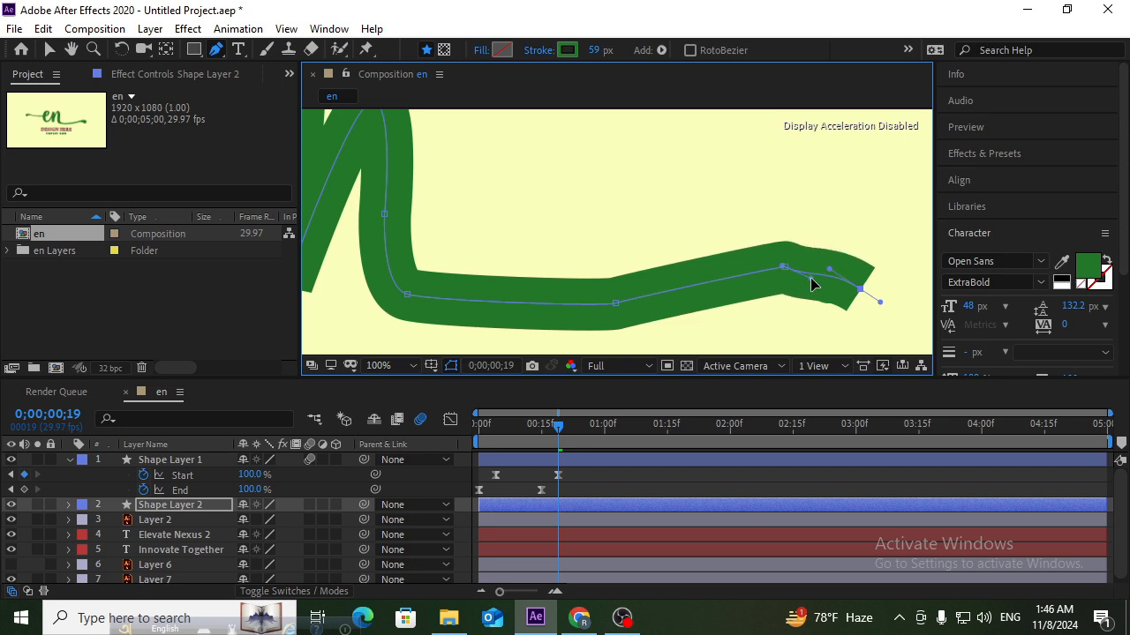
{"action": "left_click_drag", "start_coordinate": [810, 277], "coordinate": [792, 286]}
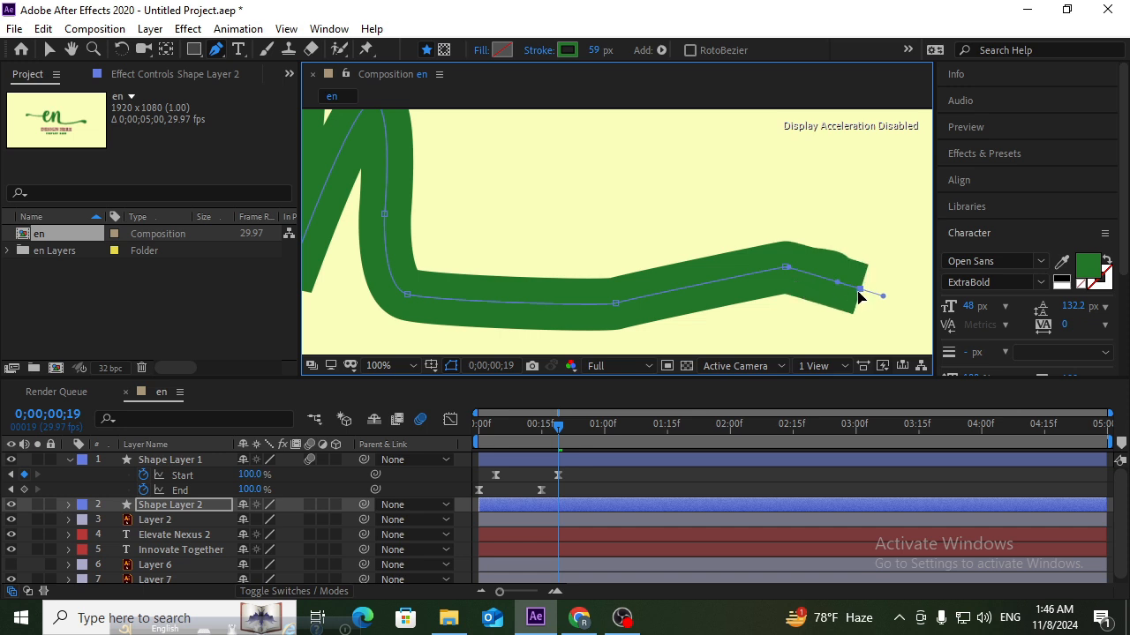
{"action": "left_click_drag", "start_coordinate": [862, 294], "coordinate": [862, 284]}
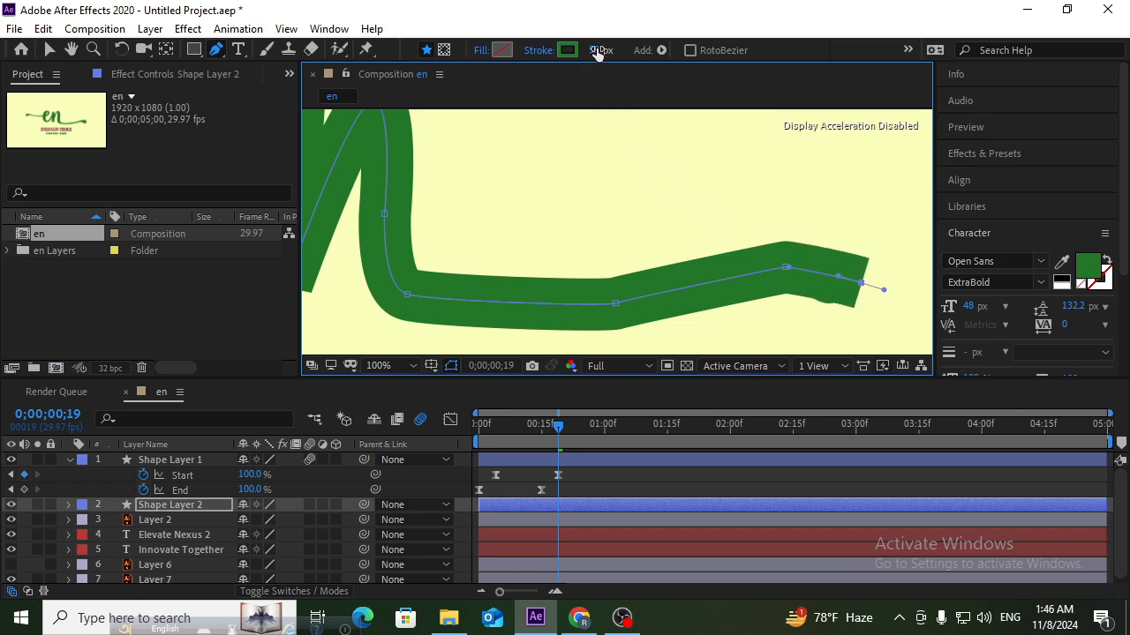
Step: Set Shape Layer 2's stroke width to 70 px and make it the Alpha Matte of Layer 2
{"action": "left_click_drag", "start_coordinate": [598, 50], "coordinate": [610, 50]}
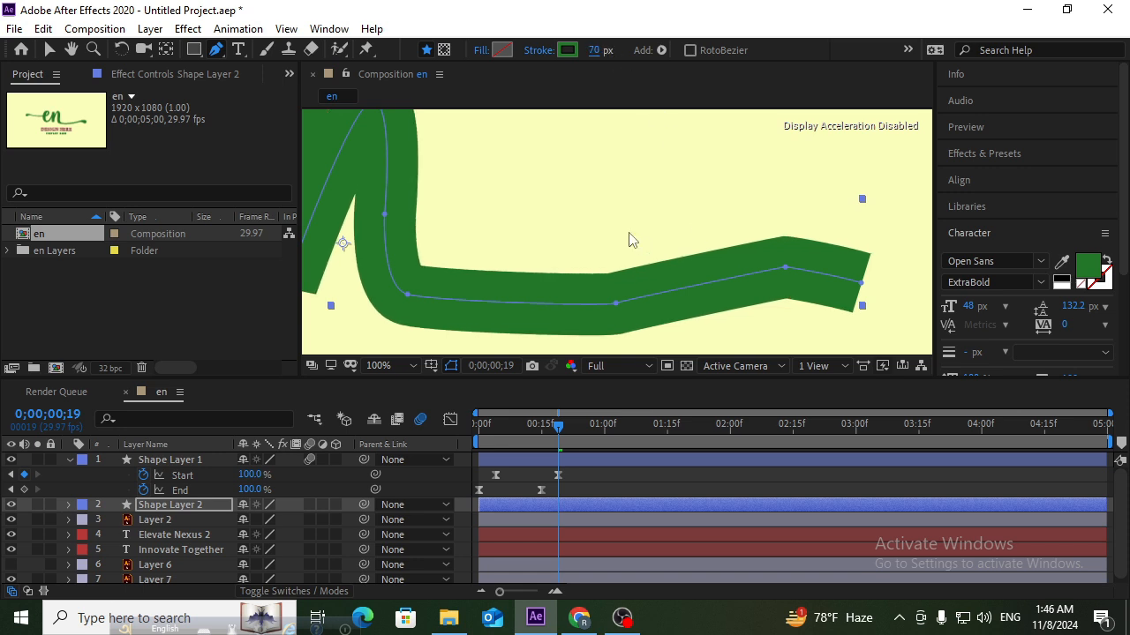
{"action": "scroll", "coordinate": [618, 234], "scroll_direction": "down", "scroll_amount": 4}
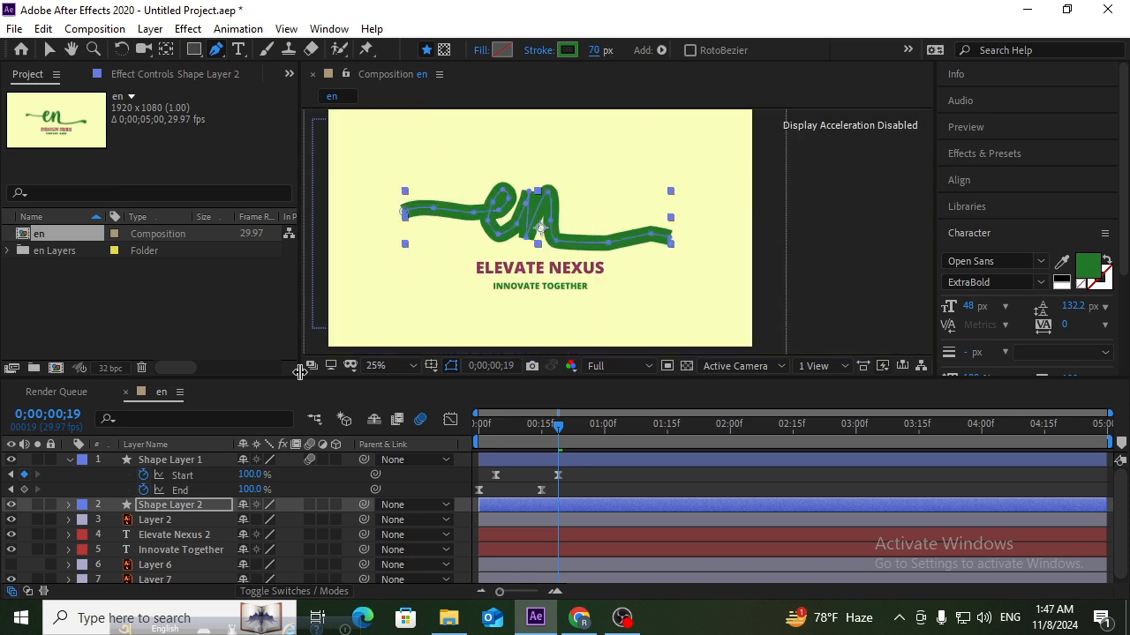
{"action": "left_click", "coordinate": [161, 522]}
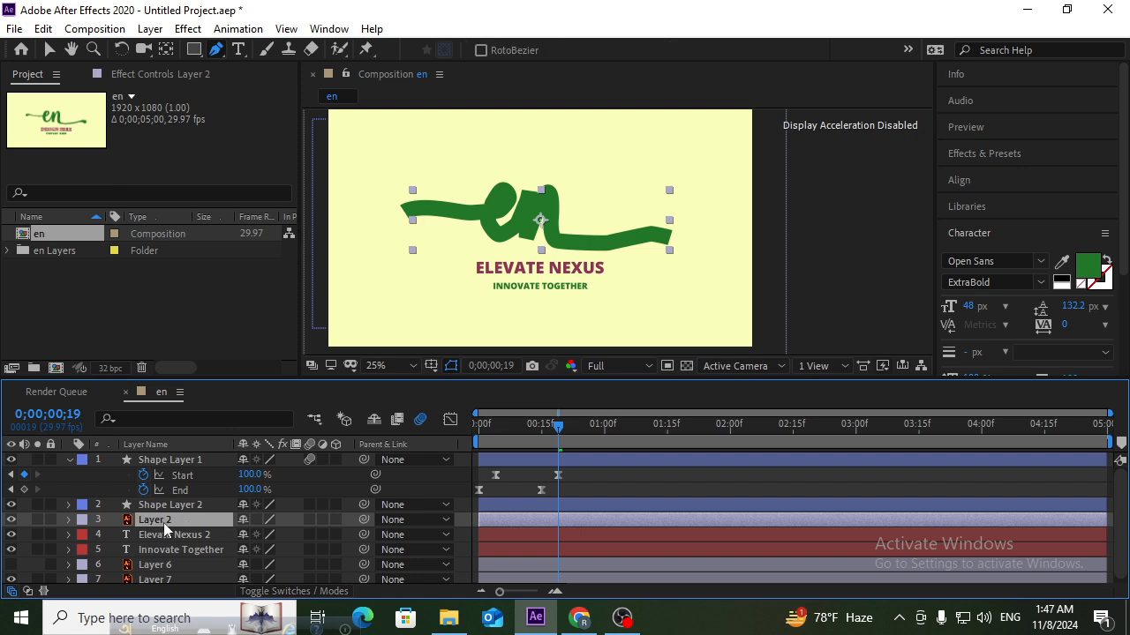
{"action": "left_click", "coordinate": [294, 591]}
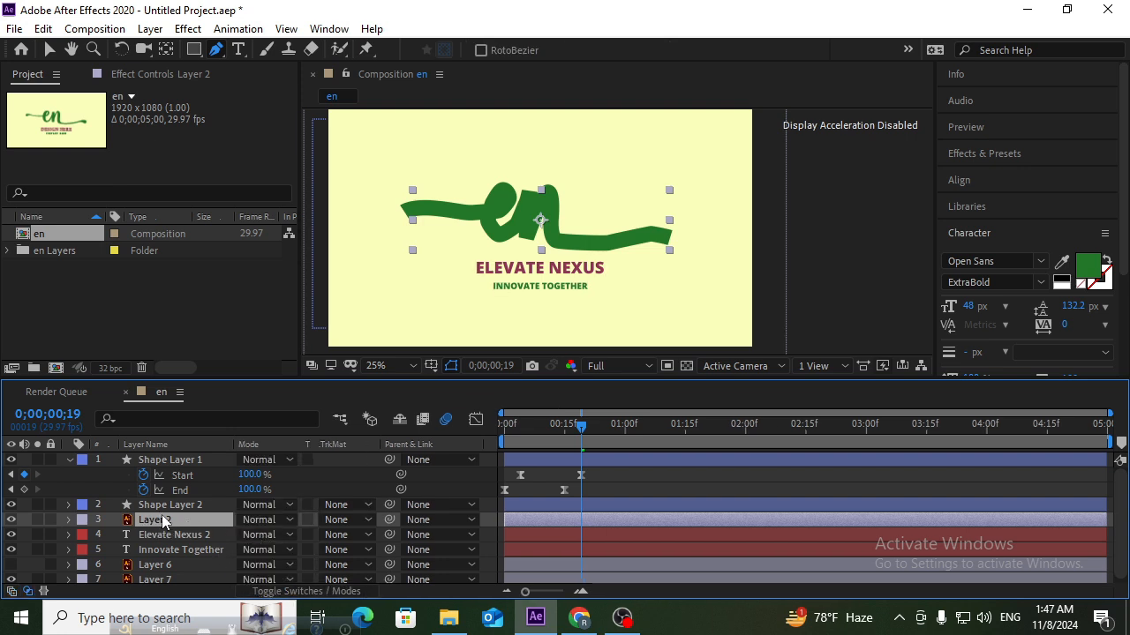
{"action": "left_click", "coordinate": [332, 520]}
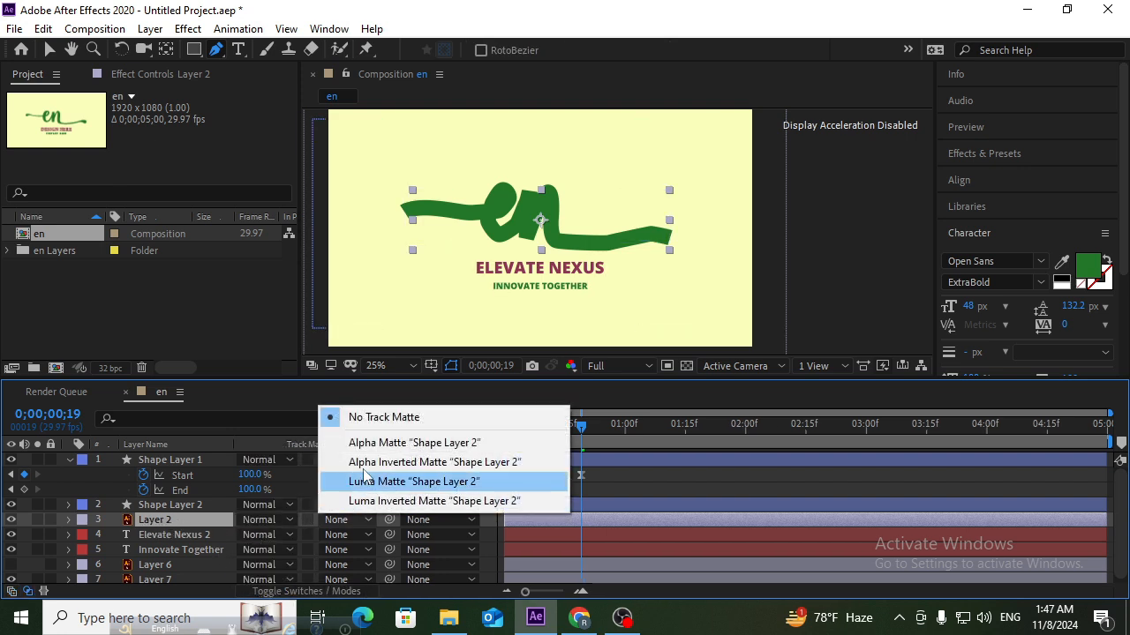
{"action": "left_click", "coordinate": [360, 442]}
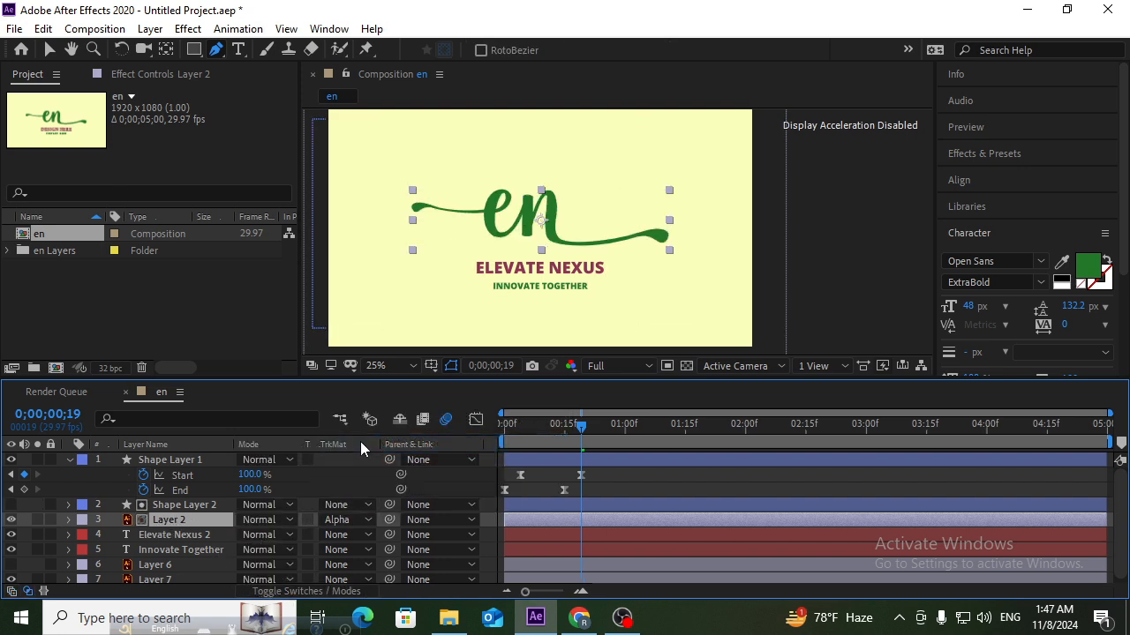
Step: Add Trim Paths to Shape Layer 2's contents and test how its End value reveals the logo
{"action": "left_click", "coordinate": [189, 506]}
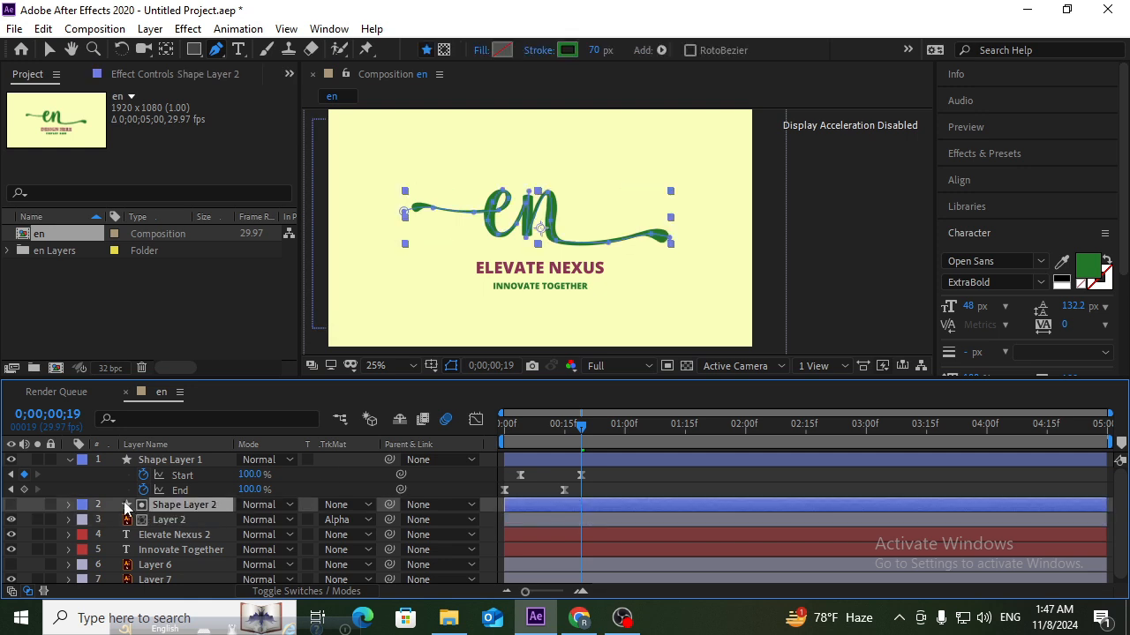
{"action": "left_click", "coordinate": [68, 504]}
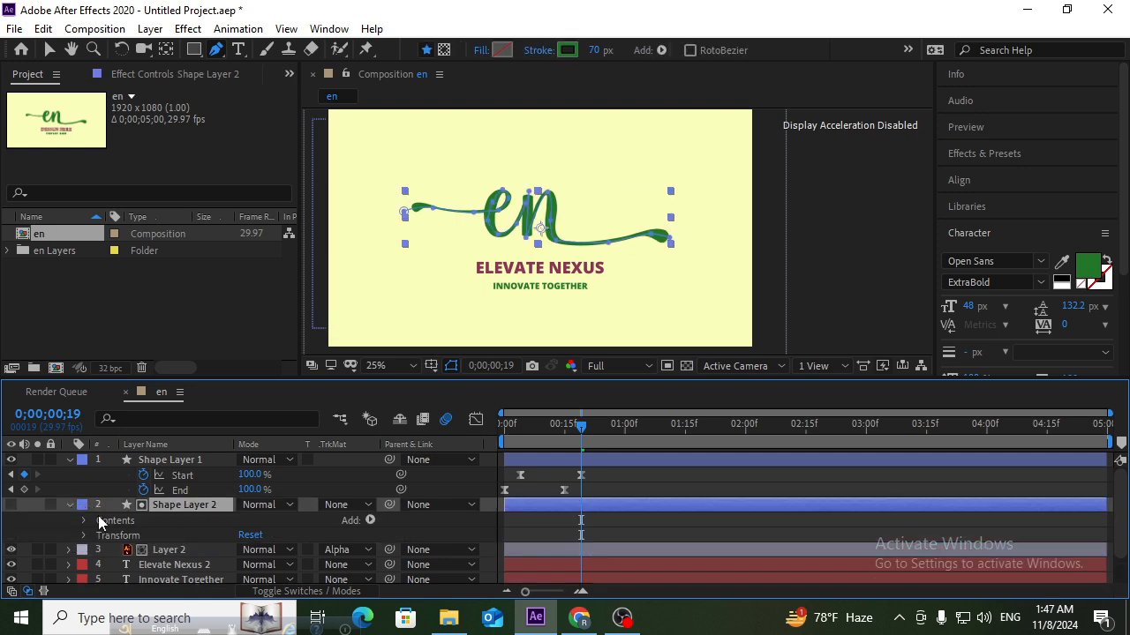
{"action": "left_click", "coordinate": [363, 520]}
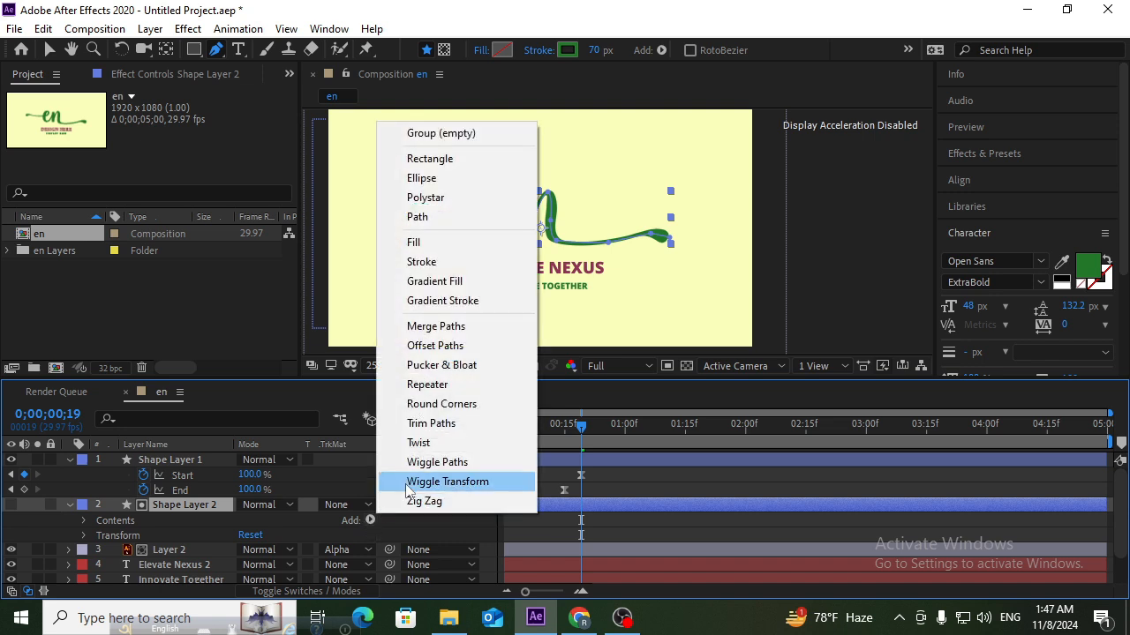
{"action": "left_click", "coordinate": [424, 427]}
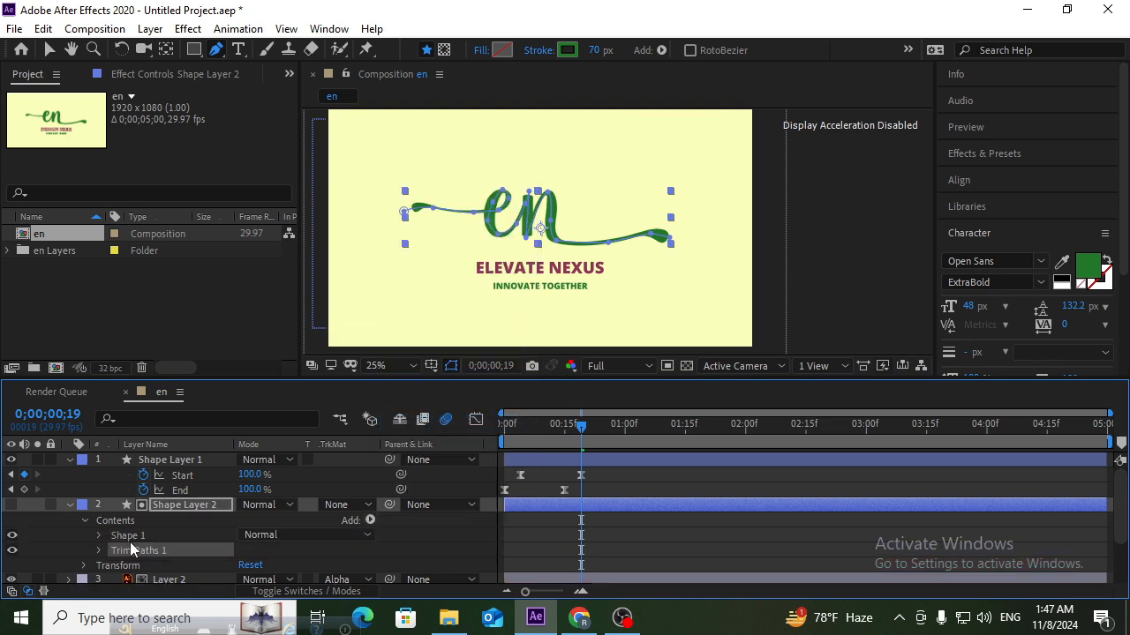
{"action": "left_click", "coordinate": [99, 550]}
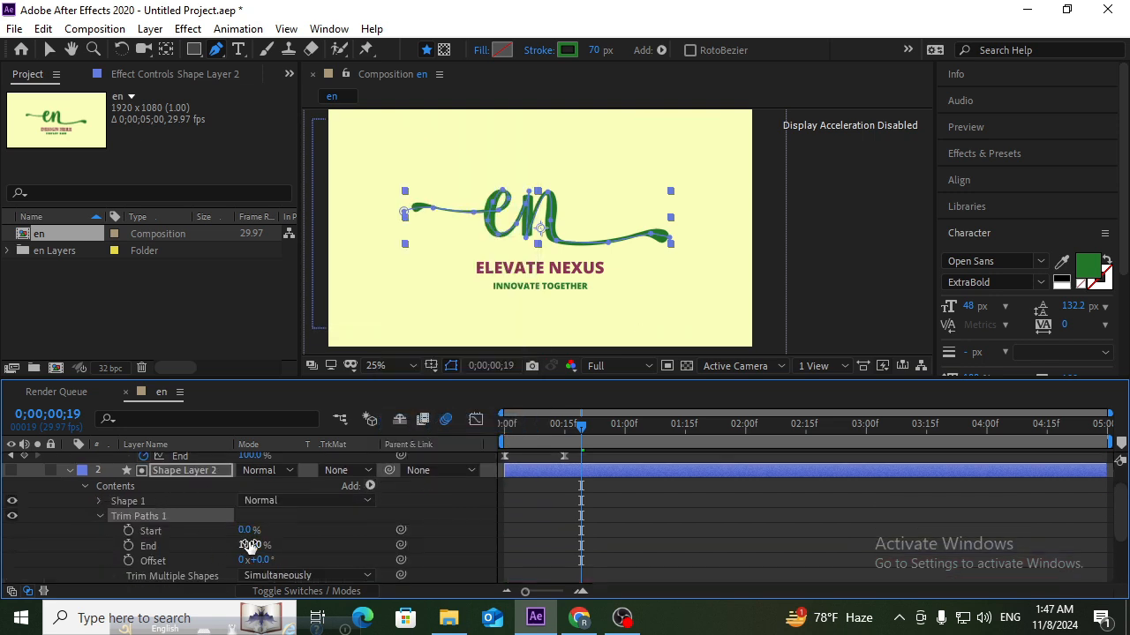
{"action": "mouse_move", "coordinate": [247, 542]}
{"action": "left_mouse_down"}
{"action": "mouse_move", "coordinate": [174, 557]}
{"action": "mouse_move", "coordinate": [417, 570]}
{"action": "left_mouse_up"}
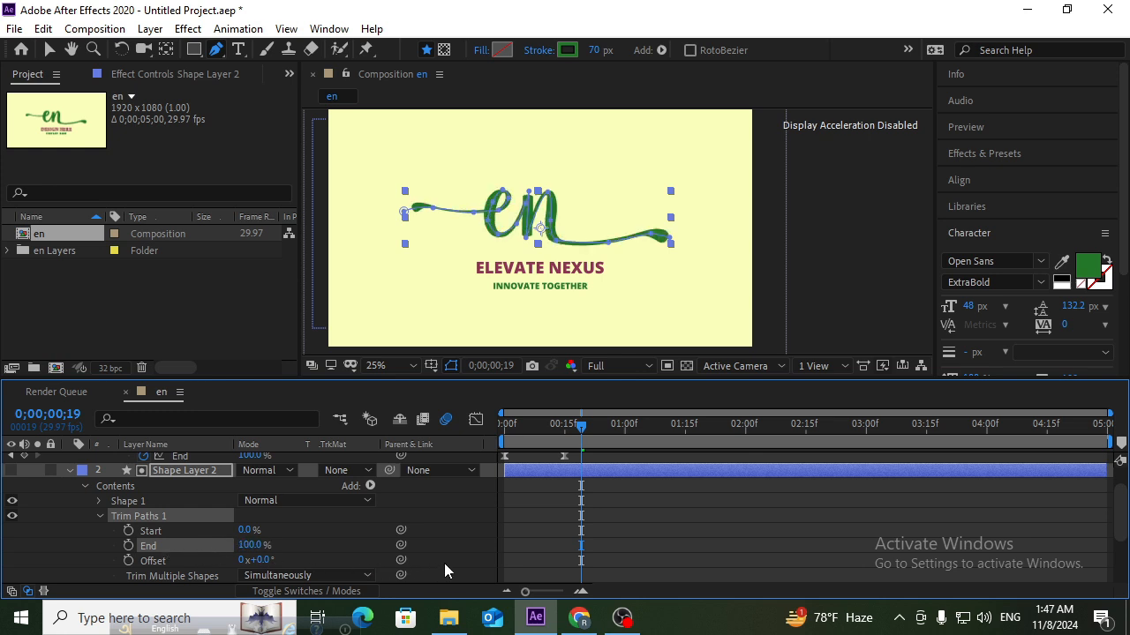
Step: Keyframe Shape Layer 2's Trim Paths End from 0% at 0;00;00;19 to 100% at 0;00;01;00
{"action": "scroll", "coordinate": [588, 443], "scroll_direction": "up", "scroll_amount": 2}
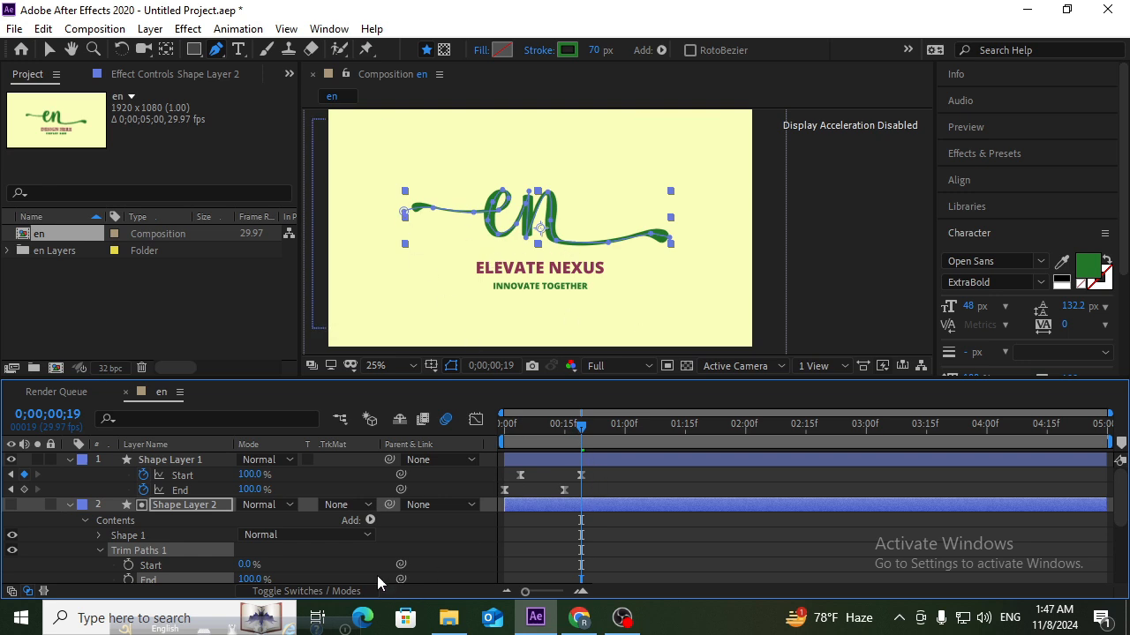
{"action": "scroll", "coordinate": [368, 578], "scroll_direction": "down", "scroll_amount": 2}
{"action": "scroll", "coordinate": [357, 549], "scroll_direction": "up", "scroll_amount": 1}
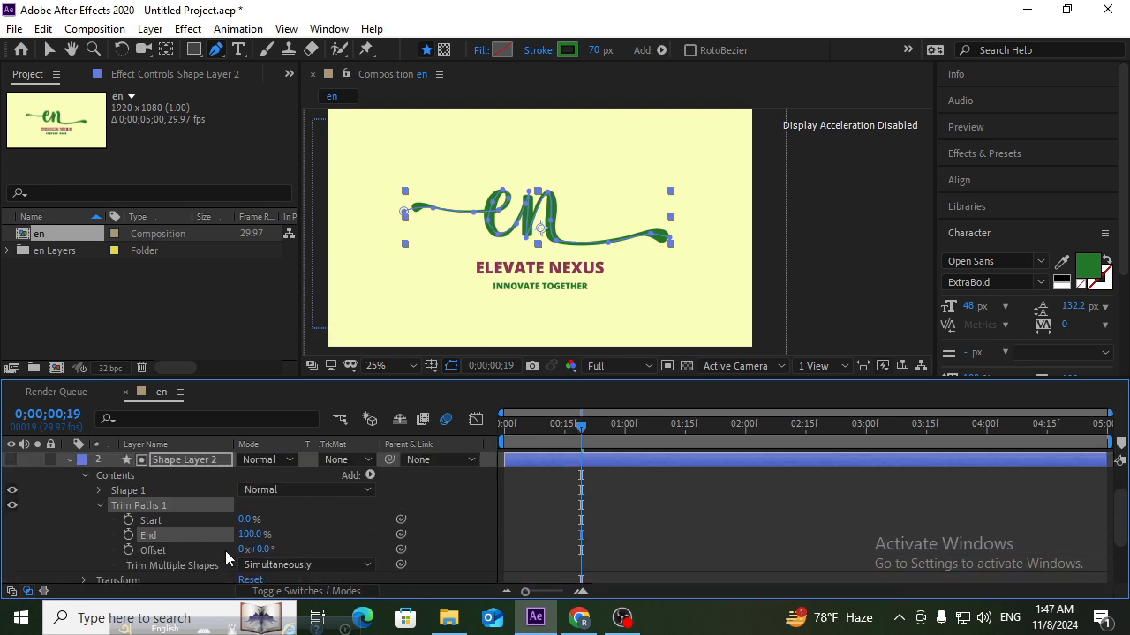
{"action": "left_click", "coordinate": [128, 535]}
{"action": "left_click", "coordinate": [624, 429]}
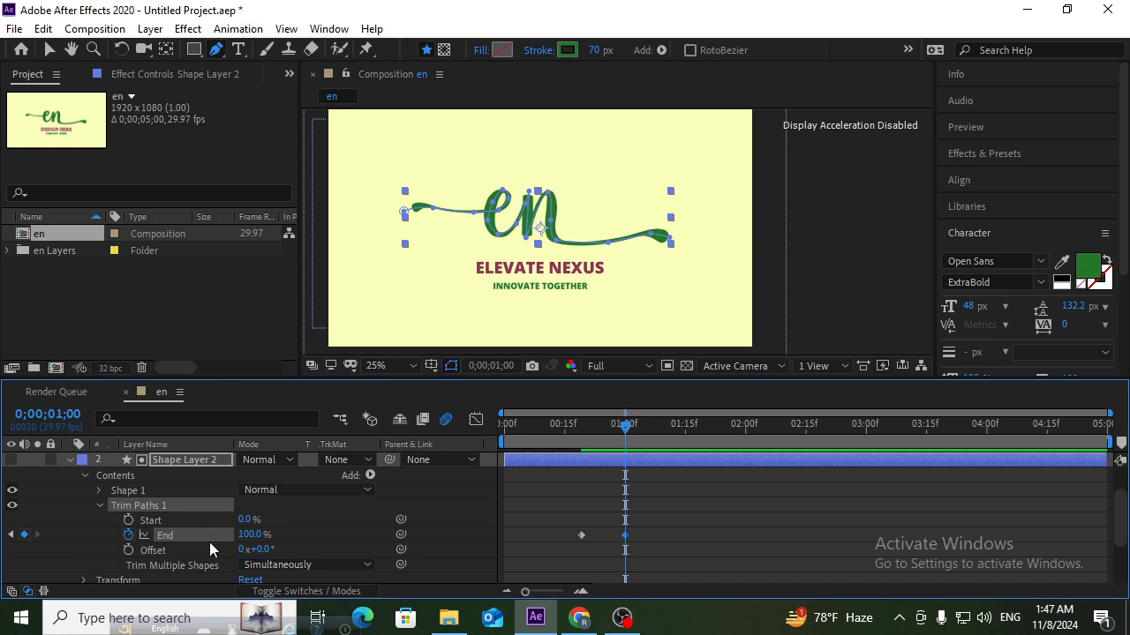
{"action": "left_click", "coordinate": [11, 535]}
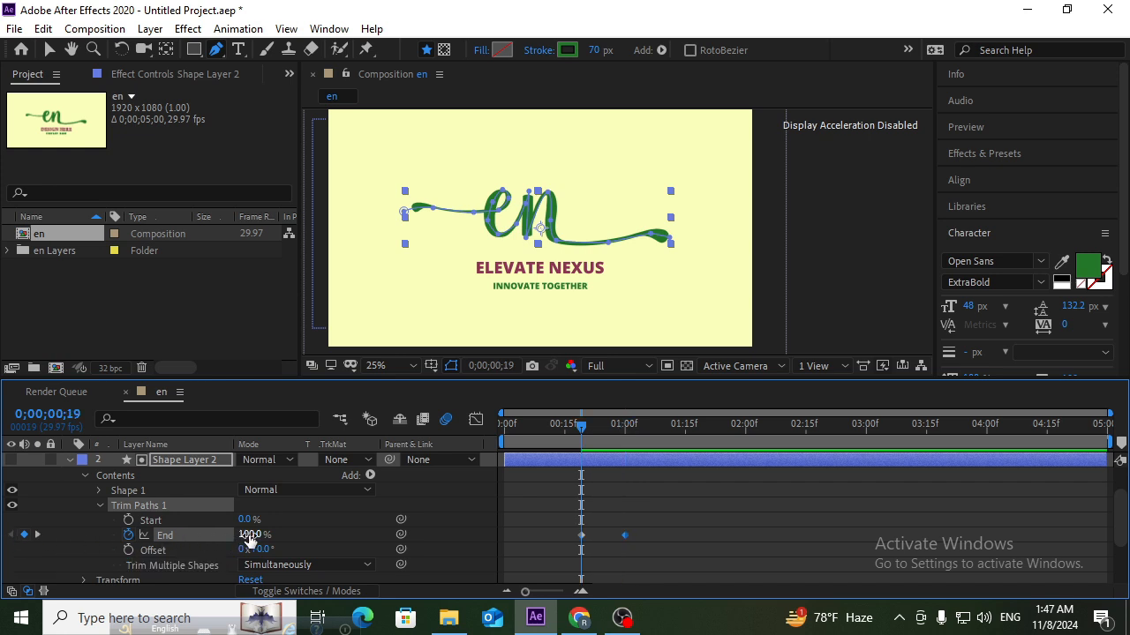
{"action": "type", "text": "0"}
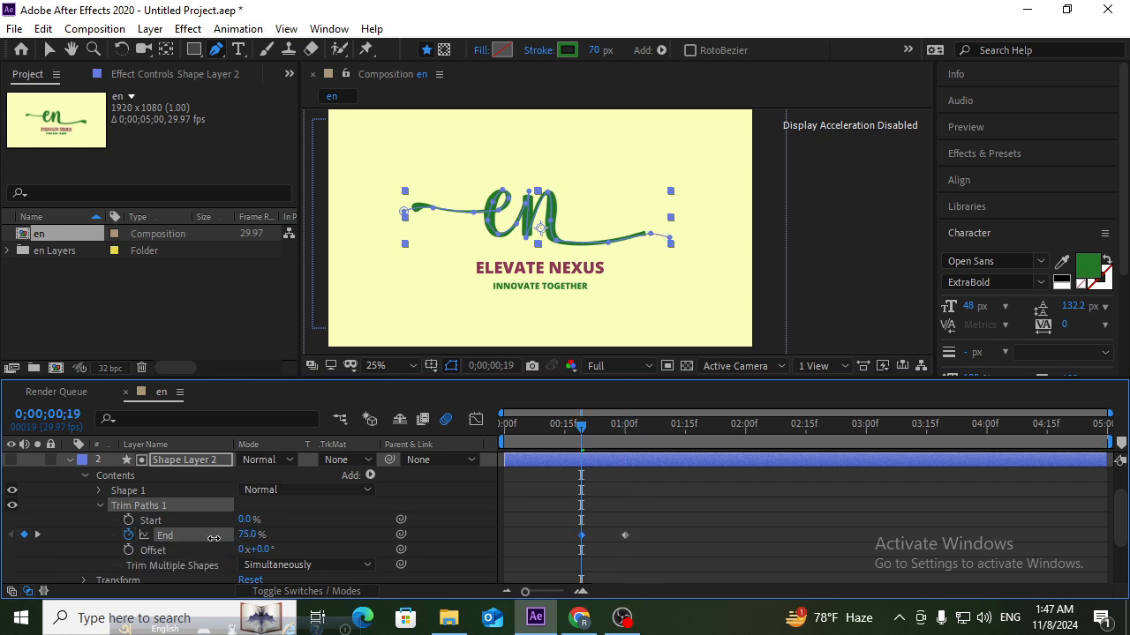
{"action": "key", "text": "Return"}
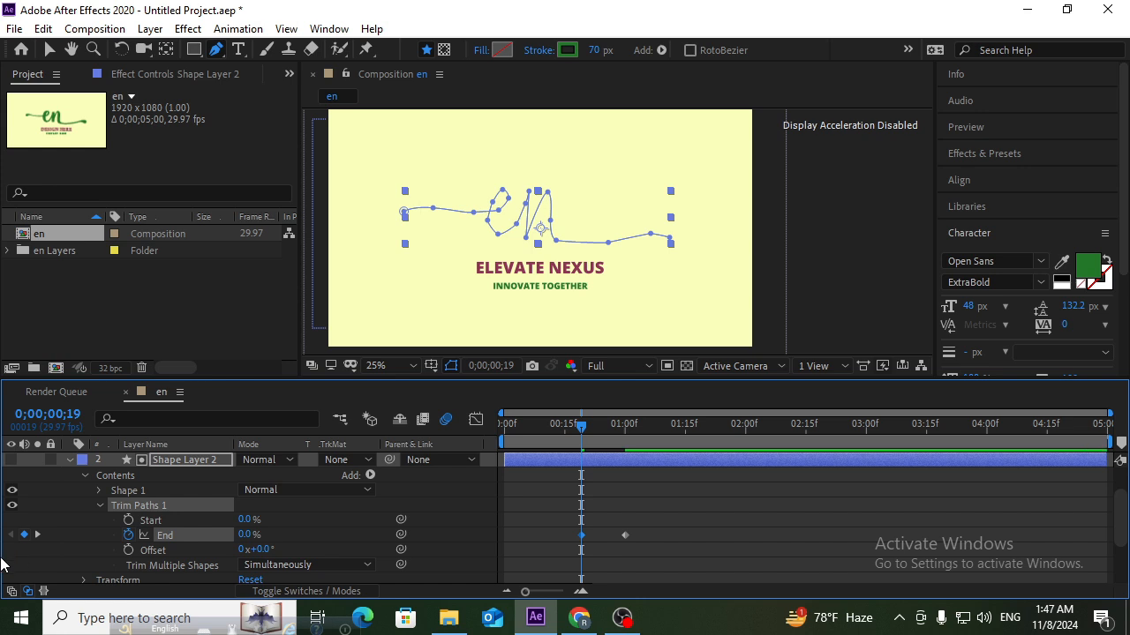
Step: Preview the animation from the start to check how the intro stroke leads into the logo reveal
{"action": "key", "text": "space"}
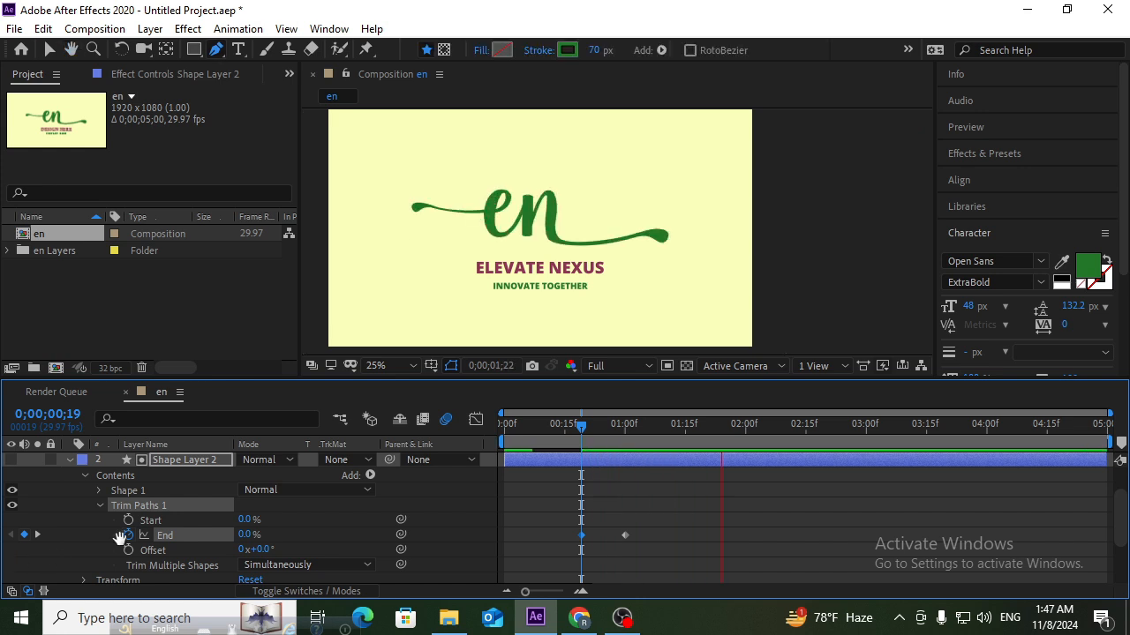
{"action": "key", "text": "space"}
{"action": "left_click_drag", "start_coordinate": [565, 430], "coordinate": [325, 458]}
{"action": "key", "text": "space"}
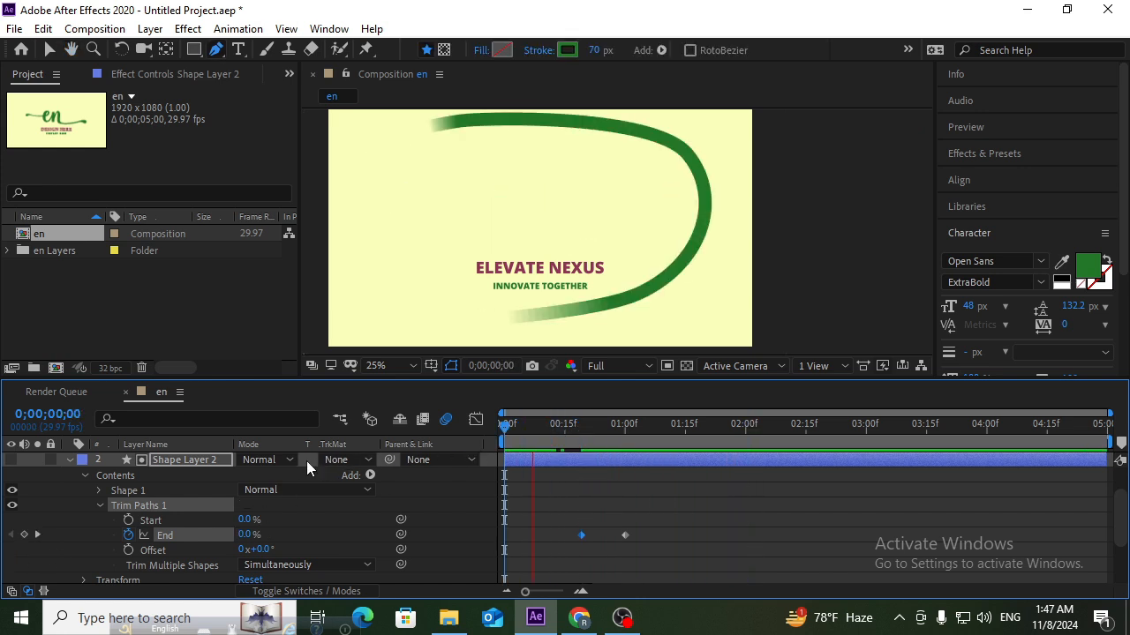
{"action": "left_click_drag", "start_coordinate": [569, 426], "coordinate": [399, 457]}
{"action": "key", "text": "space"}
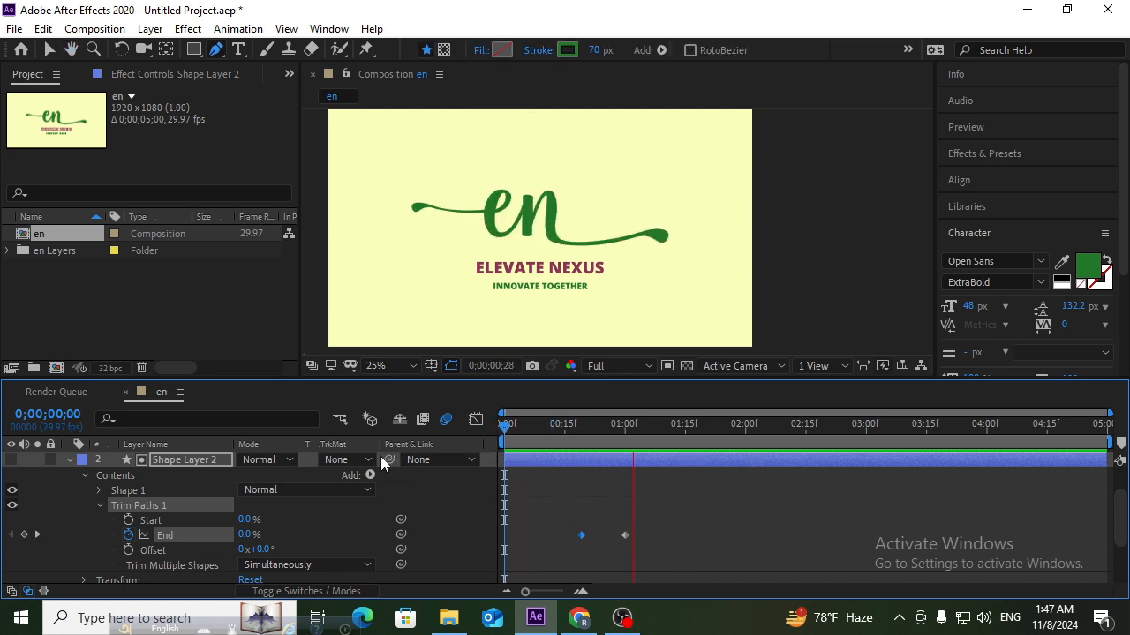
{"action": "key", "text": "space"}
Step: Apply Easy Ease to both of Shape Layer 2's End keyframes and preview the animation from the start
{"action": "left_click_drag", "start_coordinate": [640, 530], "coordinate": [516, 545]}
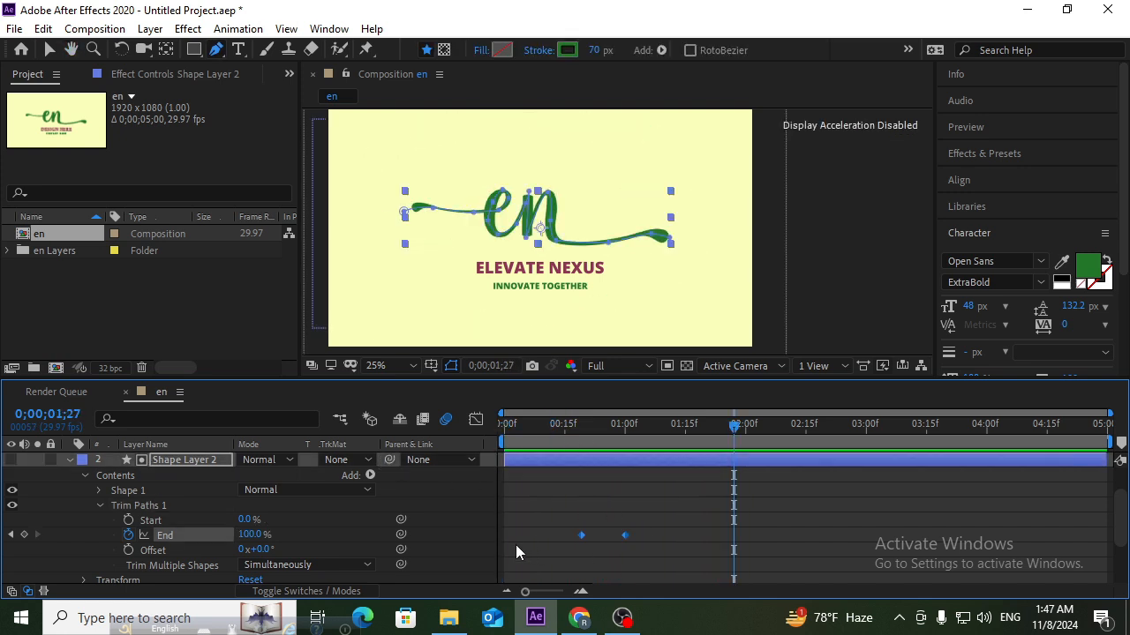
{"action": "key", "text": "F9"}
{"action": "left_click_drag", "start_coordinate": [589, 428], "coordinate": [479, 442]}
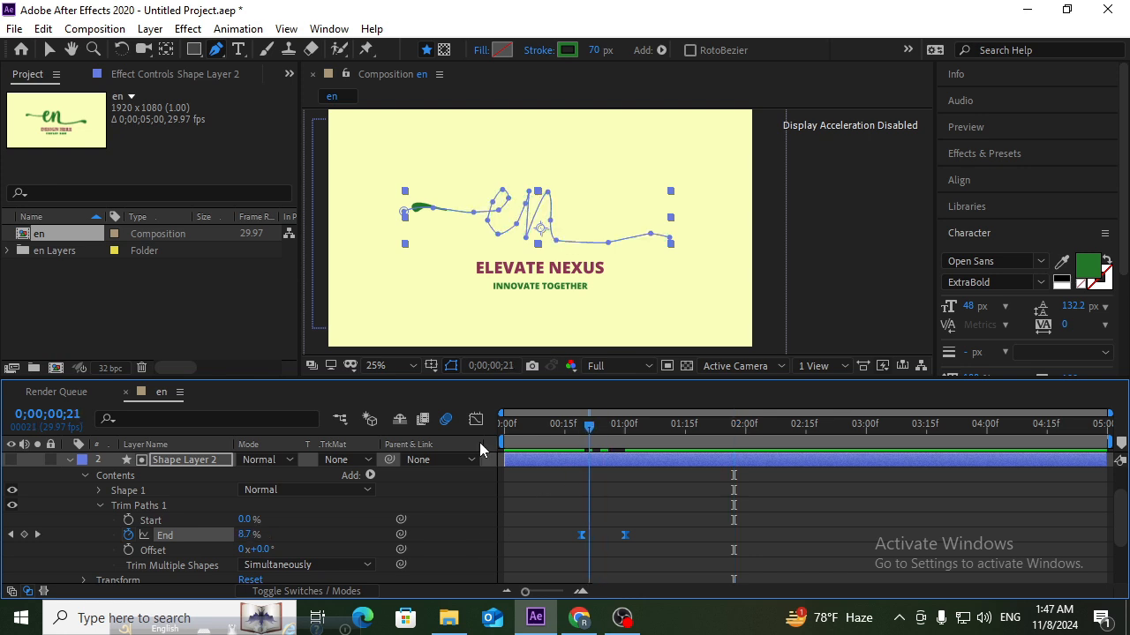
{"action": "key", "text": "space"}
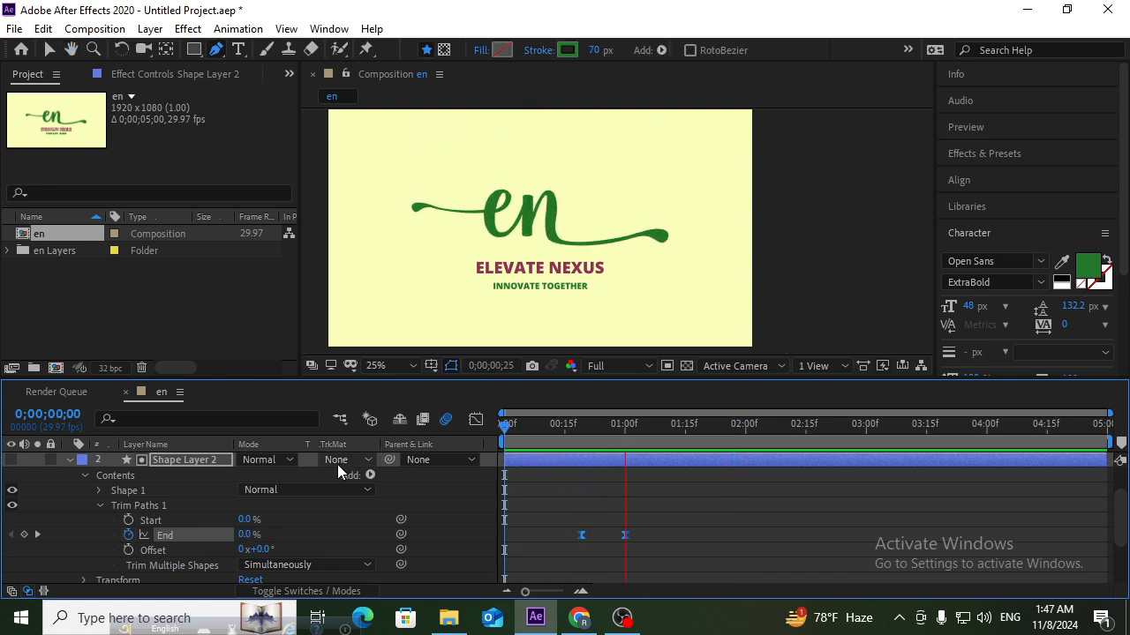
{"action": "left_click_drag", "start_coordinate": [610, 432], "coordinate": [496, 440]}
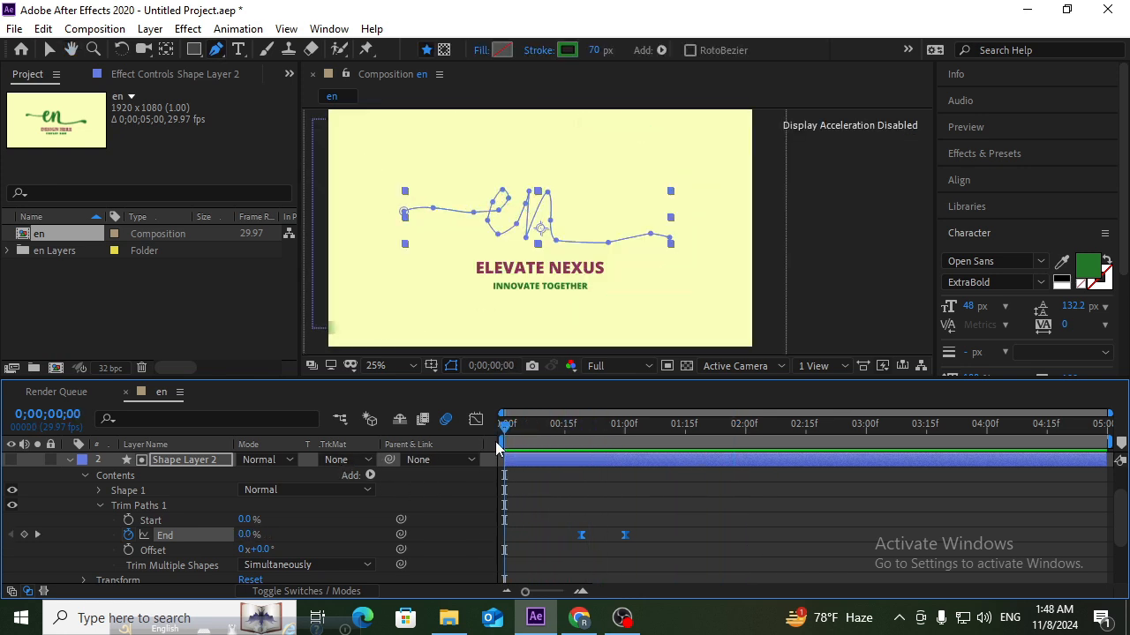
{"action": "key", "text": "space"}
{"action": "key", "text": "space"}
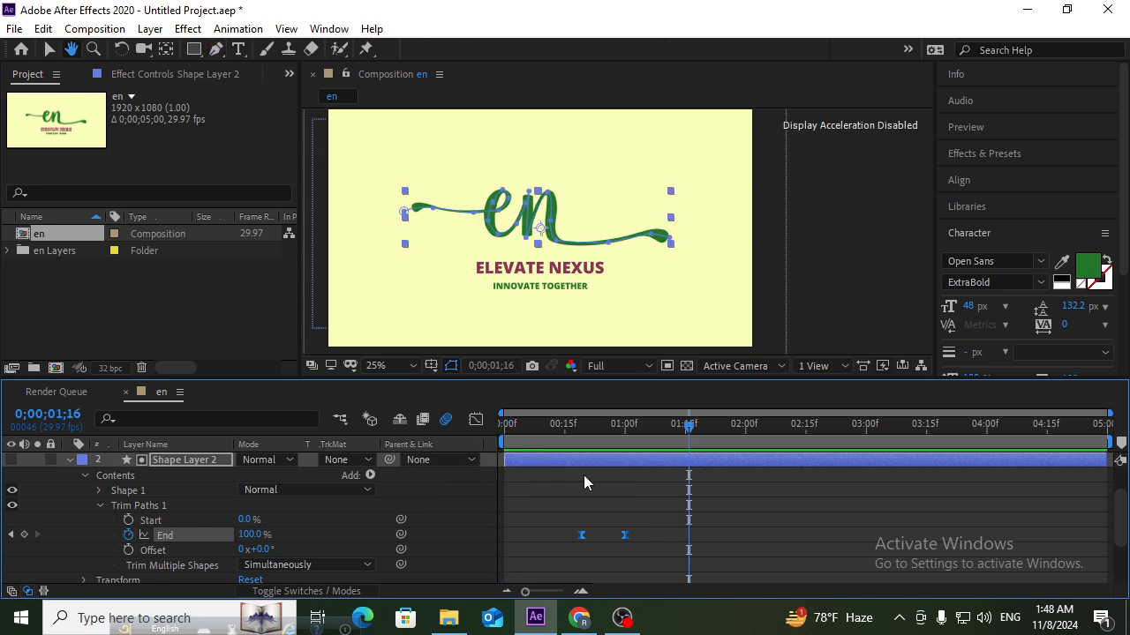
Step: Shift both of Shape Layer 2's End keyframes earlier so the first sits at 0;00;00;17, and preview the transition
{"action": "scroll", "coordinate": [584, 475], "scroll_direction": "up", "scroll_amount": 2}
{"action": "left_click", "coordinate": [572, 439]}
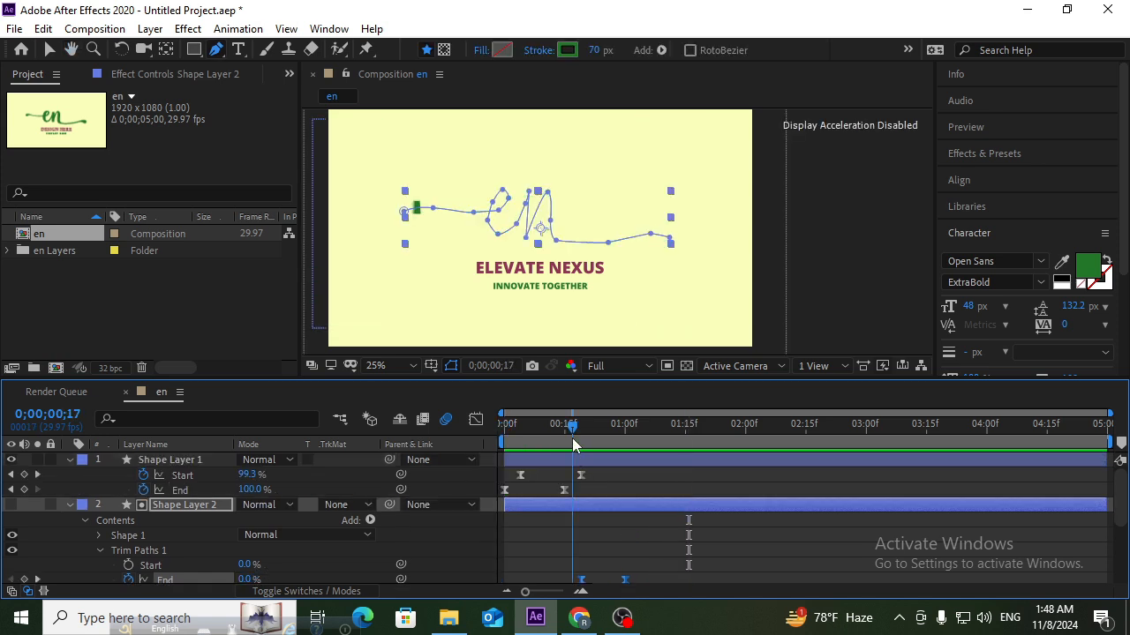
{"action": "left_click_drag", "start_coordinate": [580, 582], "coordinate": [572, 587]}
{"action": "key", "text": "space"}
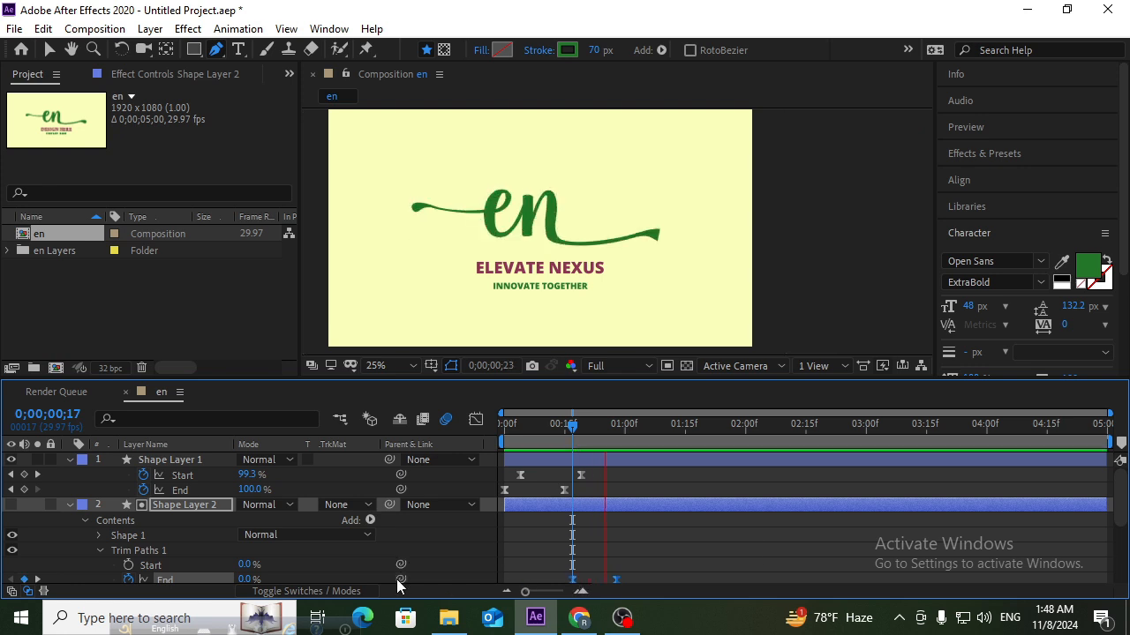
{"action": "left_click_drag", "start_coordinate": [618, 432], "coordinate": [423, 451]}
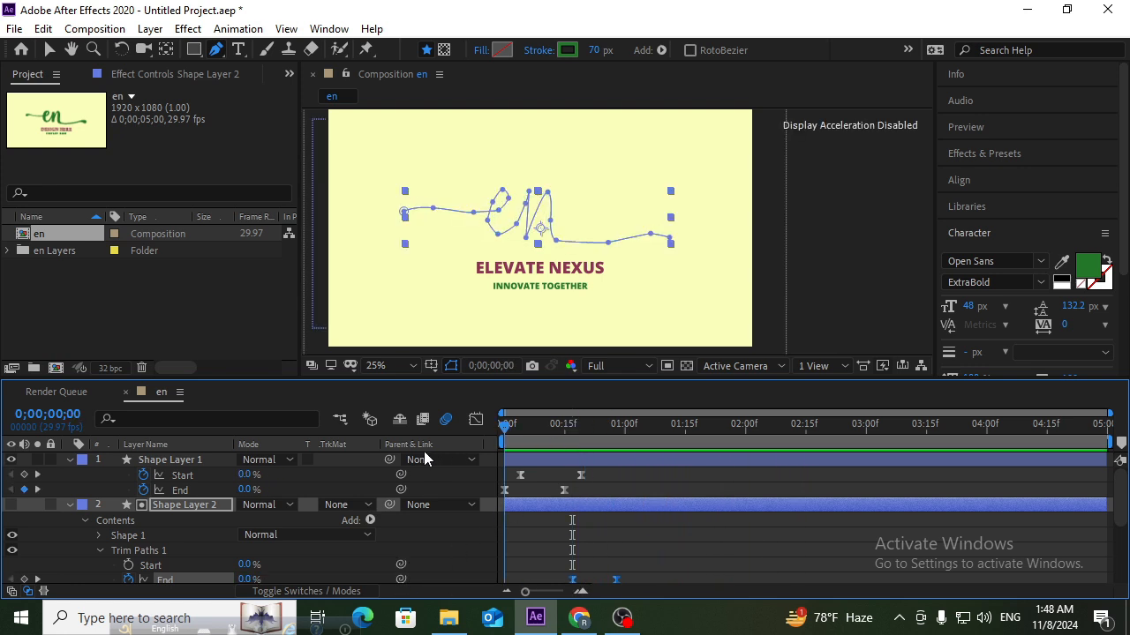
{"action": "key", "text": "space"}
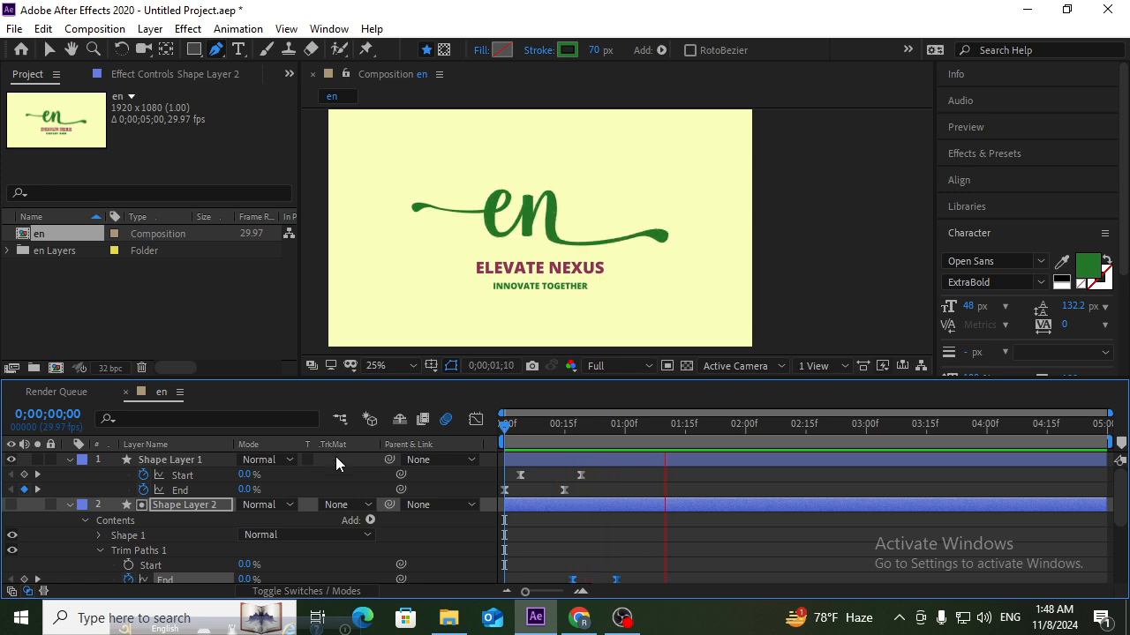
Step: Move Shape Layer 2's End keyframes about one frame earlier and replay the animation to check the handover between strokes
{"action": "left_click_drag", "start_coordinate": [541, 425], "coordinate": [578, 432]}
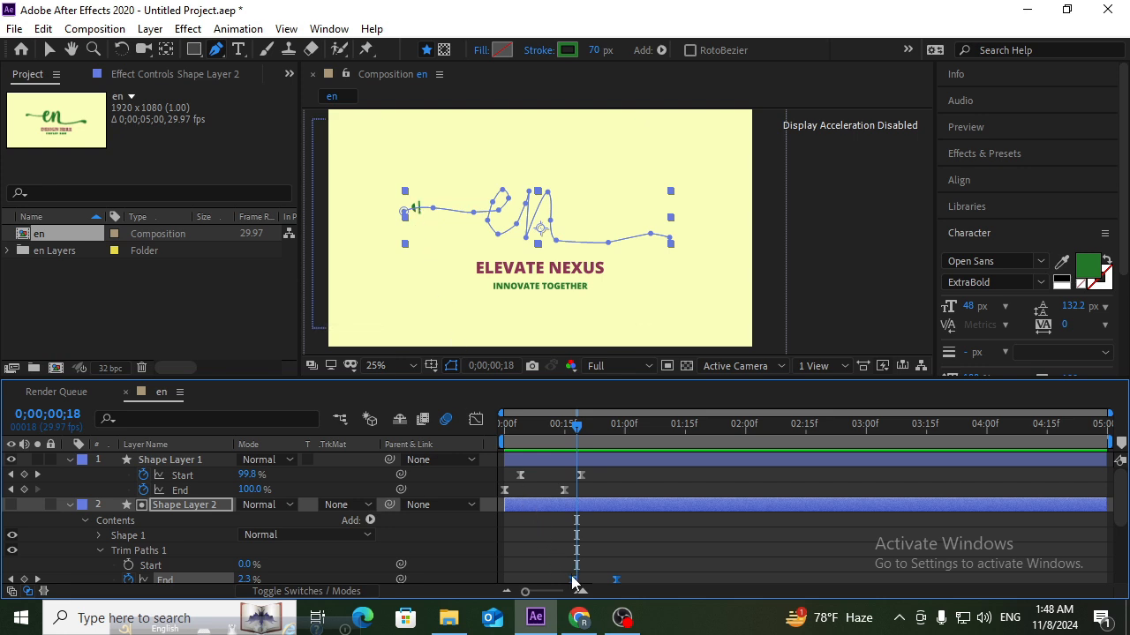
{"action": "left_click_drag", "start_coordinate": [572, 582], "coordinate": [568, 582]}
{"action": "left_click_drag", "start_coordinate": [575, 437], "coordinate": [423, 437]}
{"action": "key", "text": "space"}
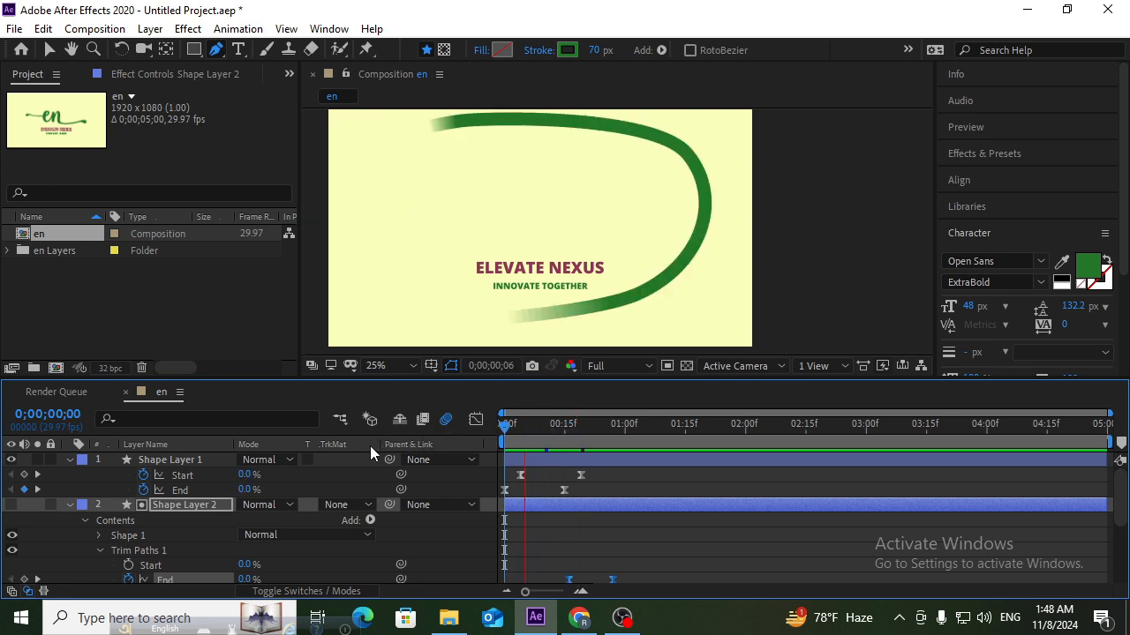
{"action": "left_click", "coordinate": [540, 425]}
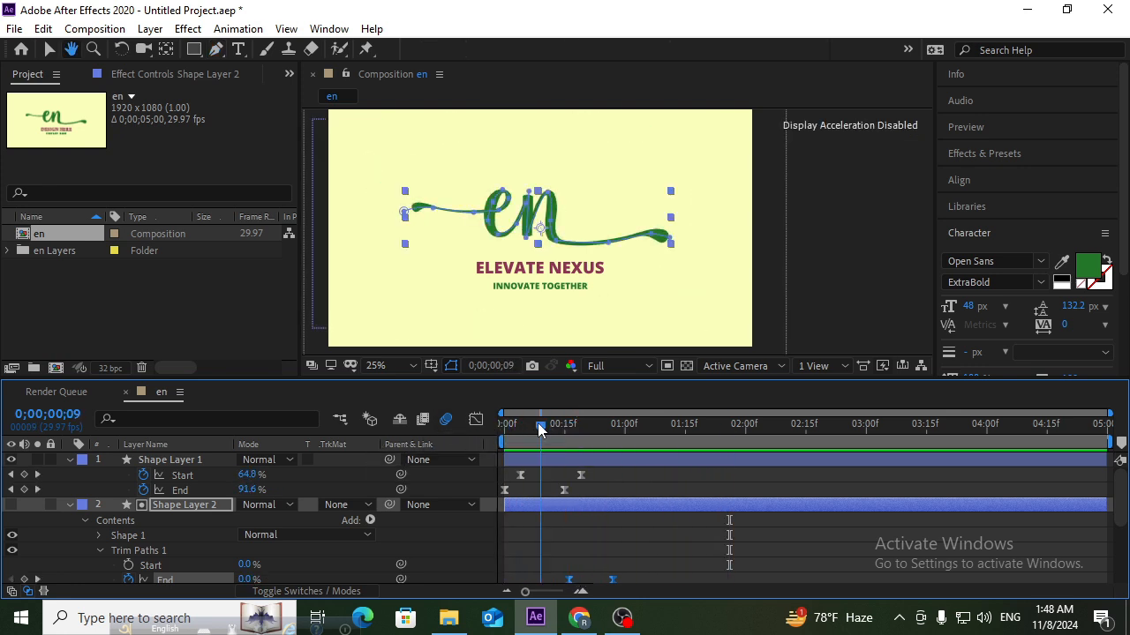
{"action": "left_click_drag", "start_coordinate": [540, 429], "coordinate": [477, 432]}
{"action": "key", "text": "space"}
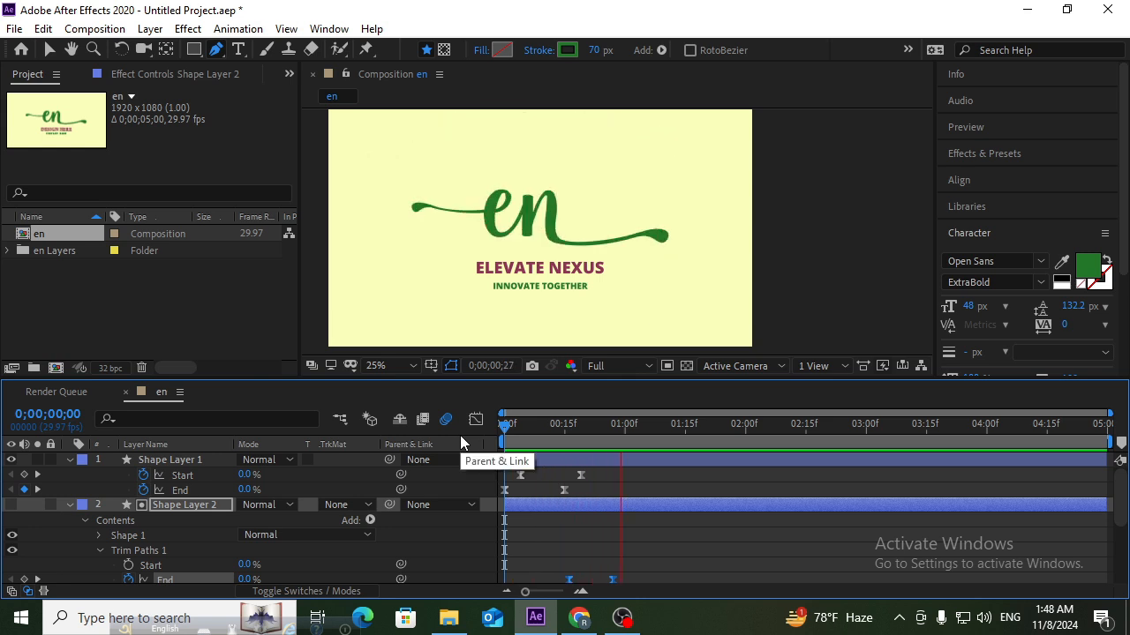
{"action": "key", "text": "space"}
{"action": "left_click_drag", "start_coordinate": [576, 425], "coordinate": [511, 435]}
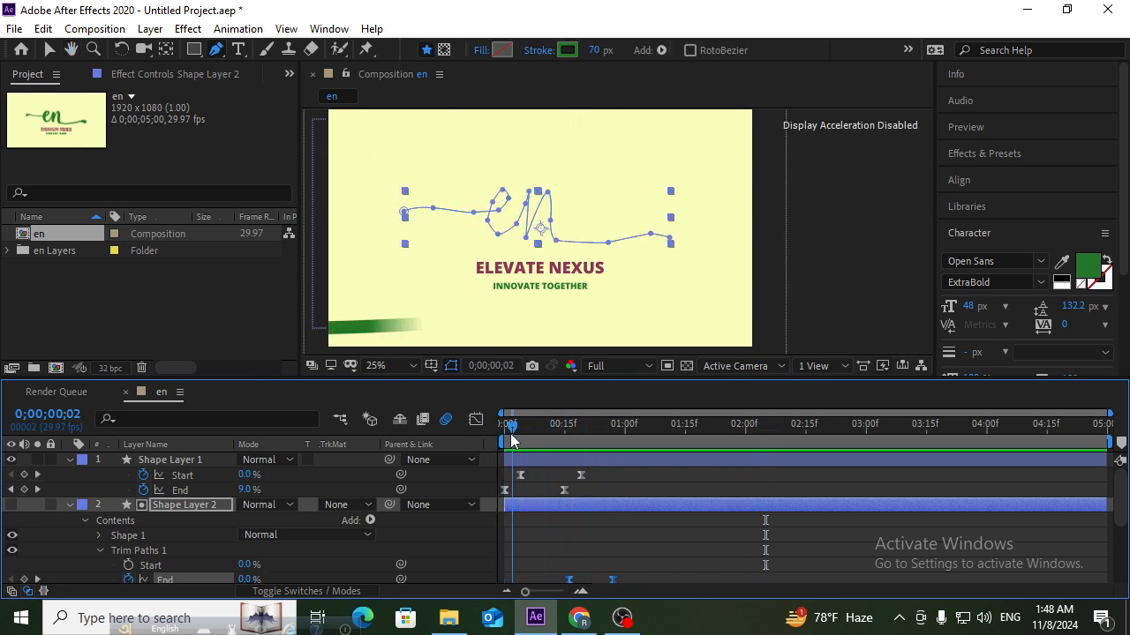
Step: Preview the animation and inspect the intro stroke's end at 0;00;00;12
{"action": "key", "text": "space"}
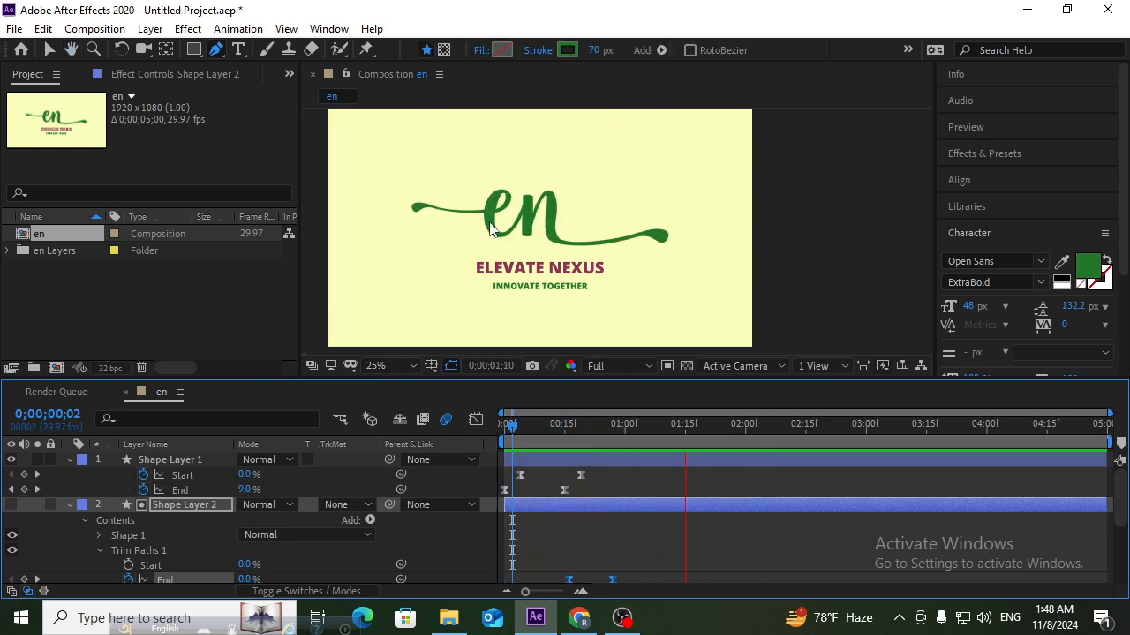
{"action": "key", "text": "space"}
{"action": "mouse_move", "coordinate": [560, 436]}
{"action": "left_mouse_down"}
{"action": "mouse_move", "coordinate": [550, 437]}
{"action": "mouse_move", "coordinate": [572, 435]}
{"action": "mouse_move", "coordinate": [553, 435]}
{"action": "left_mouse_up"}
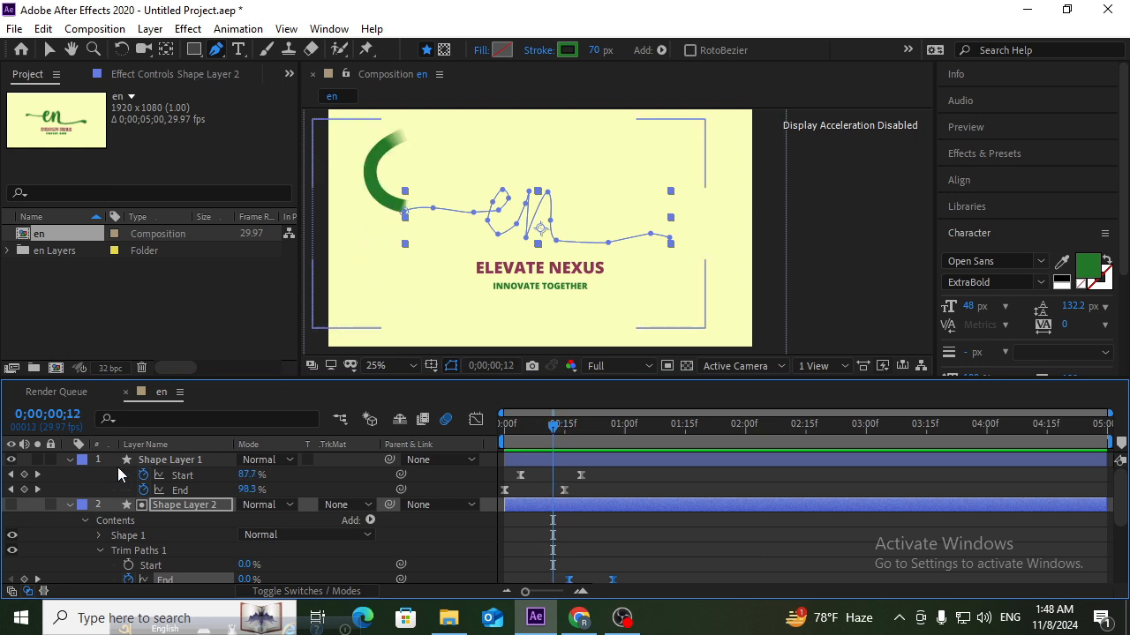
Step: Open the Taper settings of Stroke 1 in Shape Layer 1
{"action": "left_click", "coordinate": [69, 459]}
{"action": "left_click", "coordinate": [69, 459]}
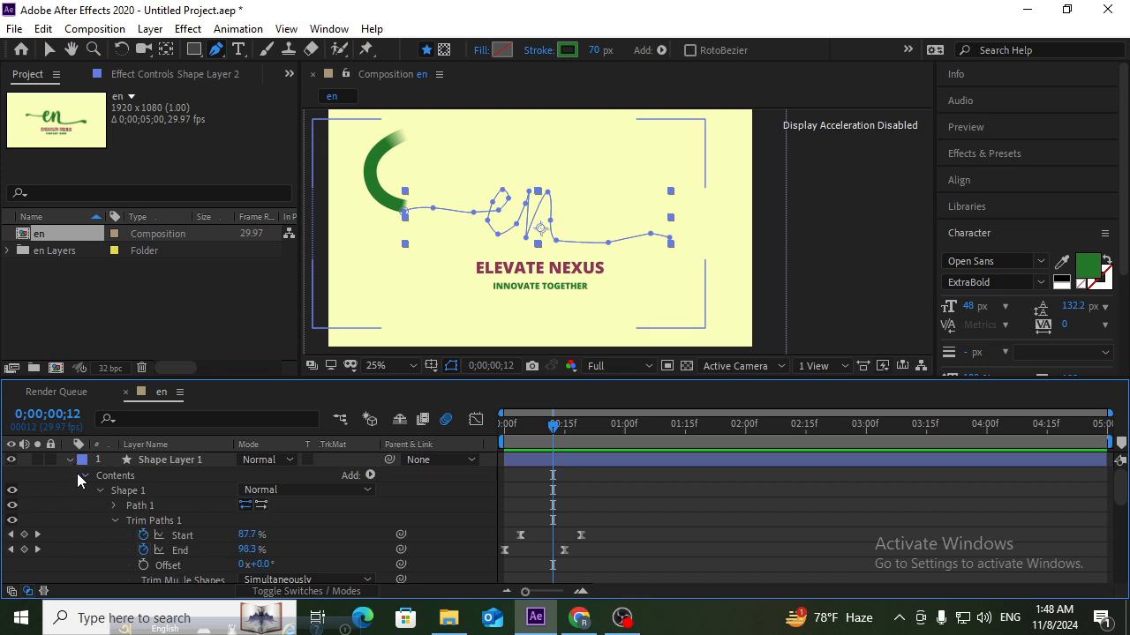
{"action": "scroll", "coordinate": [159, 523], "scroll_direction": "down", "scroll_amount": 3}
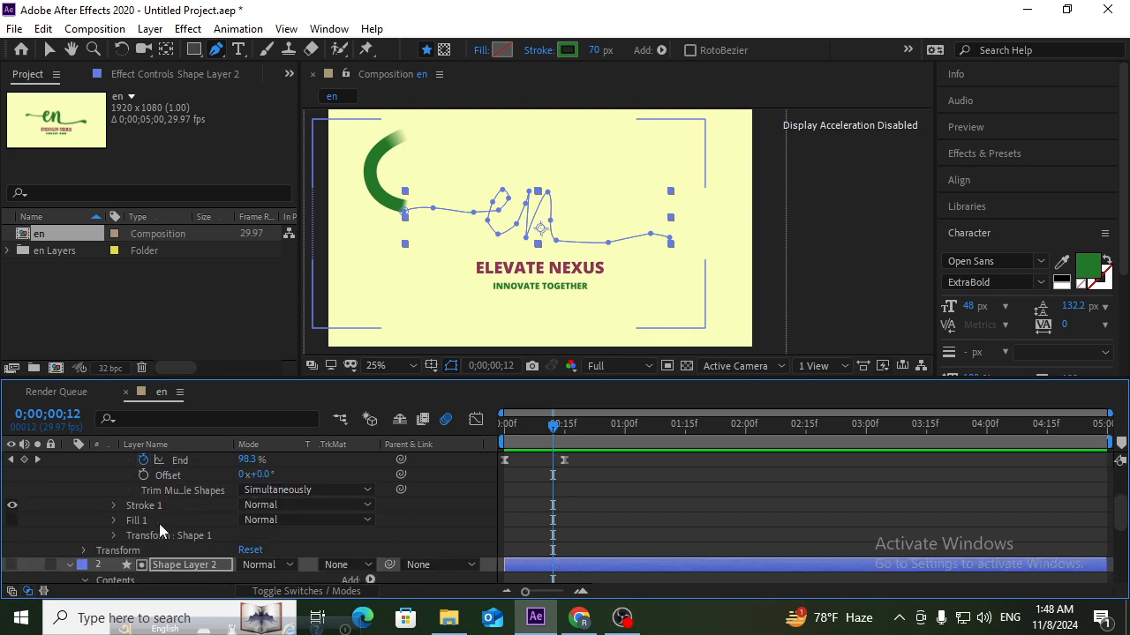
{"action": "left_click", "coordinate": [113, 505]}
{"action": "scroll", "coordinate": [130, 547], "scroll_direction": "down", "scroll_amount": 2}
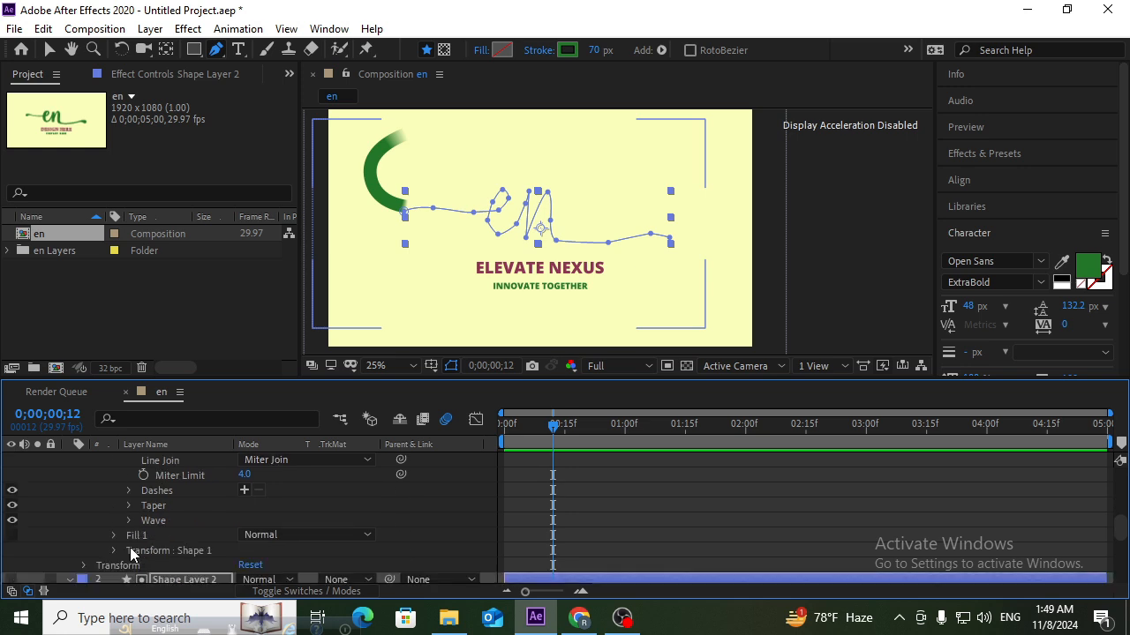
{"action": "left_click", "coordinate": [129, 506]}
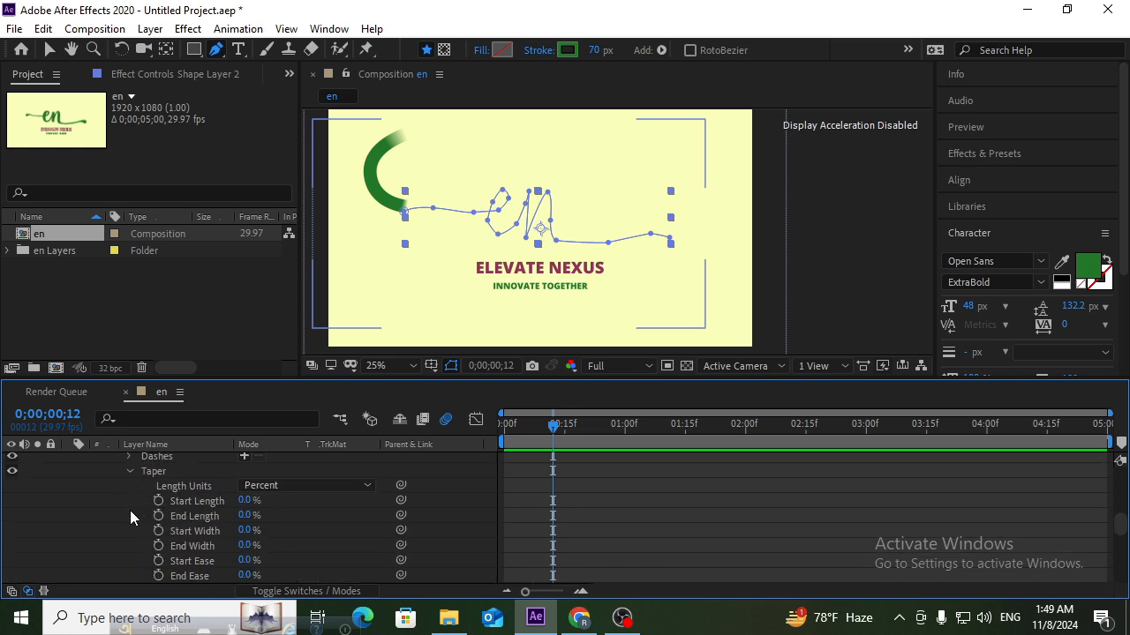
Step: Try taper width changes on Shape Layer 1's stroke, including a 55% Start Width, and return the values to 0%
{"action": "left_click", "coordinate": [238, 544]}
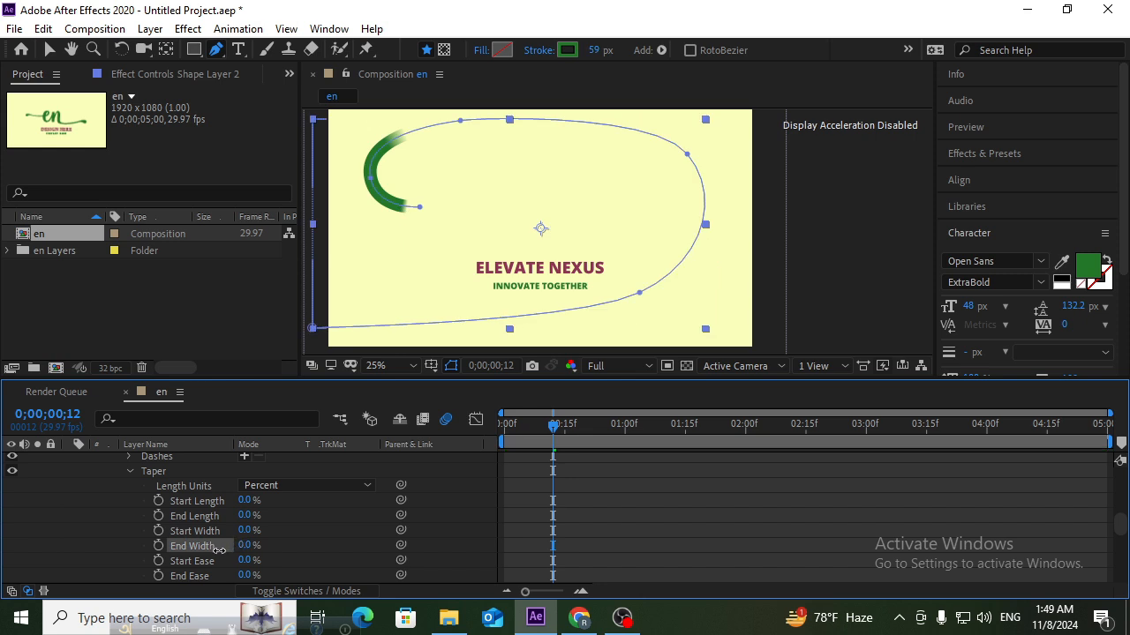
{"action": "left_click_drag", "start_coordinate": [218, 551], "coordinate": [240, 550]}
{"action": "left_click_drag", "start_coordinate": [299, 551], "coordinate": [170, 560]}
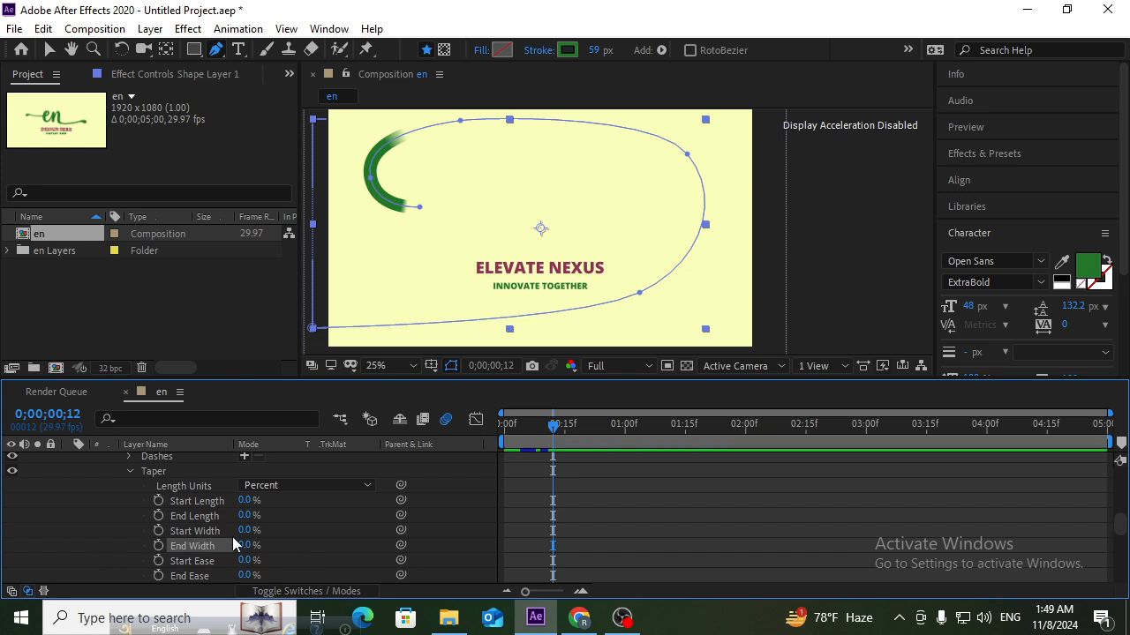
{"action": "left_click_drag", "start_coordinate": [242, 531], "coordinate": [291, 528]}
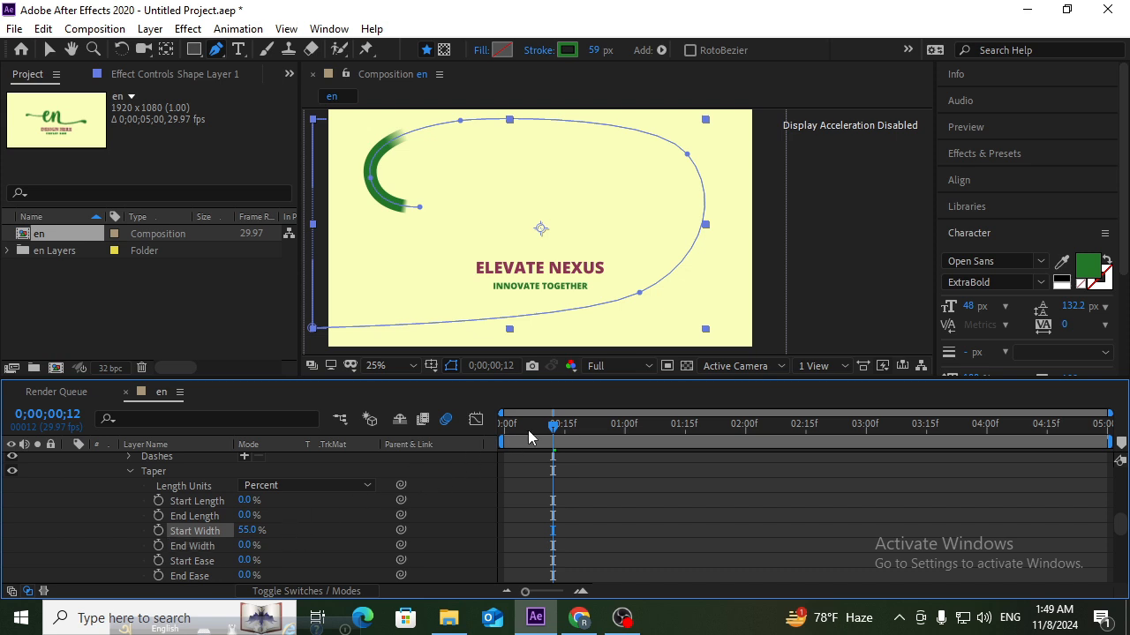
{"action": "mouse_move", "coordinate": [556, 433]}
{"action": "left_mouse_down"}
{"action": "mouse_move", "coordinate": [595, 436]}
{"action": "mouse_move", "coordinate": [573, 438]}
{"action": "left_mouse_up"}
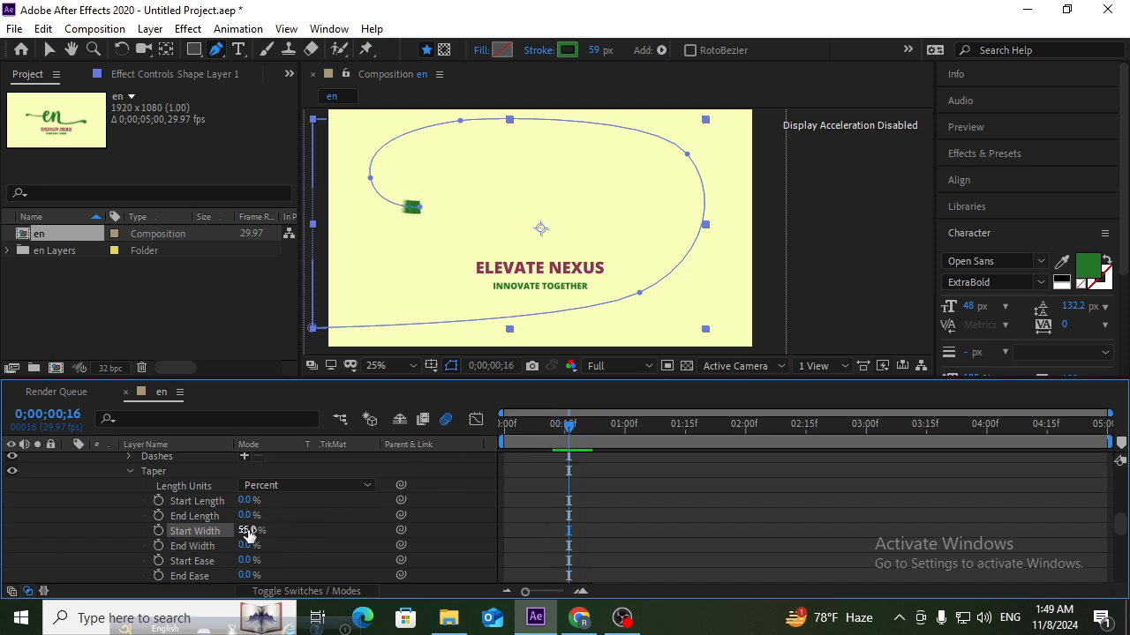
{"action": "left_click_drag", "start_coordinate": [245, 531], "coordinate": [163, 539]}
{"action": "left_click_drag", "start_coordinate": [251, 544], "coordinate": [138, 545]}
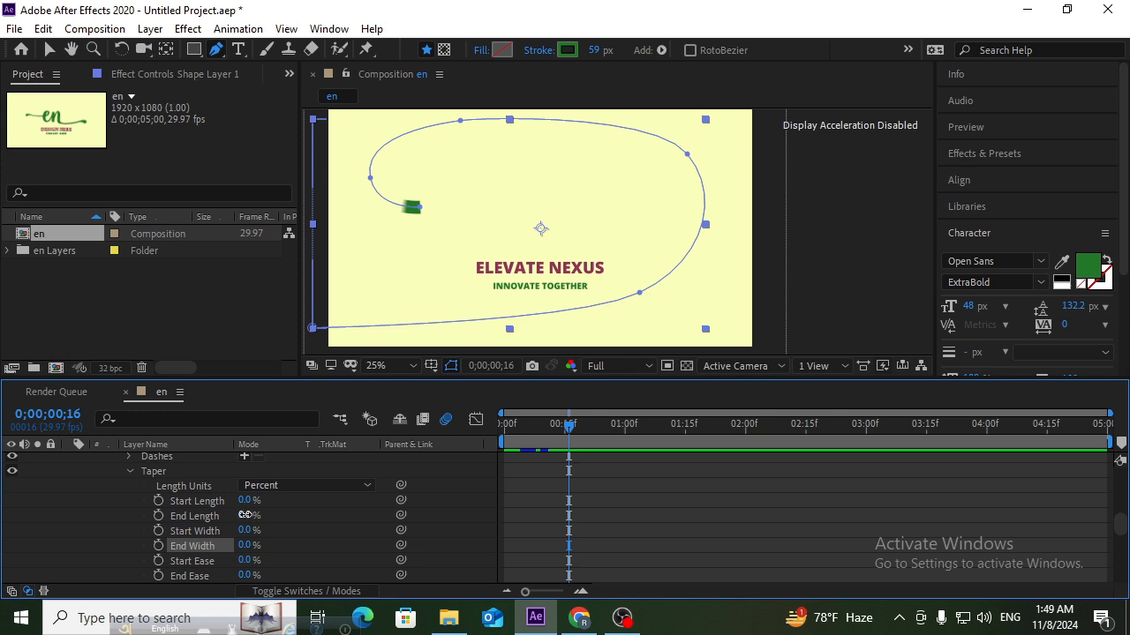
{"action": "left_click_drag", "start_coordinate": [245, 515], "coordinate": [190, 534]}
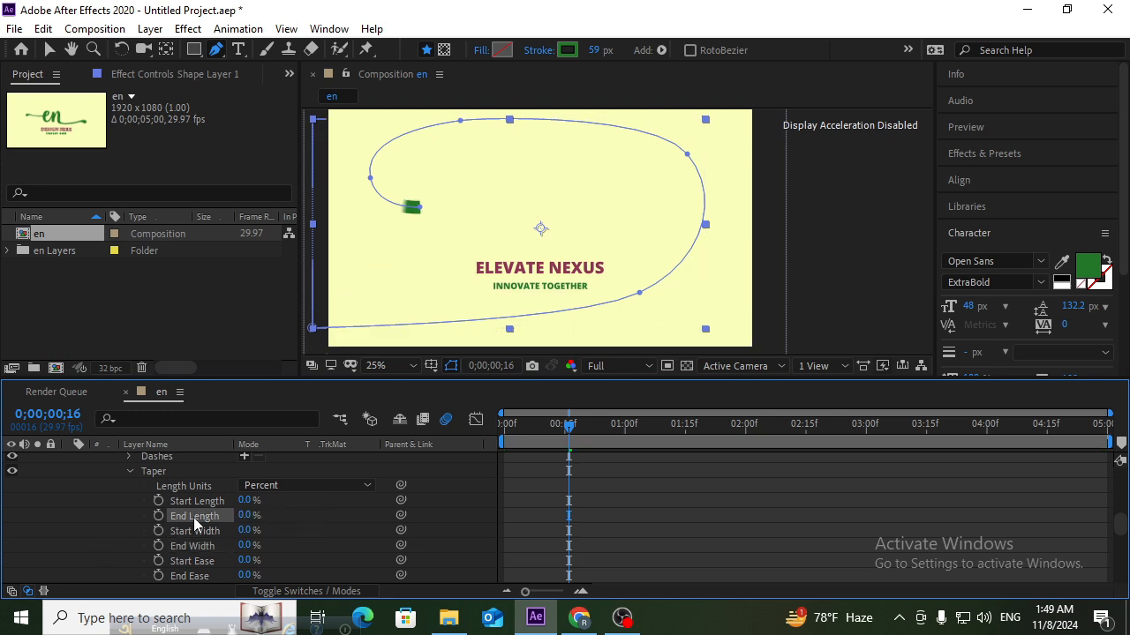
Step: Set the taper Start Length of Shape Layer 1's stroke to 61% and preview the animation from the start
{"action": "mouse_move", "coordinate": [249, 501]}
{"action": "left_mouse_down"}
{"action": "mouse_move", "coordinate": [345, 502]}
{"action": "mouse_move", "coordinate": [327, 507]}
{"action": "left_mouse_up"}
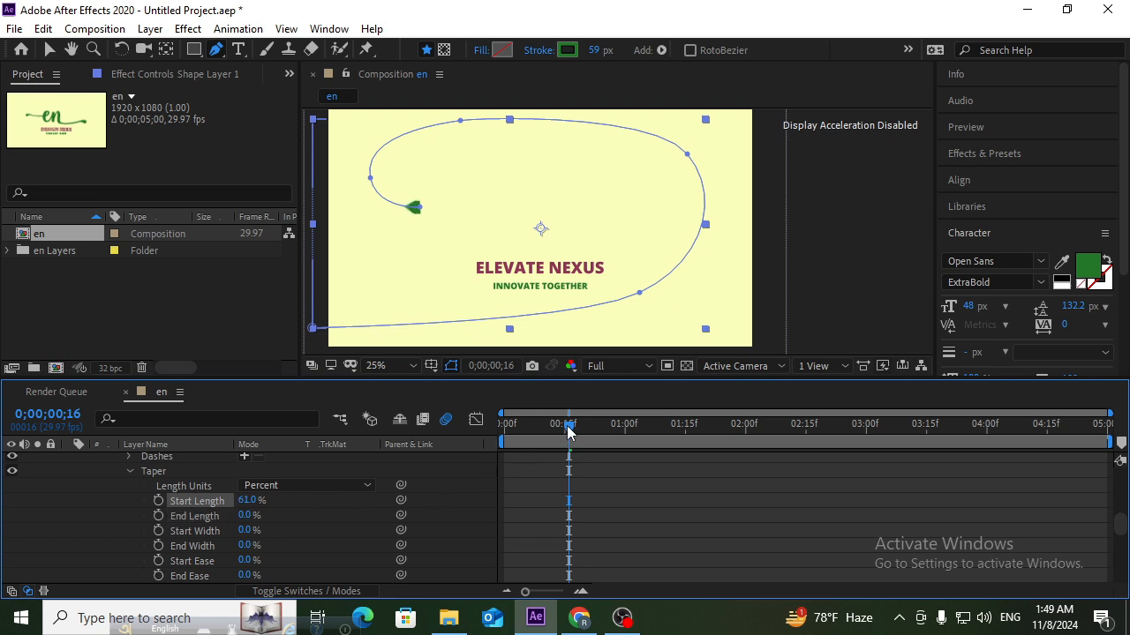
{"action": "left_click_drag", "start_coordinate": [569, 427], "coordinate": [479, 440]}
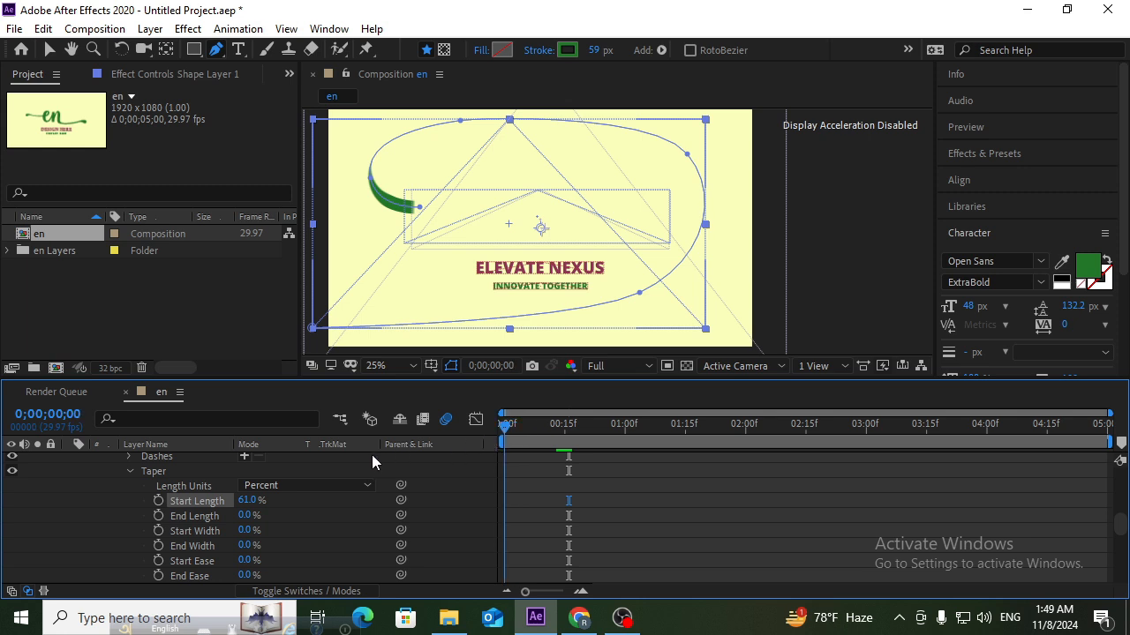
{"action": "key", "text": "space"}
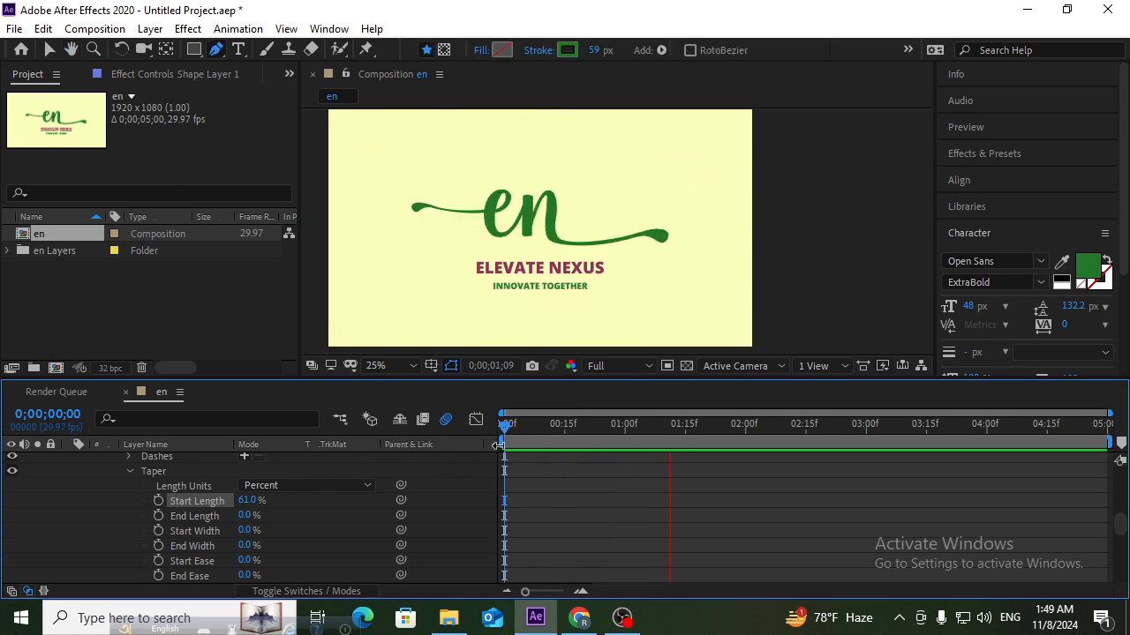
{"action": "key", "text": "space"}
{"action": "key", "text": "space"}
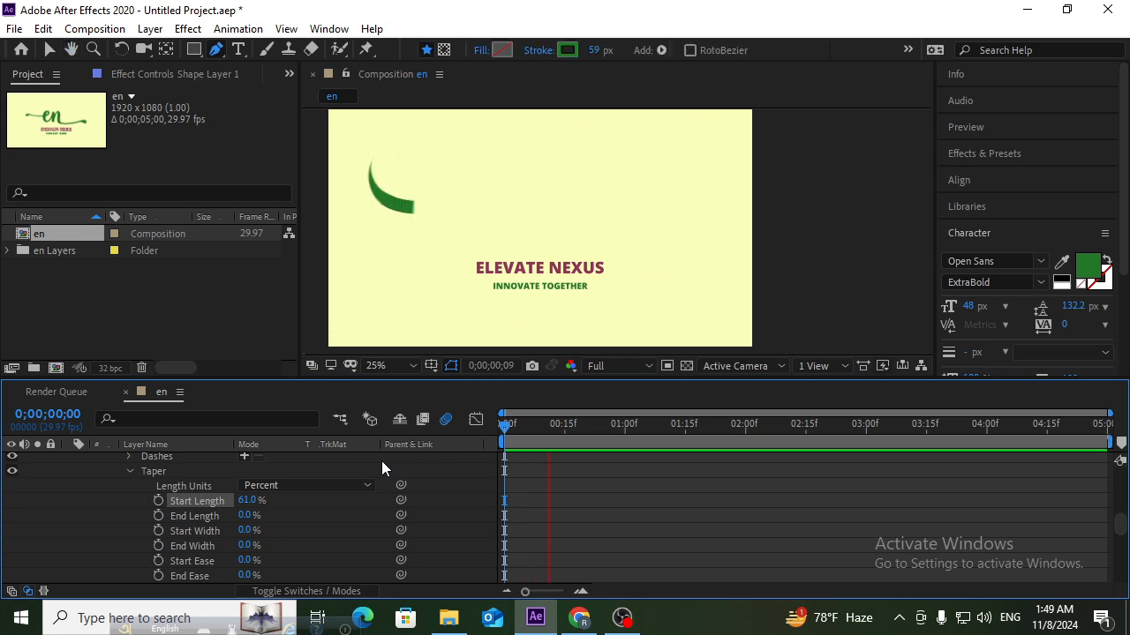
Step: Set the taper End Length of Shape Layer 1's stroke to 78% and replay the animation from the start
{"action": "left_click", "coordinate": [526, 437]}
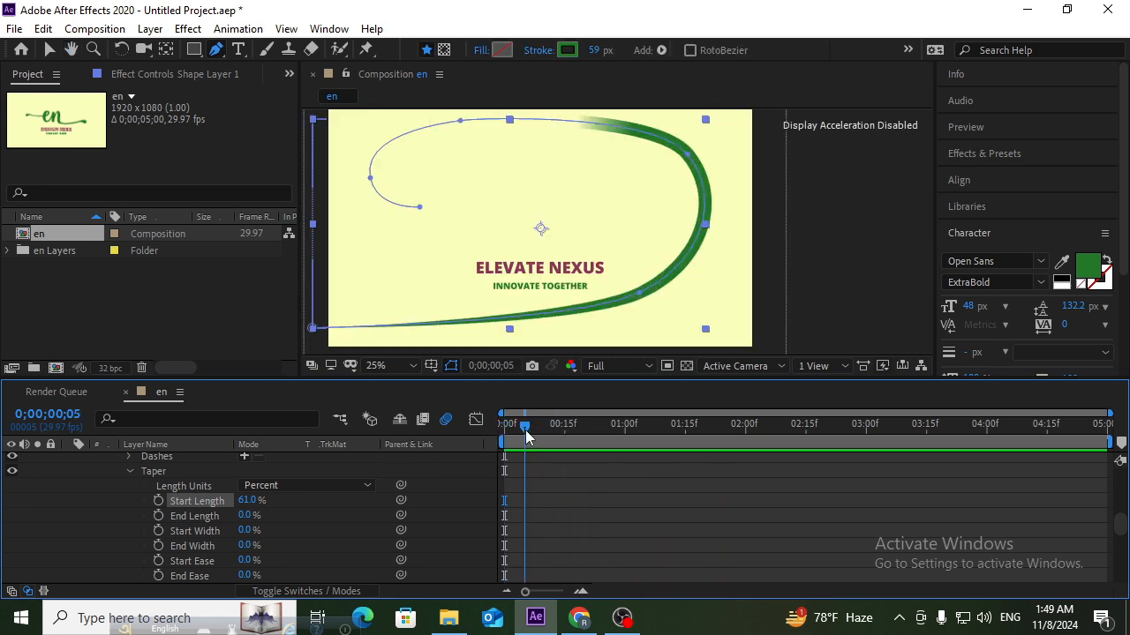
{"action": "left_click_drag", "start_coordinate": [526, 437], "coordinate": [566, 434]}
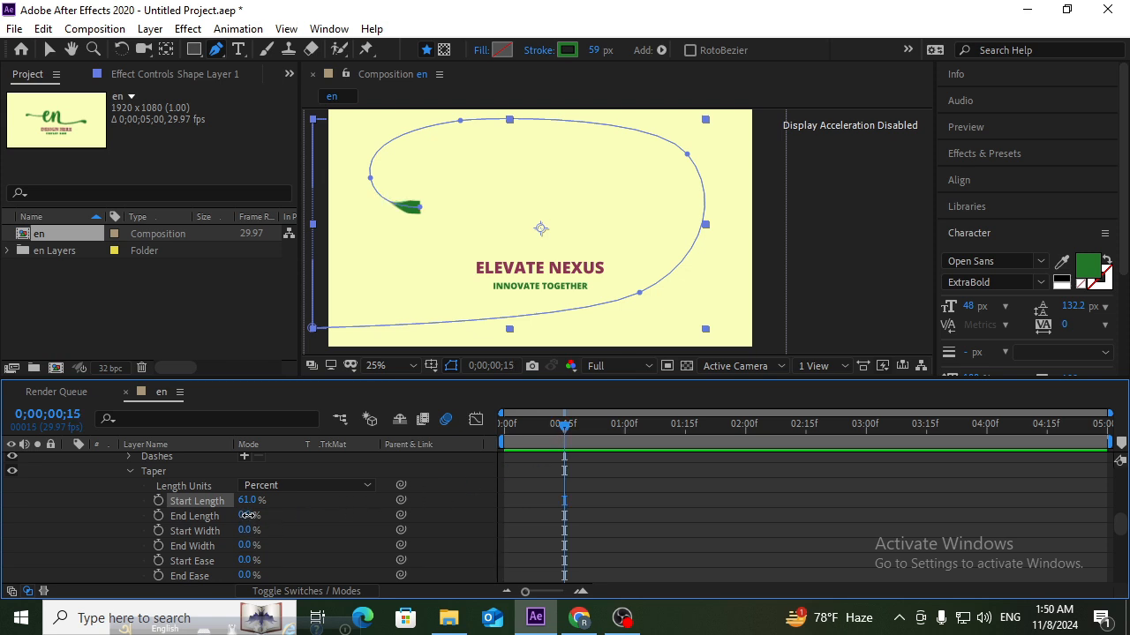
{"action": "left_click_drag", "start_coordinate": [248, 515], "coordinate": [266, 516]}
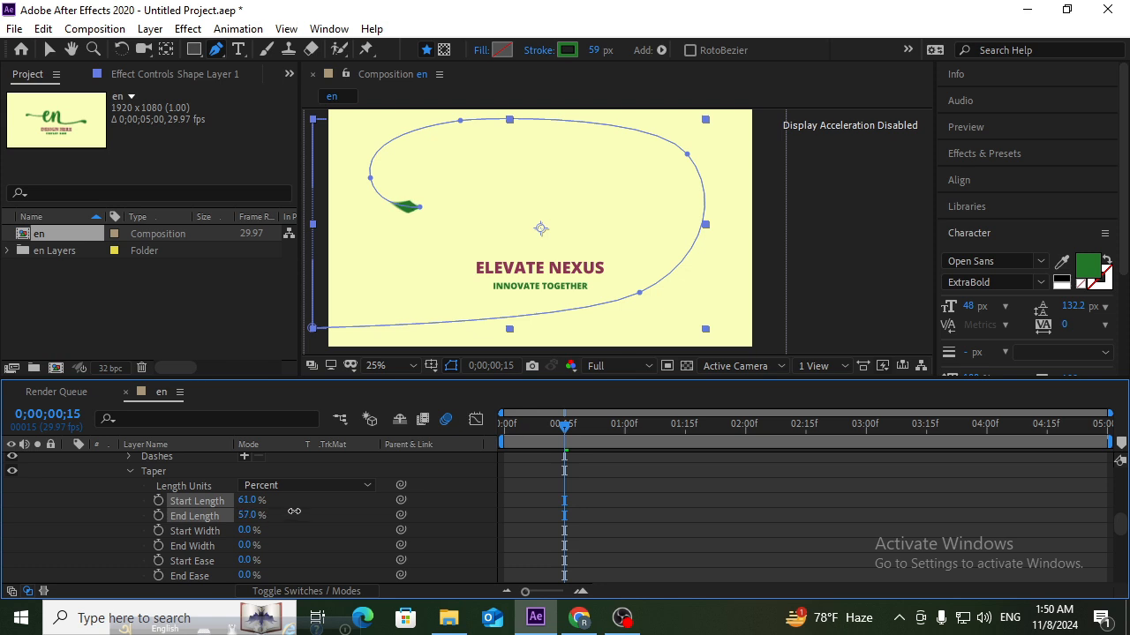
{"action": "left_click_drag", "start_coordinate": [309, 510], "coordinate": [310, 509]}
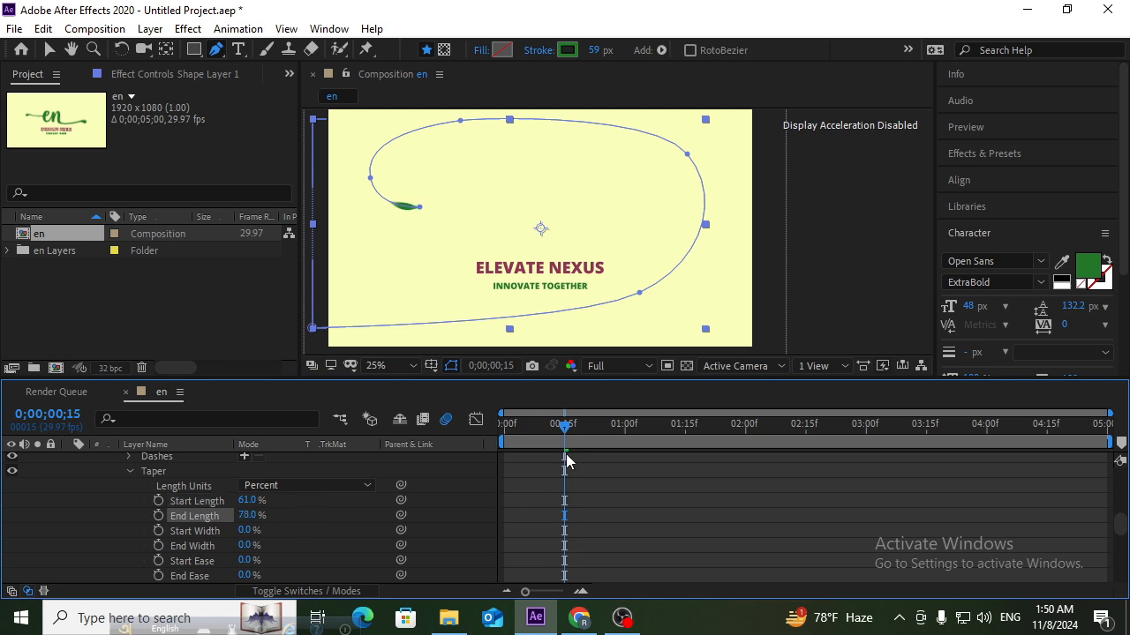
{"action": "left_click_drag", "start_coordinate": [569, 428], "coordinate": [412, 450]}
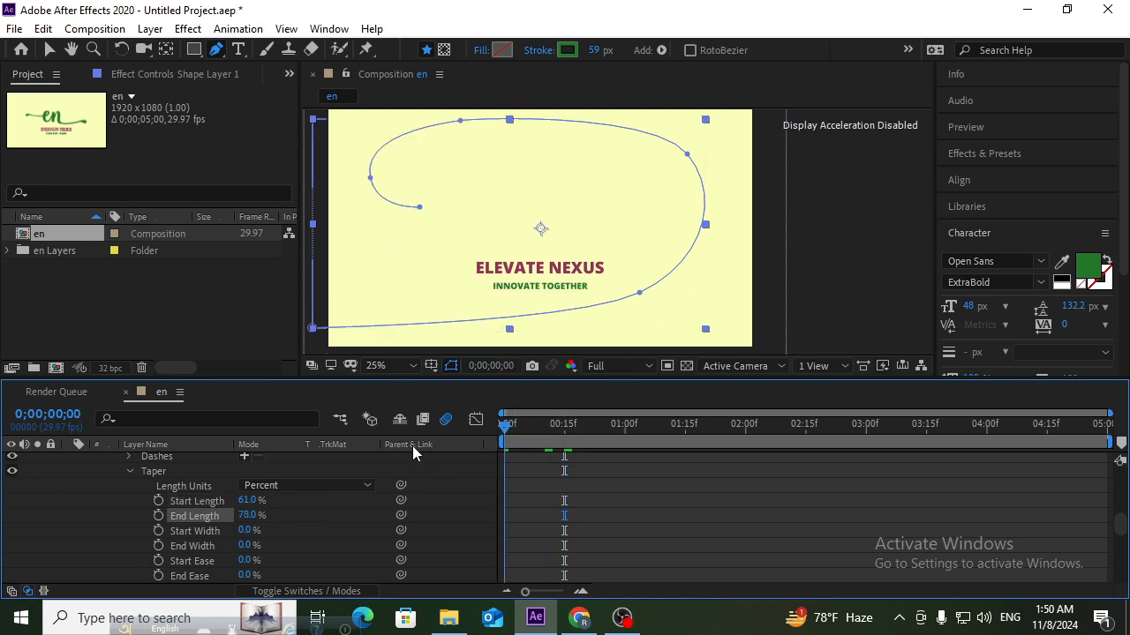
{"action": "key", "text": "space"}
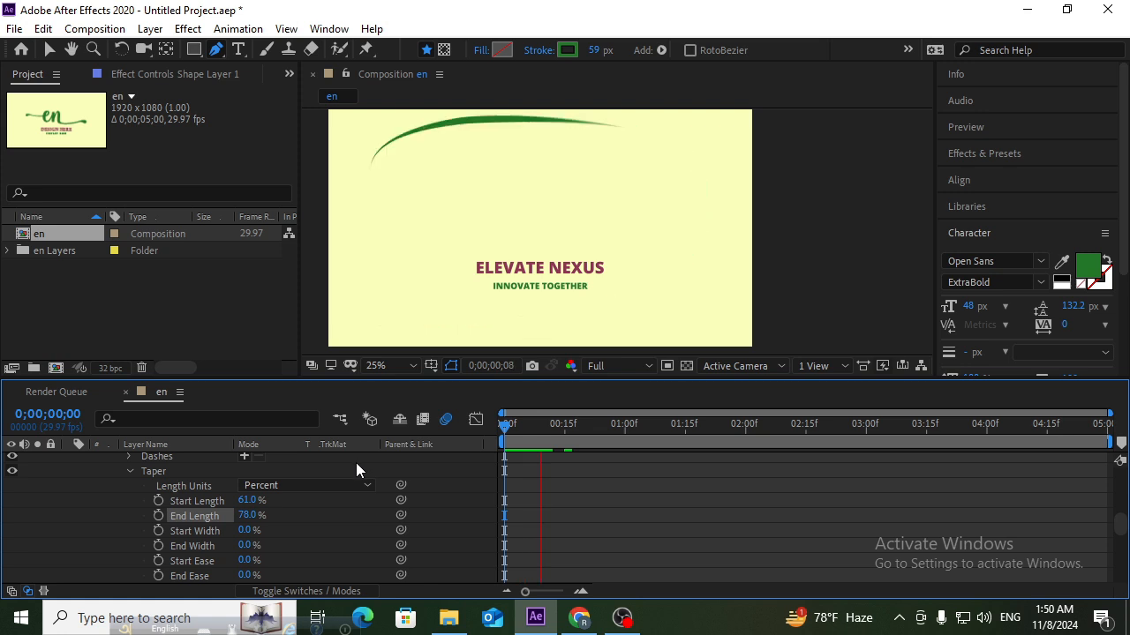
{"action": "key", "text": "space"}
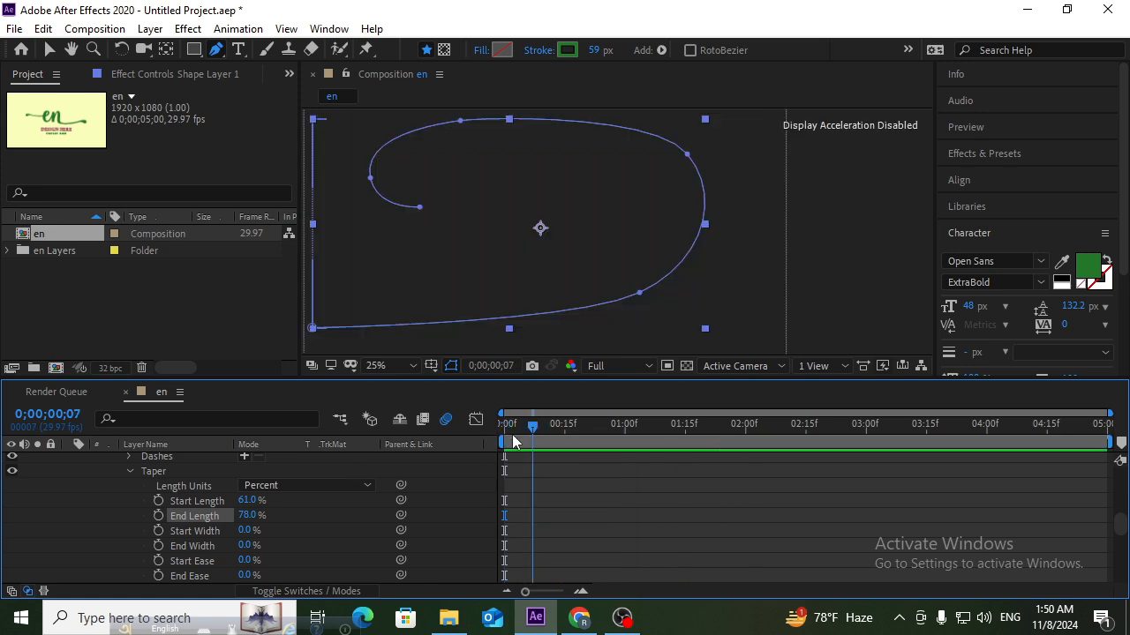
{"action": "key", "text": "space"}
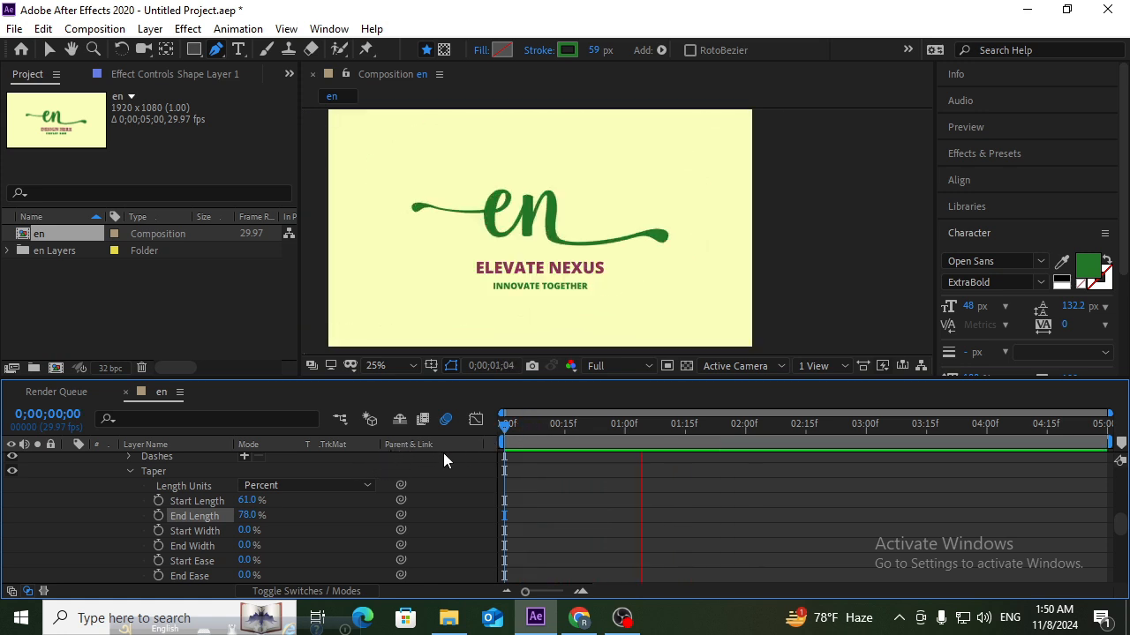
{"action": "key", "text": "space"}
{"action": "key", "text": "space"}
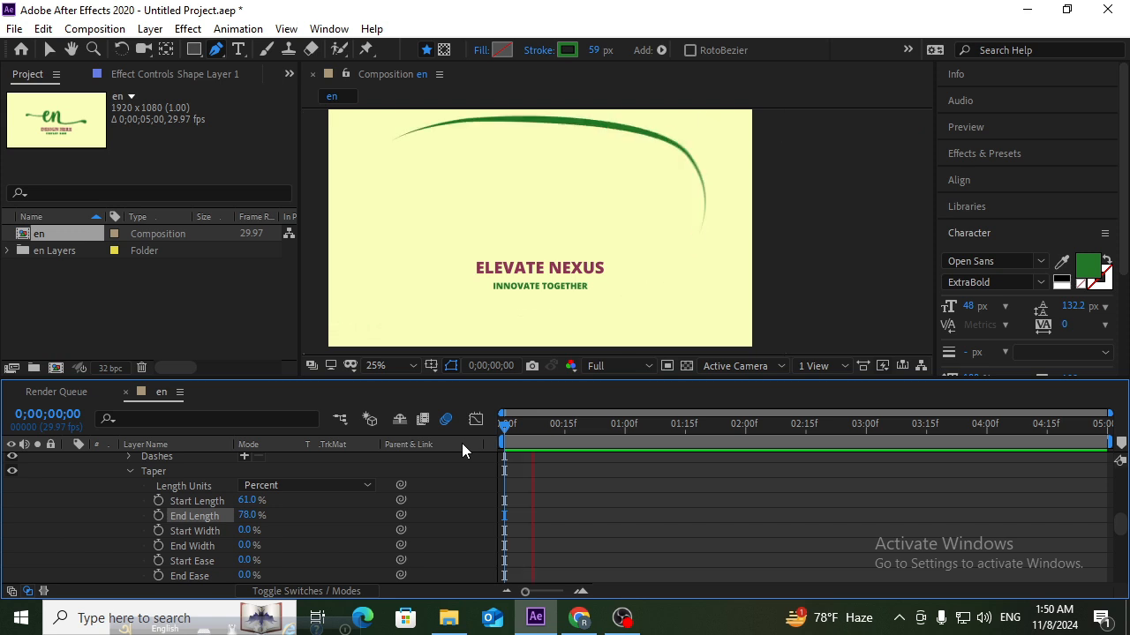
Step: Lengthen the Bezier handles of the intro path's upper-right point to reshape the curve, and preview the animation from the start
{"action": "left_click_drag", "start_coordinate": [589, 431], "coordinate": [531, 439]}
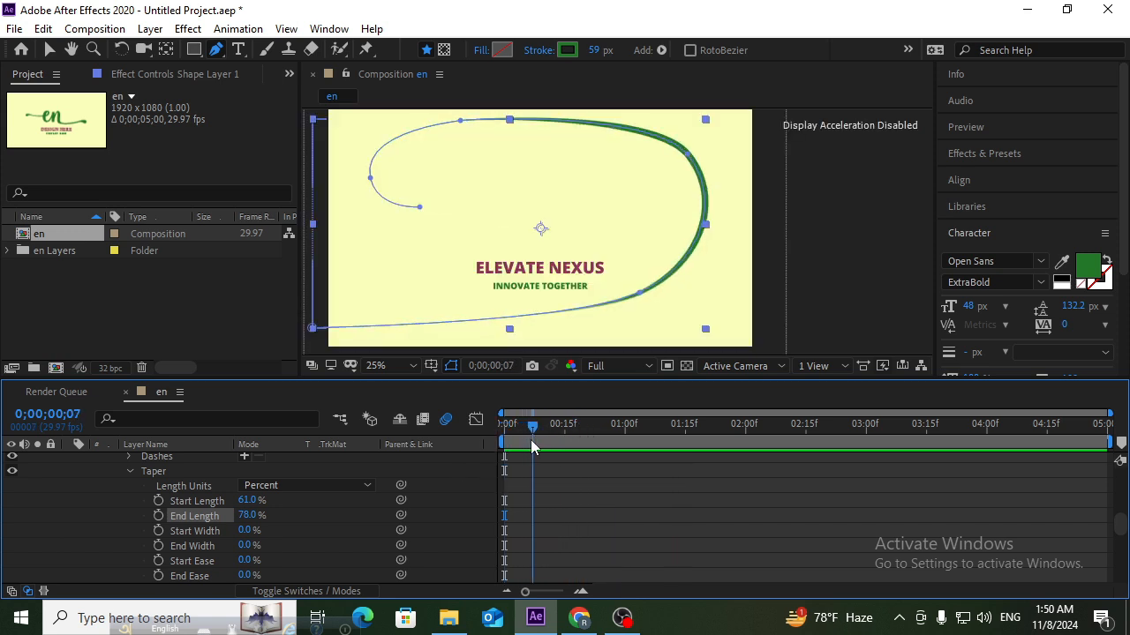
{"action": "left_click", "coordinate": [688, 157]}
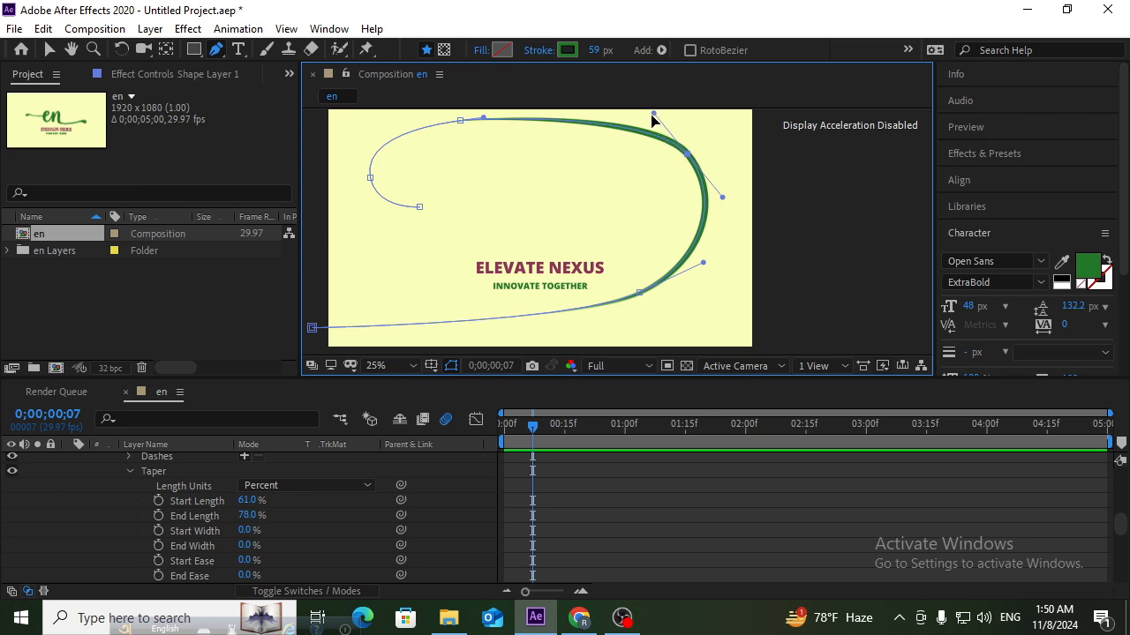
{"action": "left_click_drag", "start_coordinate": [653, 115], "coordinate": [631, 115]}
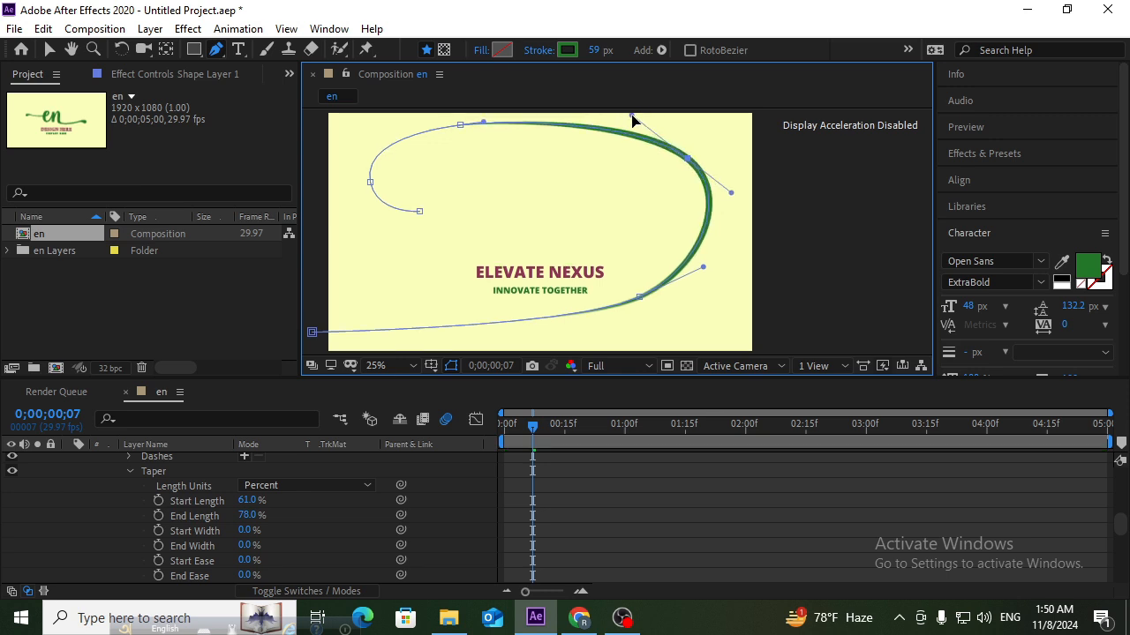
{"action": "mouse_move", "coordinate": [608, 429]}
{"action": "left_mouse_down"}
{"action": "mouse_move", "coordinate": [422, 428]}
{"action": "mouse_move", "coordinate": [375, 444]}
{"action": "left_mouse_up"}
{"action": "key", "text": "space"}
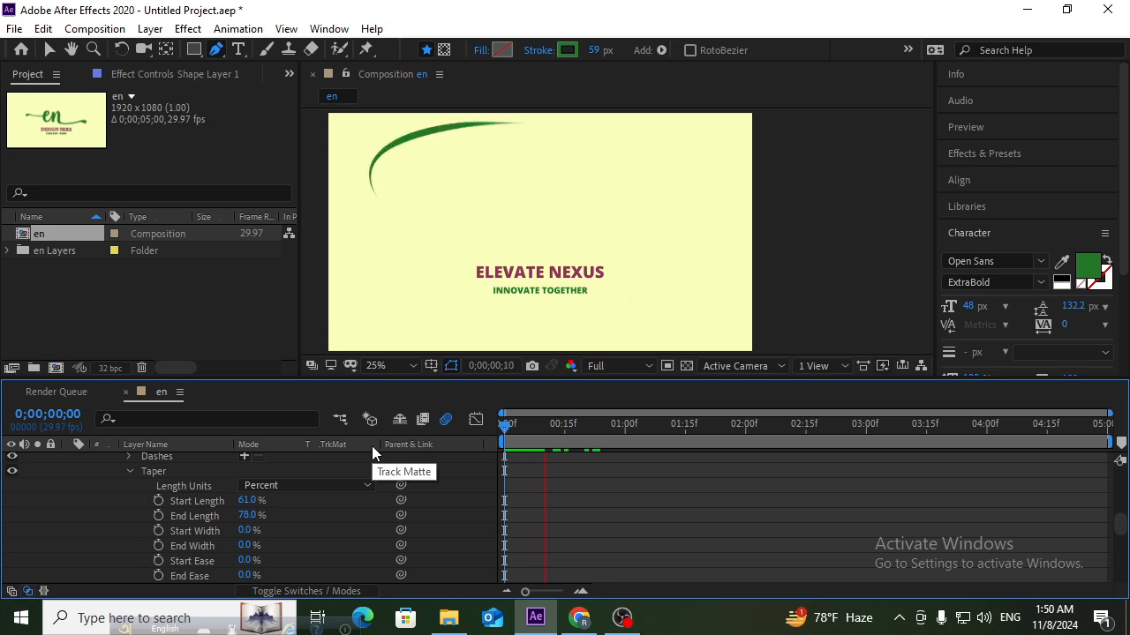
{"action": "key", "text": "space"}
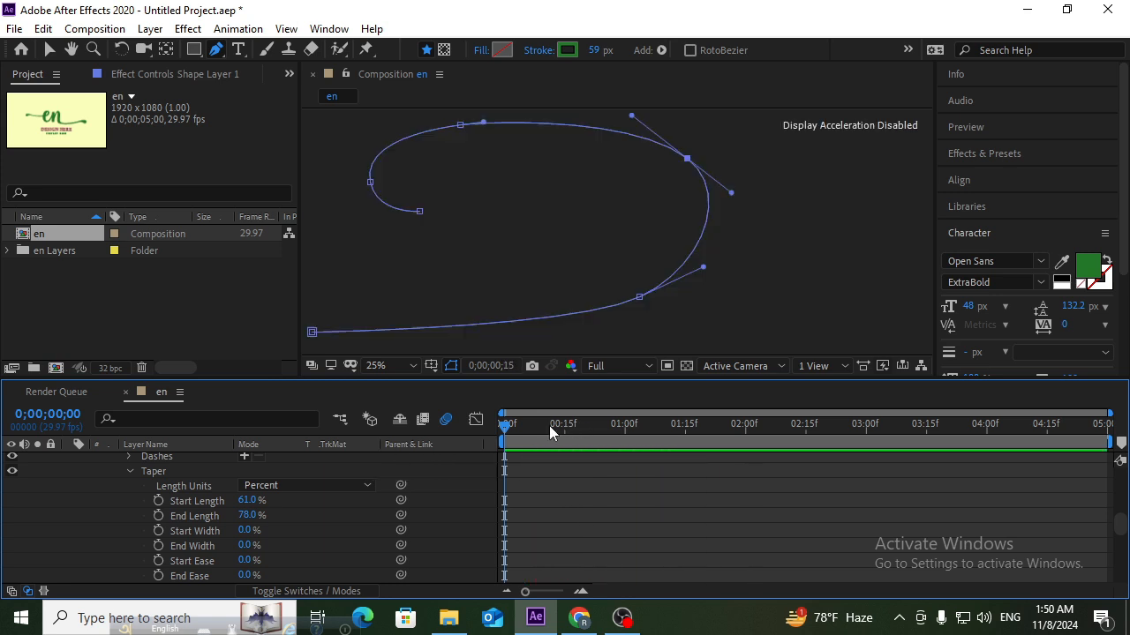
{"action": "key", "text": "space"}
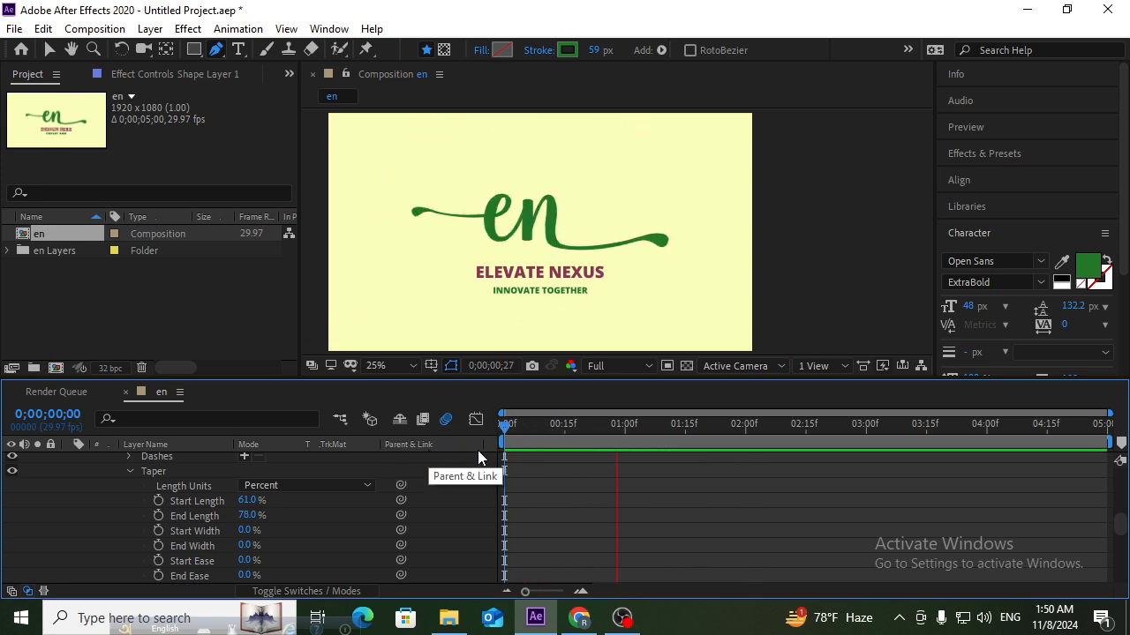
Step: Adjust both Bezier handles of the intro path's lower-right point to refine the curve, replaying the animation between adjustments
{"action": "left_click", "coordinate": [576, 426]}
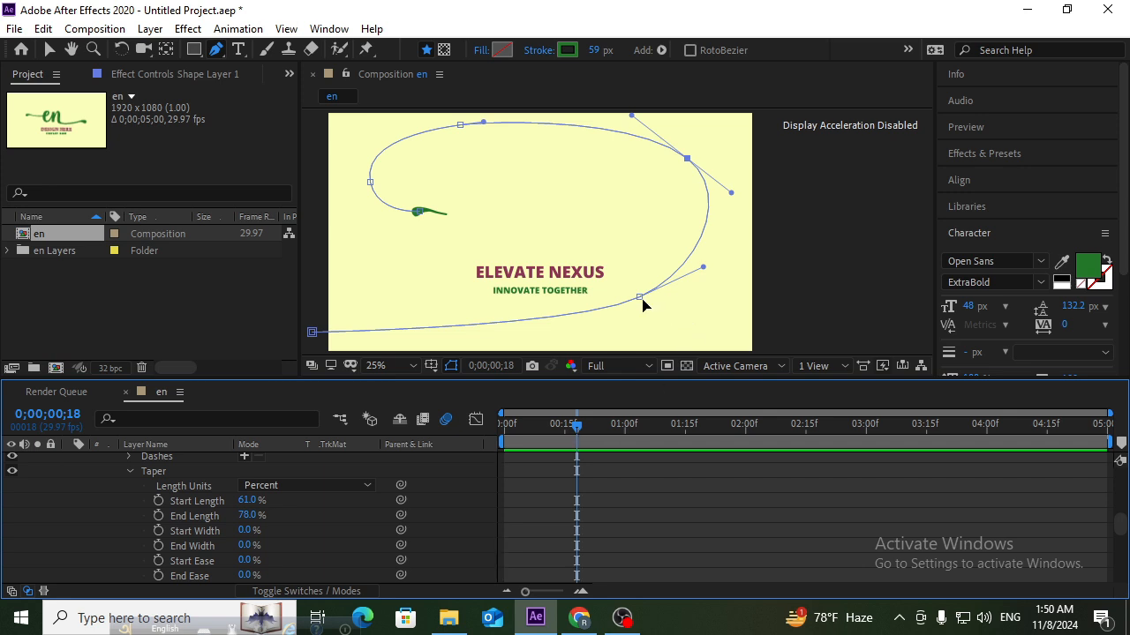
{"action": "left_click", "coordinate": [639, 299]}
{"action": "left_click_drag", "start_coordinate": [697, 265], "coordinate": [697, 267]}
{"action": "left_click_drag", "start_coordinate": [578, 428], "coordinate": [470, 432]}
{"action": "key", "text": "space"}
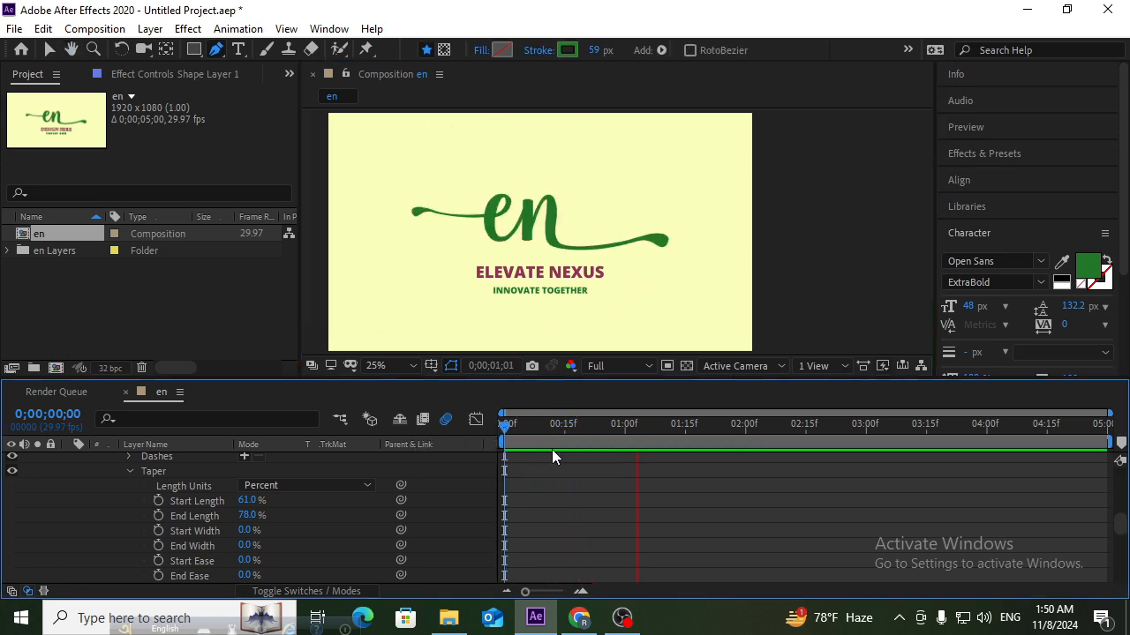
{"action": "left_click_drag", "start_coordinate": [605, 425], "coordinate": [572, 437]}
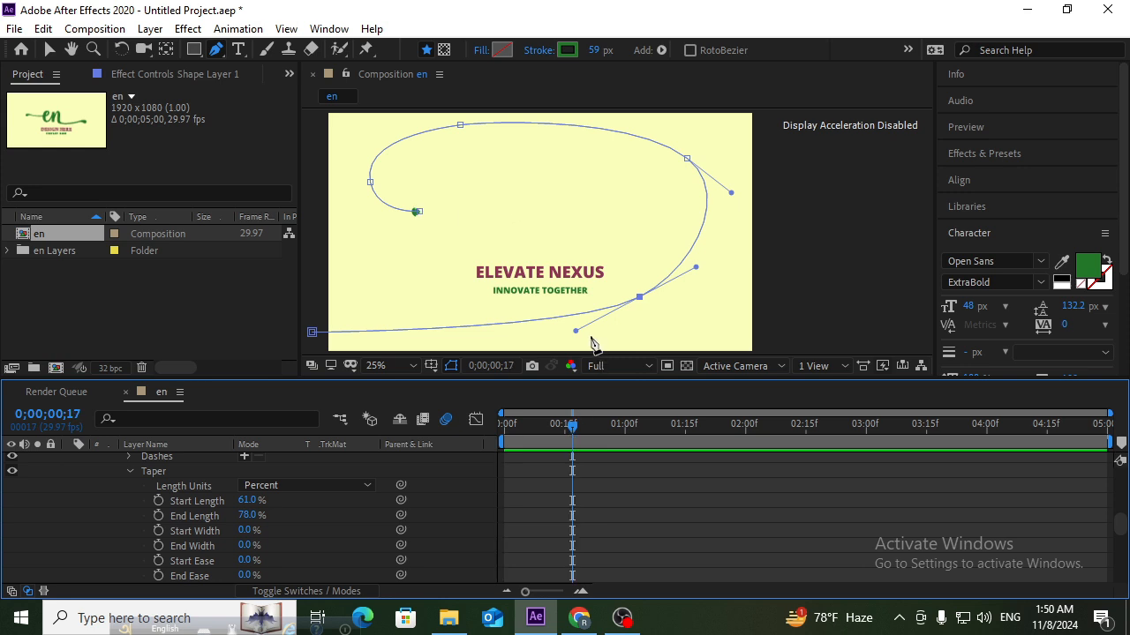
{"action": "left_click_drag", "start_coordinate": [575, 331], "coordinate": [586, 321]}
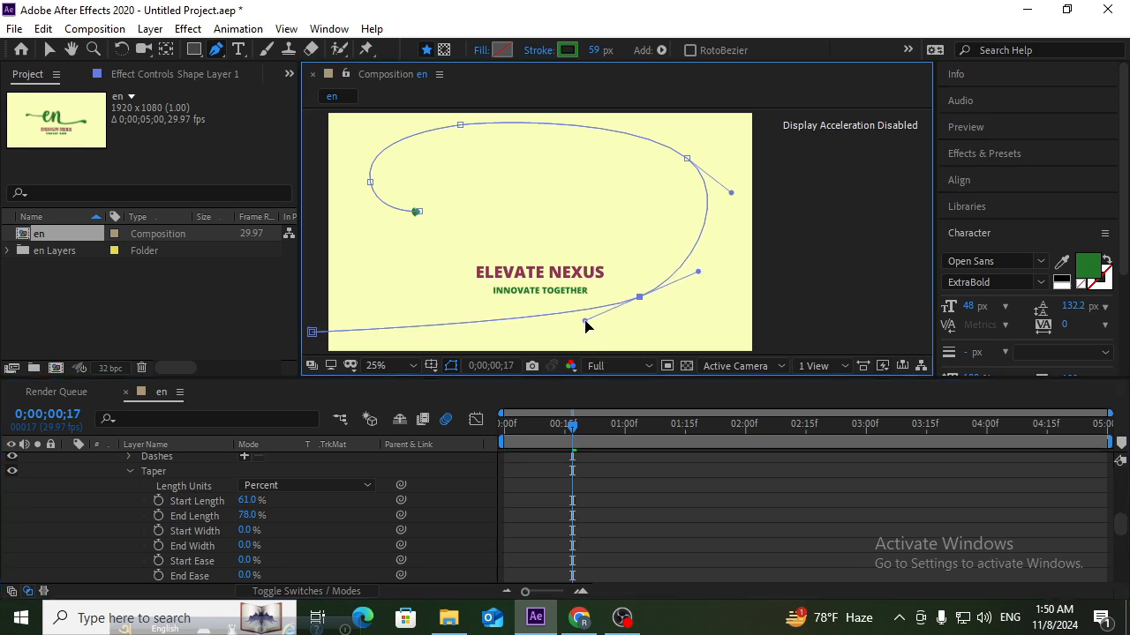
Step: Preview the stroke animation from the start and return to frame 13
{"action": "left_click_drag", "start_coordinate": [571, 426], "coordinate": [460, 442]}
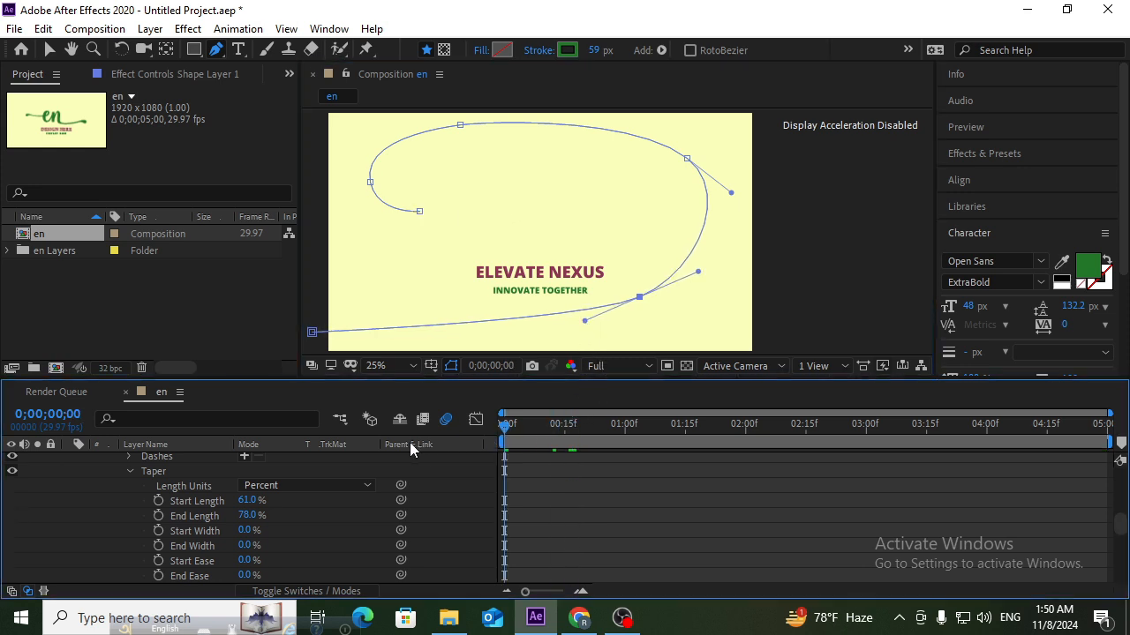
{"action": "key", "text": "space"}
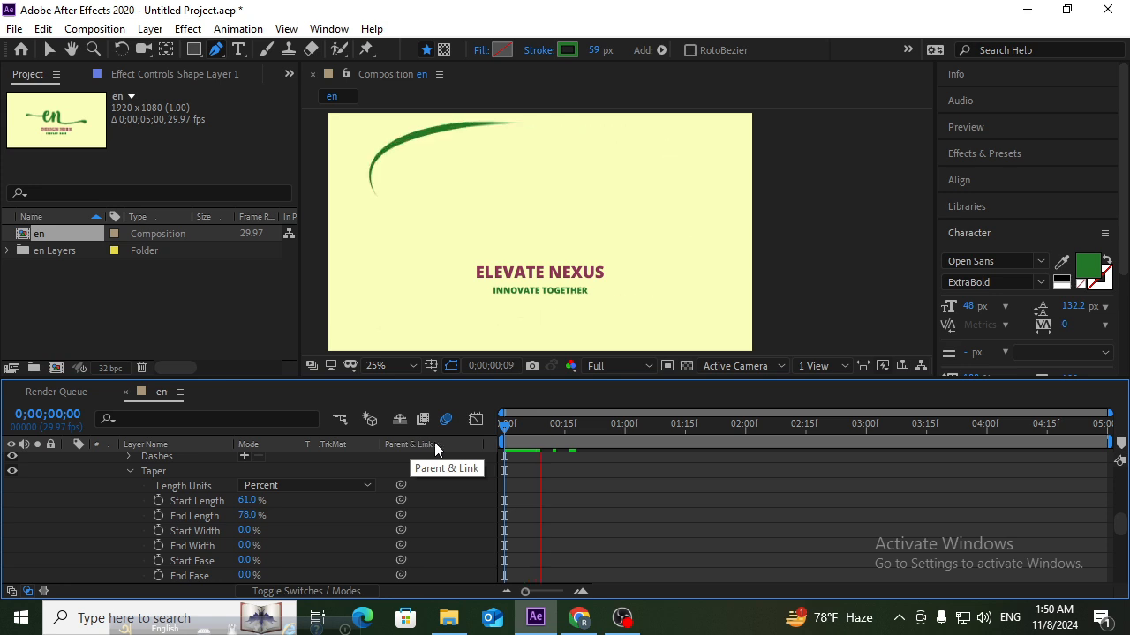
{"action": "left_click", "coordinate": [565, 430]}
{"action": "left_click_drag", "start_coordinate": [564, 430], "coordinate": [556, 431]}
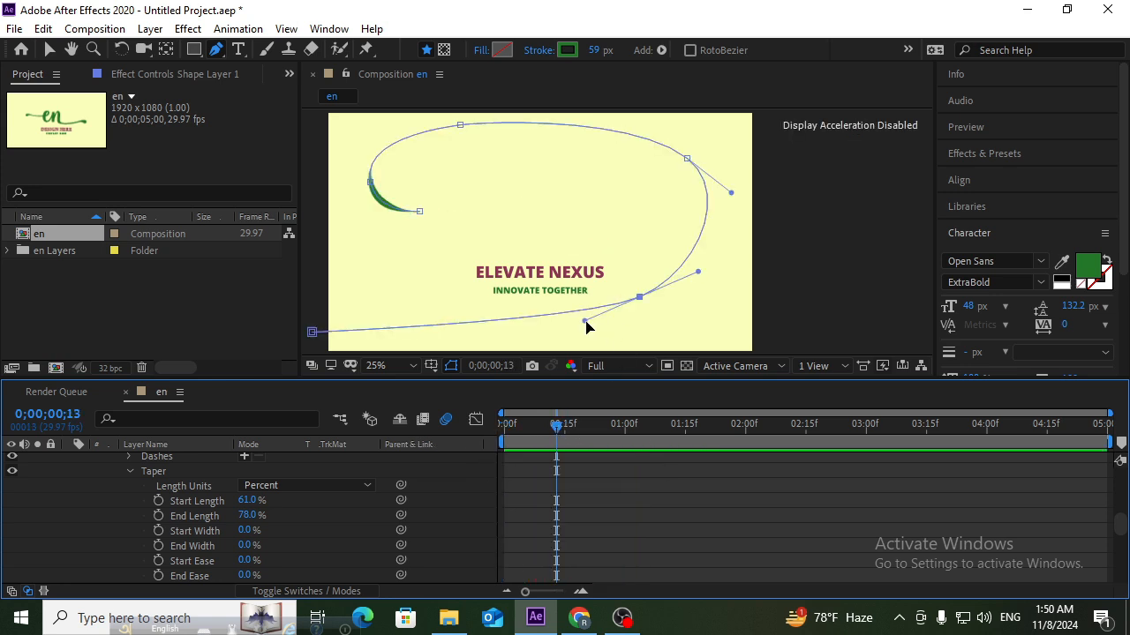
Step: Try a flatter Bezier handle on the incoming side of the intro path's lower-right point and replay the animation
{"action": "mouse_move", "coordinate": [585, 321]}
{"action": "left_mouse_down"}
{"action": "mouse_move", "coordinate": [597, 319]}
{"action": "mouse_move", "coordinate": [572, 319]}
{"action": "left_mouse_up"}
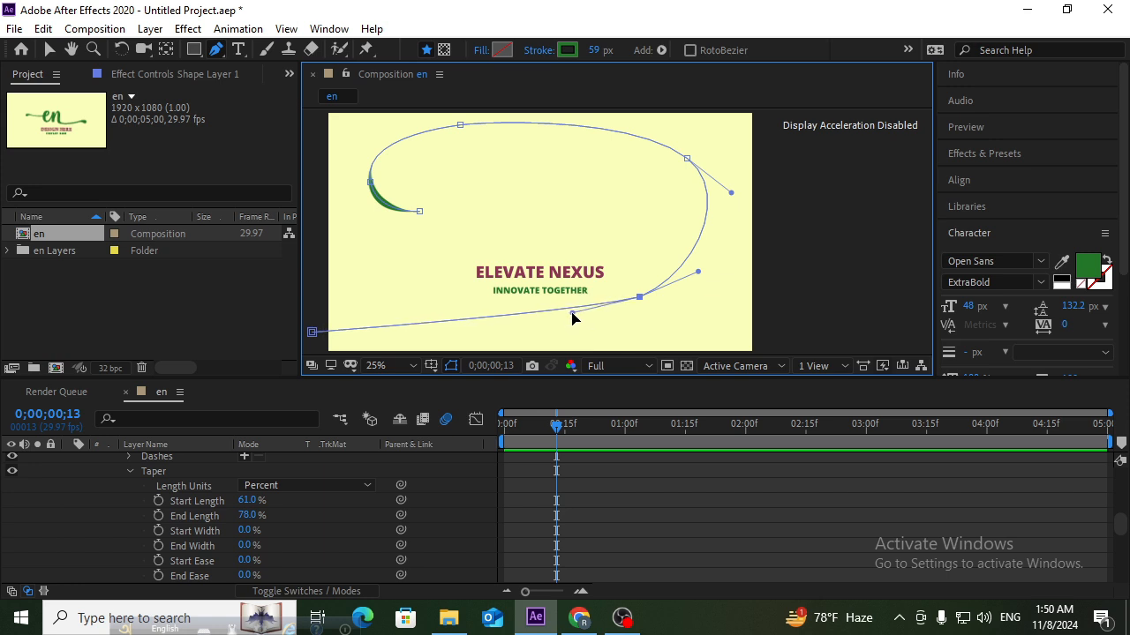
{"action": "mouse_move", "coordinate": [557, 427]}
{"action": "left_mouse_down"}
{"action": "mouse_move", "coordinate": [503, 435]}
{"action": "mouse_move", "coordinate": [577, 435]}
{"action": "left_mouse_up"}
{"action": "key", "text": "space"}
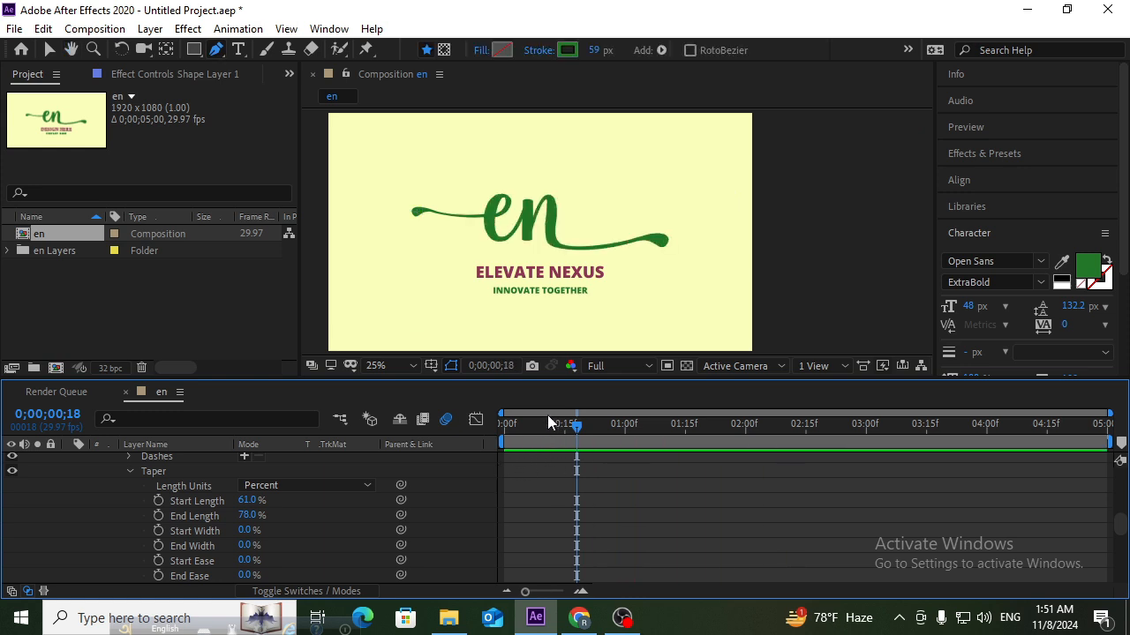
{"action": "left_click", "coordinate": [540, 425]}
{"action": "left_click", "coordinate": [506, 427]}
{"action": "key", "text": "space"}
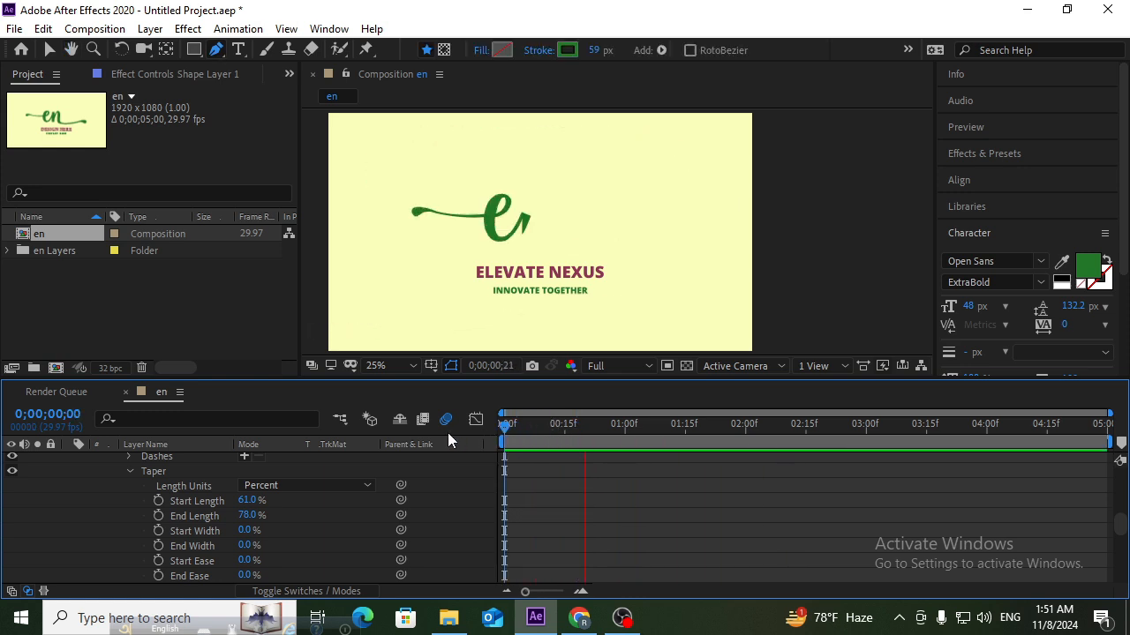
{"action": "key", "text": "g"}
{"action": "left_click", "coordinate": [556, 425]}
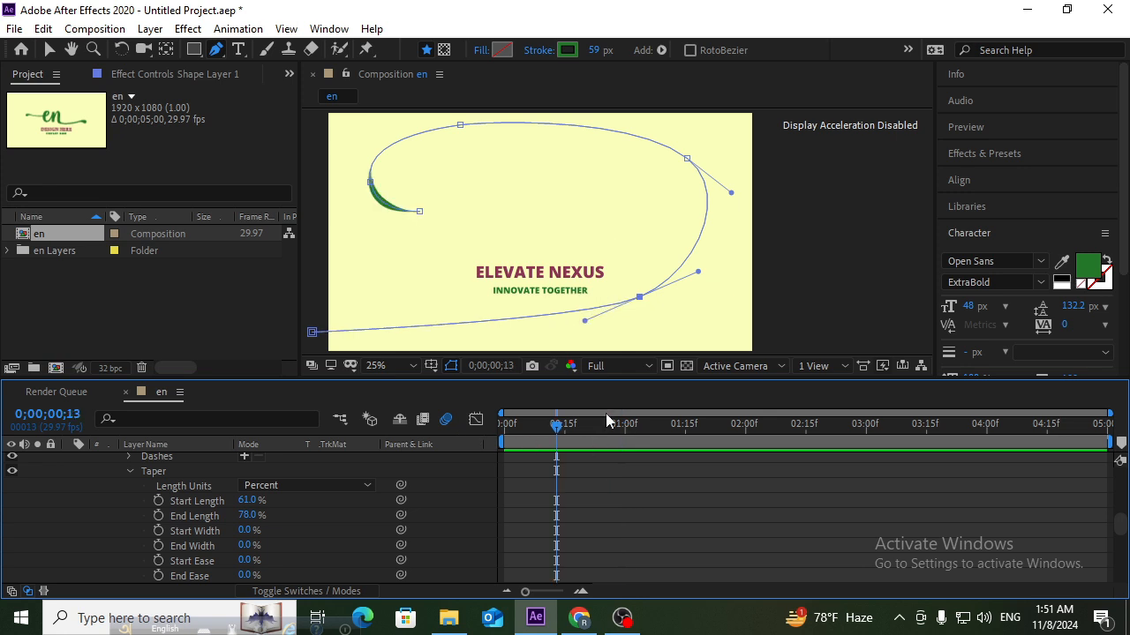
Step: Lengthen and flatten both Bezier handles of the intro path's lower-right point to widen the curve, previewing the animation between adjustments
{"action": "left_click_drag", "start_coordinate": [585, 321], "coordinate": [588, 327]}
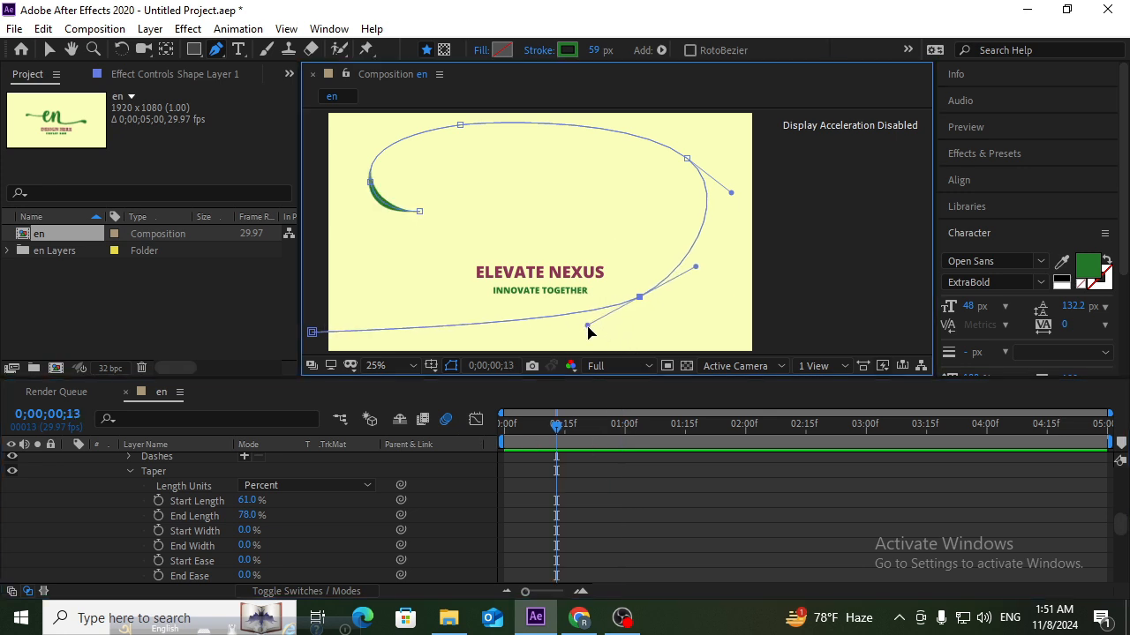
{"action": "left_click_drag", "start_coordinate": [559, 425], "coordinate": [430, 431]}
{"action": "key", "text": "space"}
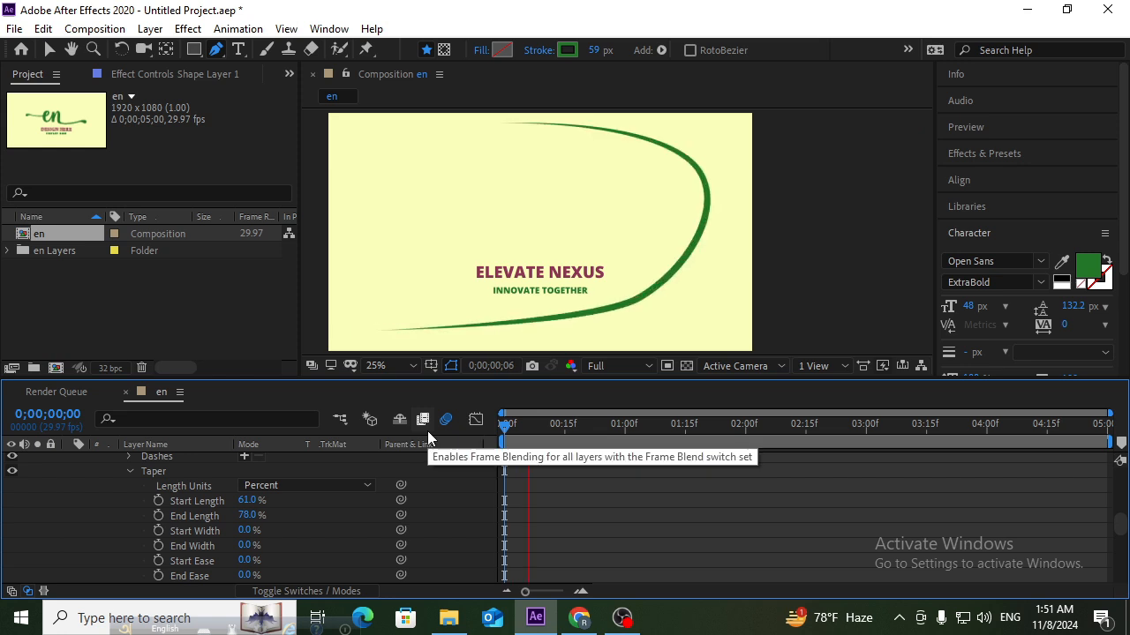
{"action": "mouse_move", "coordinate": [526, 430]}
{"action": "left_mouse_down"}
{"action": "mouse_move", "coordinate": [601, 434]}
{"action": "mouse_move", "coordinate": [525, 434]}
{"action": "left_mouse_up"}
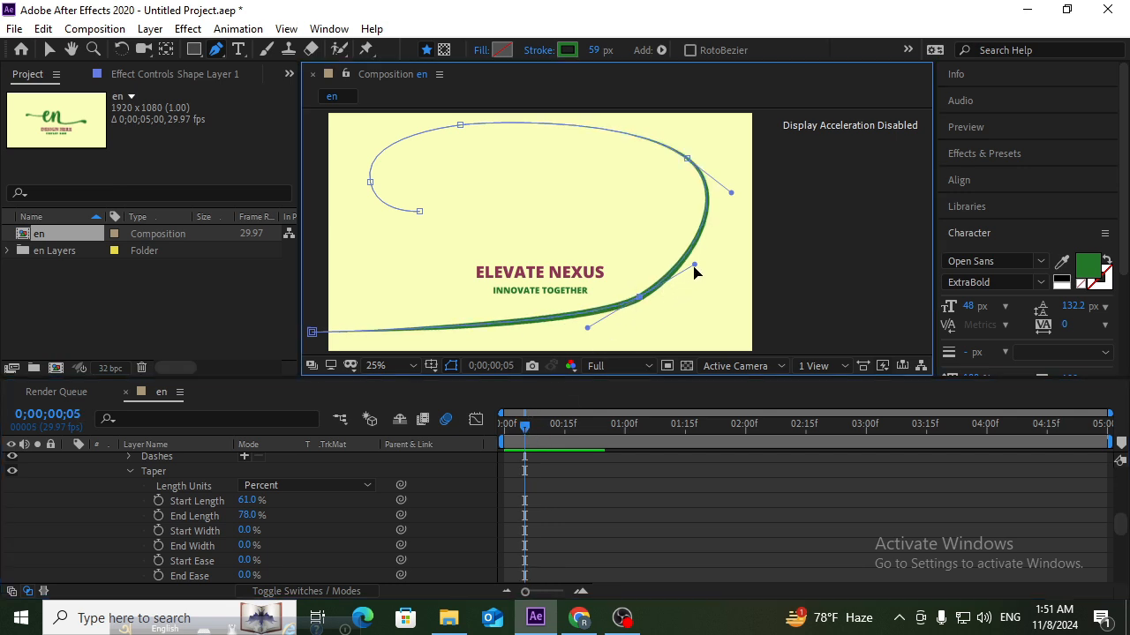
{"action": "mouse_move", "coordinate": [695, 268]}
{"action": "left_mouse_down"}
{"action": "mouse_move", "coordinate": [715, 272]}
{"action": "mouse_move", "coordinate": [737, 255]}
{"action": "left_mouse_up"}
{"action": "left_click_drag", "start_coordinate": [586, 323], "coordinate": [558, 326]}
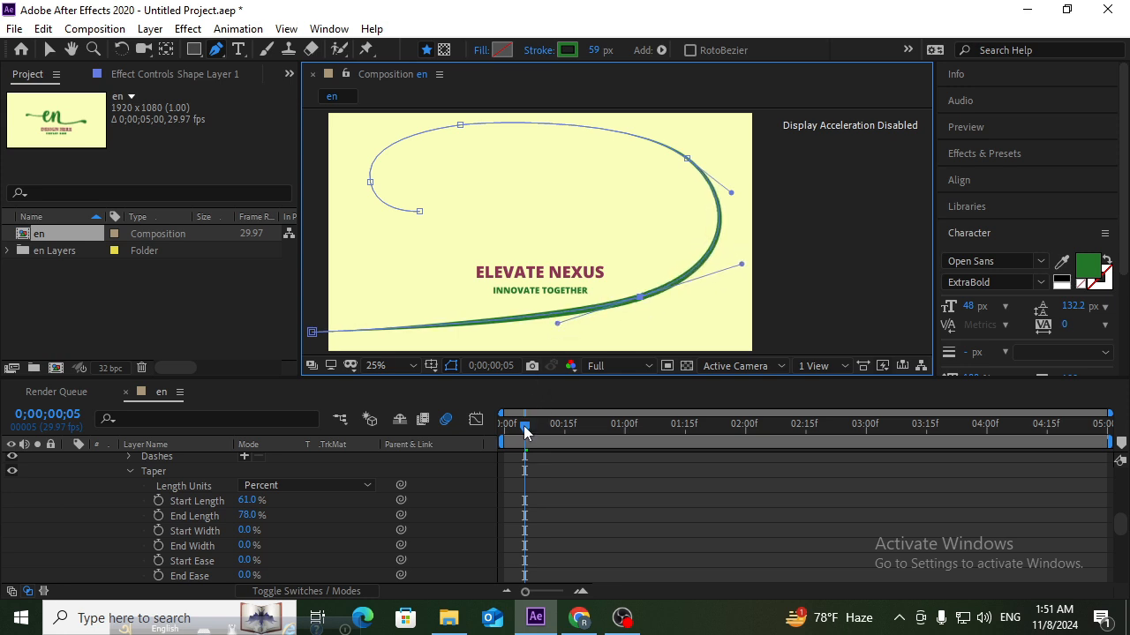
{"action": "left_click_drag", "start_coordinate": [525, 430], "coordinate": [490, 430]}
{"action": "left_click", "coordinate": [439, 430]}
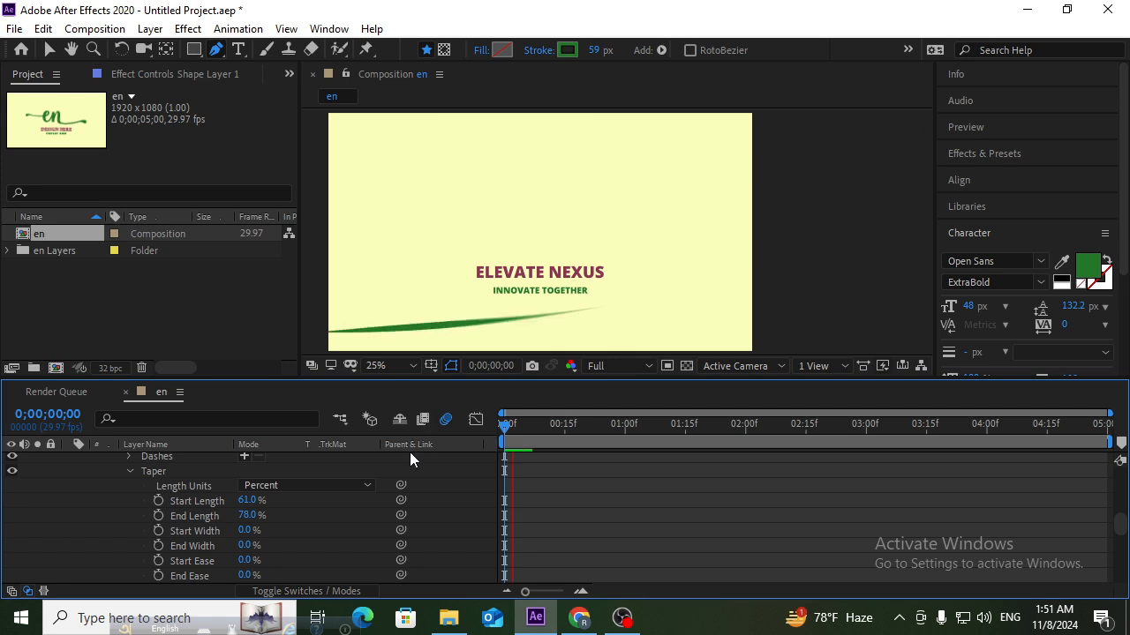
{"action": "key", "text": "space"}
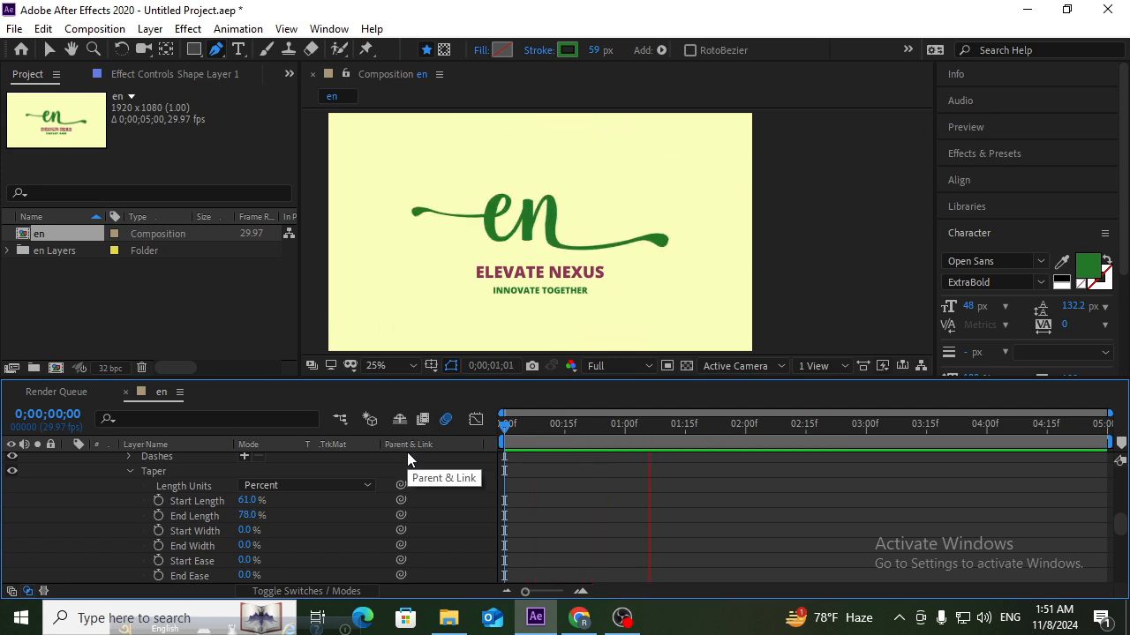
Step: Replay the animation from the start to check the reshaped stroke's flow into the logo
{"action": "left_click_drag", "start_coordinate": [547, 430], "coordinate": [468, 433]}
{"action": "key", "text": "space"}
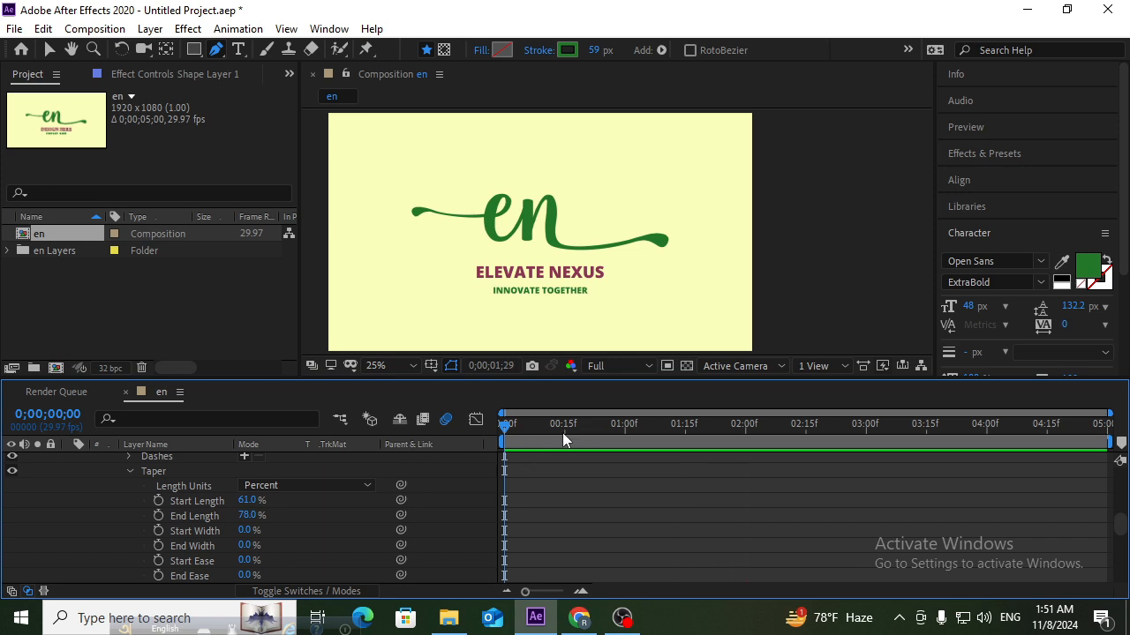
{"action": "left_click_drag", "start_coordinate": [562, 433], "coordinate": [452, 434]}
{"action": "key", "text": "space"}
{"action": "key", "text": "space"}
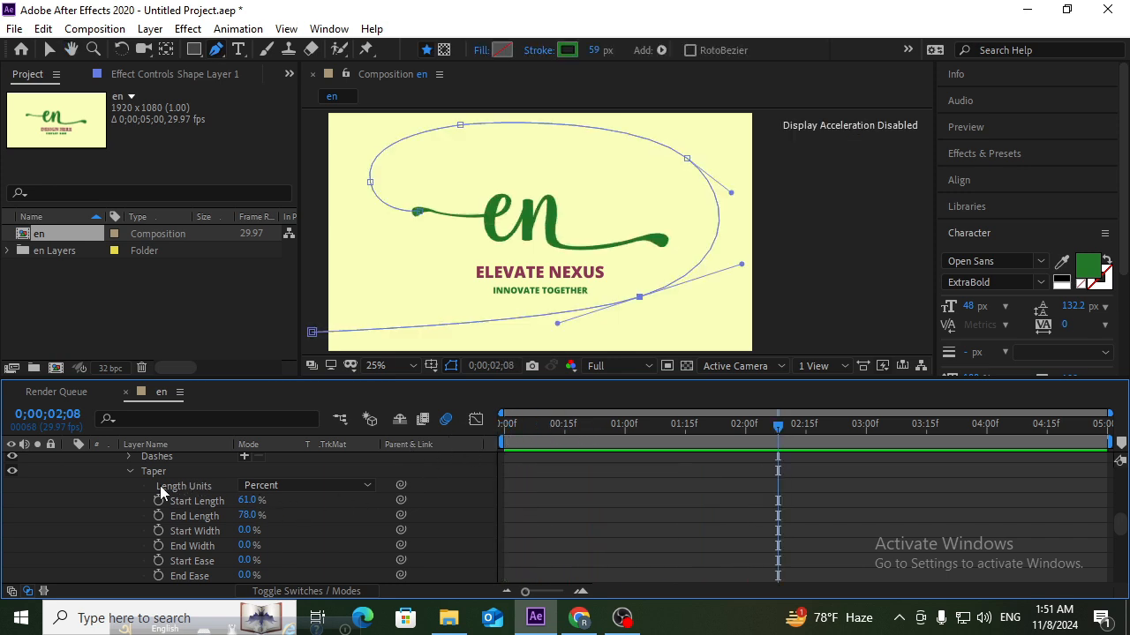
Step: Collapse the shape layers' properties, enable motion blur on Shape Layer 2, and preview the animation from the start
{"action": "scroll", "coordinate": [157, 485], "scroll_direction": "up", "scroll_amount": 6}
{"action": "left_click", "coordinate": [69, 459]}
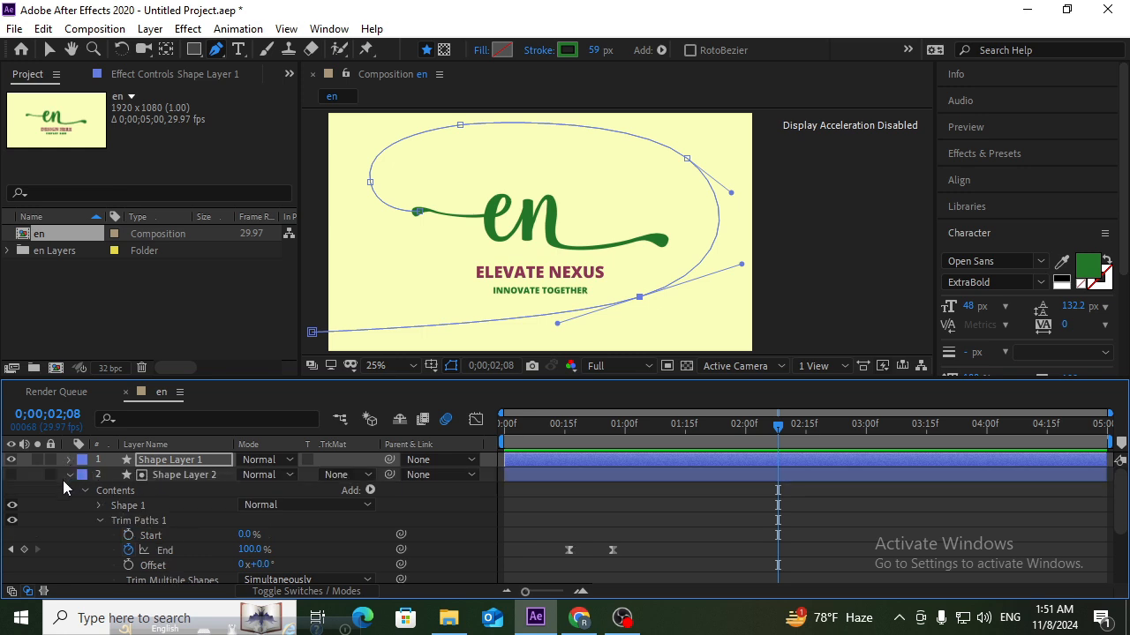
{"action": "left_click", "coordinate": [273, 590]}
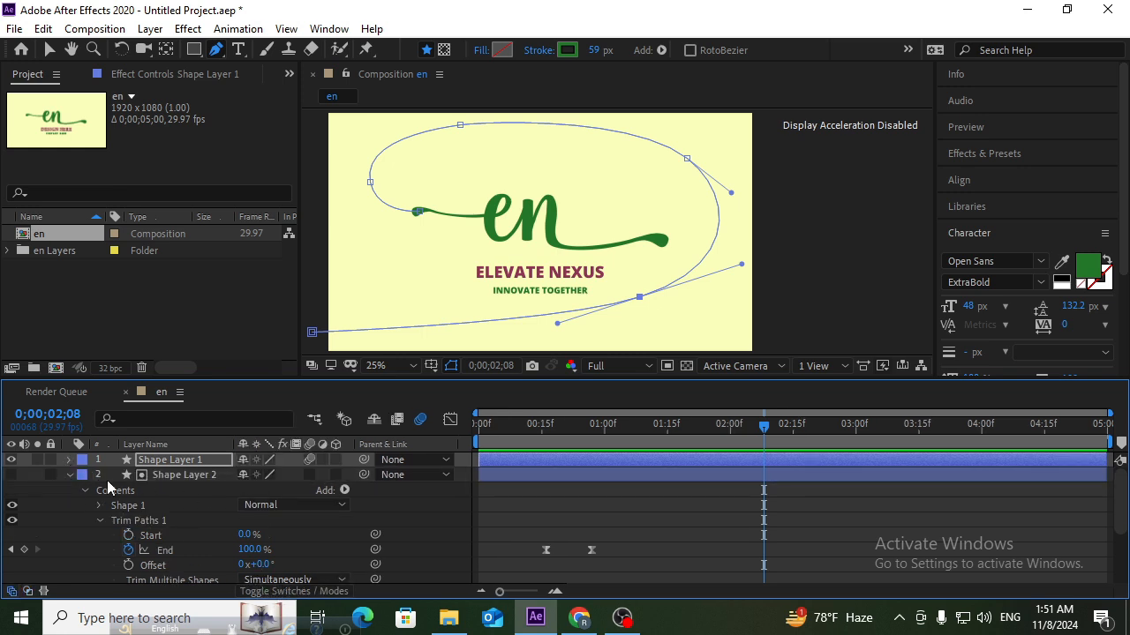
{"action": "left_click", "coordinate": [70, 475]}
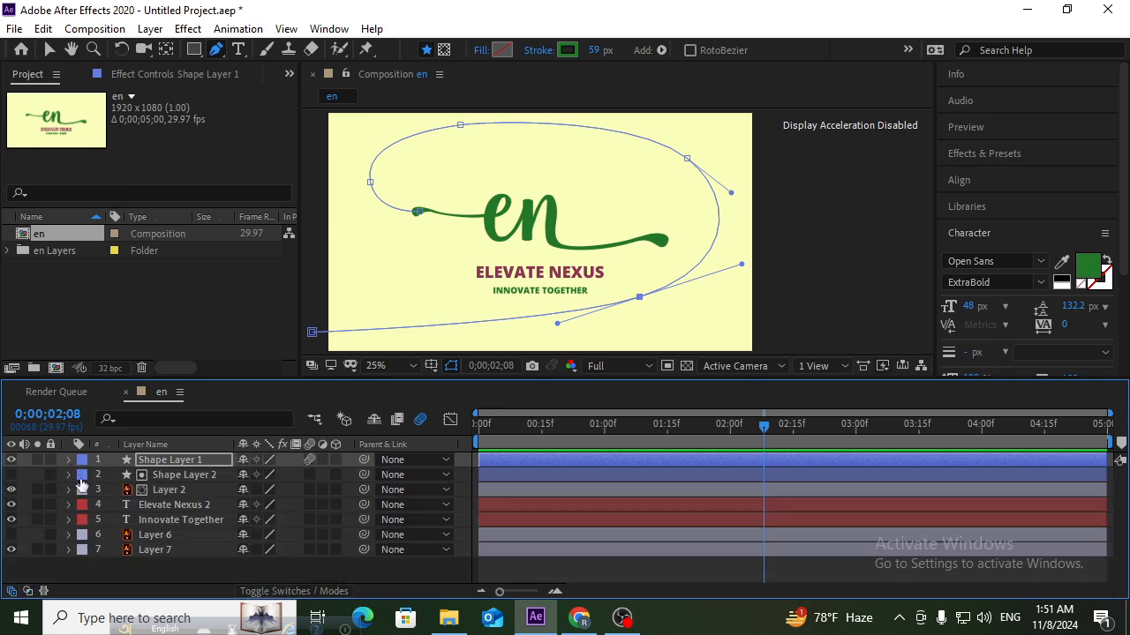
{"action": "left_click", "coordinate": [309, 474]}
{"action": "key", "text": "Home"}
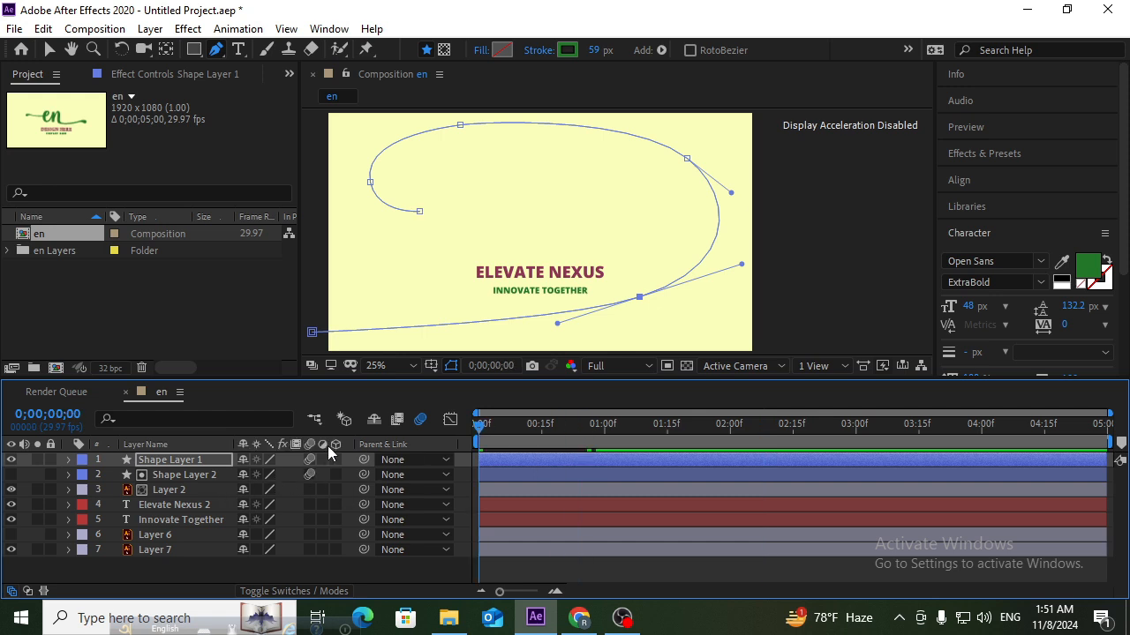
{"action": "key", "text": "space"}
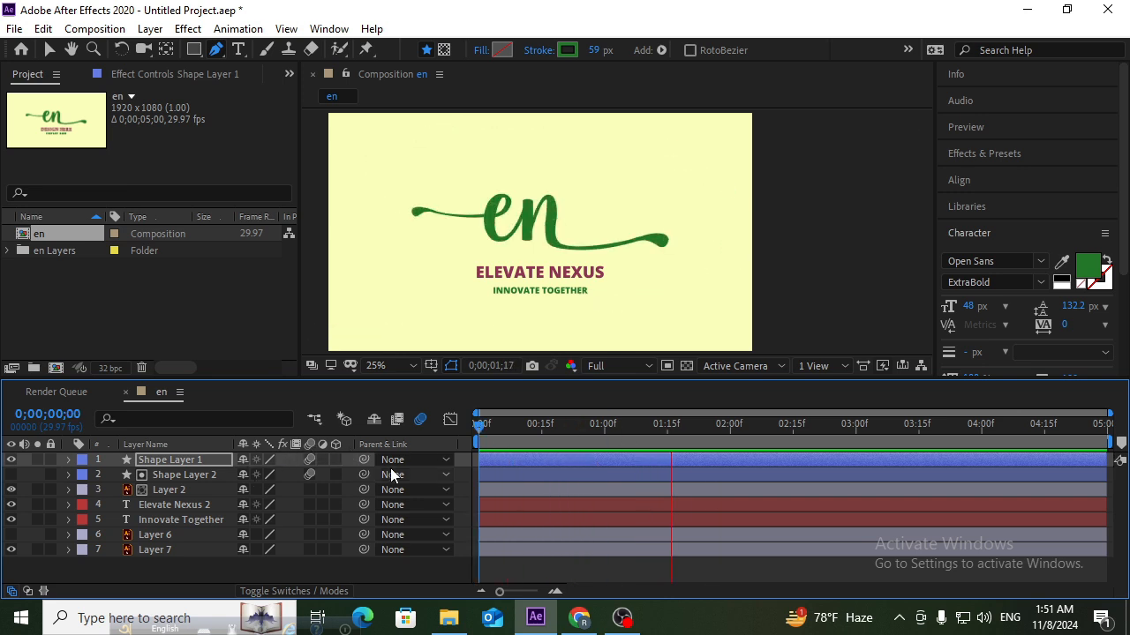
{"action": "key", "text": "space"}
Step: Move Shape Layer 2's last Trim Paths End keyframe to 0;00;01;00 and preview the slower logo reveal
{"action": "left_click", "coordinate": [185, 475]}
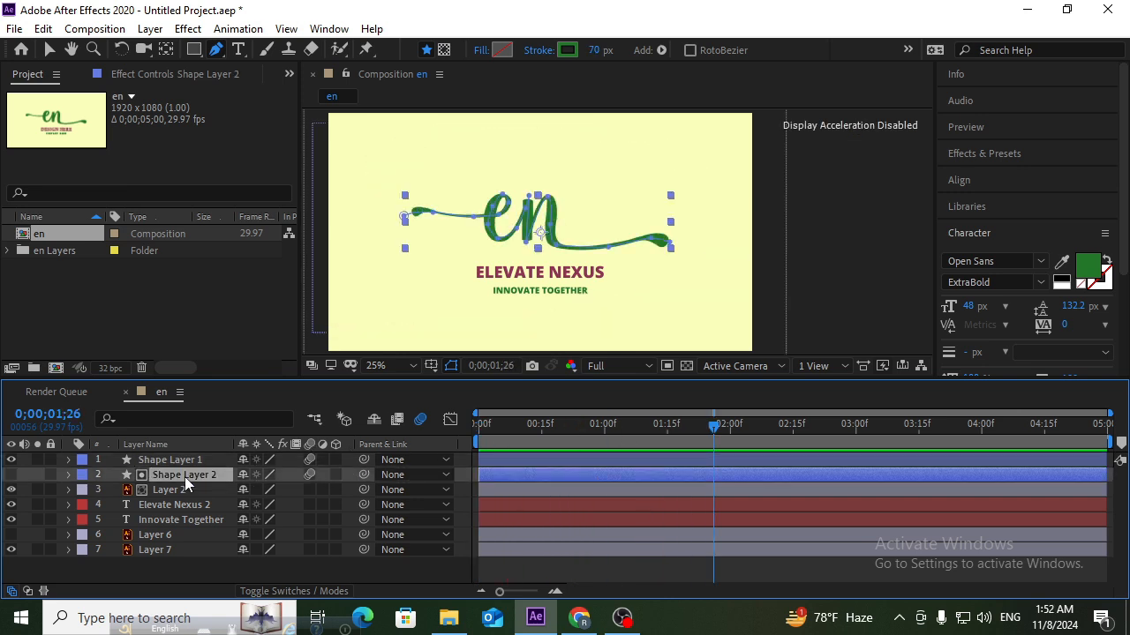
{"action": "key", "text": "u"}
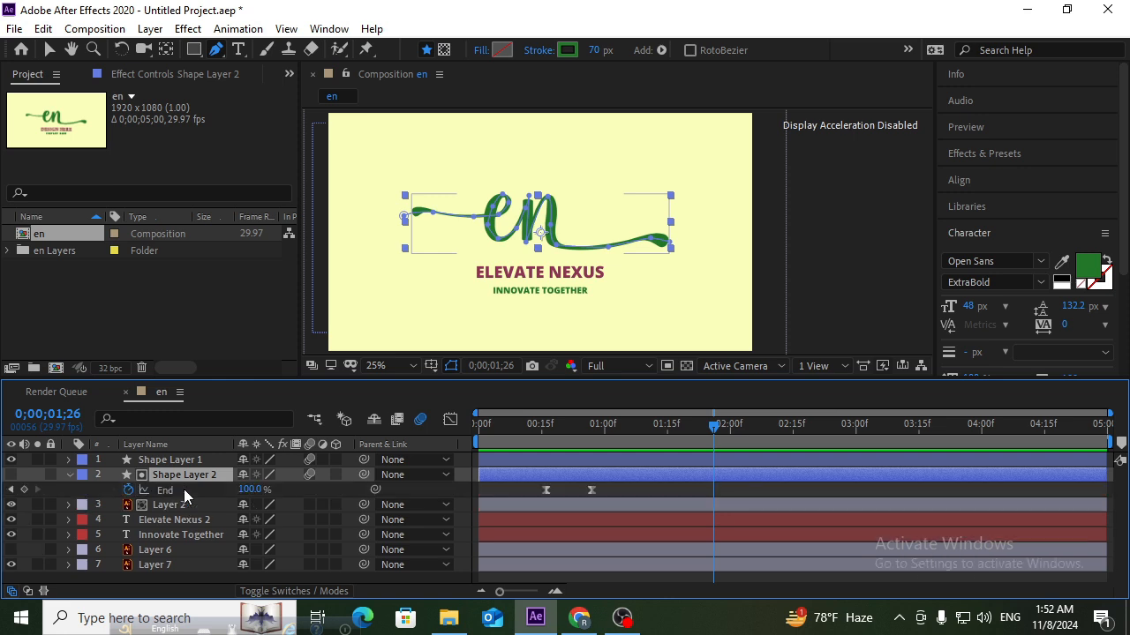
{"action": "left_click", "coordinate": [601, 431]}
{"action": "left_click", "coordinate": [604, 430]}
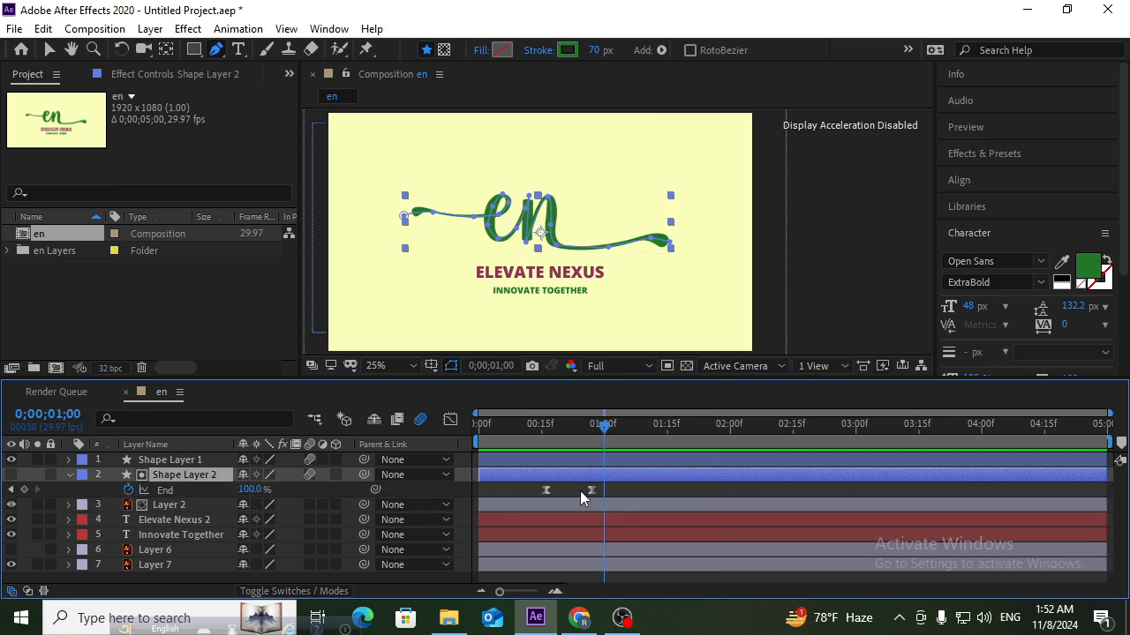
{"action": "left_click_drag", "start_coordinate": [586, 491], "coordinate": [599, 490]}
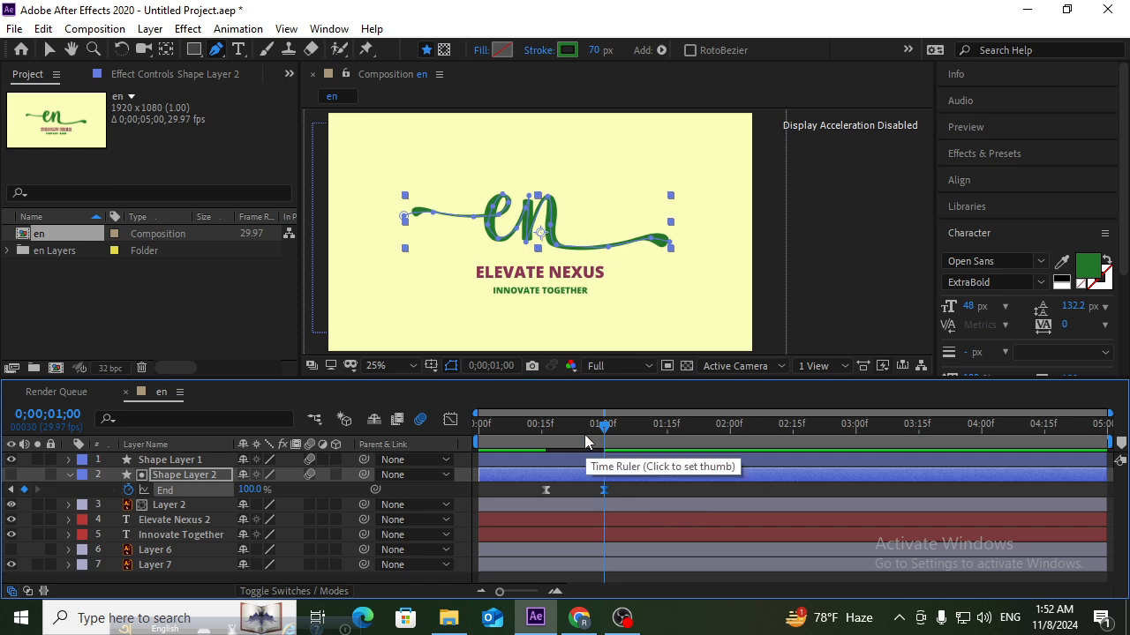
{"action": "left_click", "coordinate": [533, 441]}
{"action": "key", "text": "space"}
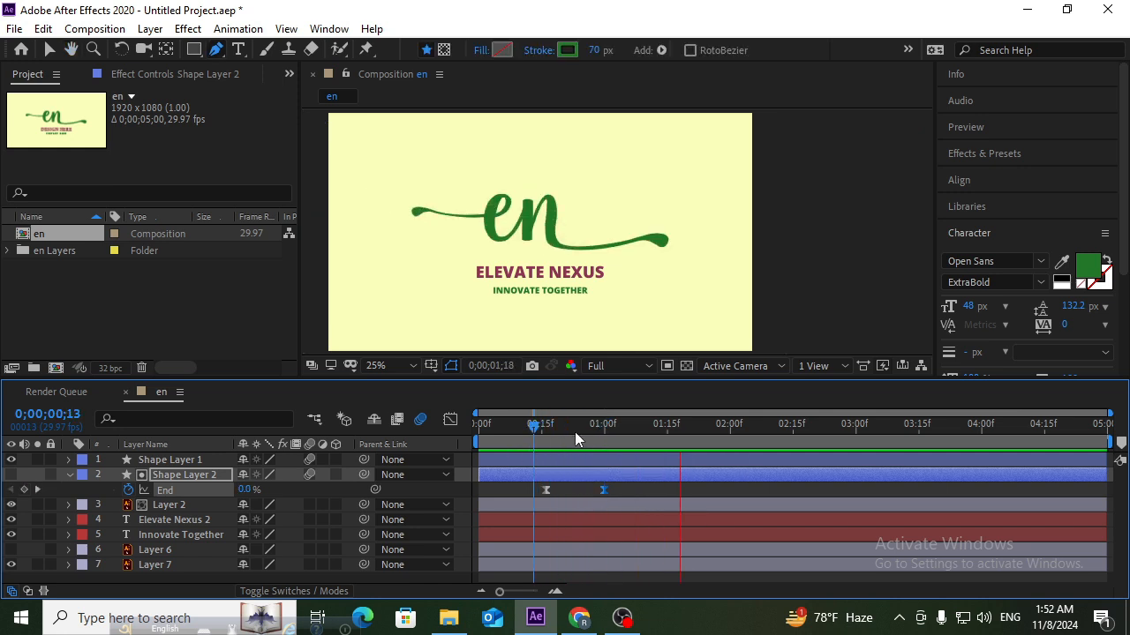
Step: Replay the full animation from the start several times to check the logo reveal's timing
{"action": "key", "text": "space"}
{"action": "key", "text": "space"}
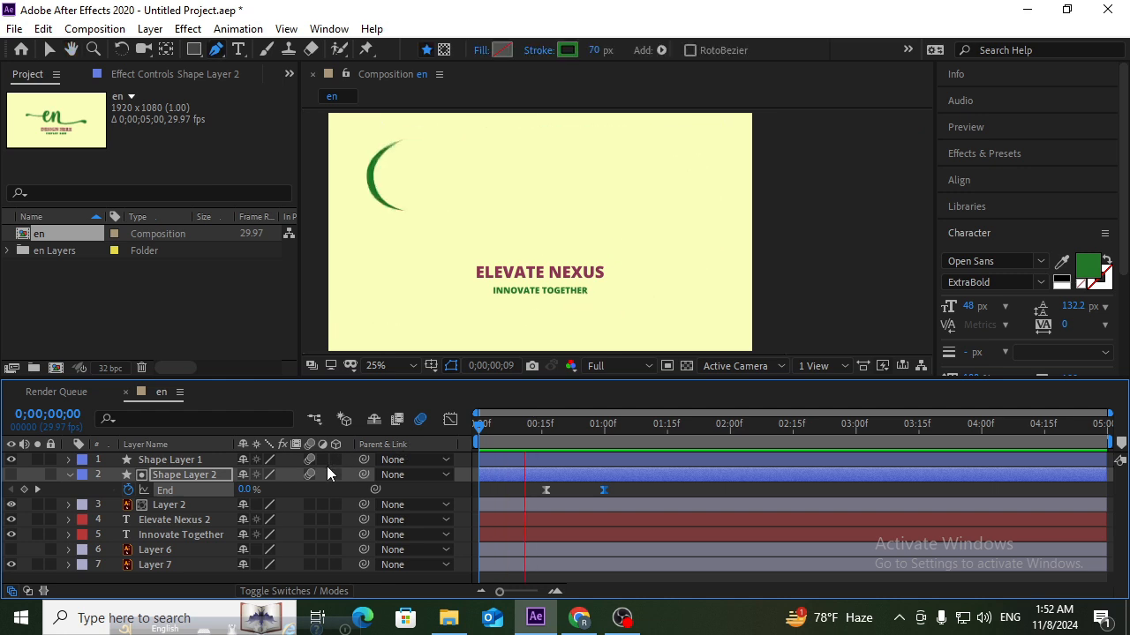
{"action": "key", "text": "space"}
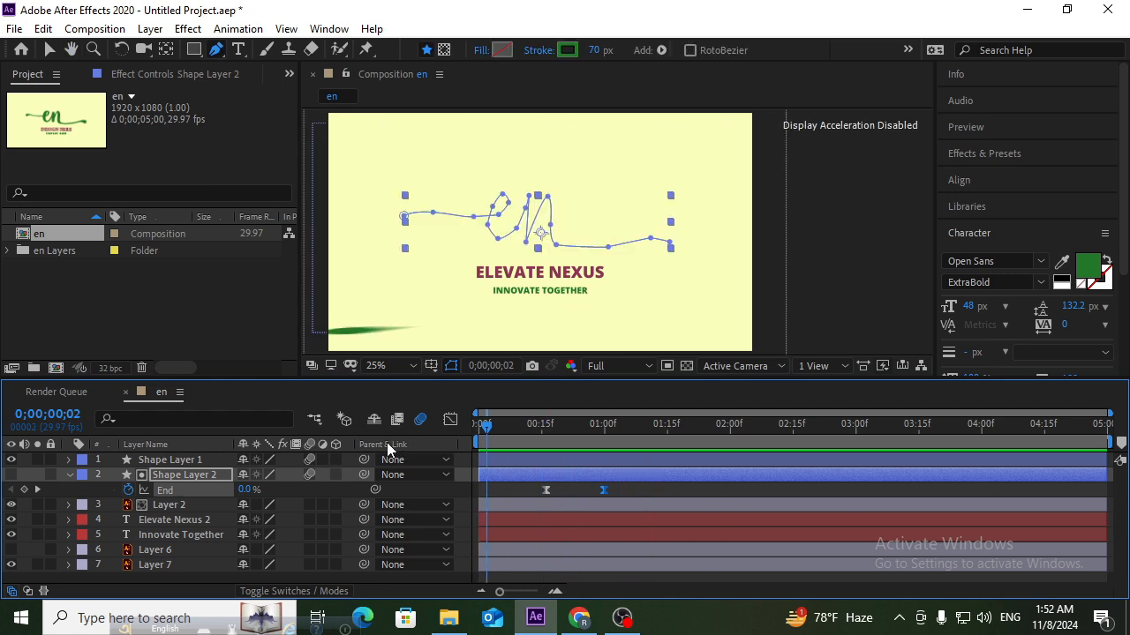
{"action": "key", "text": "space"}
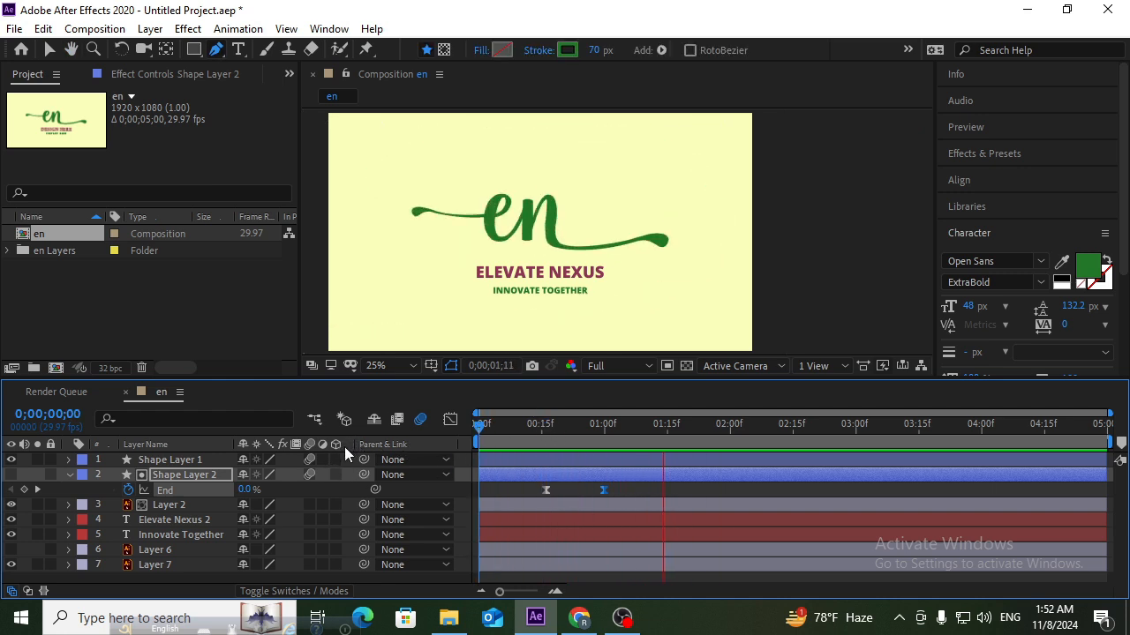
{"action": "left_click", "coordinate": [541, 427]}
{"action": "key", "text": "space"}
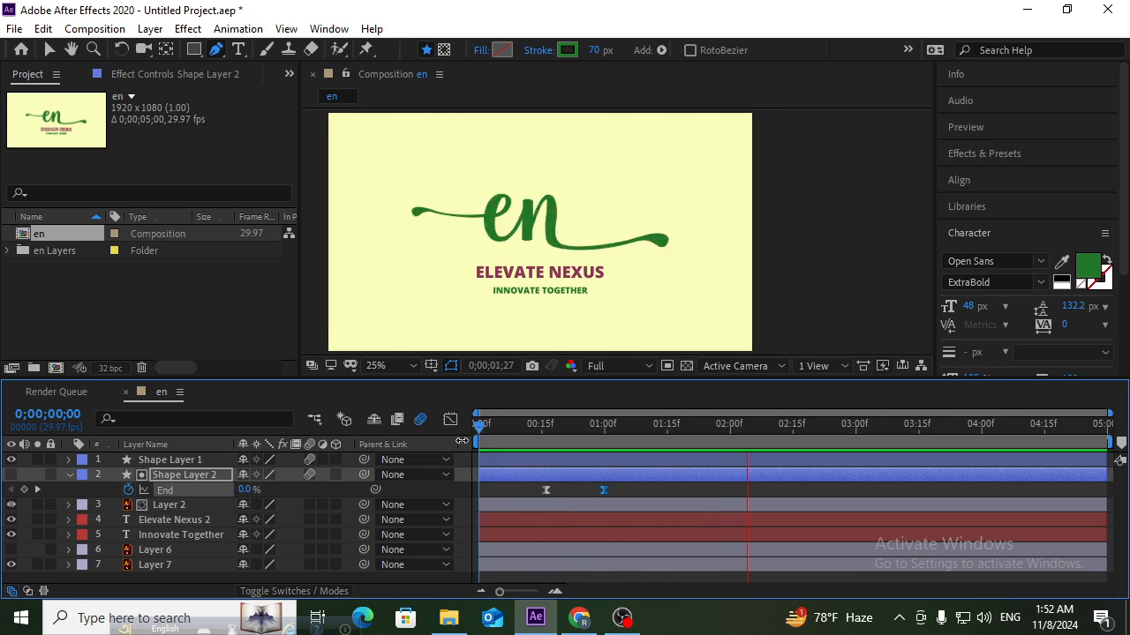
{"action": "left_click_drag", "start_coordinate": [771, 430], "coordinate": [373, 440]}
{"action": "key", "text": "space"}
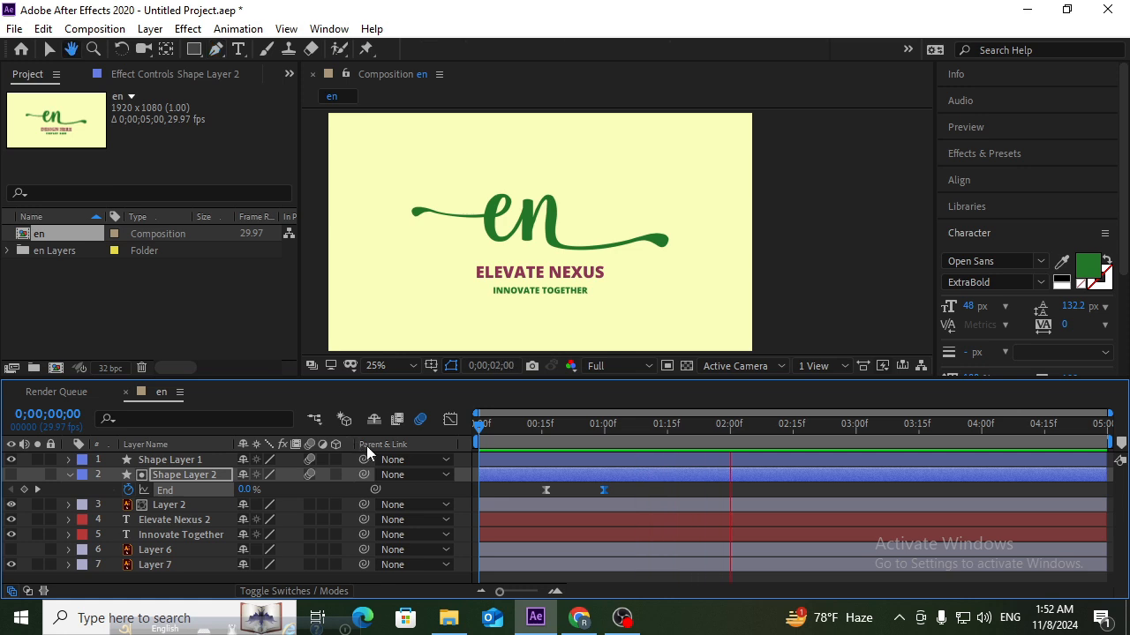
{"action": "key", "text": "space"}
Step: Collapse Shape Layer 2 and pre-compose the Elevate Nexus 2 text layer into a new composition named "Elevate Nexus"
{"action": "left_click", "coordinate": [609, 429]}
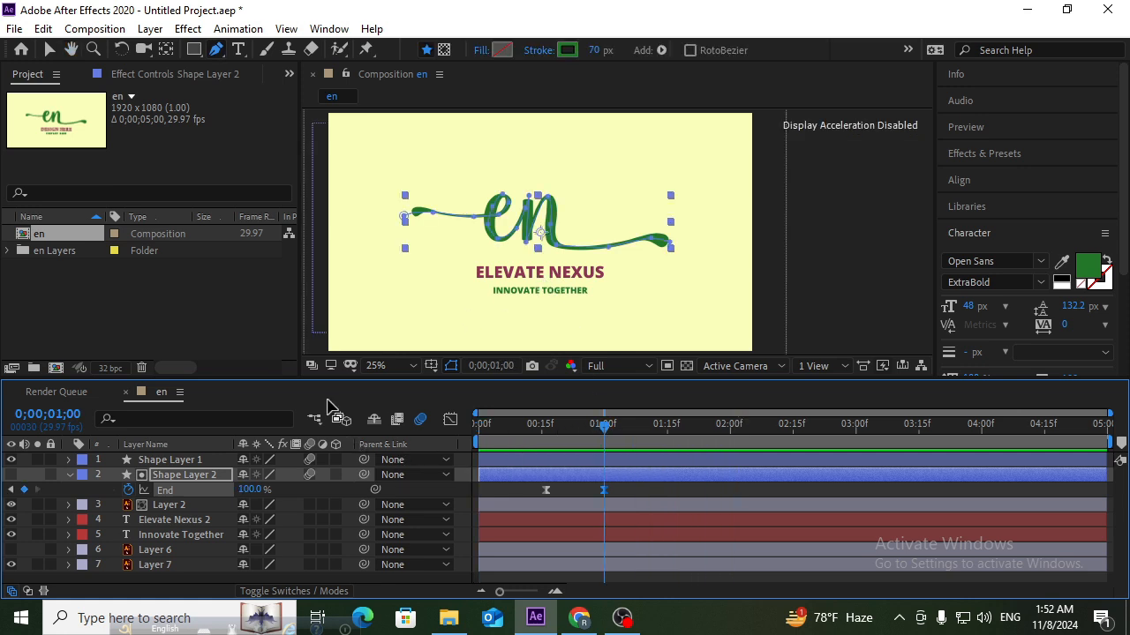
{"action": "left_click", "coordinate": [68, 476]}
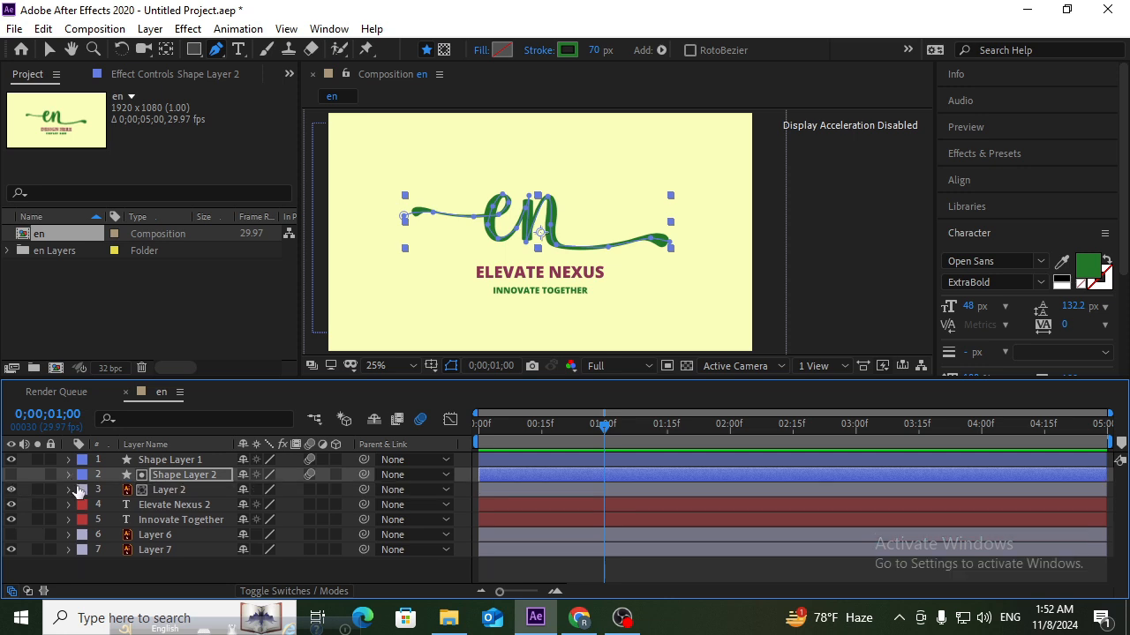
{"action": "left_click", "coordinate": [154, 504]}
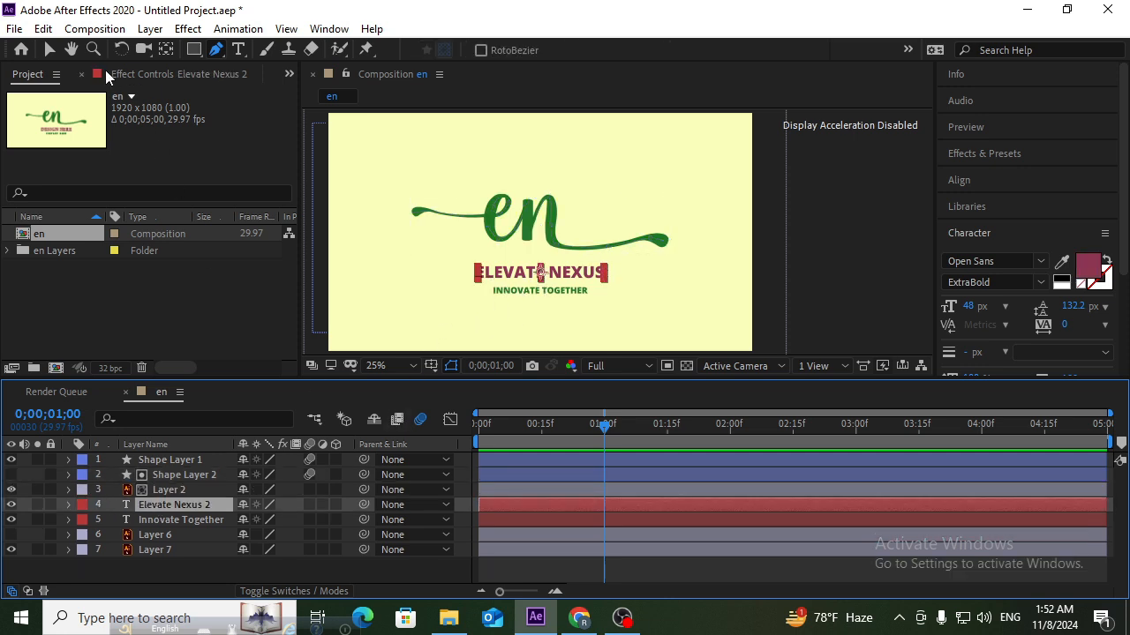
{"action": "left_click", "coordinate": [51, 51]}
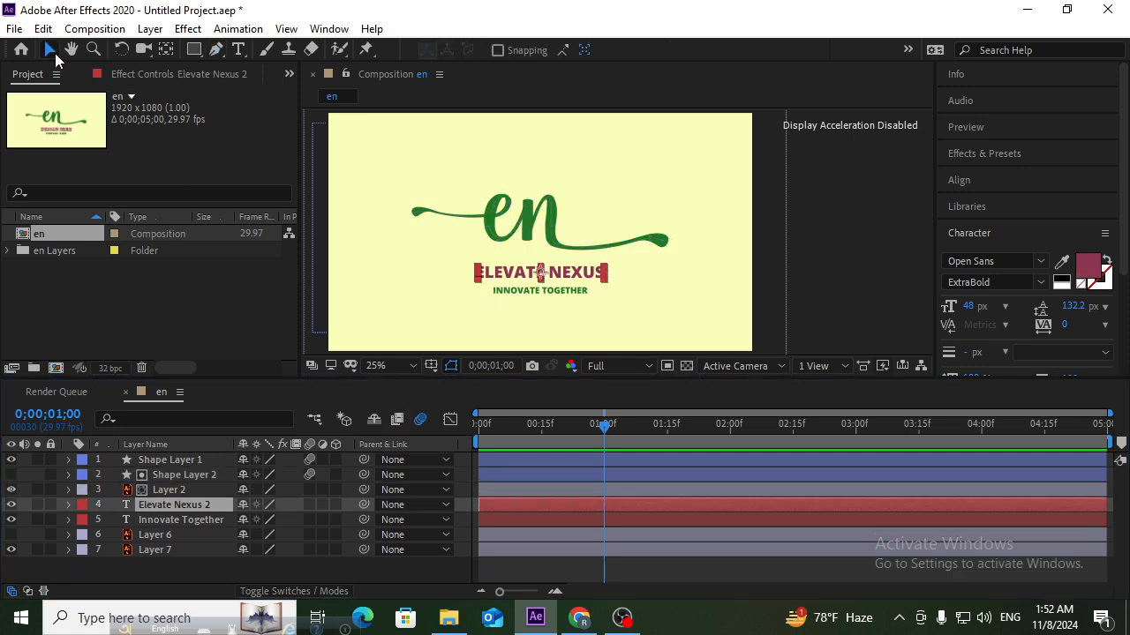
{"action": "right_click", "coordinate": [180, 504]}
{"action": "left_click", "coordinate": [233, 508]}
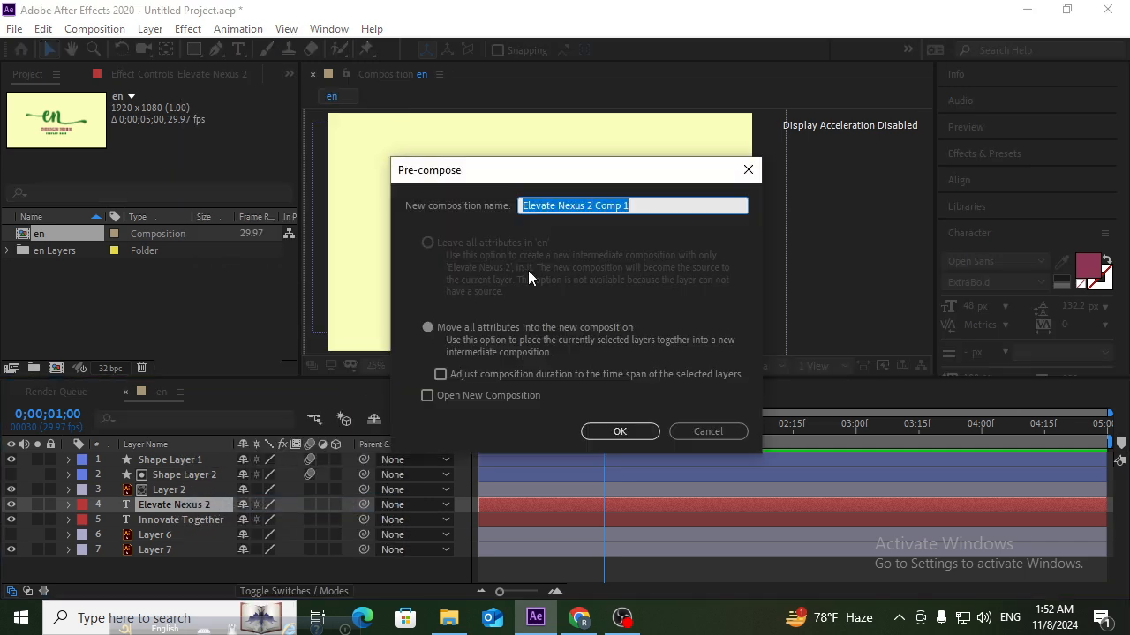
{"action": "left_click_drag", "start_coordinate": [593, 206], "coordinate": [647, 207]}
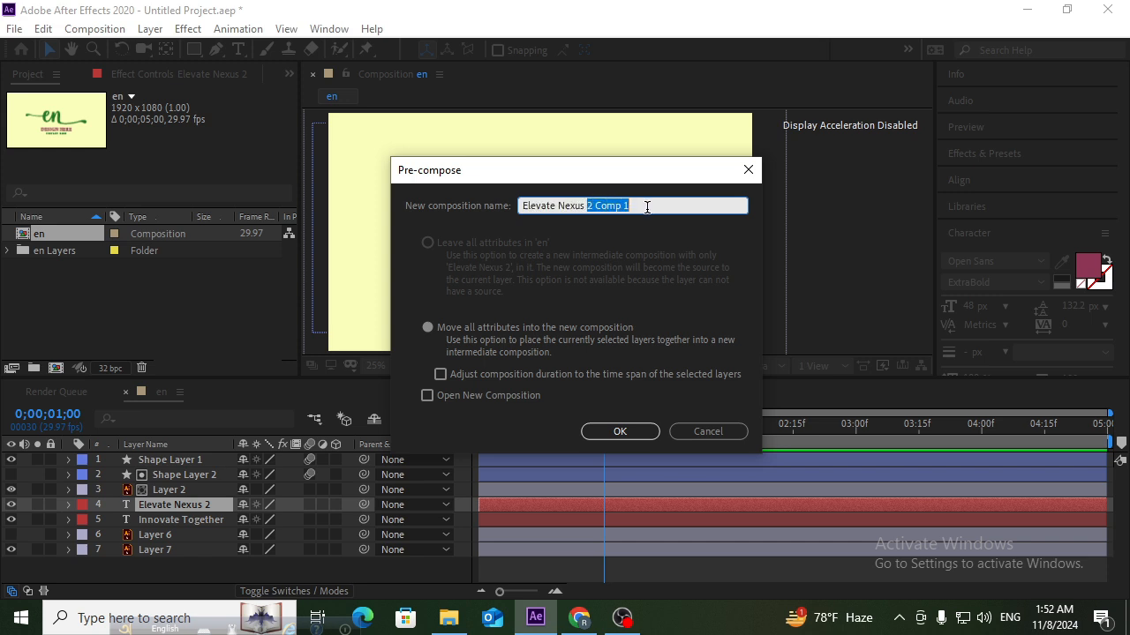
{"action": "key", "text": "BackSpace"}
{"action": "left_click", "coordinate": [617, 431]}
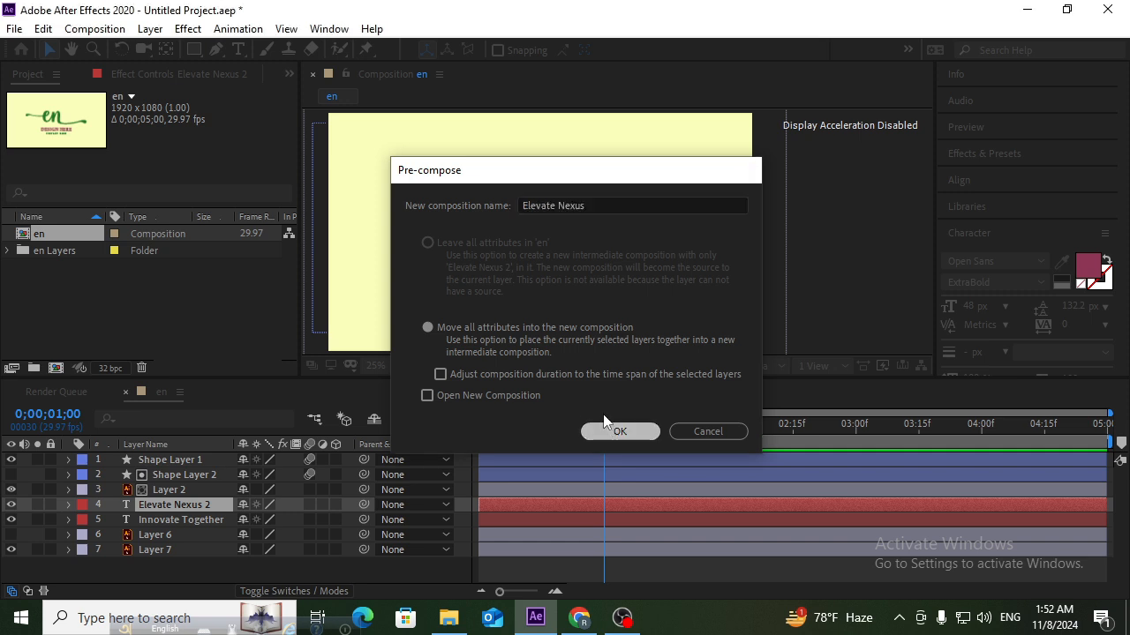
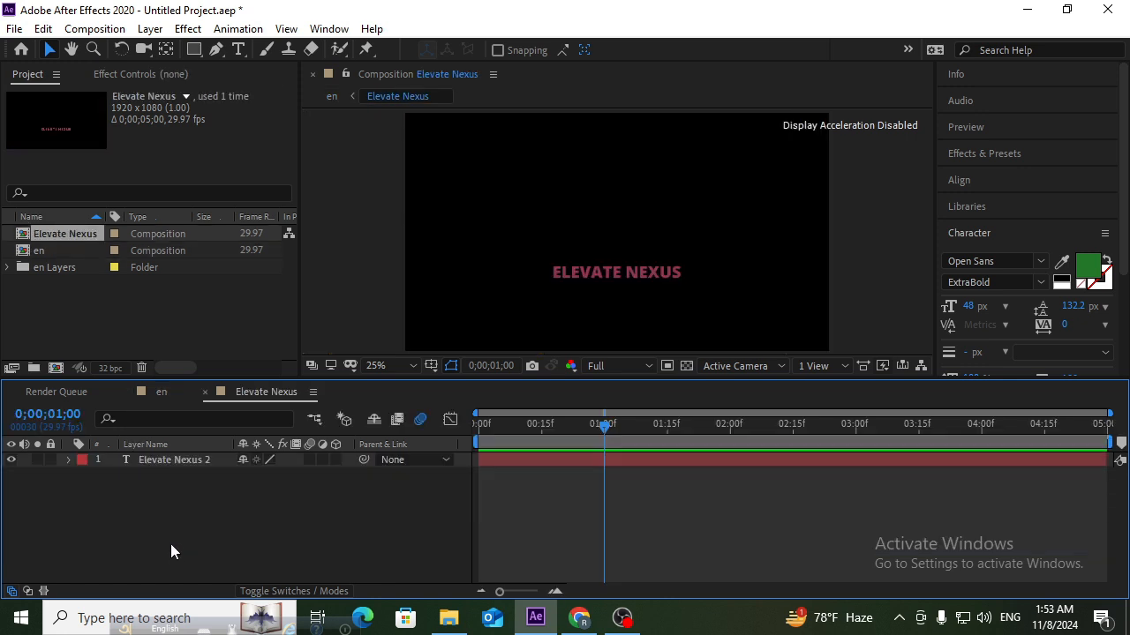
Step: Crop the Elevate Nexus composition to a region of interest of about 700 x 160 px drawn around the text
{"action": "left_click", "coordinate": [186, 454]}
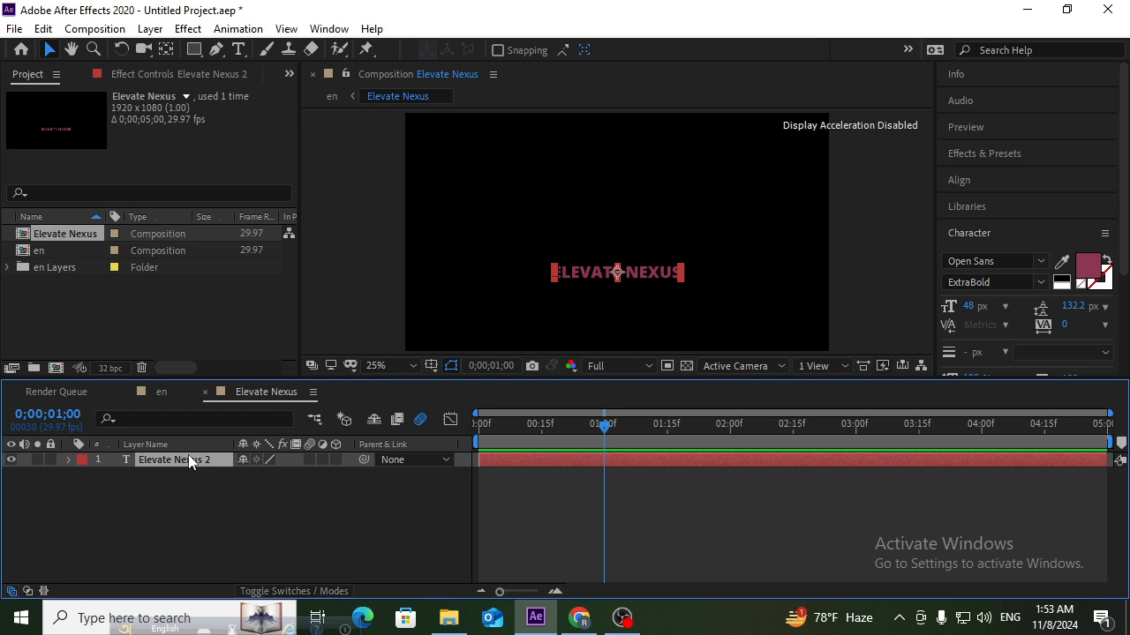
{"action": "left_click", "coordinate": [668, 366]}
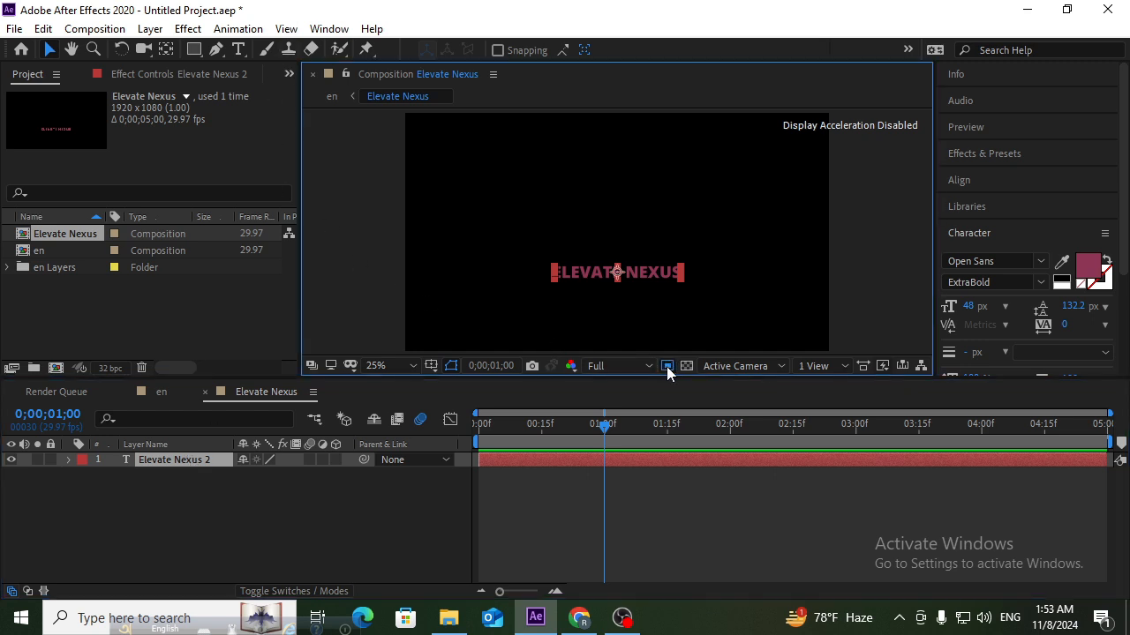
{"action": "left_click", "coordinate": [685, 366]}
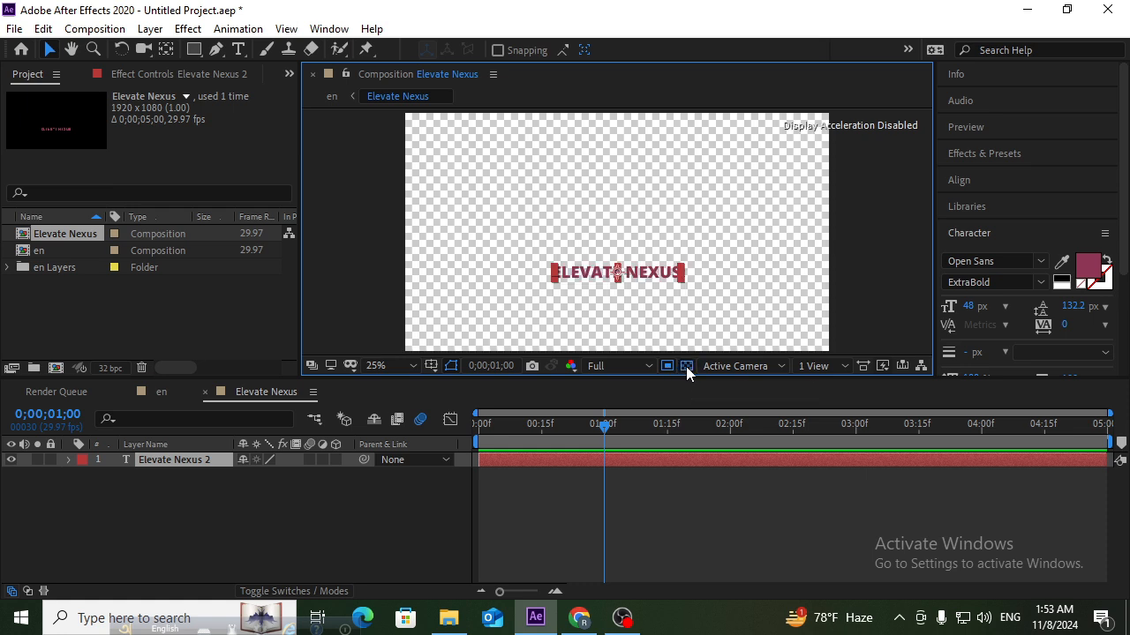
{"action": "left_click", "coordinate": [686, 367]}
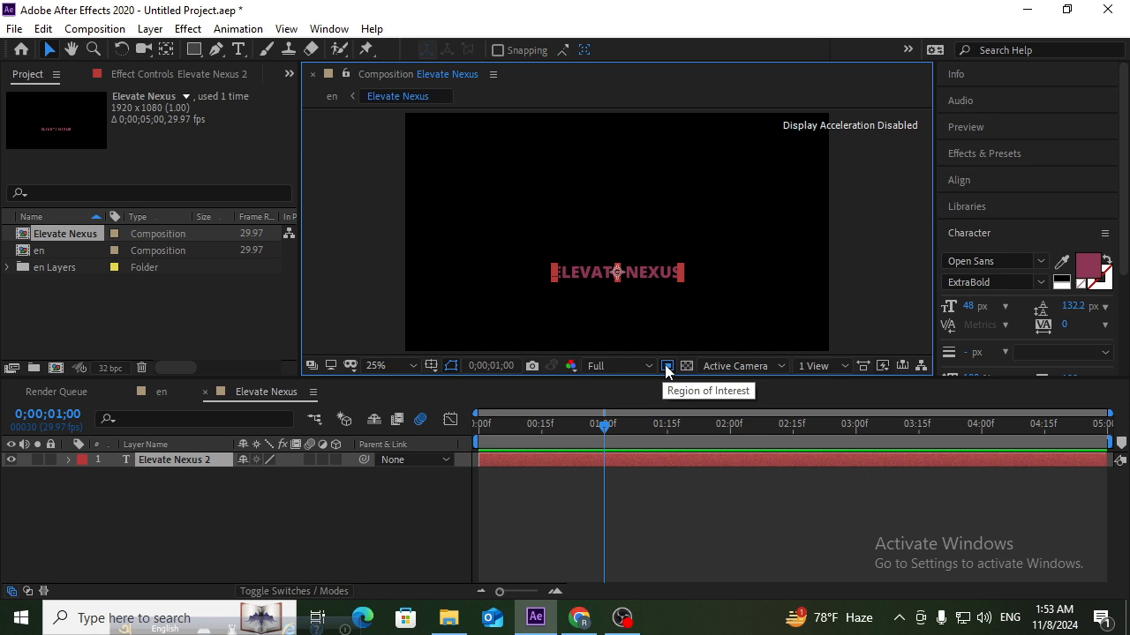
{"action": "left_click", "coordinate": [666, 367]}
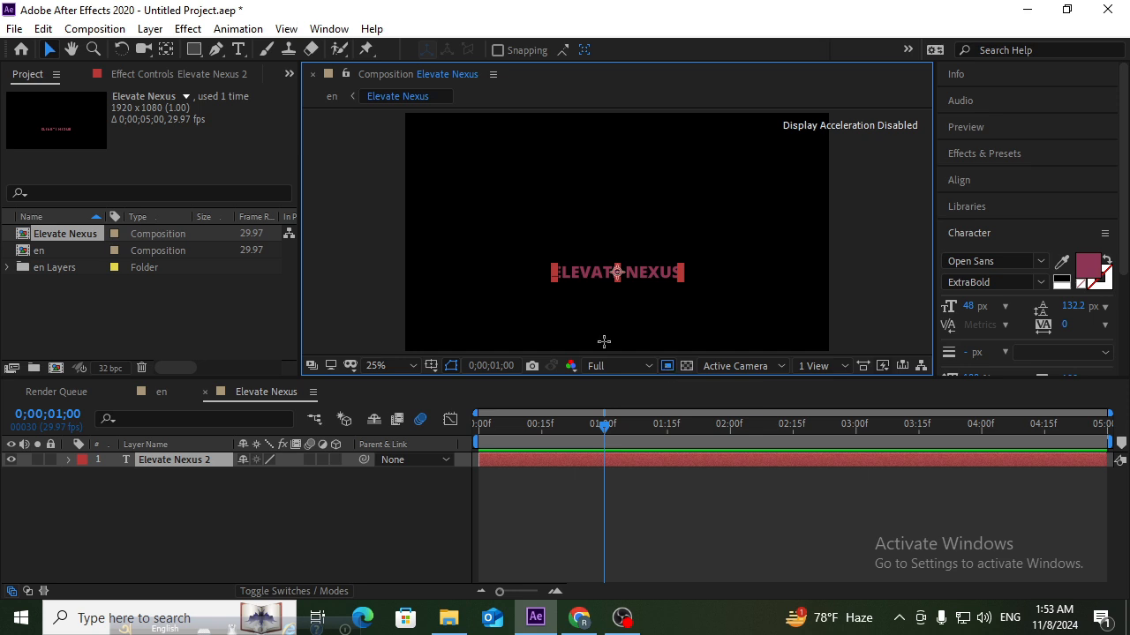
{"action": "left_click_drag", "start_coordinate": [534, 252], "coordinate": [693, 289]}
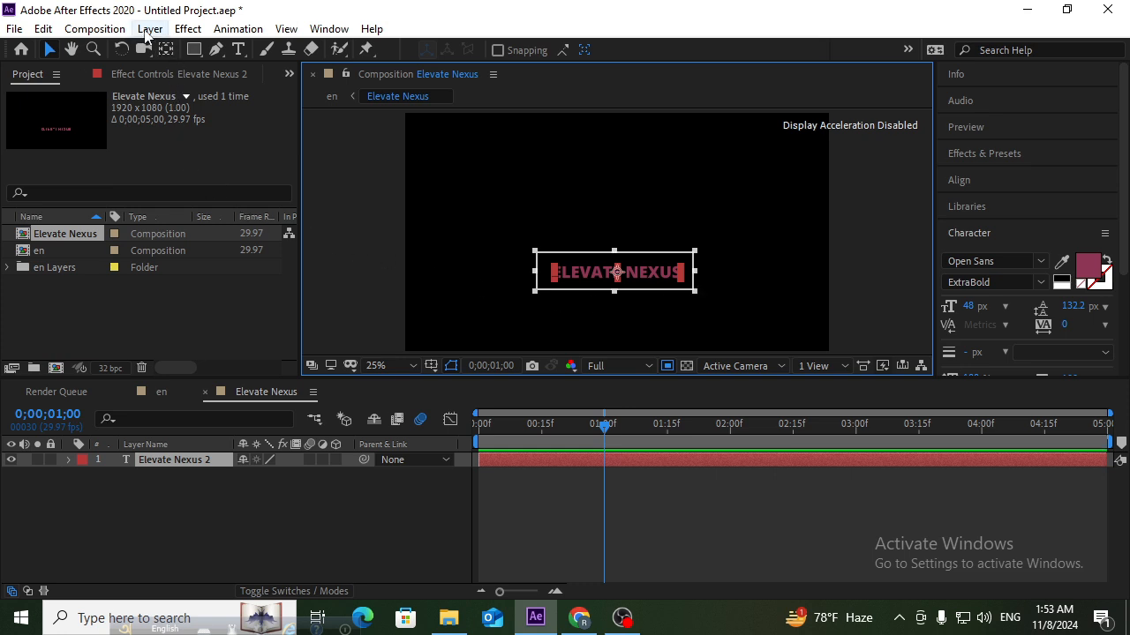
{"action": "left_click", "coordinate": [98, 34]}
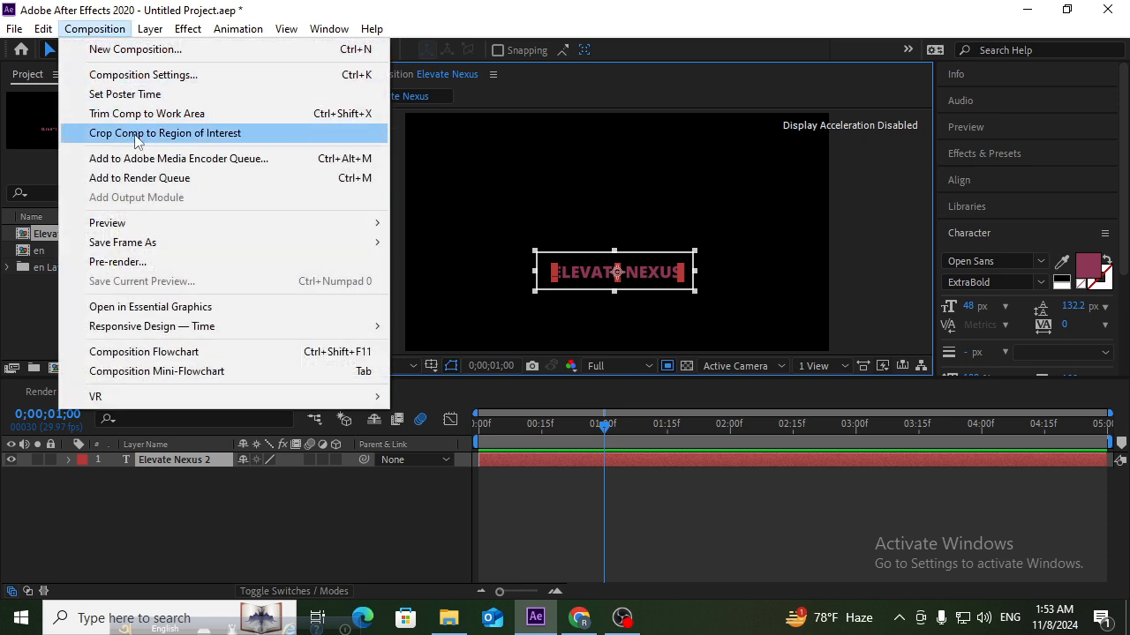
{"action": "left_click", "coordinate": [137, 137]}
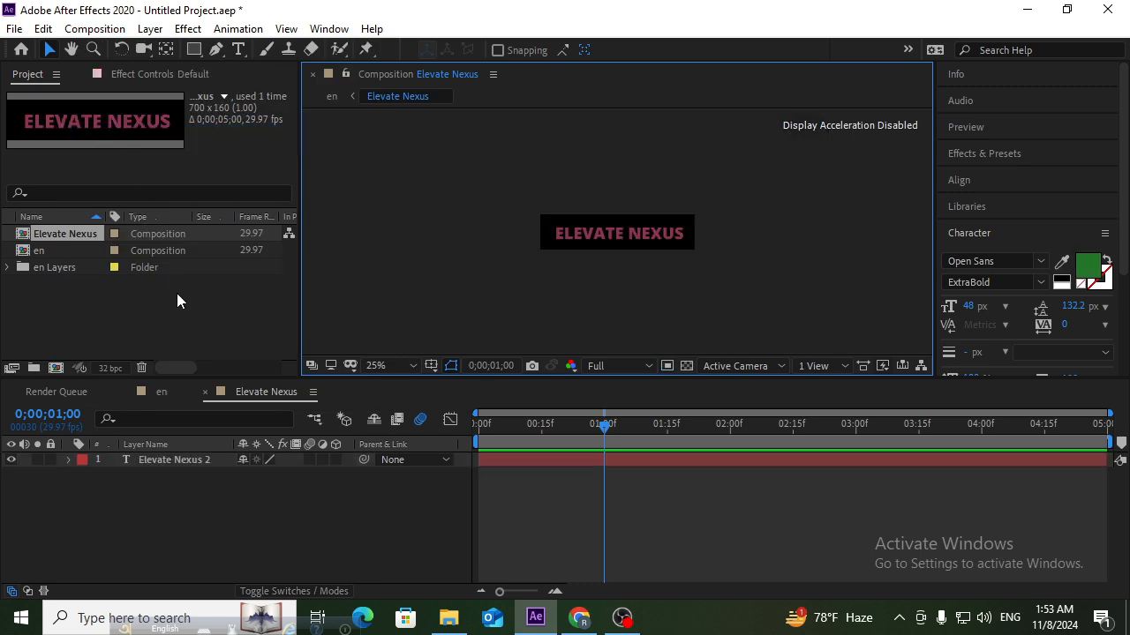
Step: In the en composition, lower the Elevate Nexus layer to a Y position of about 710, between the logo and Innovate Together
{"action": "left_click", "coordinate": [159, 393]}
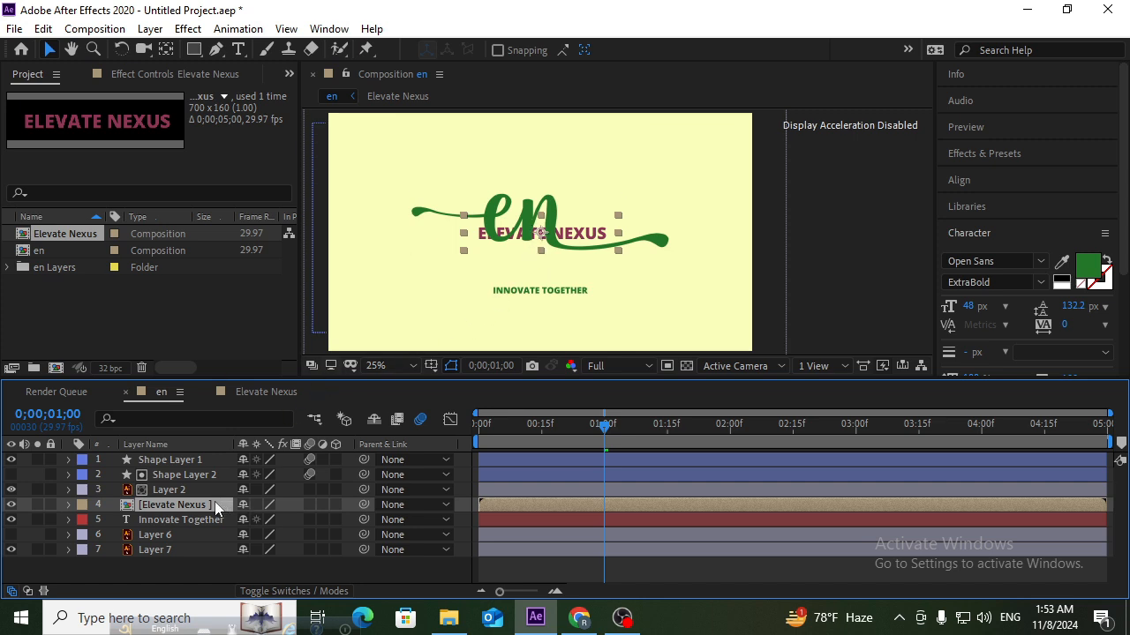
{"action": "key", "text": "p"}
{"action": "left_click_drag", "start_coordinate": [276, 519], "coordinate": [441, 503]}
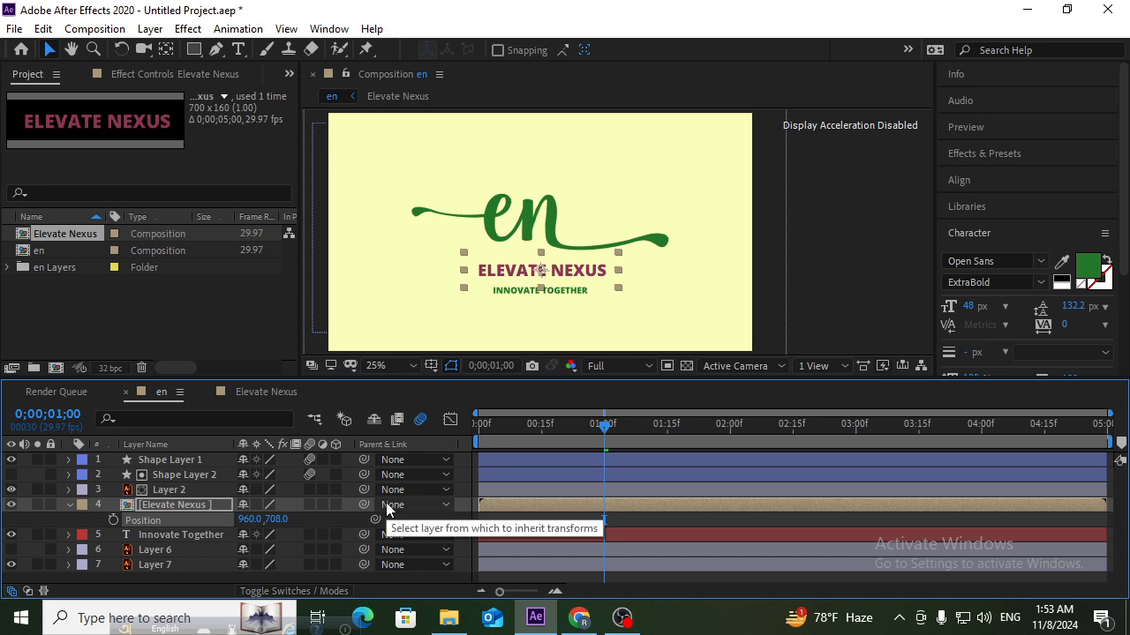
{"action": "left_click_drag", "start_coordinate": [276, 521], "coordinate": [282, 518]}
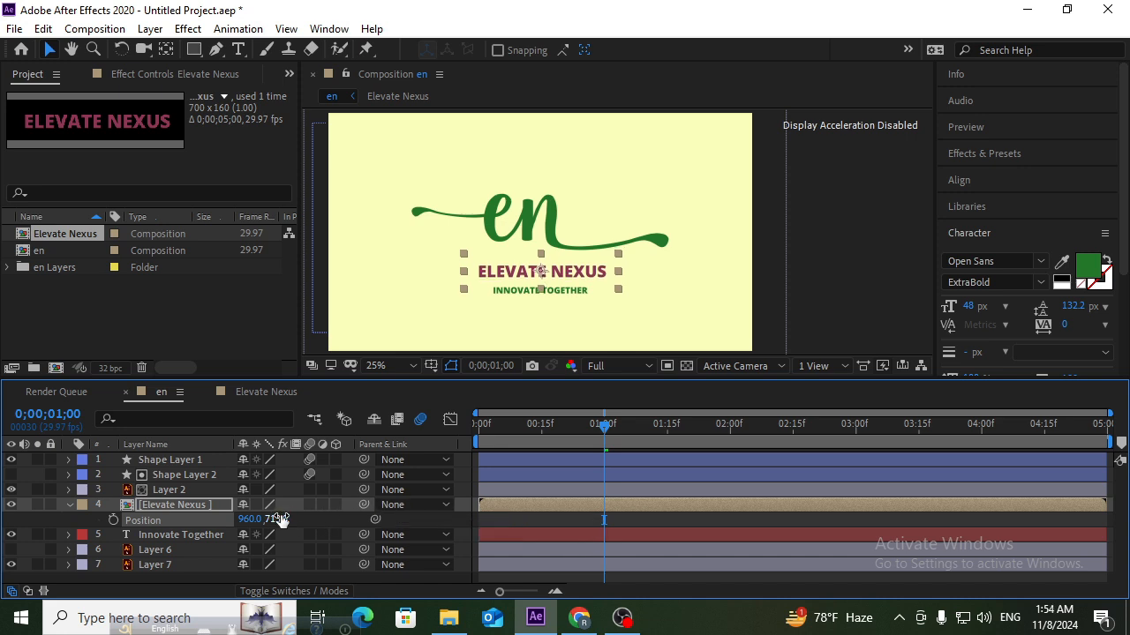
Step: Add a Position text animator to the Elevate Nexus 2 layer inside the Elevate Nexus composition
{"action": "left_click", "coordinate": [269, 392]}
{"action": "left_click", "coordinate": [163, 462]}
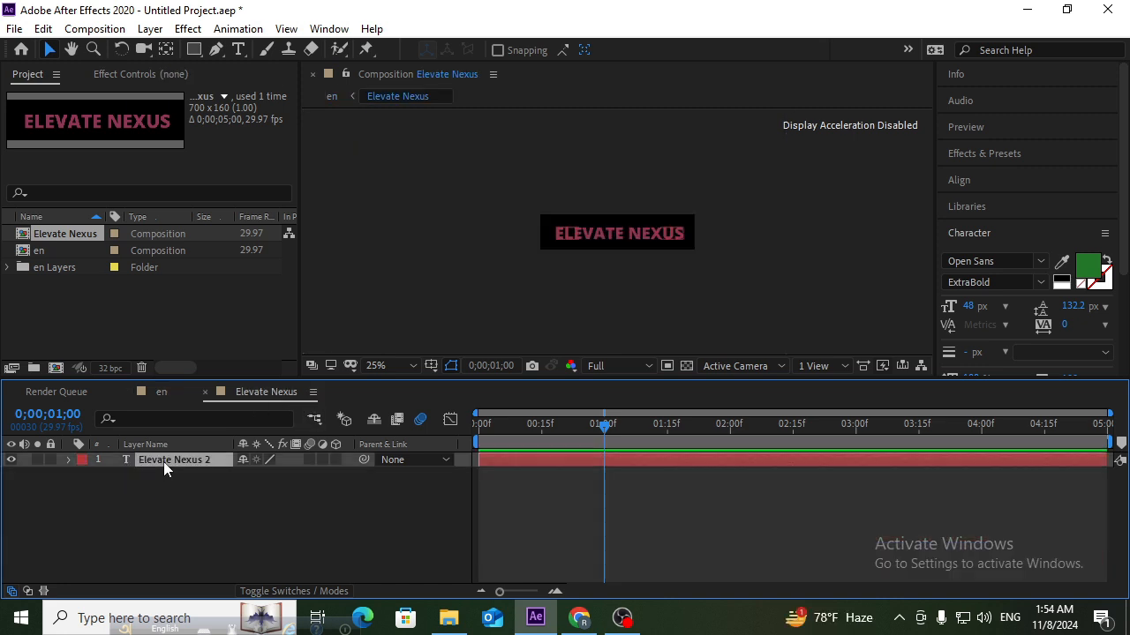
{"action": "left_click", "coordinate": [69, 460]}
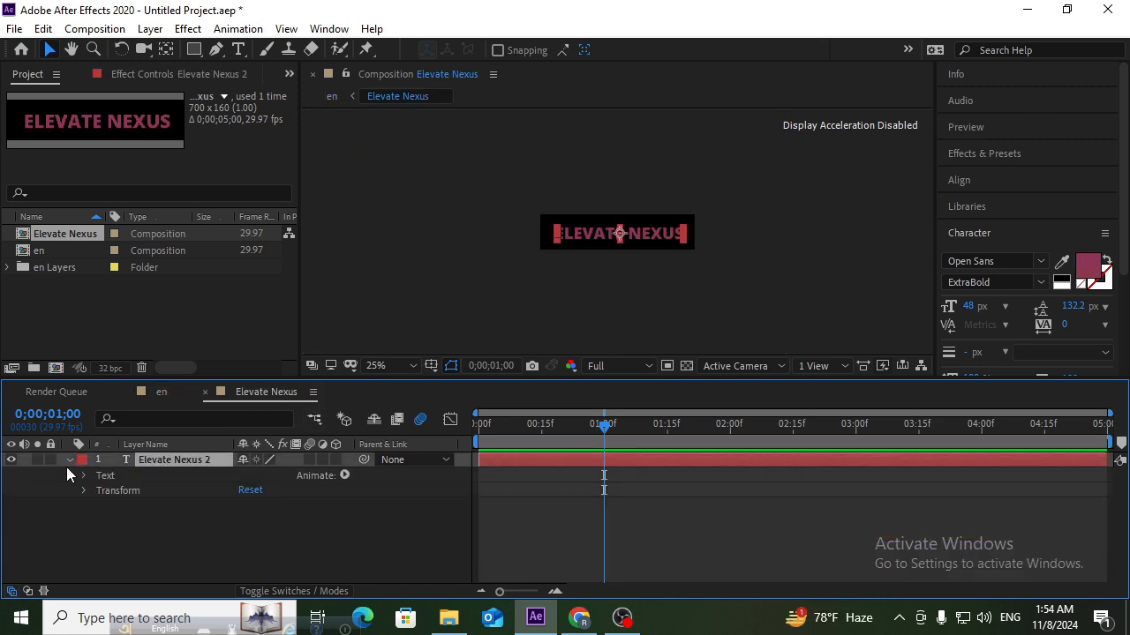
{"action": "left_click", "coordinate": [344, 476]}
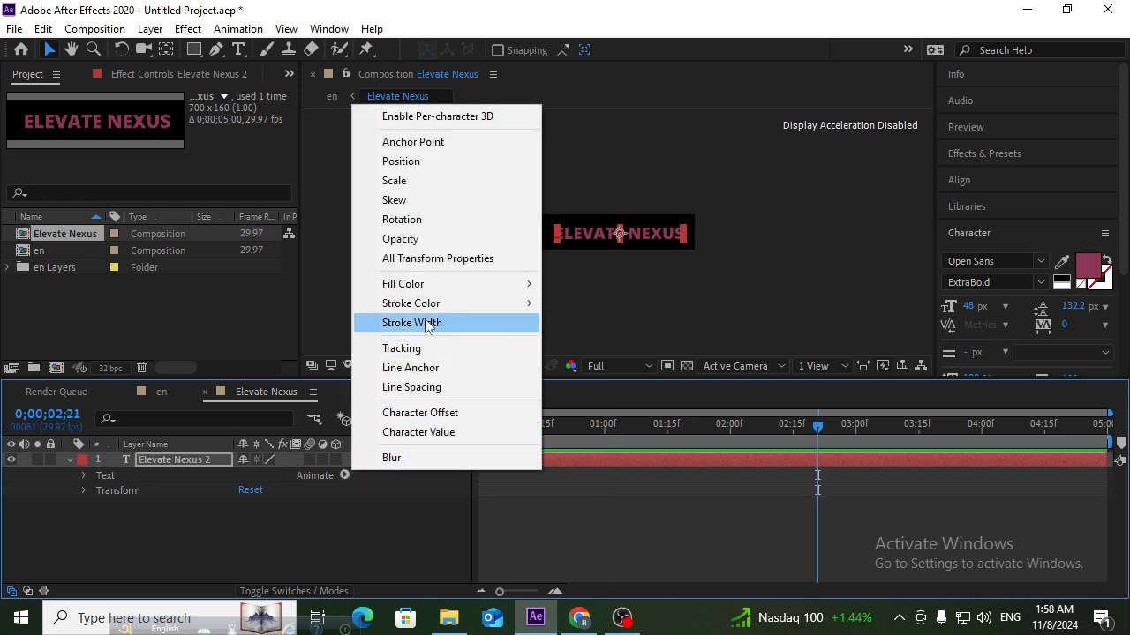
{"action": "left_click", "coordinate": [428, 162]}
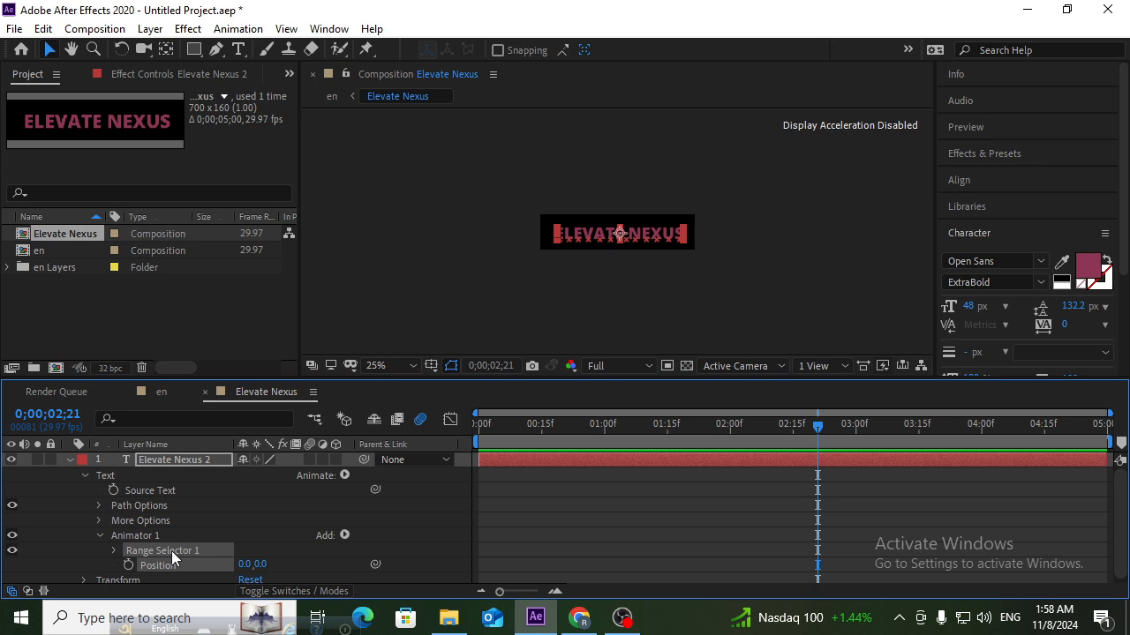
Step: Keyframe the text animator's Position at 0;00;01;00 and 0;00;01;15, setting it to 0, 94 so the text sits below the frame
{"action": "left_click_drag", "start_coordinate": [712, 435], "coordinate": [603, 432]}
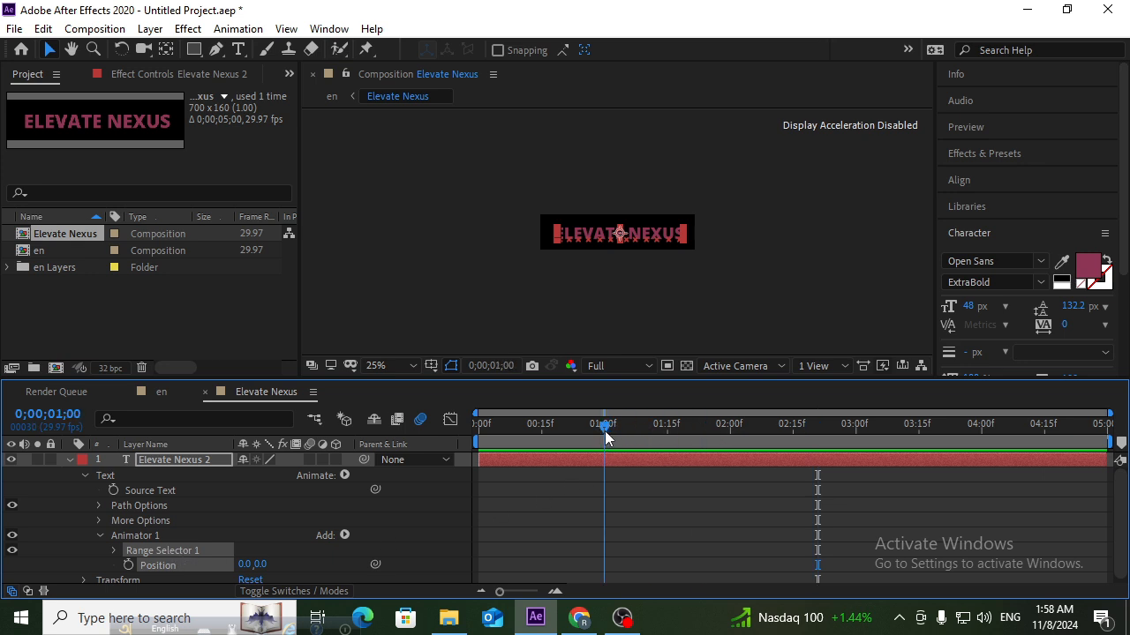
{"action": "left_click", "coordinate": [129, 565]}
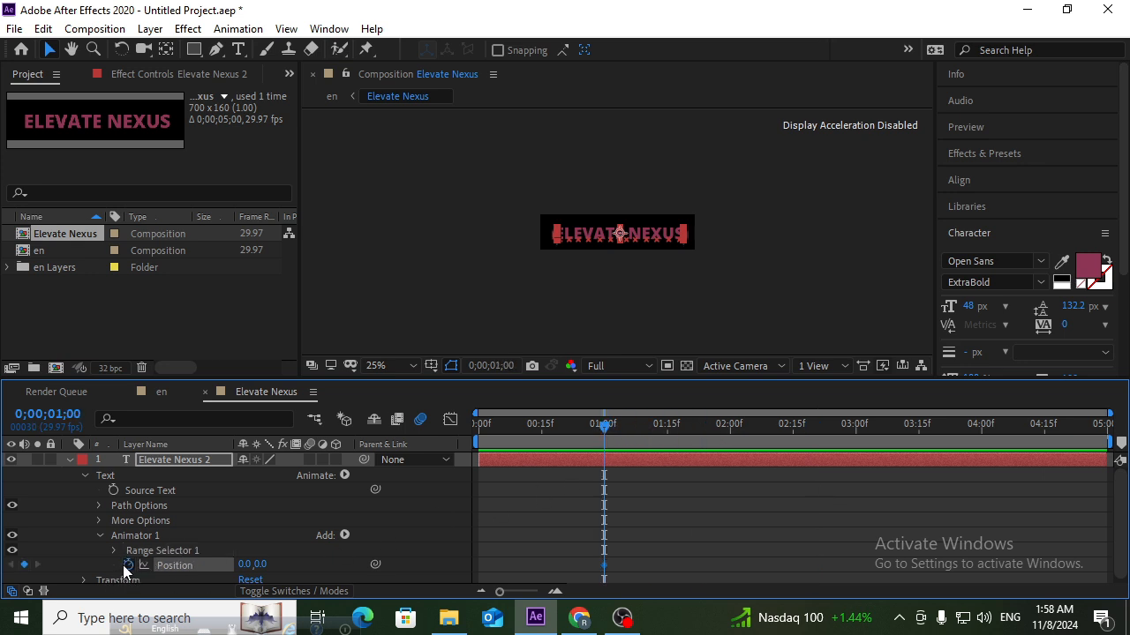
{"action": "left_click", "coordinate": [668, 437]}
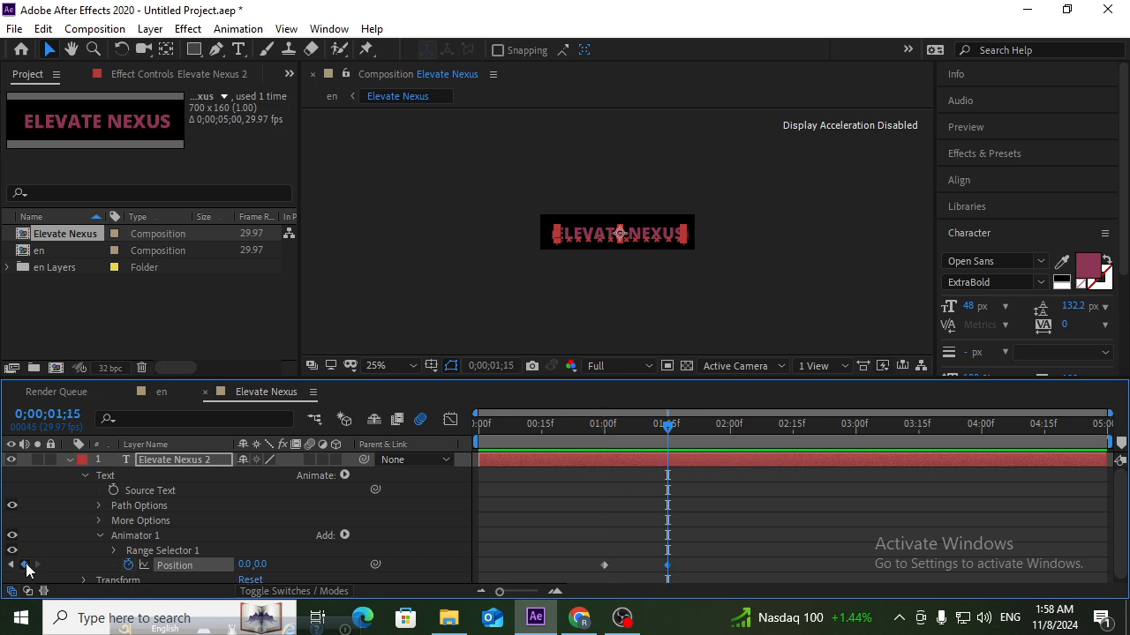
{"action": "left_click", "coordinate": [25, 564]}
{"action": "left_click_drag", "start_coordinate": [293, 565], "coordinate": [330, 565]}
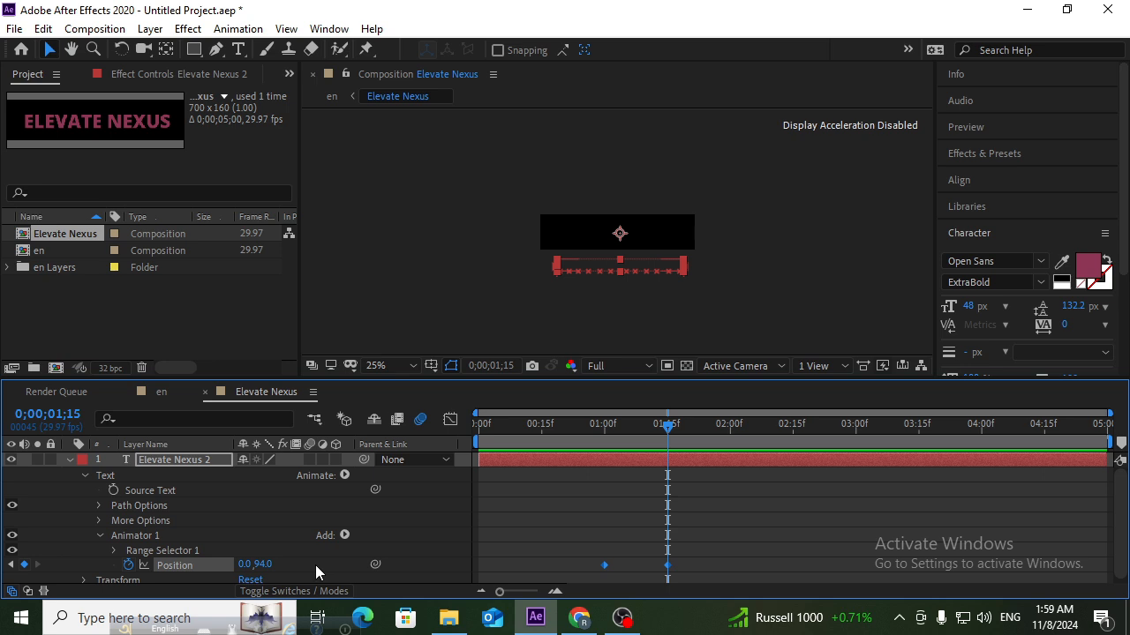
Step: Keyframe Range Selector 1's Start from 0% at 0;00;01;00 to 100% at 0;00;01;15 and return to the composition's start
{"action": "left_click", "coordinate": [98, 521]}
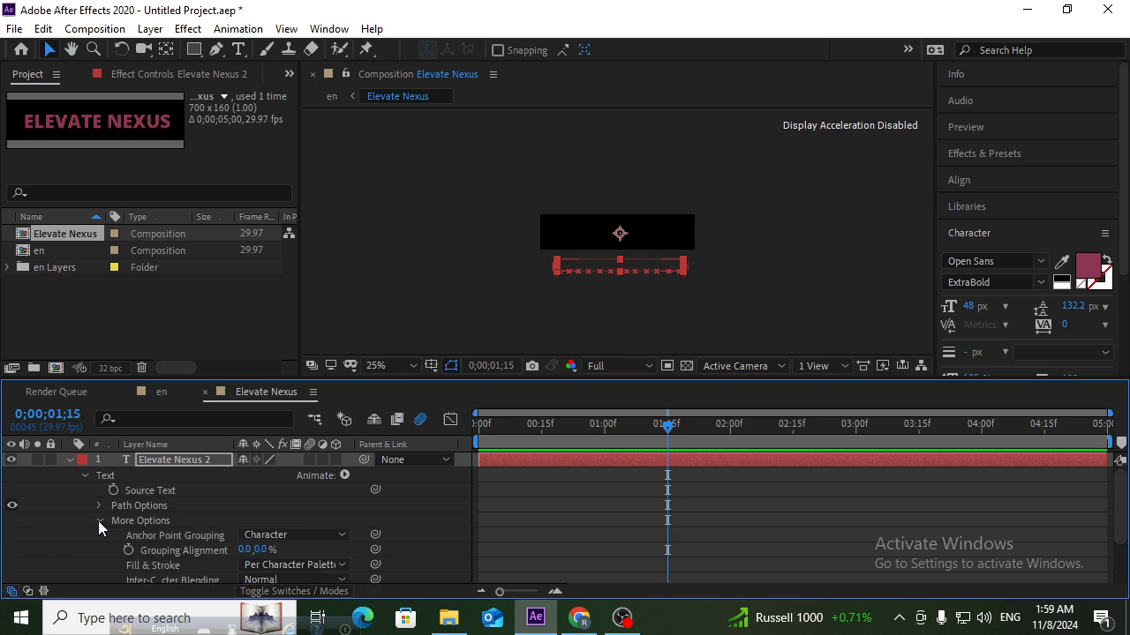
{"action": "left_click", "coordinate": [98, 520]}
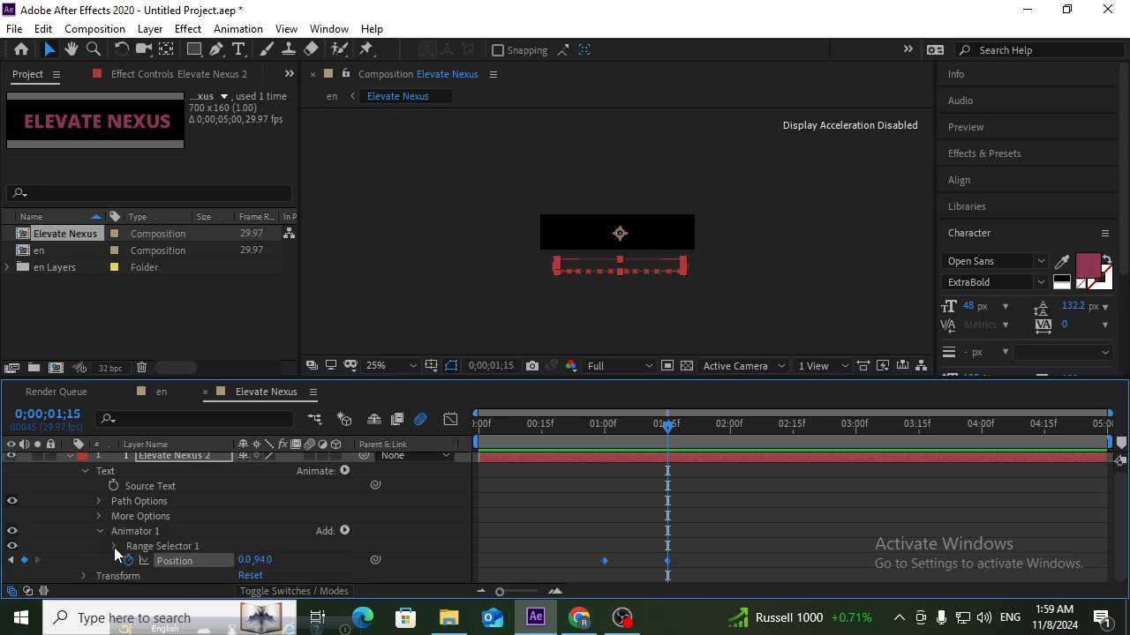
{"action": "left_click", "coordinate": [115, 548]}
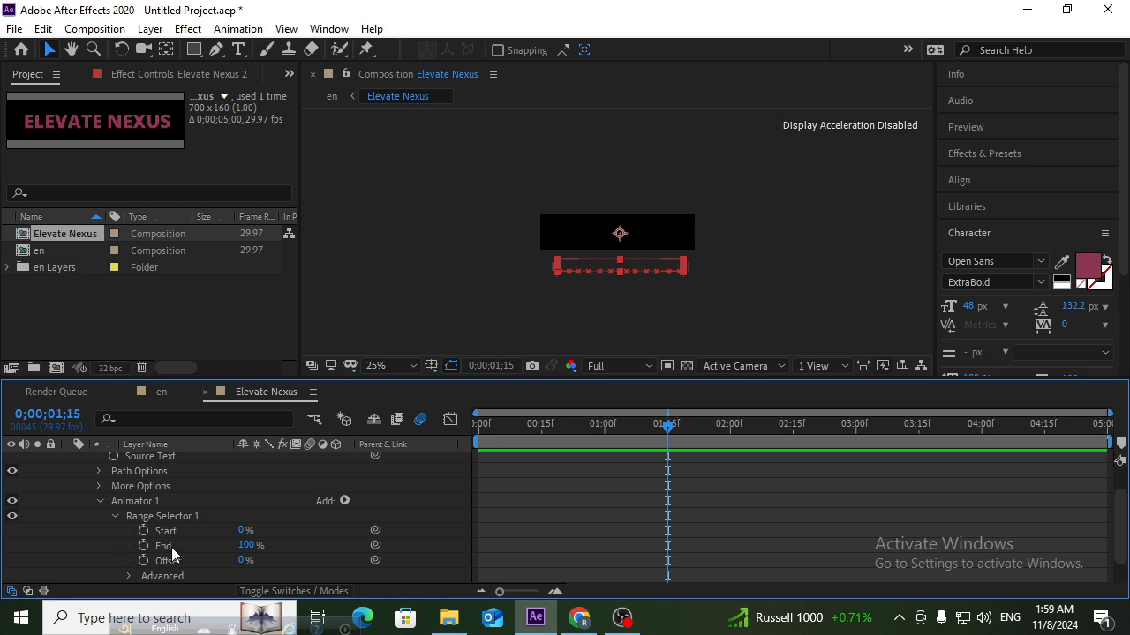
{"action": "scroll", "coordinate": [325, 547], "scroll_direction": "down", "scroll_amount": 1}
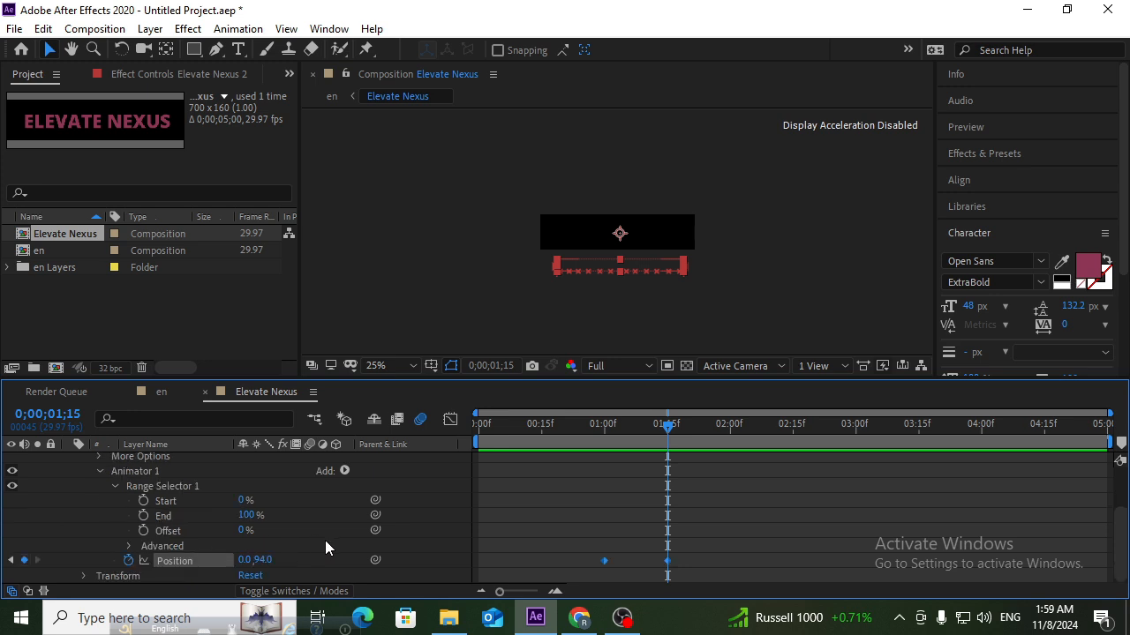
{"action": "left_click", "coordinate": [143, 500]}
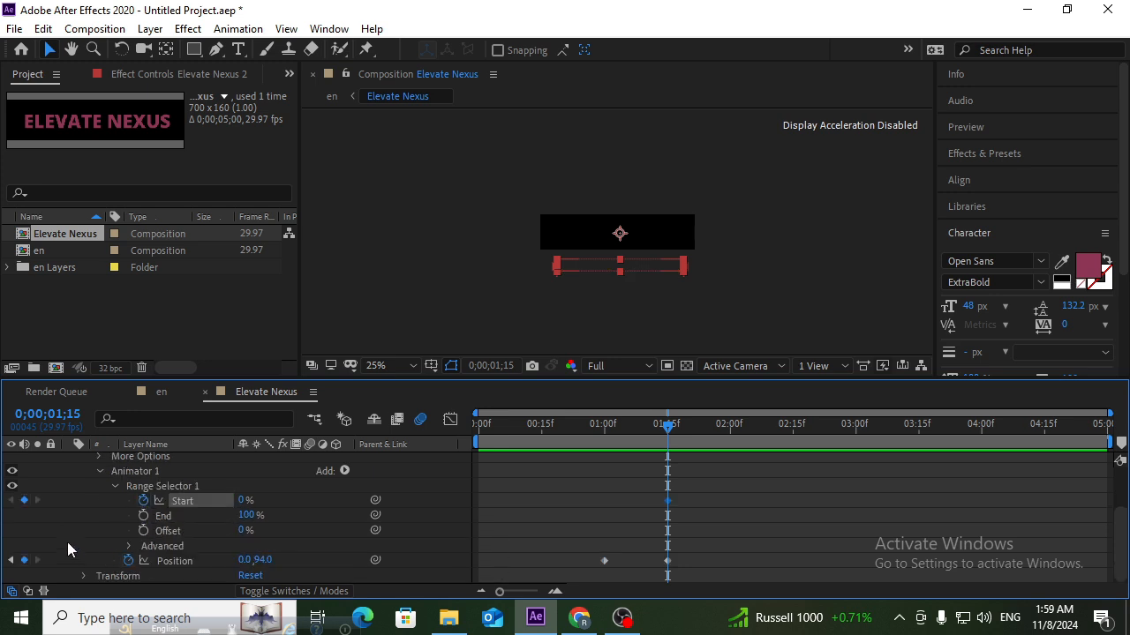
{"action": "left_click", "coordinate": [10, 562]}
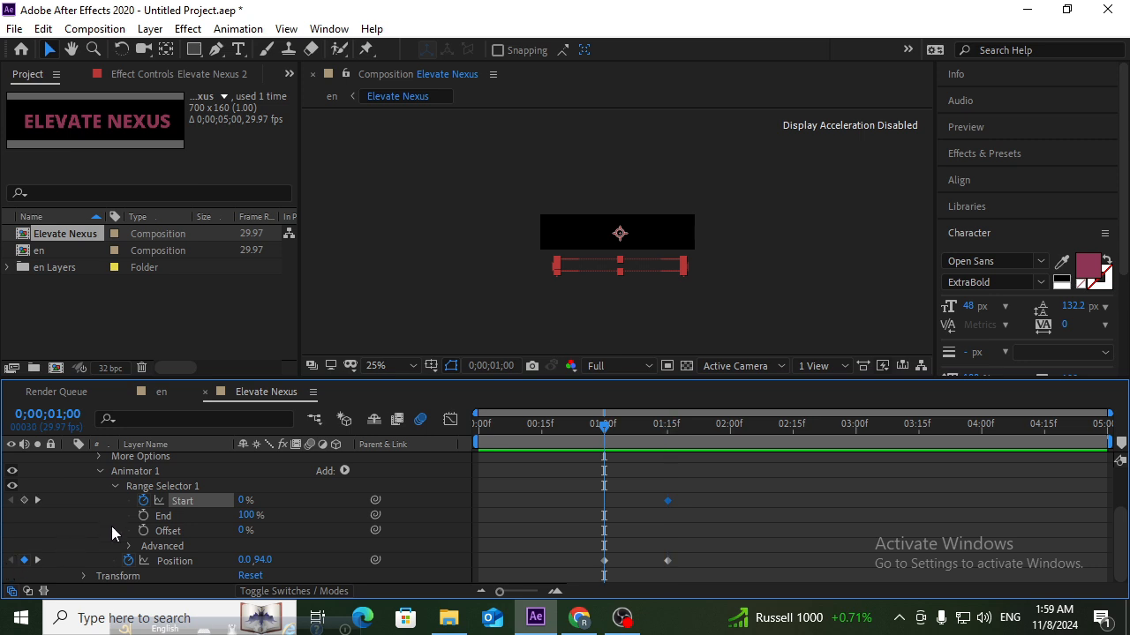
{"action": "left_click", "coordinate": [23, 500]}
{"action": "left_click", "coordinate": [37, 501]}
{"action": "left_click_drag", "start_coordinate": [241, 504], "coordinate": [401, 500]}
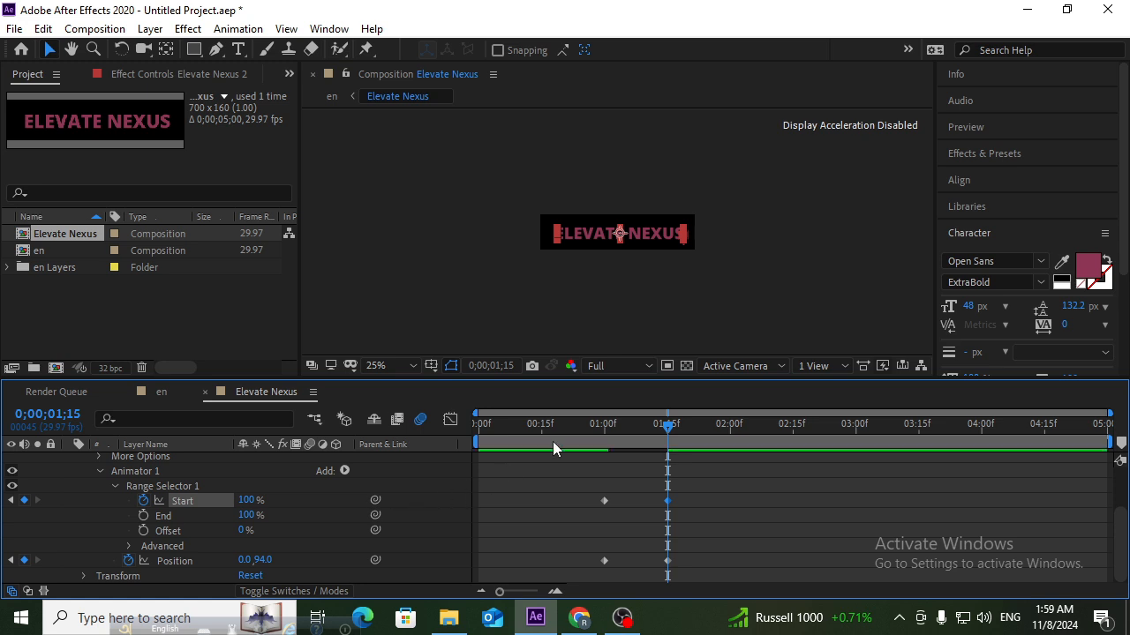
{"action": "left_click_drag", "start_coordinate": [612, 429], "coordinate": [401, 445]}
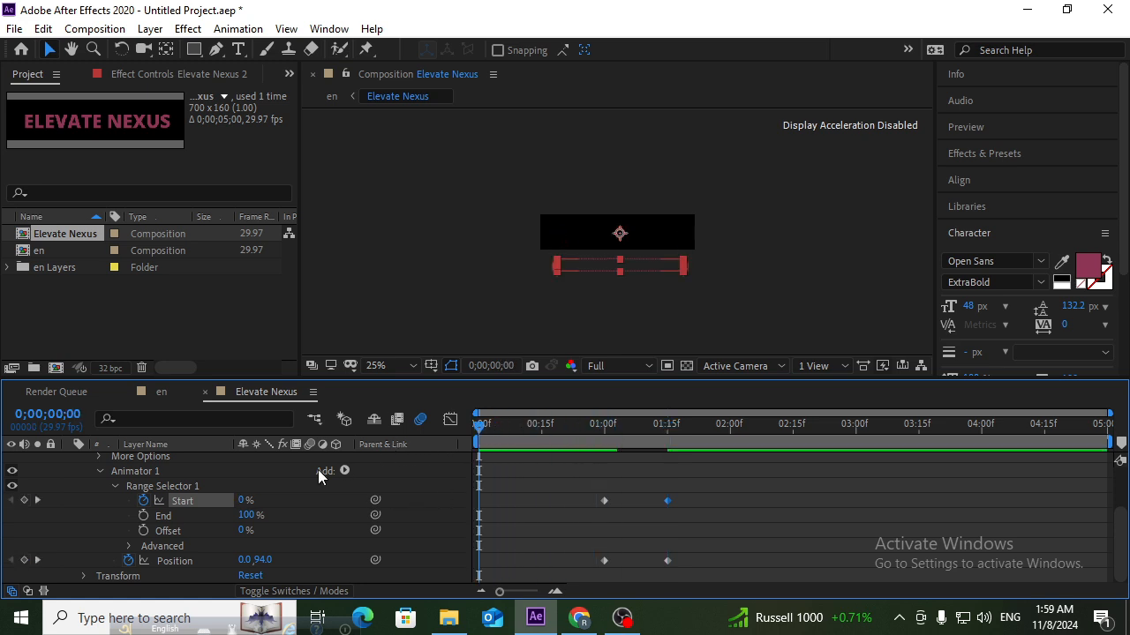
Step: Preview the Elevate Nexus text reveal and apply Easy Ease to all Range Selector Start and animator Position keyframes
{"action": "key", "text": "space"}
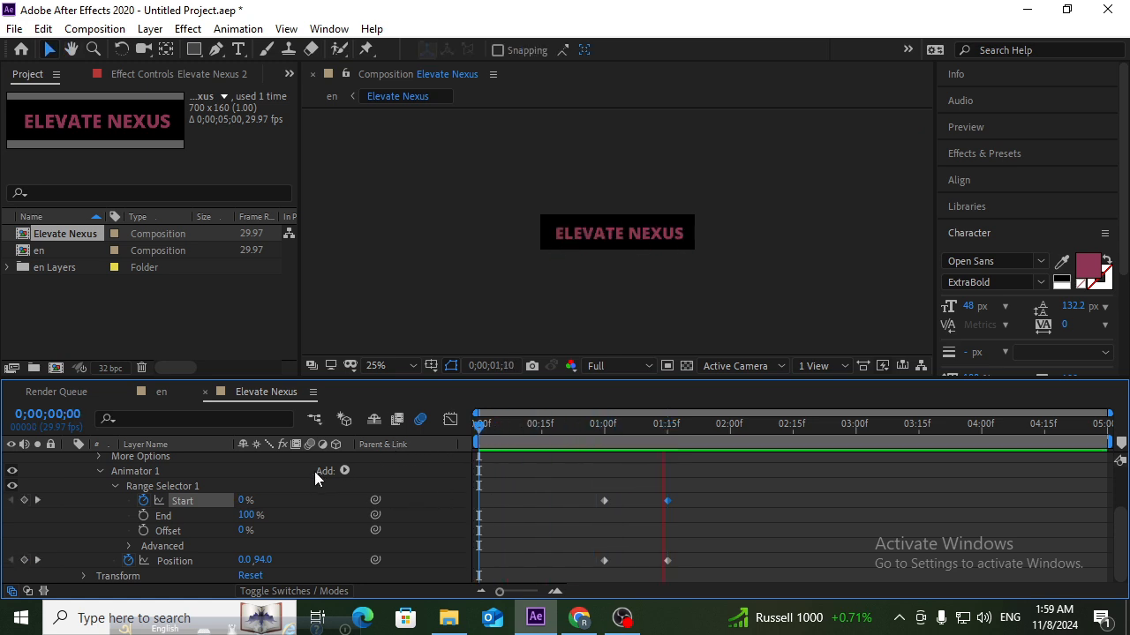
{"action": "left_click_drag", "start_coordinate": [629, 440], "coordinate": [491, 433]}
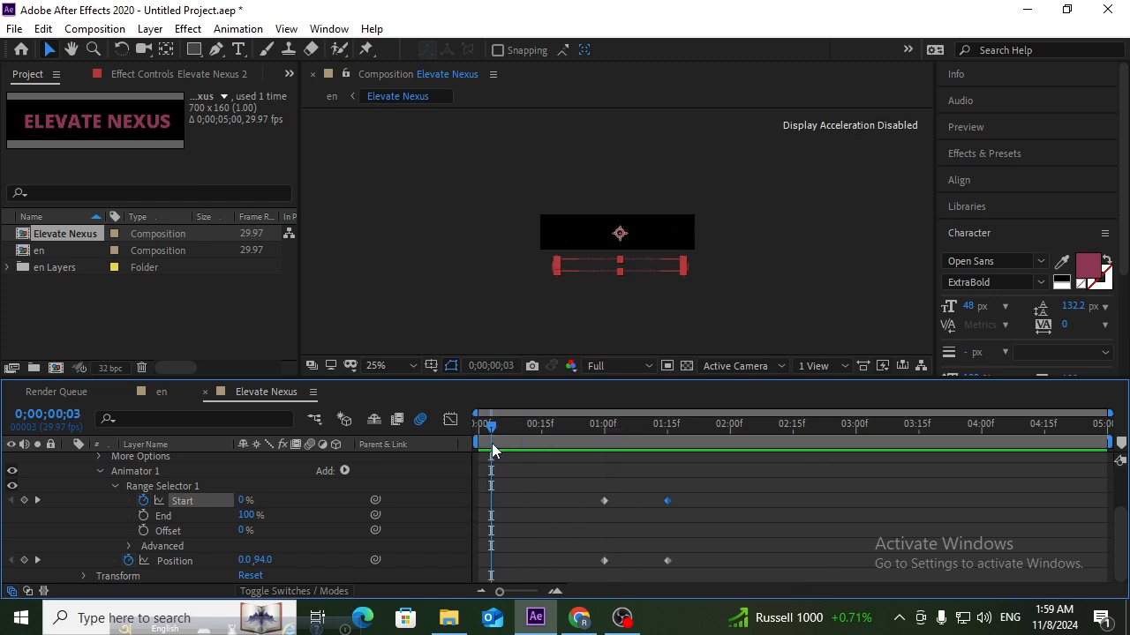
{"action": "key", "text": "space"}
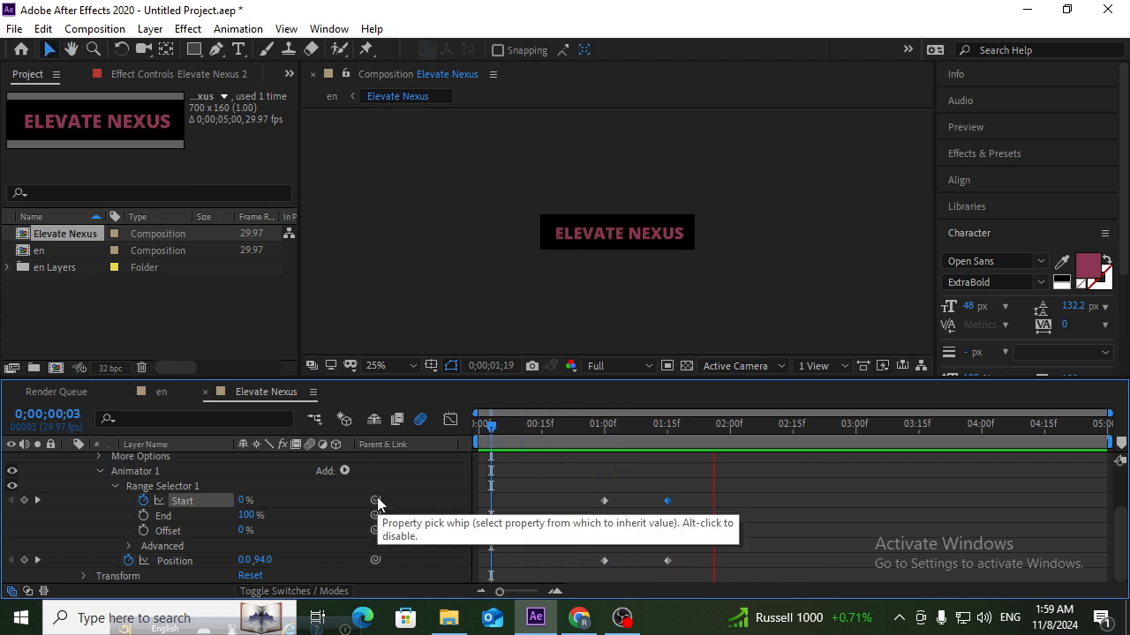
{"action": "key", "text": "space"}
{"action": "left_click_drag", "start_coordinate": [695, 494], "coordinate": [589, 577]}
{"action": "key", "text": "F9"}
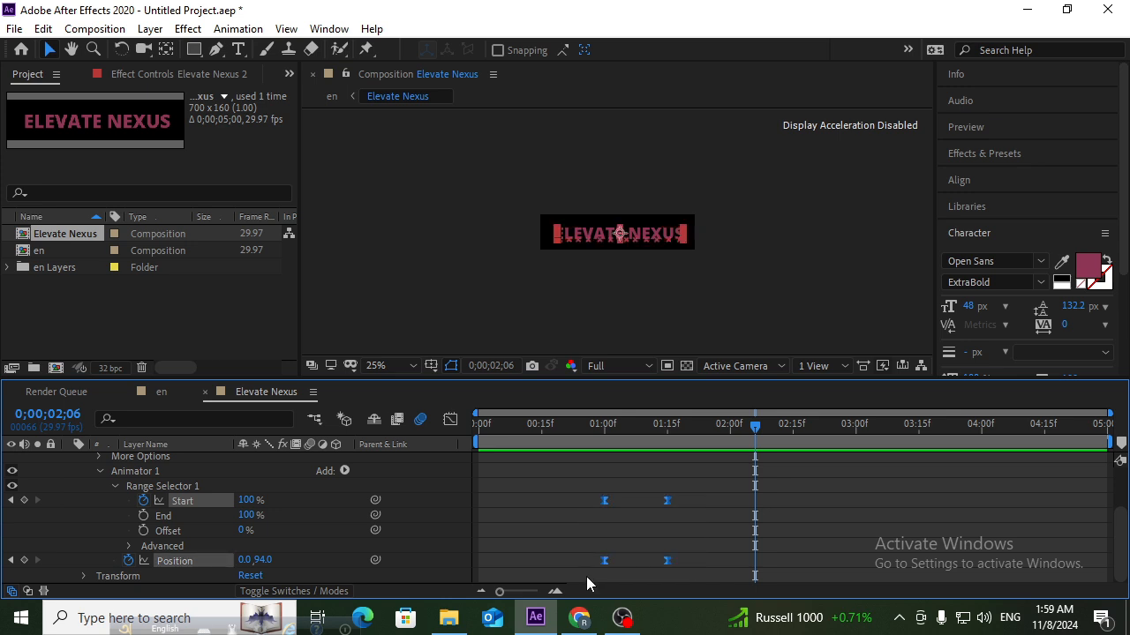
Step: Try adjusting the ending Start and Position keyframes at 0;00;01;15 in the value graph
{"action": "left_click", "coordinate": [451, 420]}
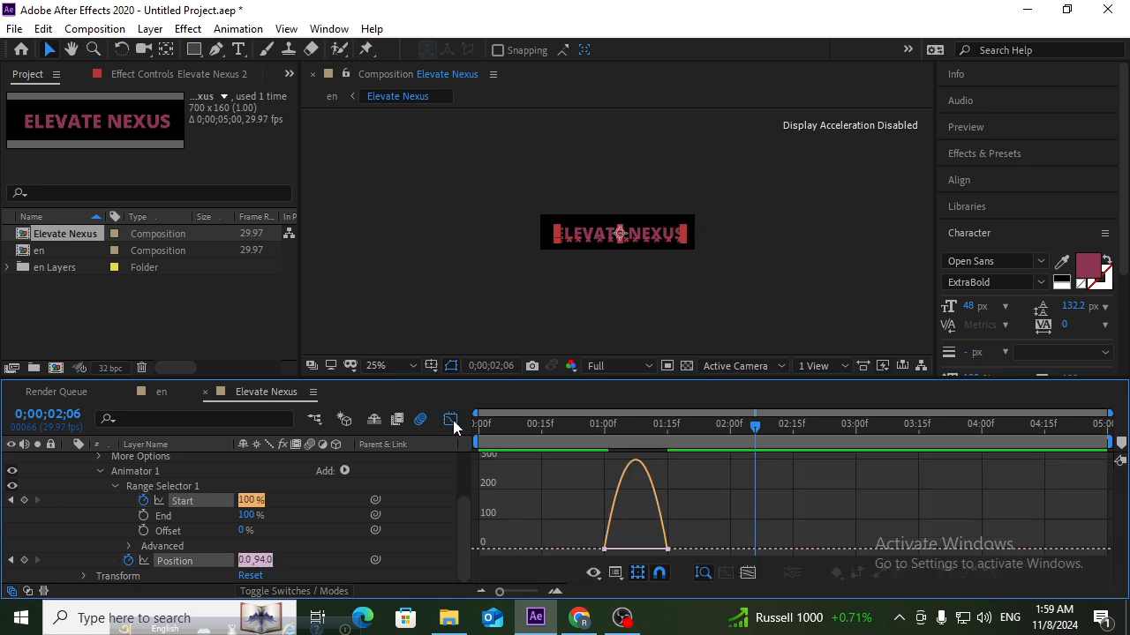
{"action": "right_click", "coordinate": [621, 519]}
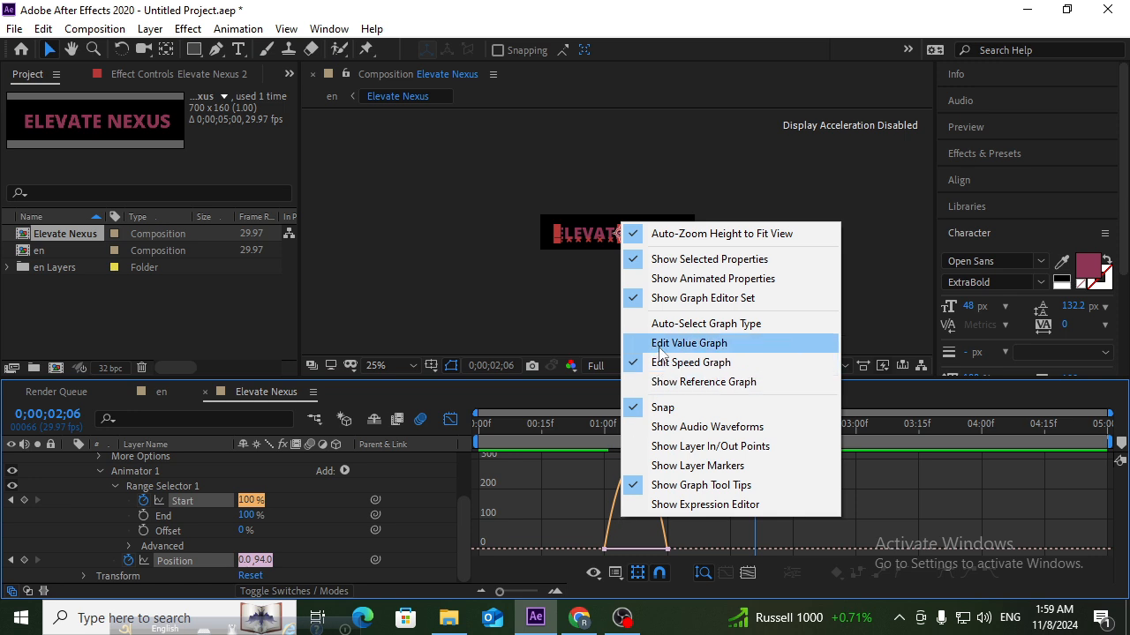
{"action": "left_click", "coordinate": [660, 344]}
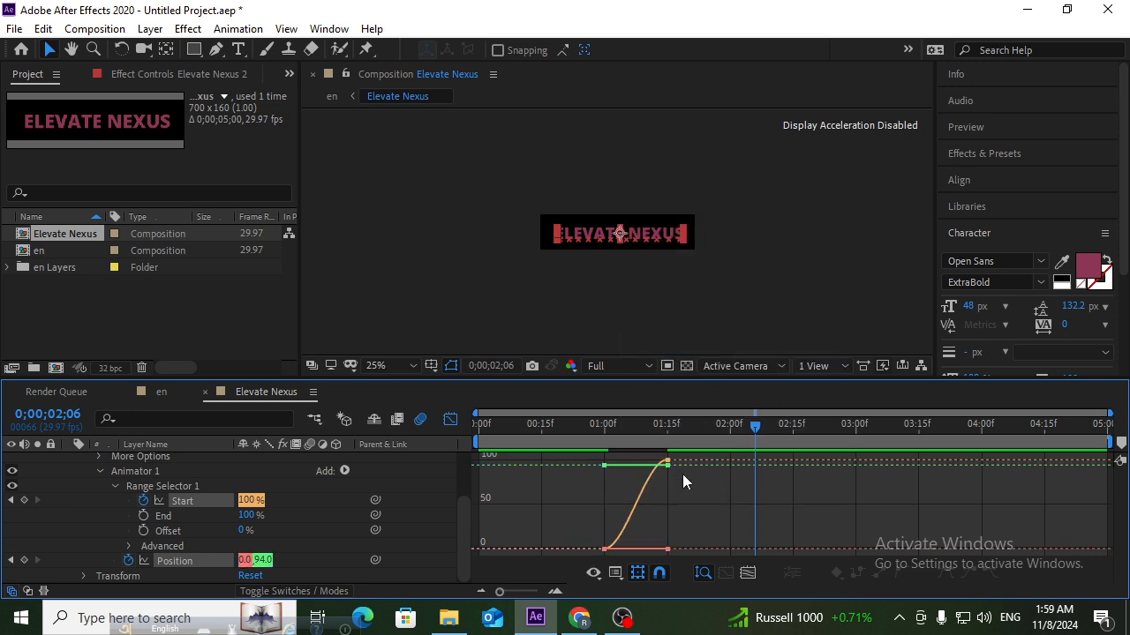
{"action": "left_click_drag", "start_coordinate": [682, 473], "coordinate": [635, 445]}
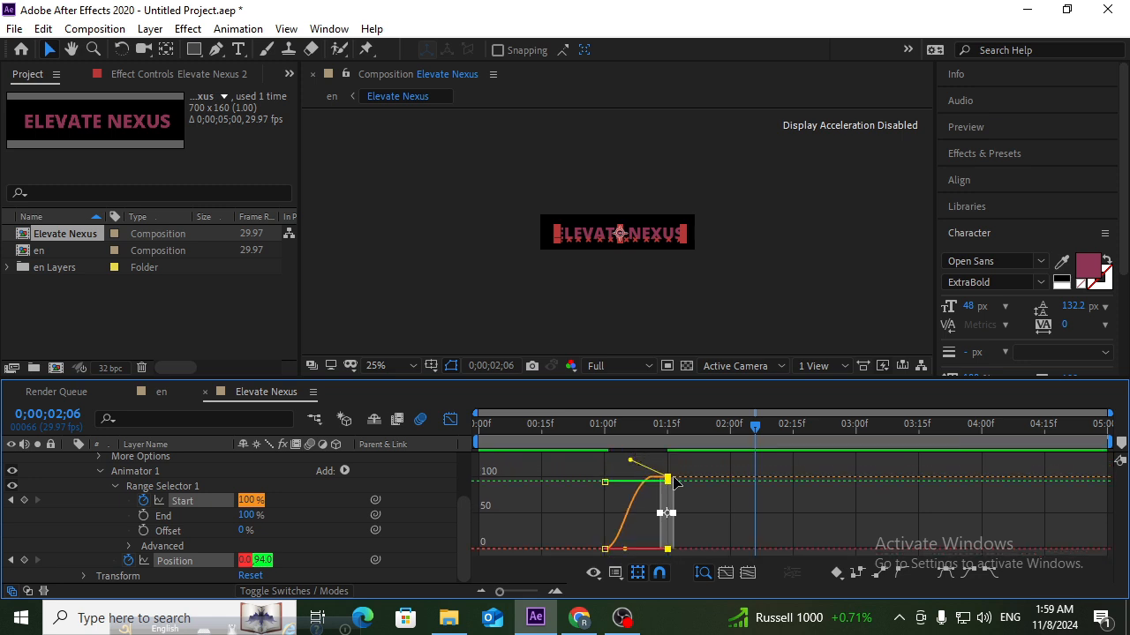
{"action": "left_click", "coordinate": [450, 419]}
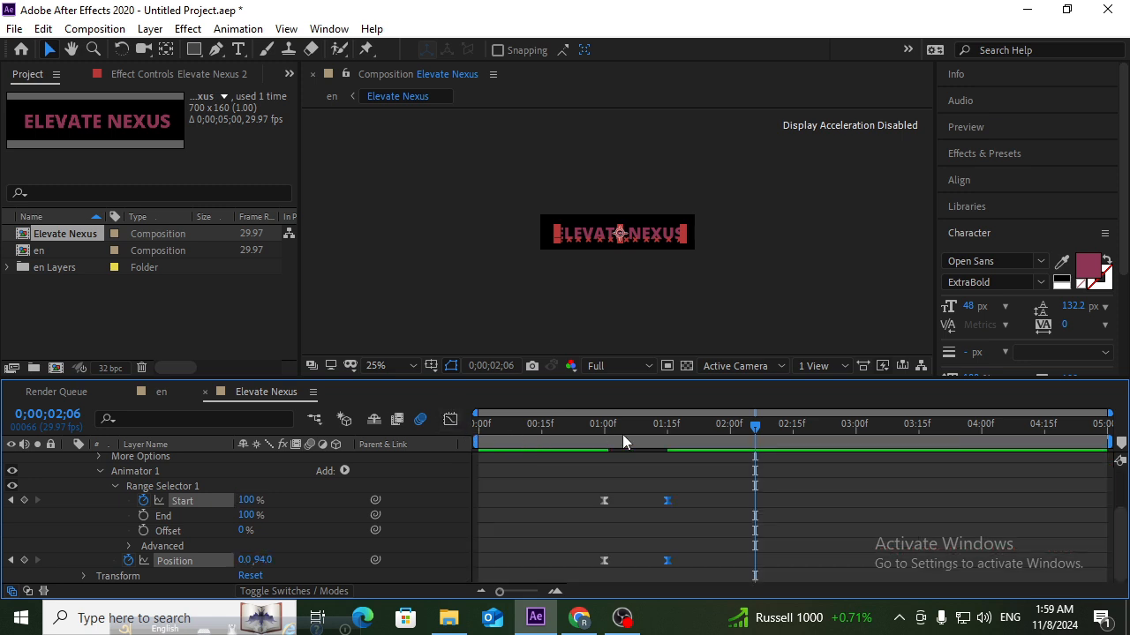
Step: Play back the eased Elevate Nexus text reveal from just before 0;00;01;00
{"action": "left_click_drag", "start_coordinate": [622, 434], "coordinate": [602, 439]}
{"action": "key", "text": "space"}
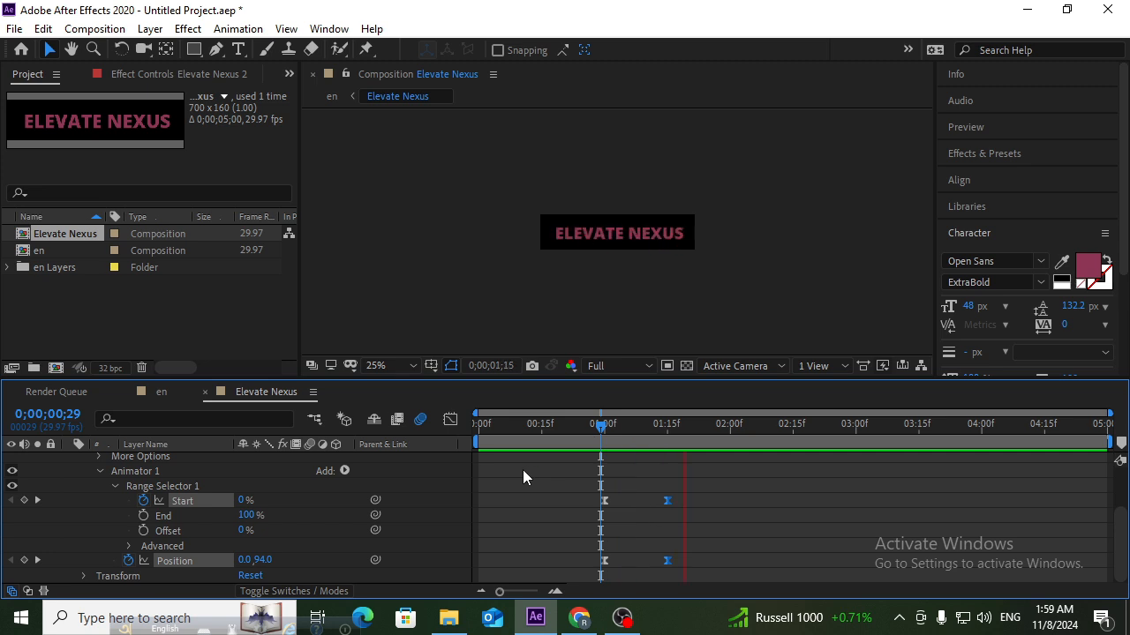
{"action": "left_click", "coordinate": [587, 438]}
{"action": "left_click", "coordinate": [581, 436]}
{"action": "key", "text": "space"}
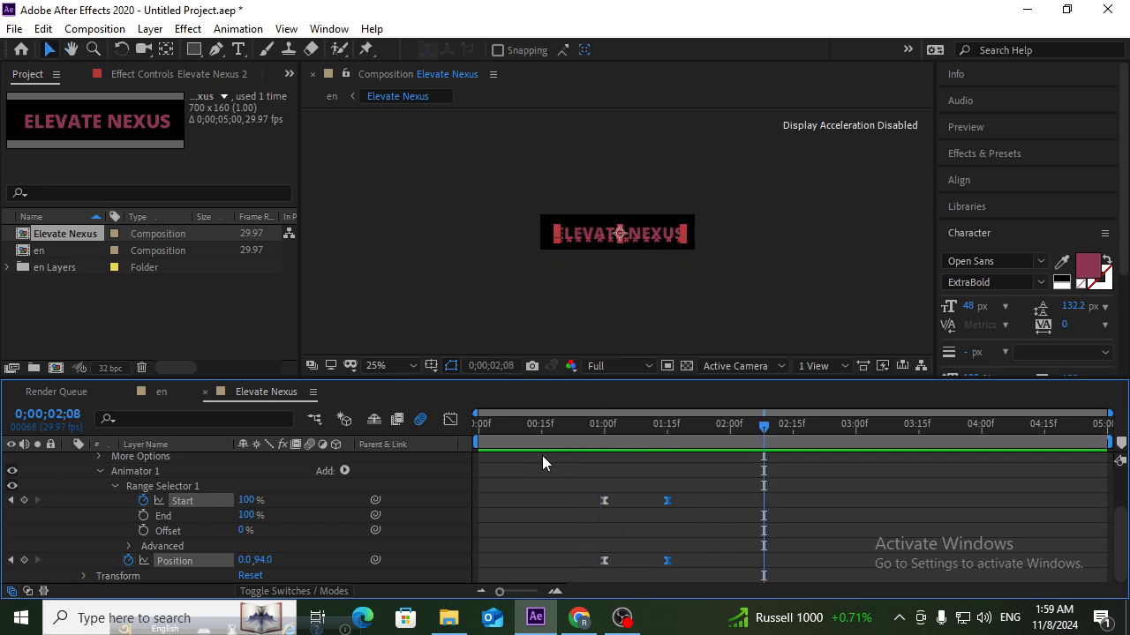
{"action": "key", "text": "space"}
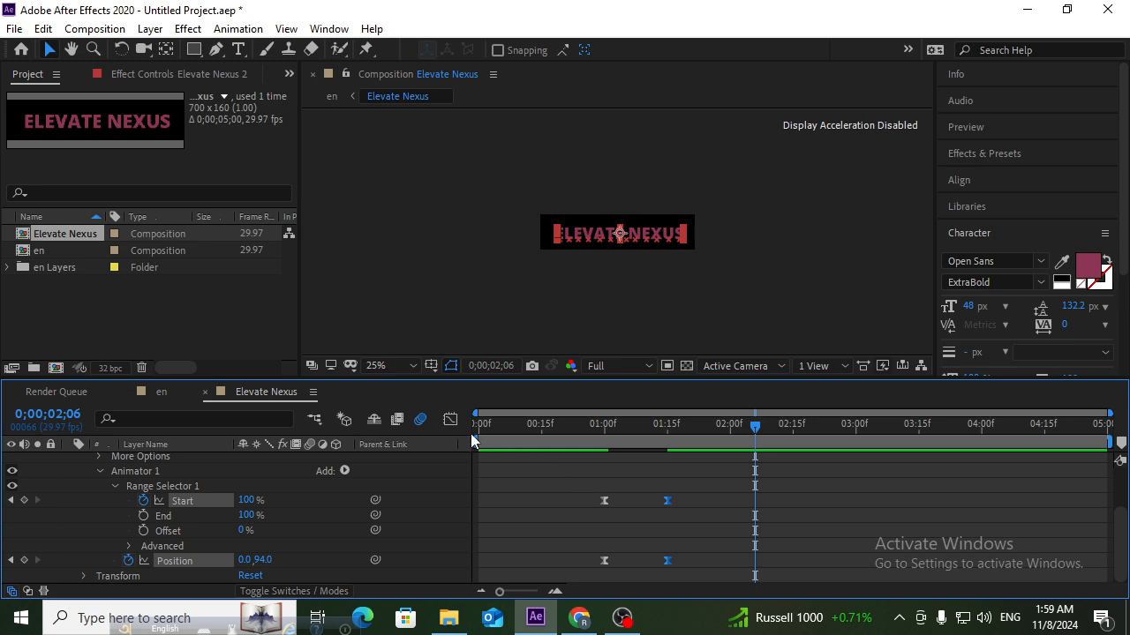
Step: Check the Start and Position keyframes in the speed graph and play the text reveal from the composition's start
{"action": "left_click", "coordinate": [449, 420]}
{"action": "right_click", "coordinate": [620, 485]}
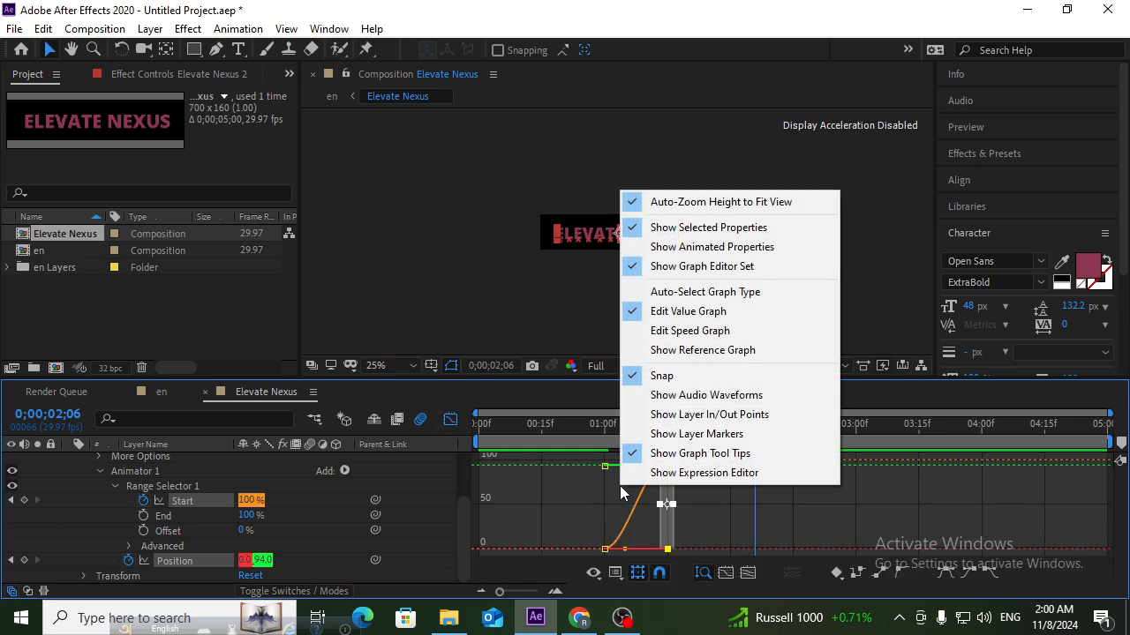
{"action": "left_click", "coordinate": [689, 330]}
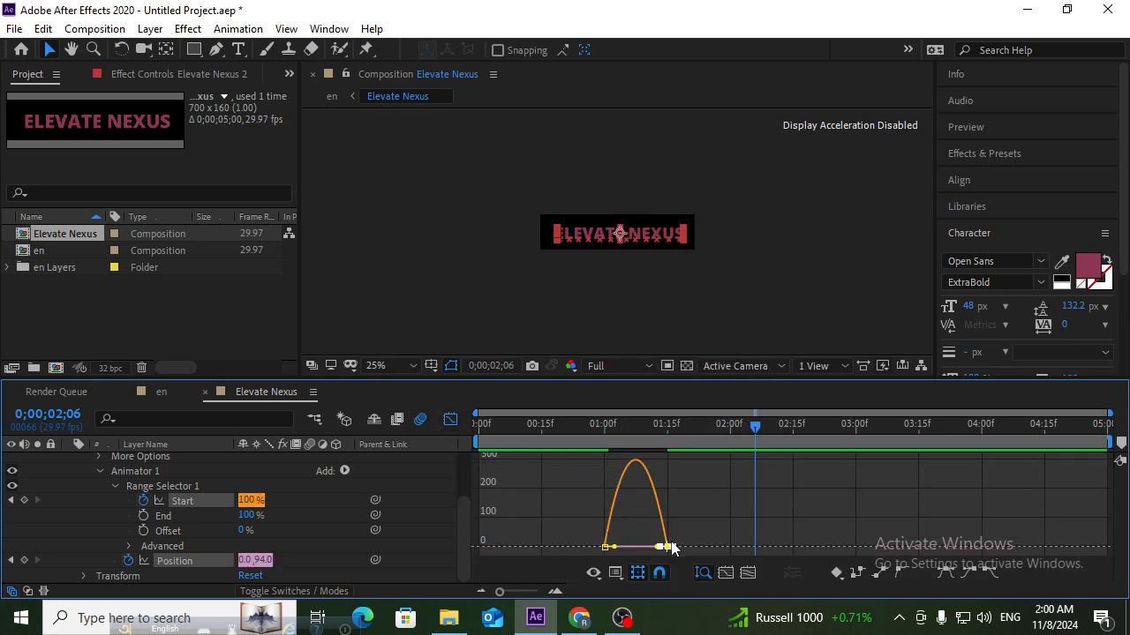
{"action": "left_click", "coordinate": [452, 421]}
{"action": "left_click_drag", "start_coordinate": [643, 433], "coordinate": [477, 436]}
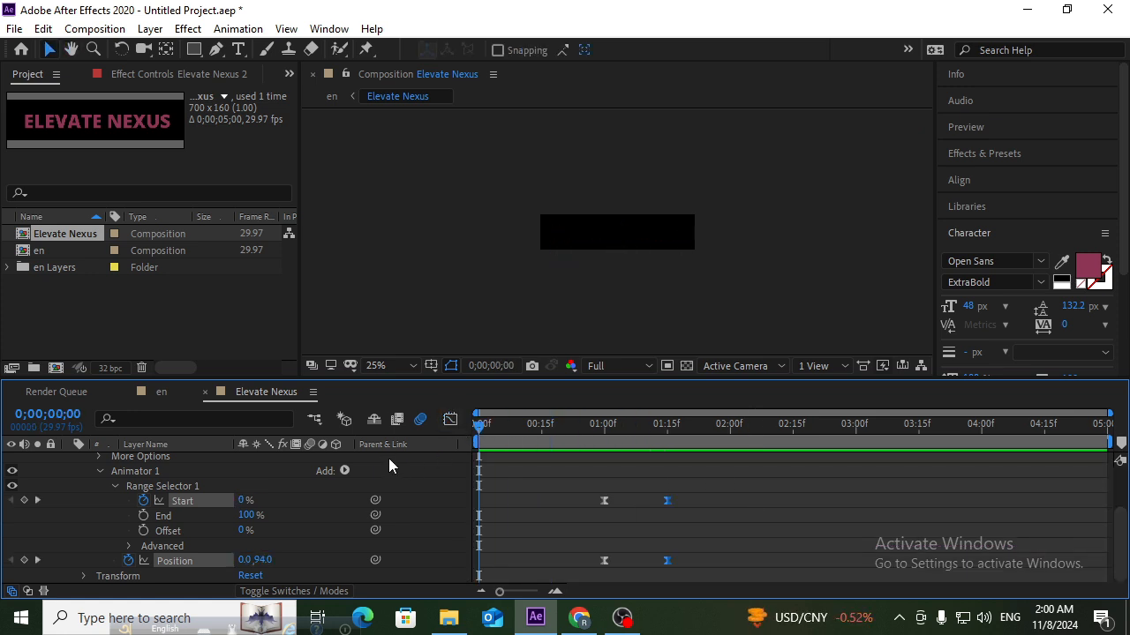
{"action": "key", "text": "space"}
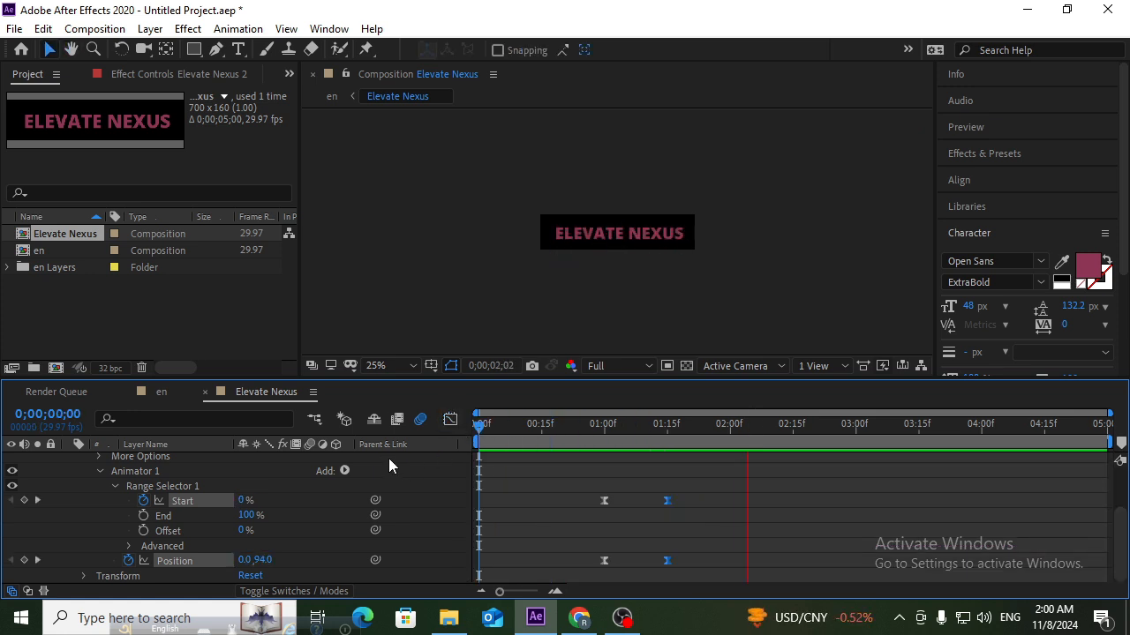
{"action": "key", "text": "space"}
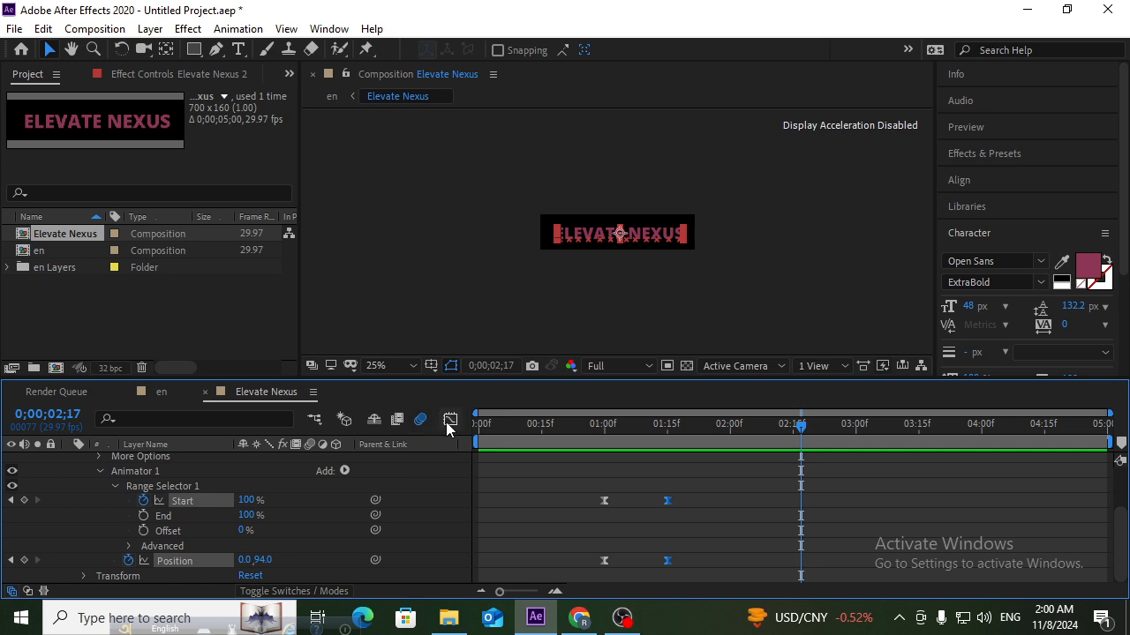
Step: Collapse the Elevate Nexus 2 layer, enable its motion blur, and preview the reveal from the composition's start
{"action": "scroll", "coordinate": [117, 475], "scroll_direction": "up", "scroll_amount": 3}
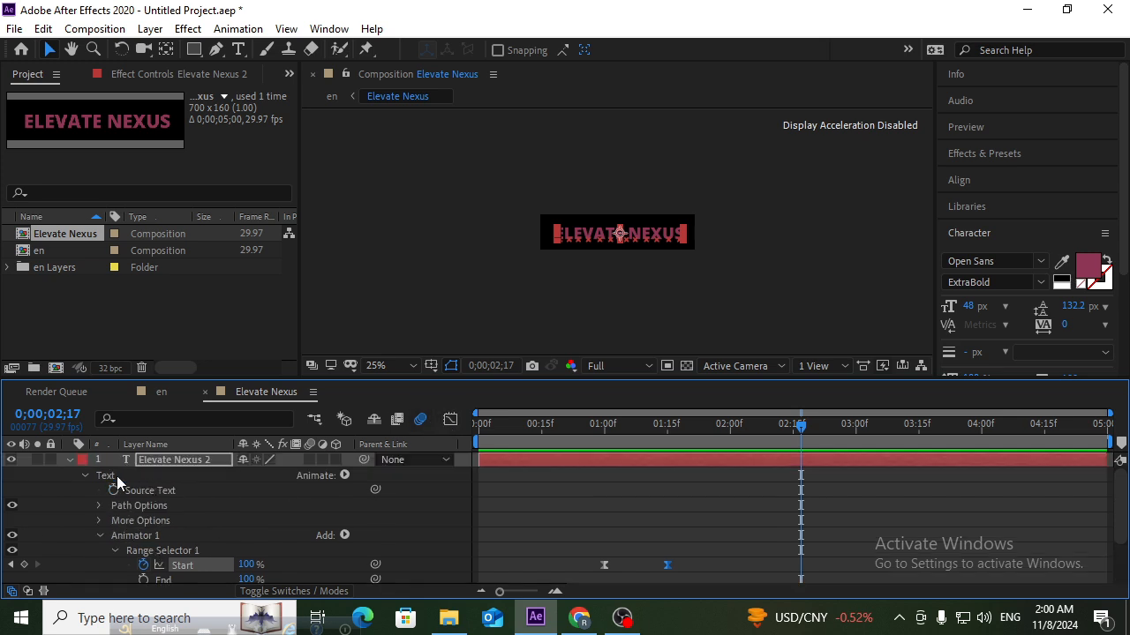
{"action": "left_click", "coordinate": [71, 459]}
{"action": "left_click", "coordinate": [311, 459]}
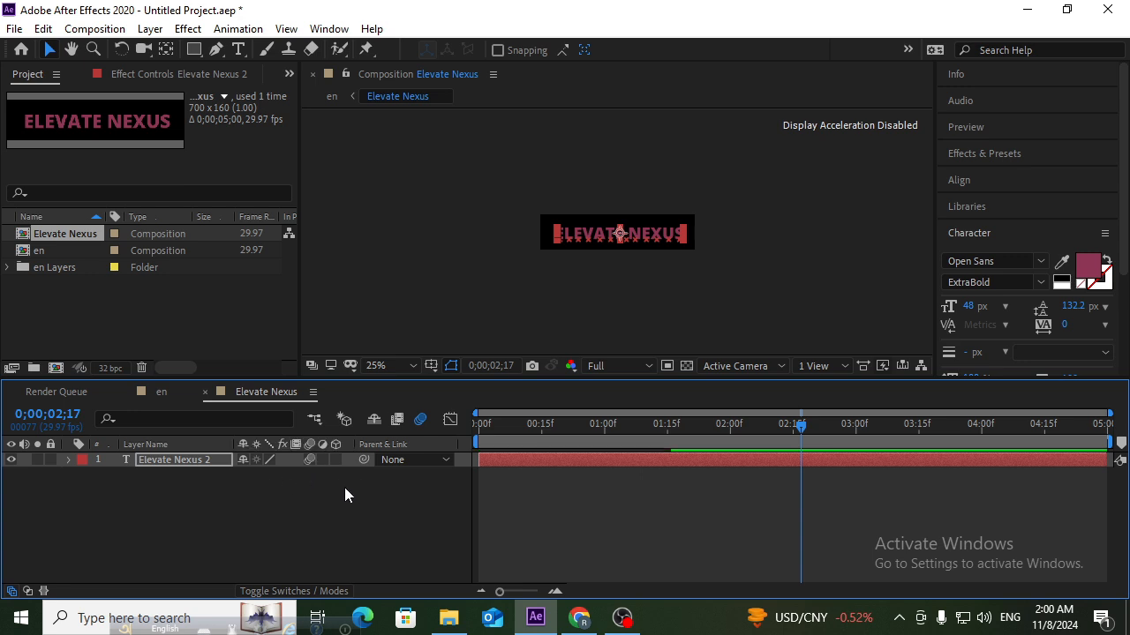
{"action": "left_click_drag", "start_coordinate": [554, 434], "coordinate": [384, 448]}
{"action": "key", "text": "space"}
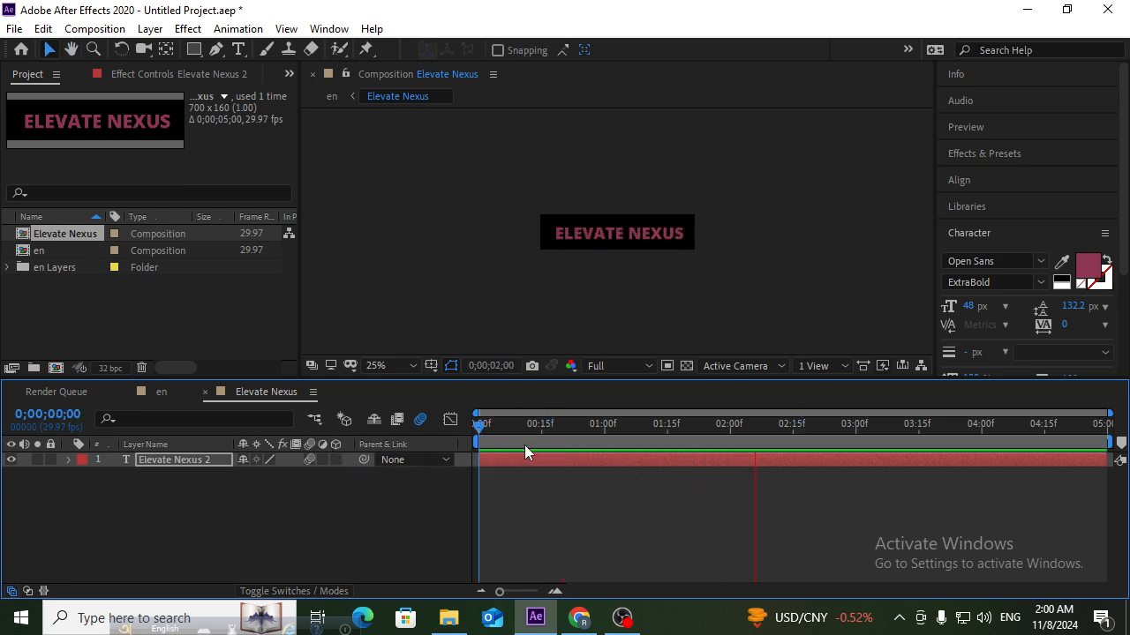
{"action": "left_click", "coordinate": [562, 426]}
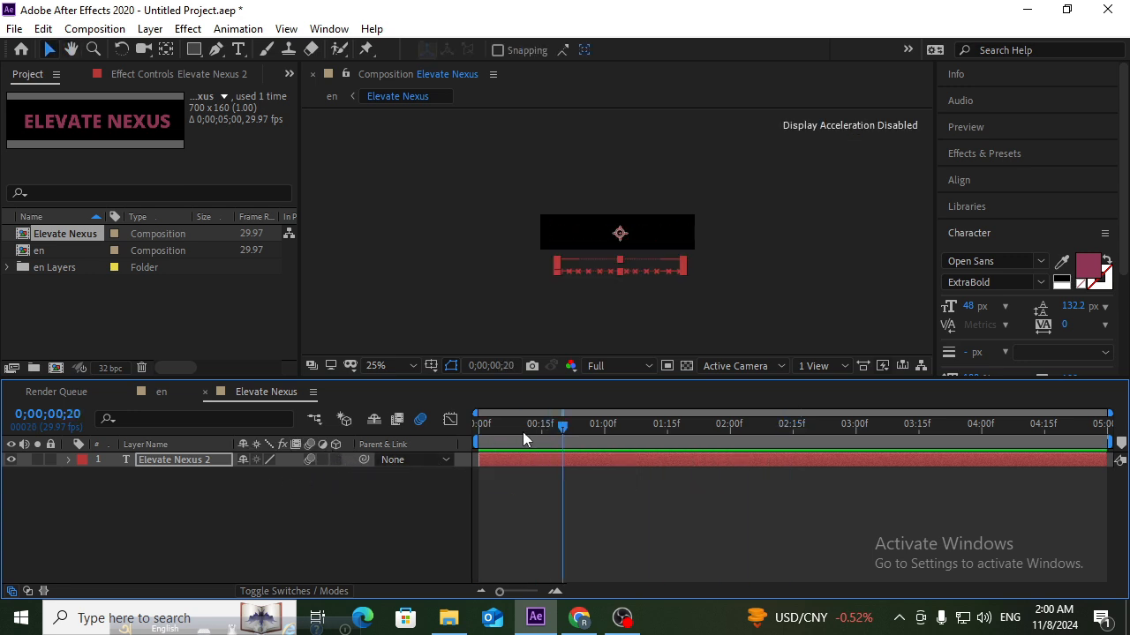
Step: Examine the Advanced options of Range Selector 1 on the Elevate Nexus 2 layer
{"action": "left_click", "coordinate": [68, 460]}
{"action": "scroll", "coordinate": [108, 533], "scroll_direction": "down", "scroll_amount": 2}
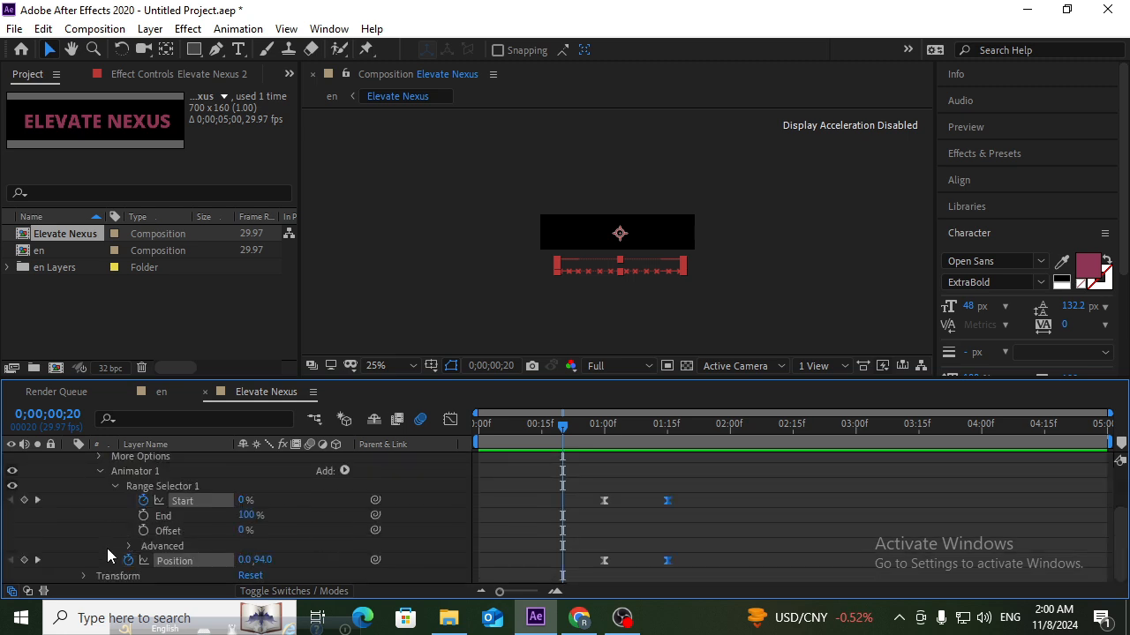
{"action": "left_click", "coordinate": [129, 546]}
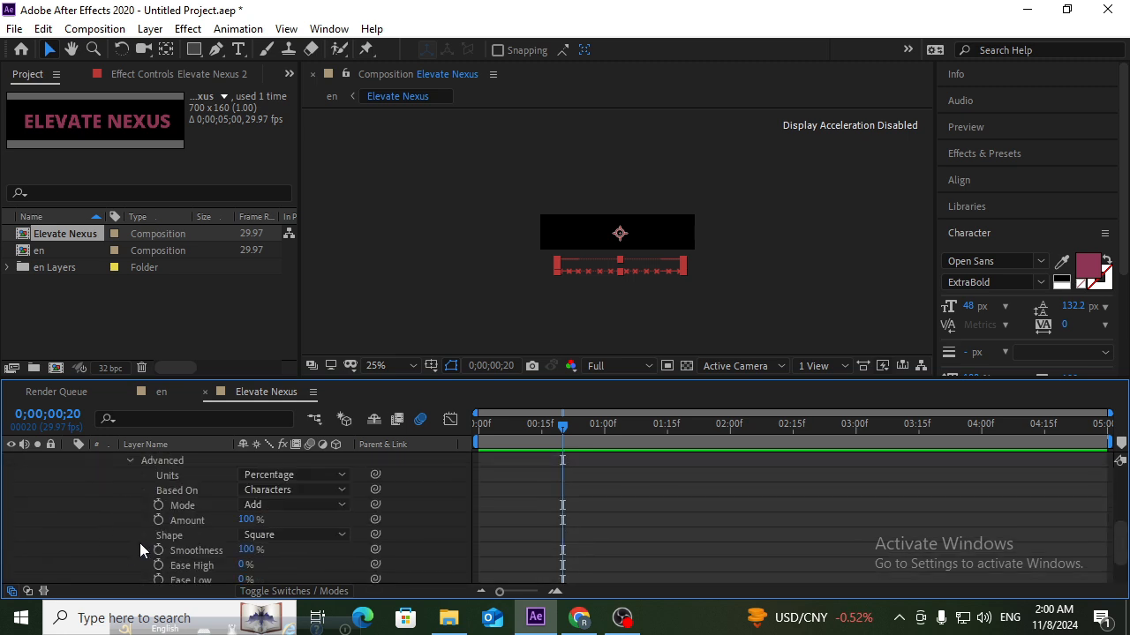
{"action": "scroll", "coordinate": [144, 543], "scroll_direction": "down", "scroll_amount": 1}
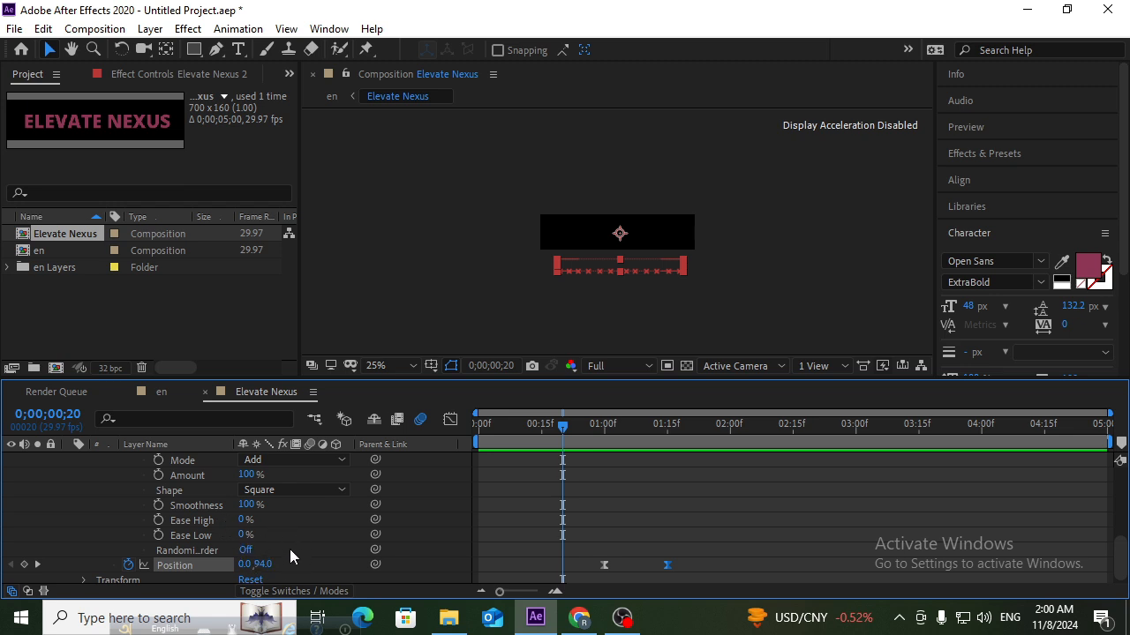
{"action": "scroll", "coordinate": [289, 549], "scroll_direction": "down", "scroll_amount": 1}
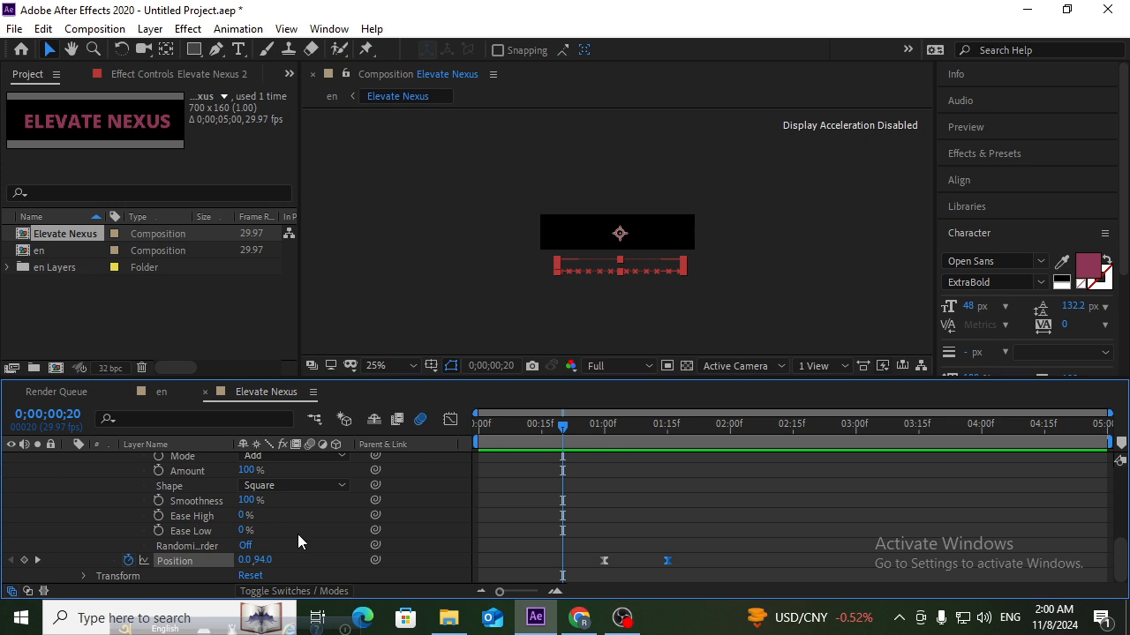
{"action": "scroll", "coordinate": [298, 534], "scroll_direction": "up", "scroll_amount": 5}
{"action": "left_click", "coordinate": [68, 460]}
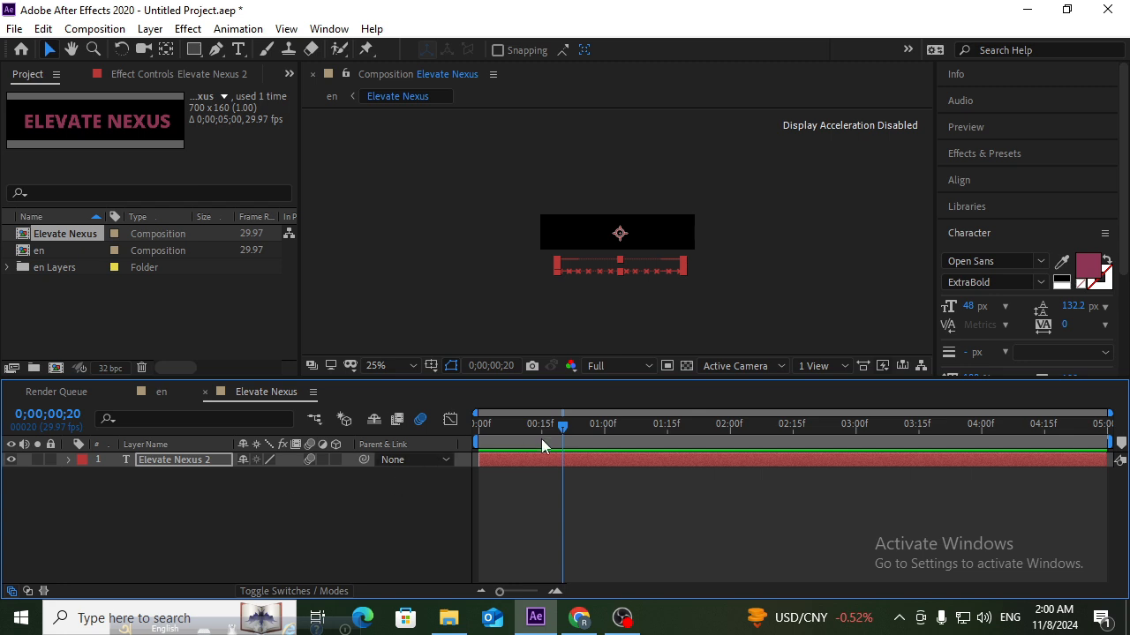
Step: Return to the en composition and play the whole logo animation from the start
{"action": "left_click_drag", "start_coordinate": [558, 436], "coordinate": [688, 430]}
{"action": "left_click", "coordinate": [153, 395]}
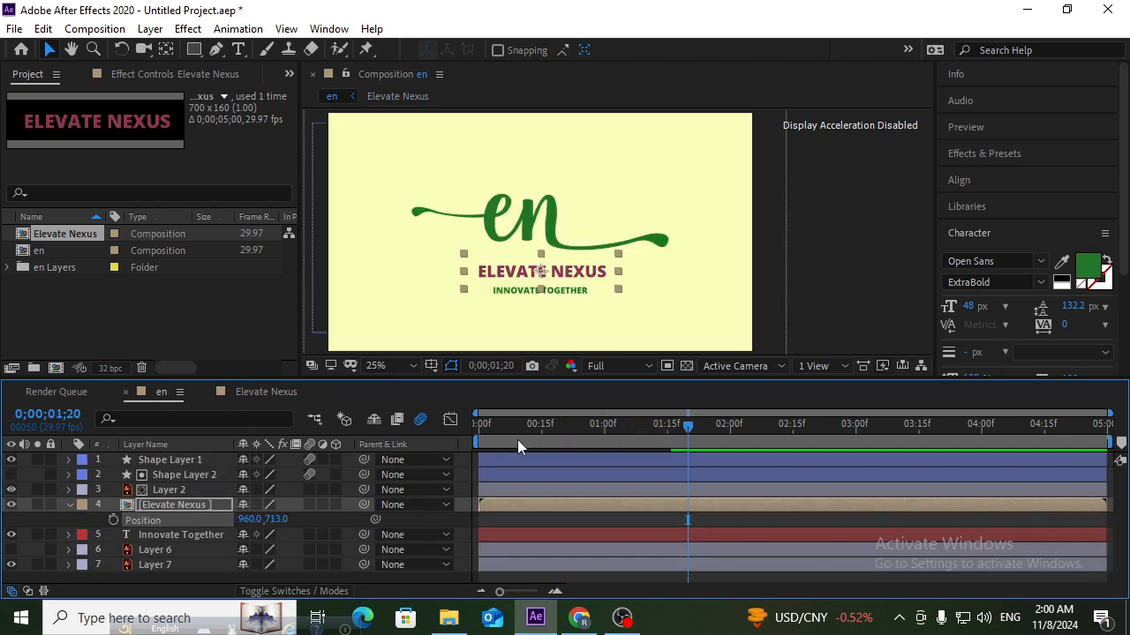
{"action": "key", "text": "Home"}
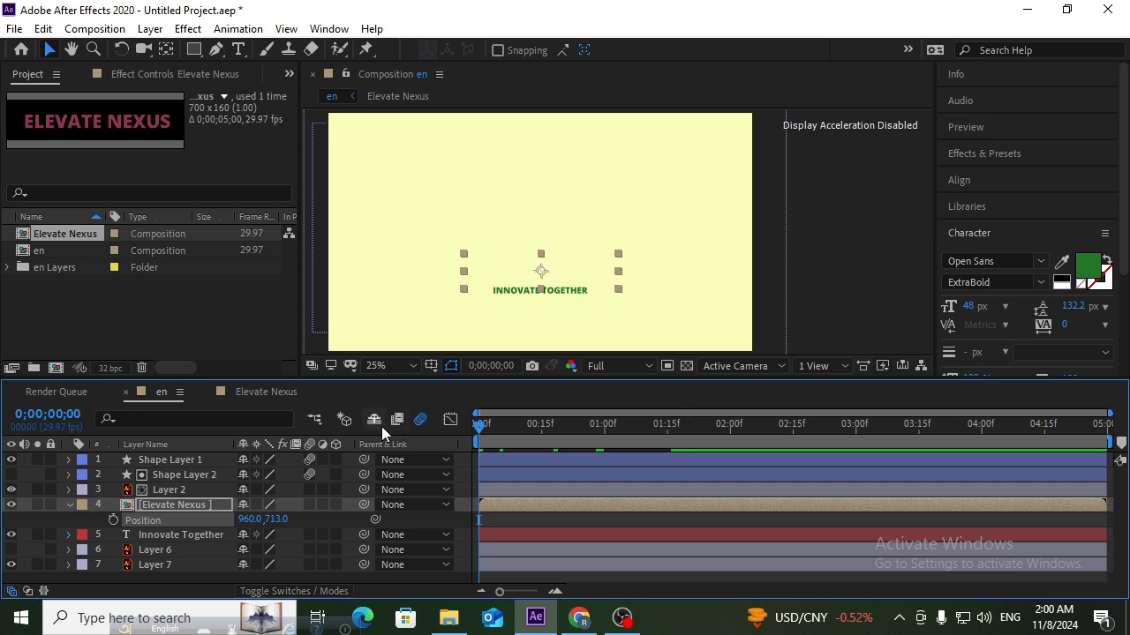
{"action": "key", "text": "space"}
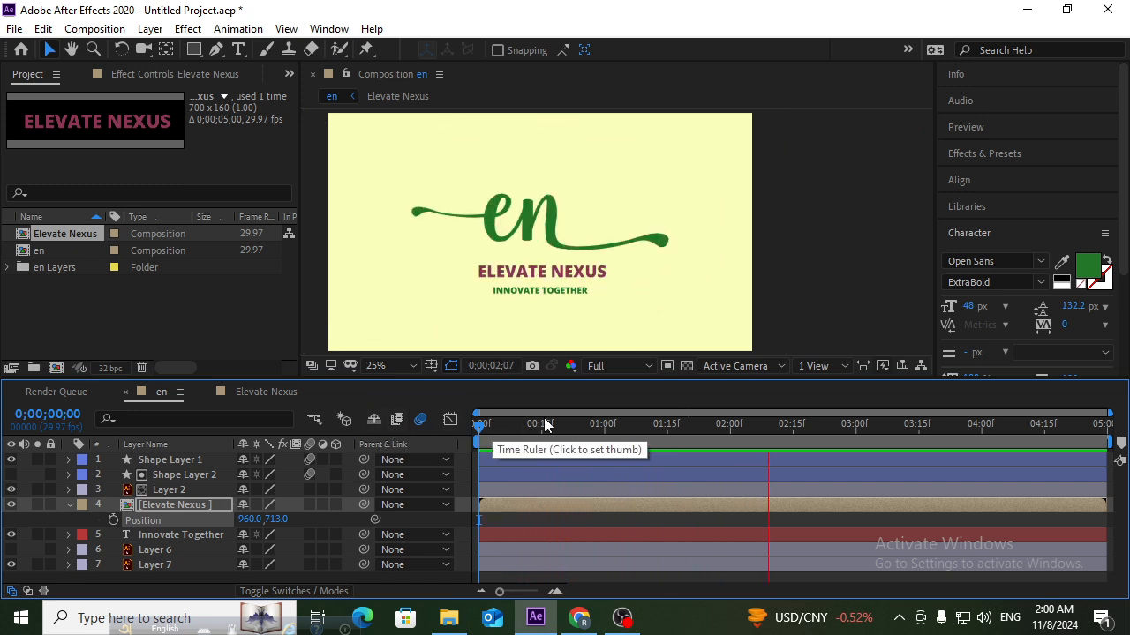
{"action": "key", "text": "space"}
{"action": "key", "text": "space"}
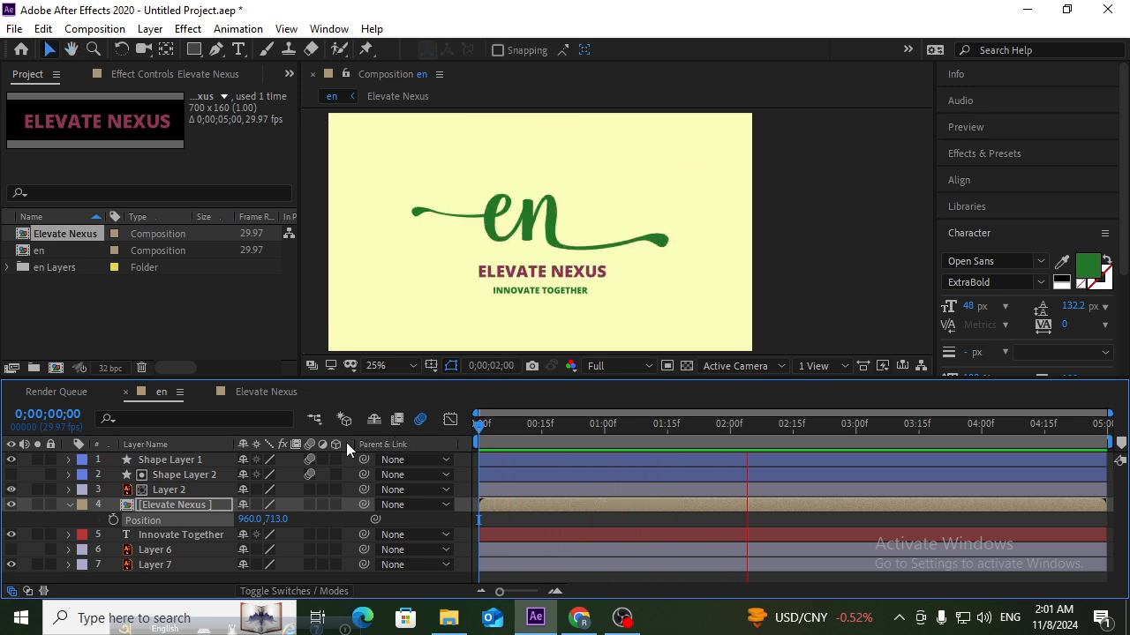
Step: Add Position keyframes to the Innovate Together layer at 0;00;01;15 and 0;00;01;23, revealing its Opacity property as well
{"action": "left_click_drag", "start_coordinate": [601, 426], "coordinate": [668, 428]}
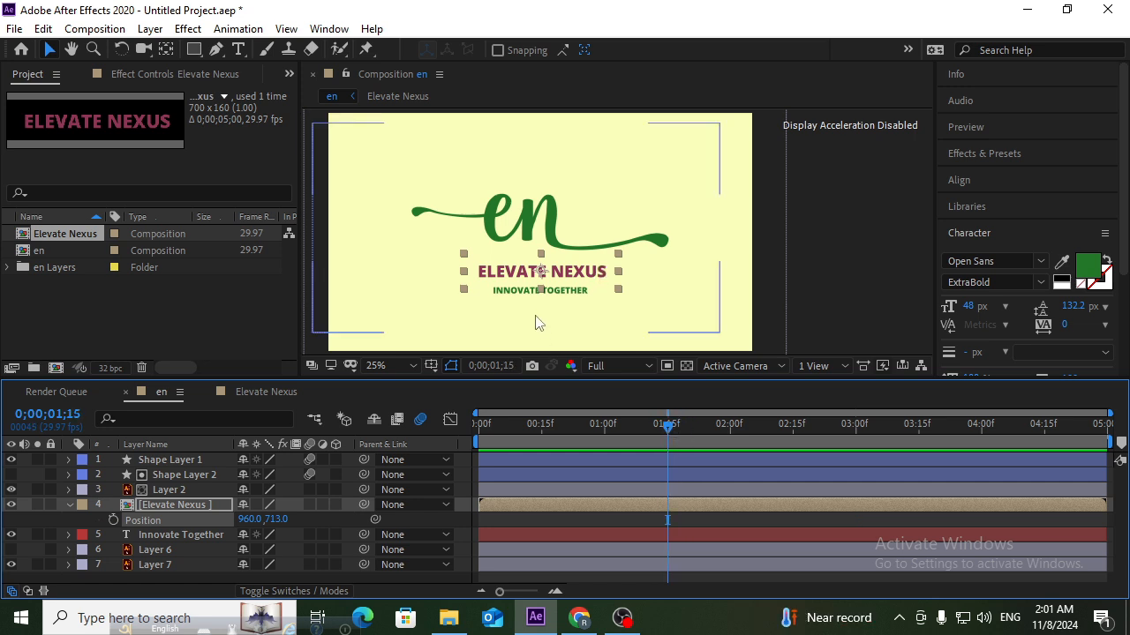
{"action": "left_click", "coordinate": [196, 535]}
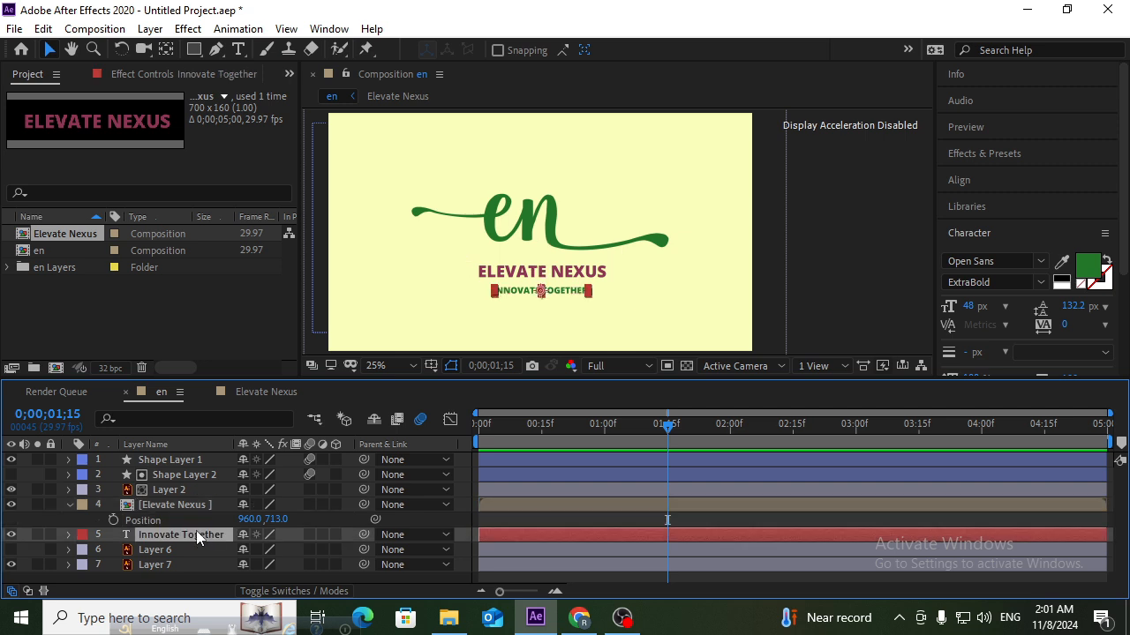
{"action": "key", "text": "p"}
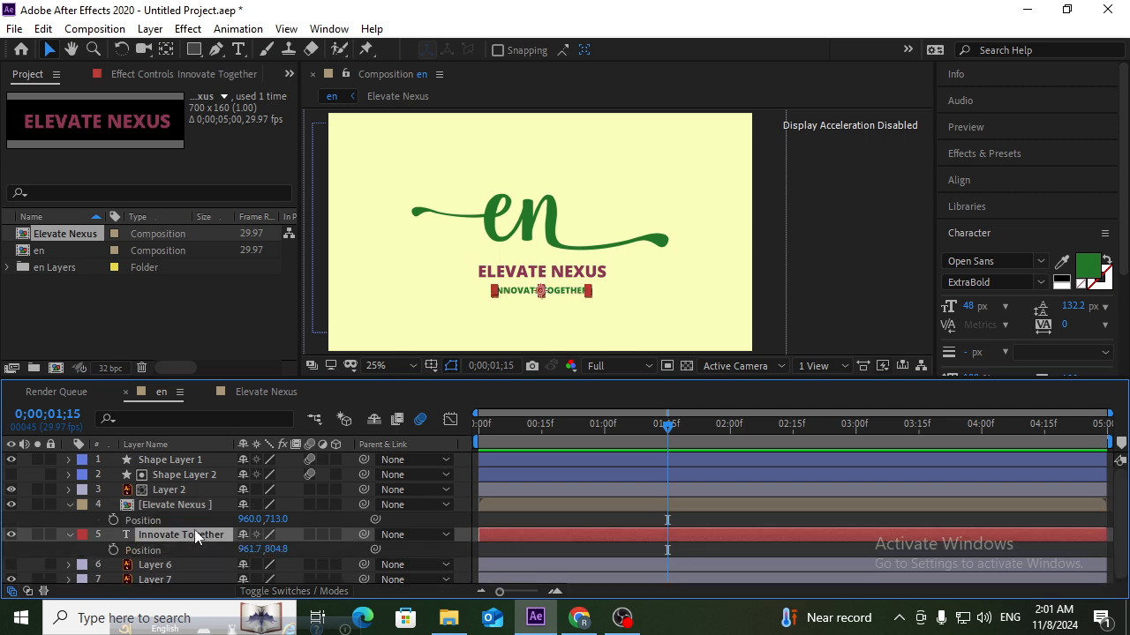
{"action": "key", "text": "shift+t"}
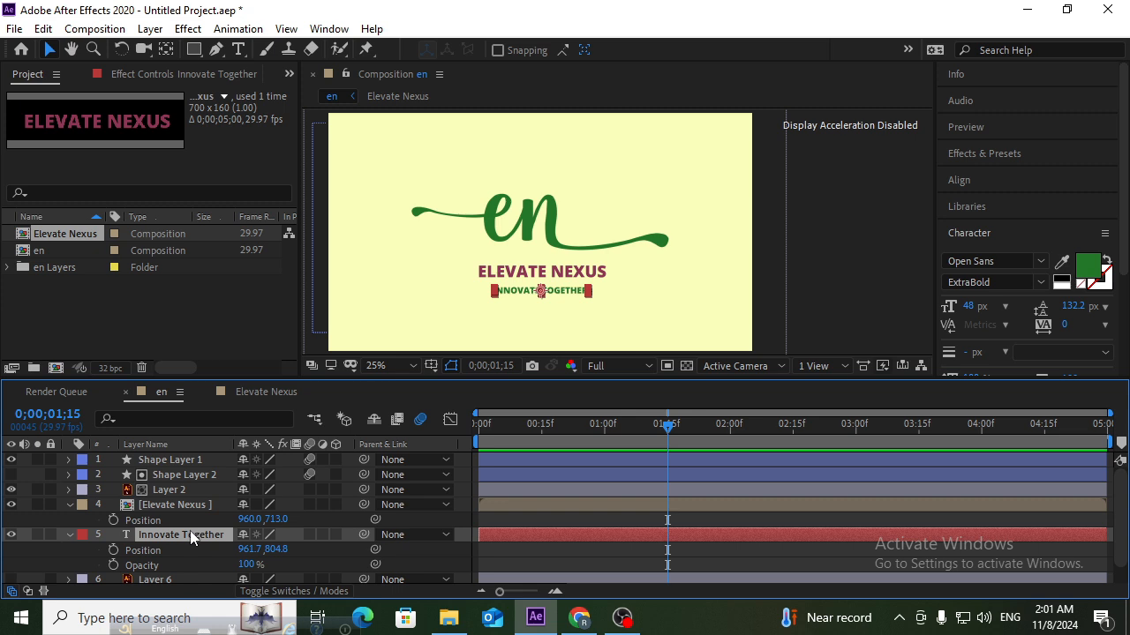
{"action": "left_click", "coordinate": [113, 550]}
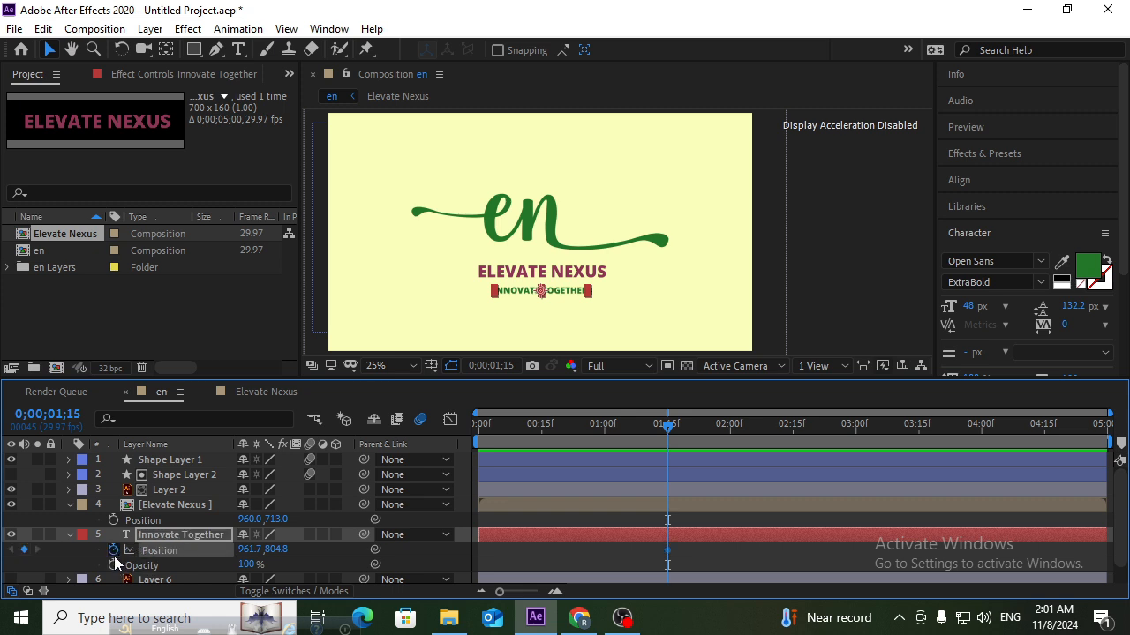
{"action": "left_click", "coordinate": [700, 427]}
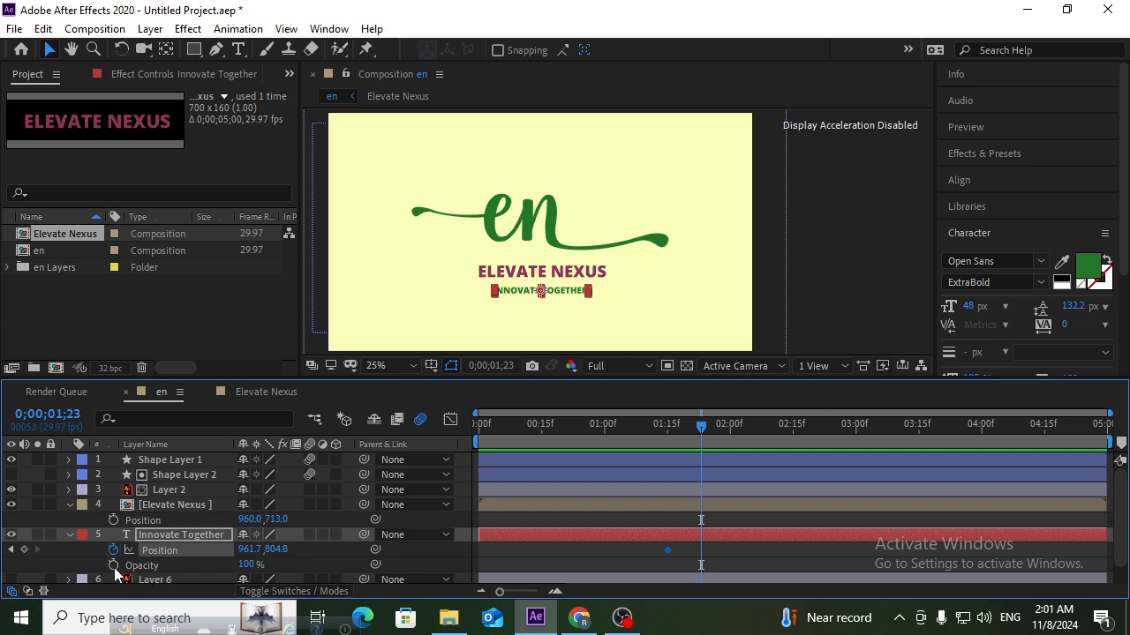
{"action": "left_click", "coordinate": [24, 550]}
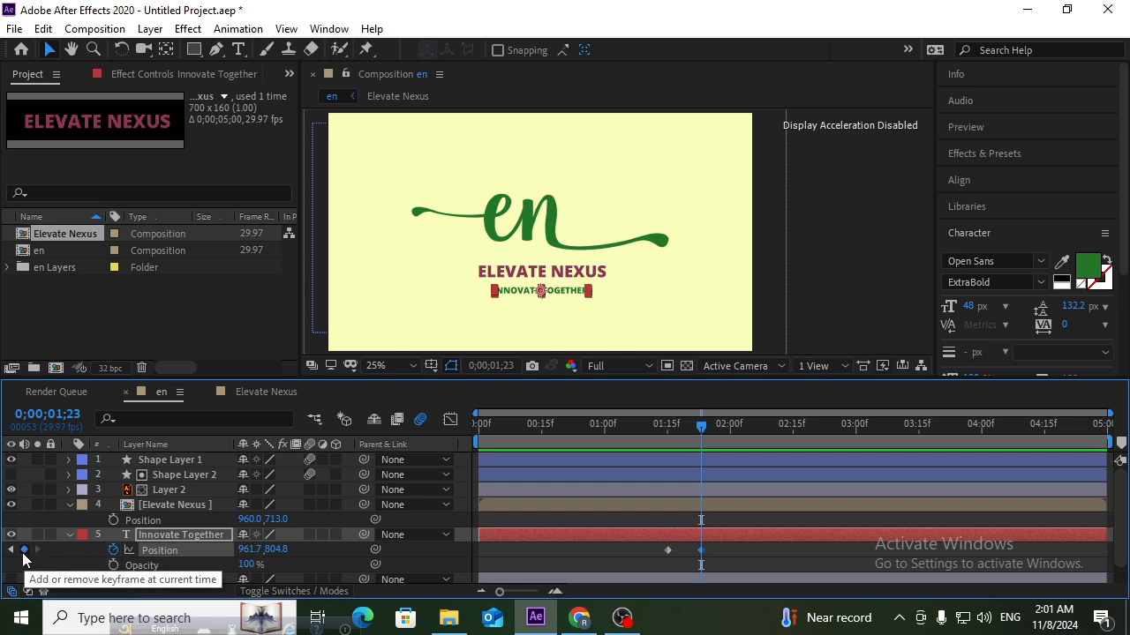
Step: Add Opacity keyframes to the Innovate Together layer at 0;00;01;15 and 0;00;01;23, matching its Position keyframes
{"action": "left_click", "coordinate": [10, 549]}
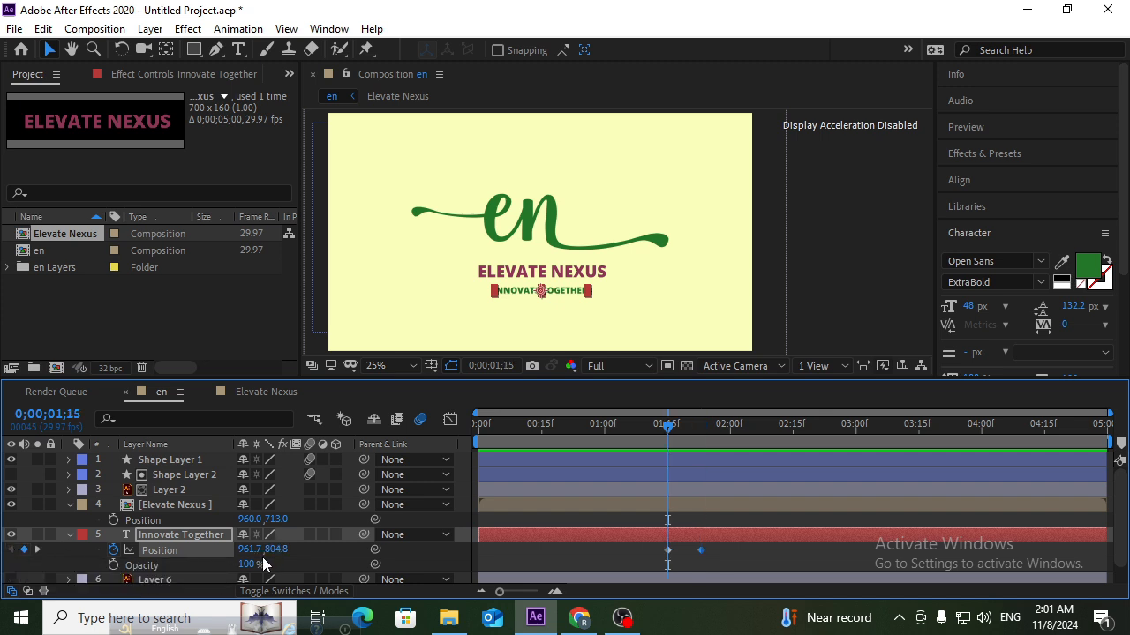
{"action": "left_click", "coordinate": [114, 565]}
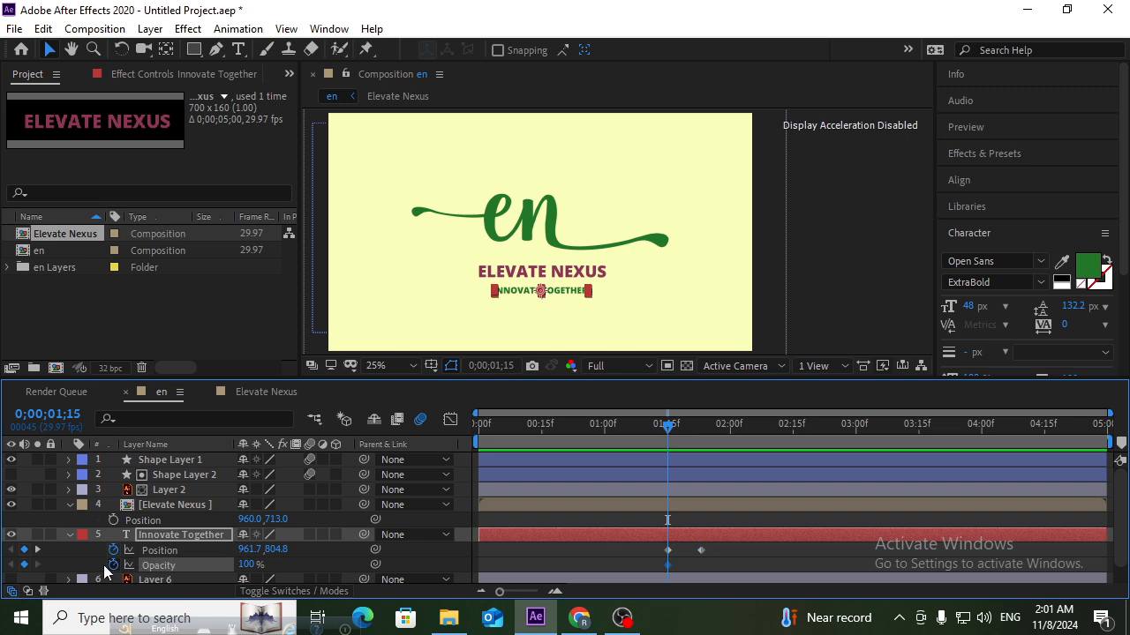
{"action": "left_click", "coordinate": [37, 550]}
{"action": "left_click", "coordinate": [24, 565]}
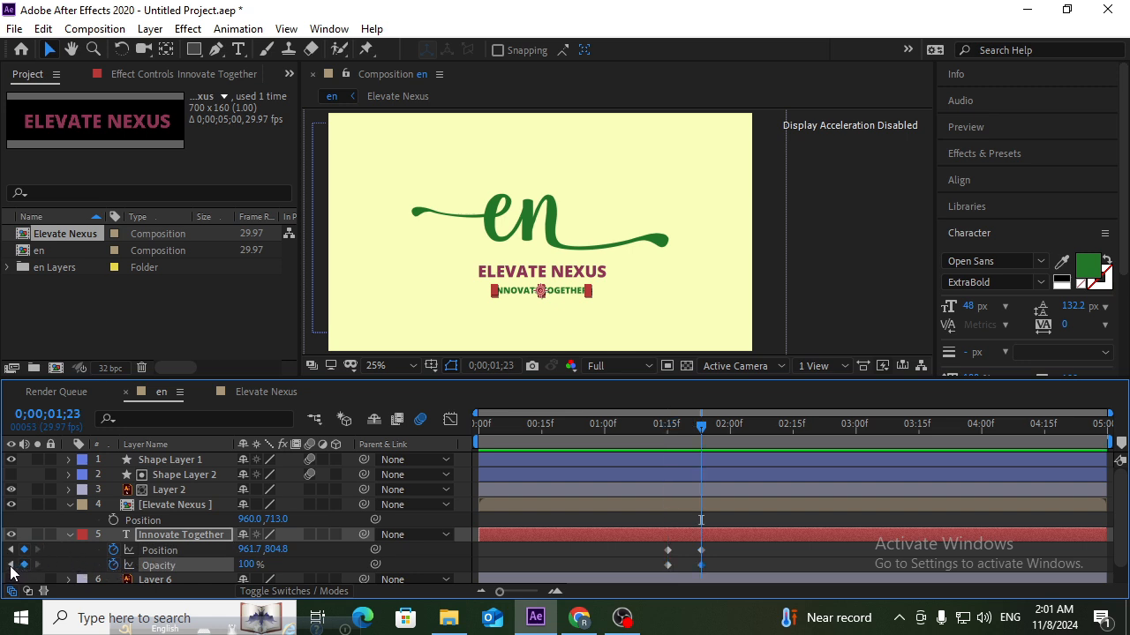
Step: At 0;00;01;15, set the Innovate Together layer's Y position to 859.8 and its opacity to 0%, and preview the motion
{"action": "left_click", "coordinate": [11, 564]}
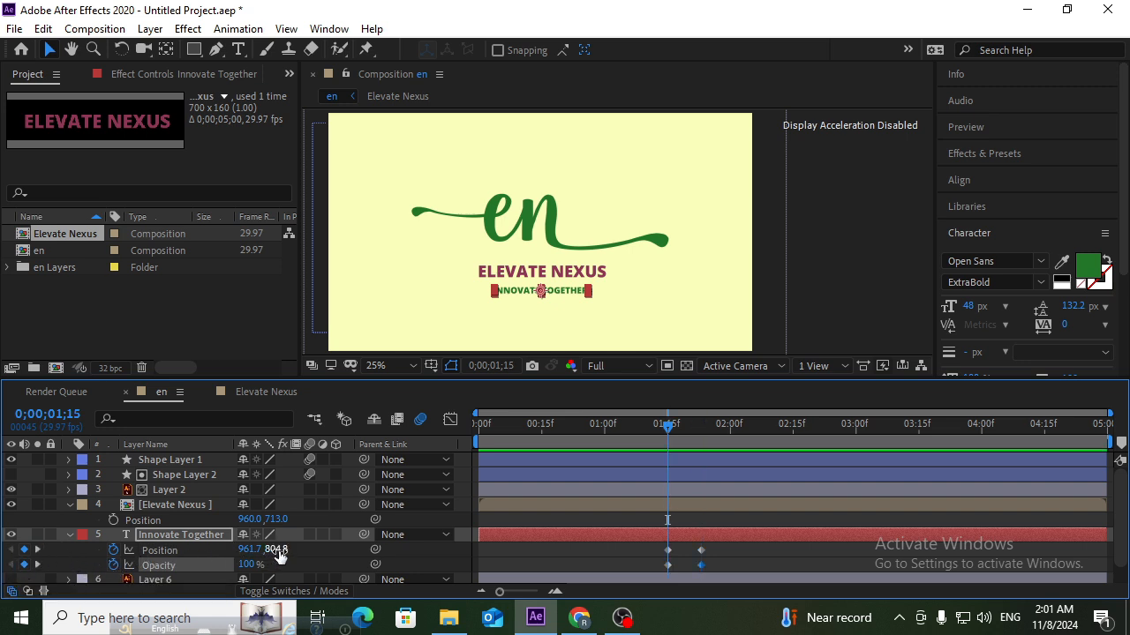
{"action": "left_click_drag", "start_coordinate": [275, 550], "coordinate": [332, 547]}
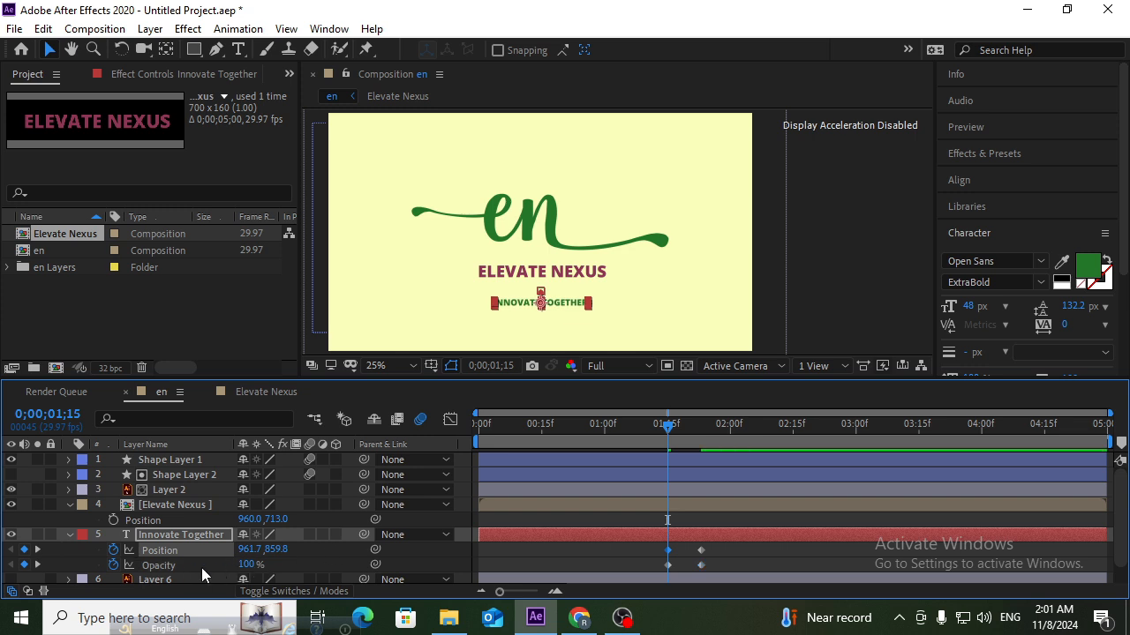
{"action": "left_click_drag", "start_coordinate": [251, 570], "coordinate": [2, 608]}
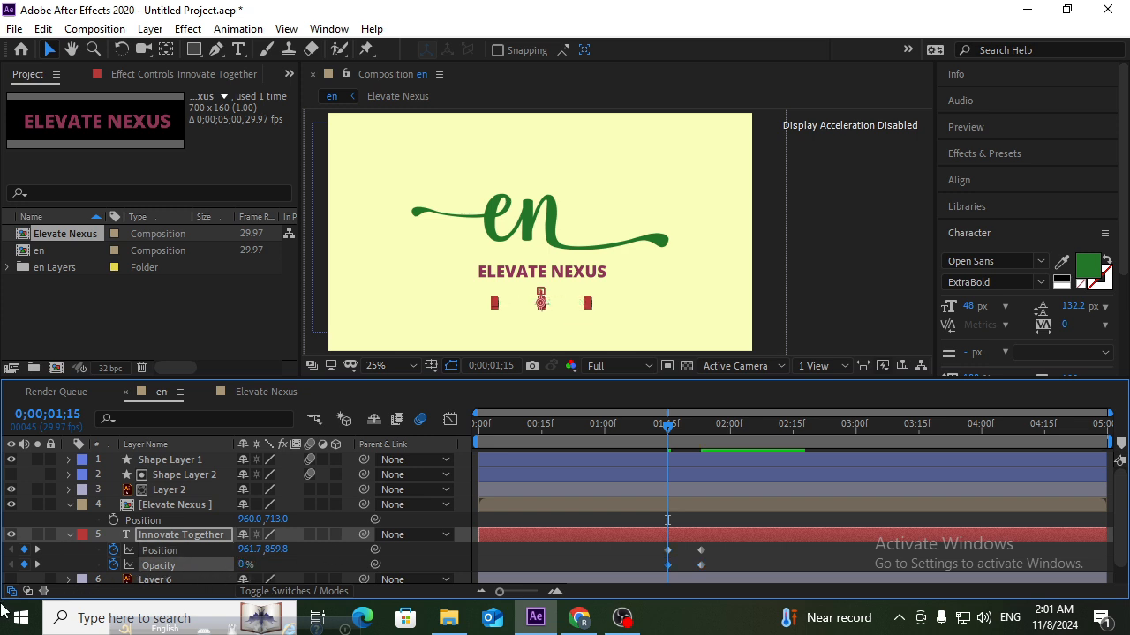
{"action": "key", "text": "space"}
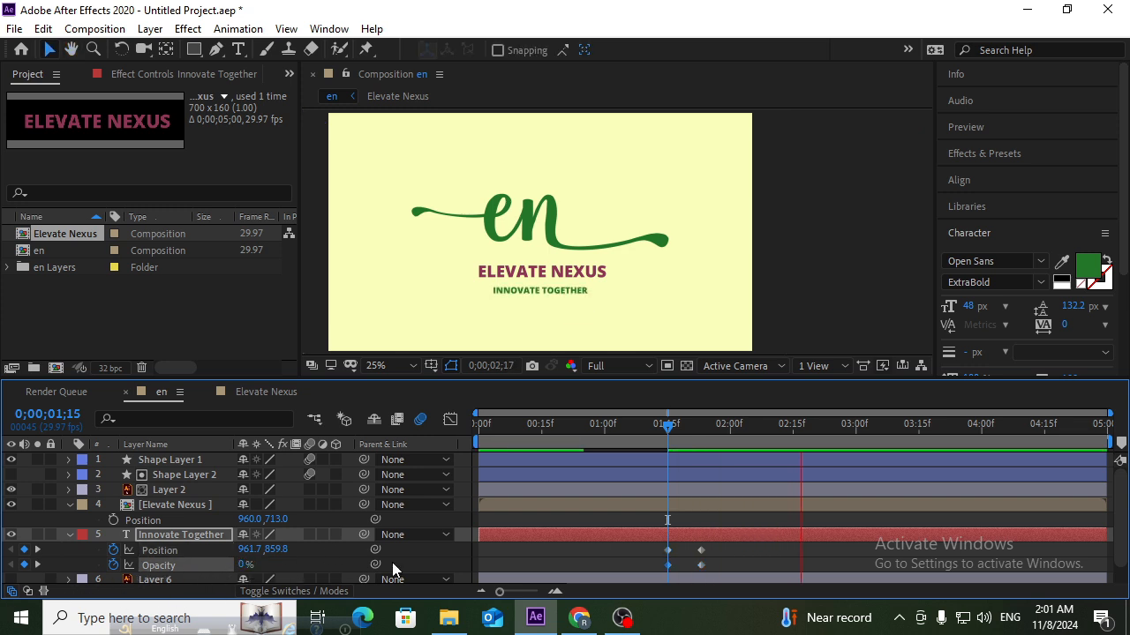
Step: Easy-ease the Innovate Together layer's Position and Opacity keyframes and set the ending Position keyframe's incoming velocity influence to 95%
{"action": "left_click_drag", "start_coordinate": [722, 548], "coordinate": [600, 570]}
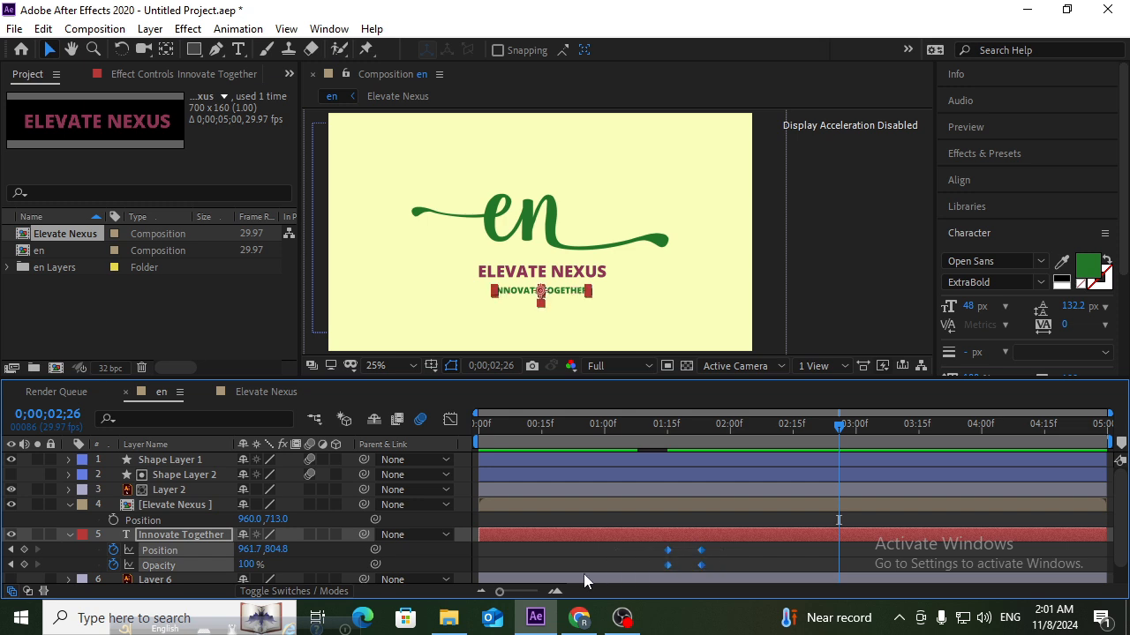
{"action": "left_click", "coordinate": [450, 419]}
{"action": "left_click_drag", "start_coordinate": [726, 493], "coordinate": [681, 550]}
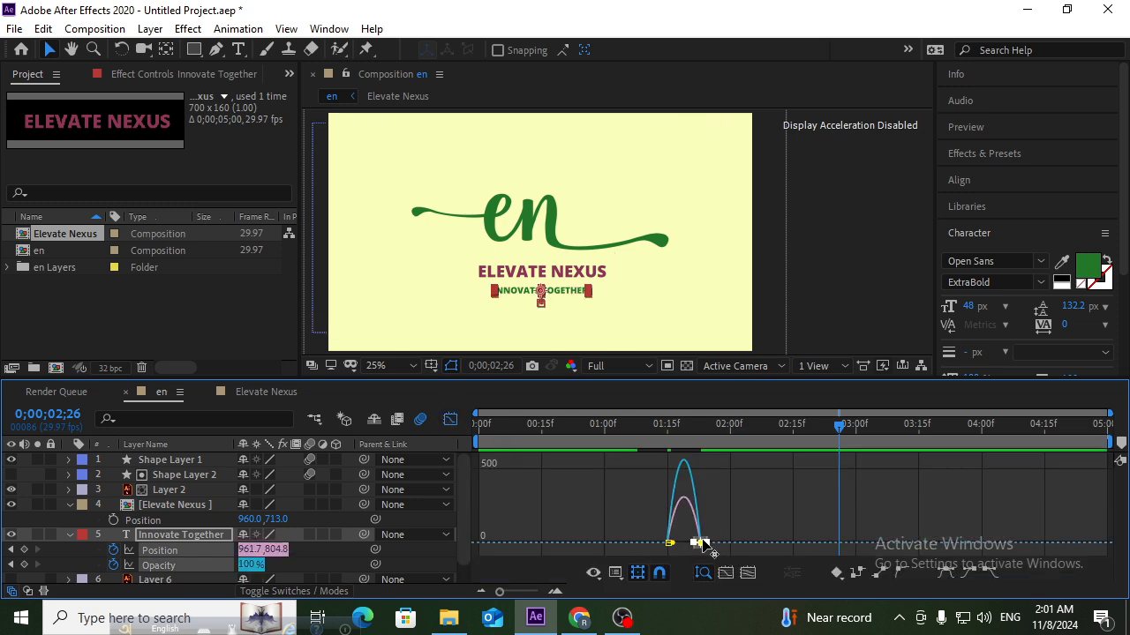
{"action": "right_click", "coordinate": [703, 539]}
{"action": "left_click", "coordinate": [744, 512]}
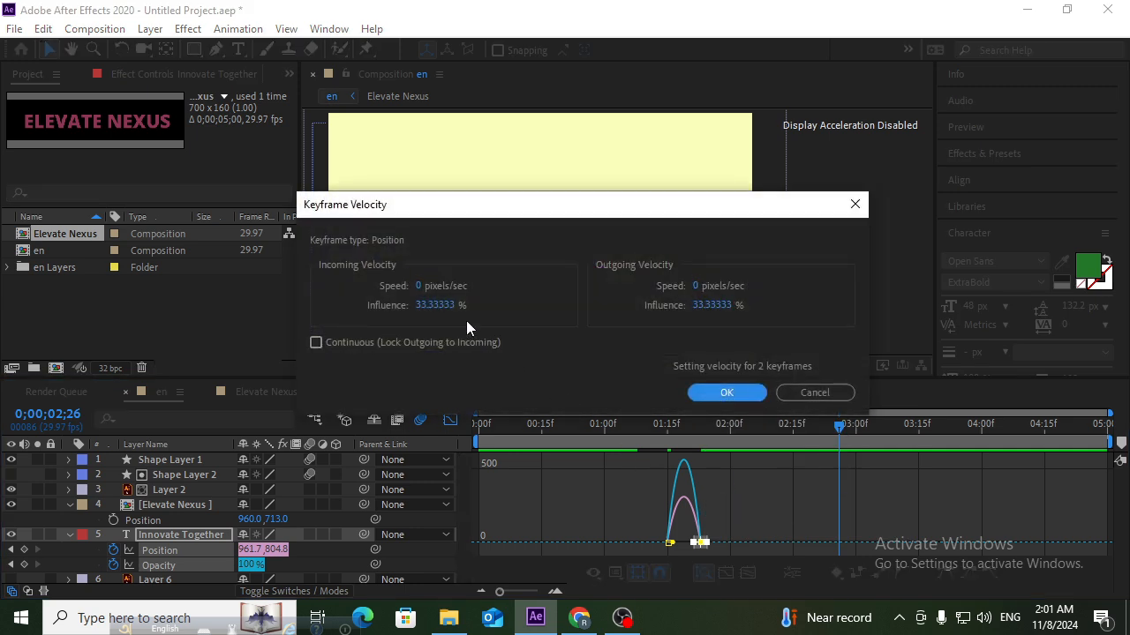
{"action": "left_click", "coordinate": [435, 305]}
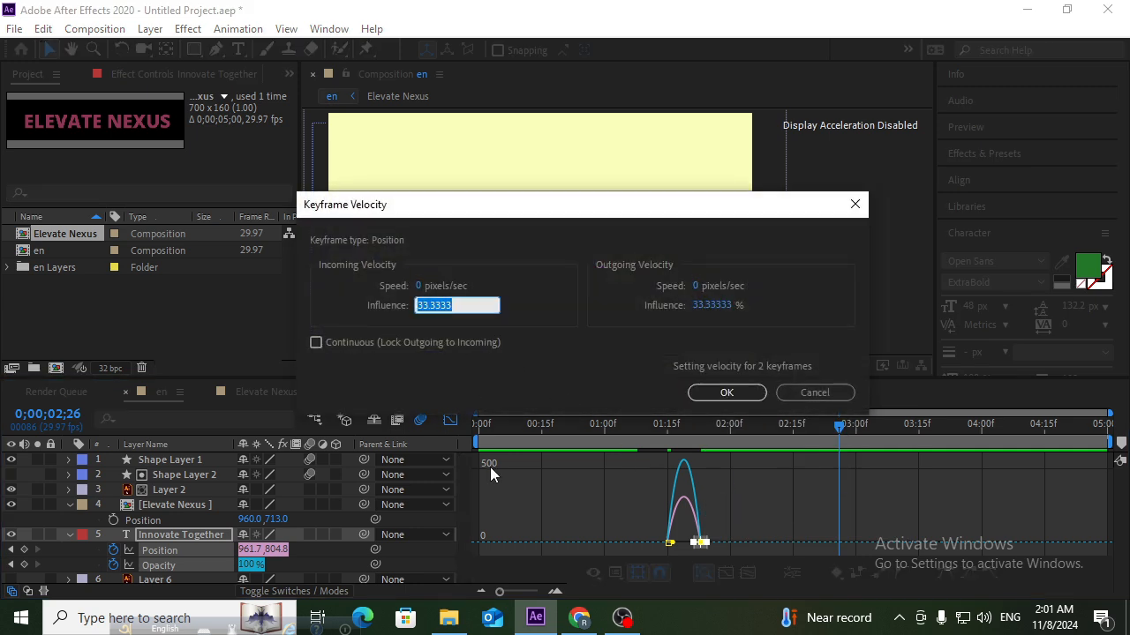
{"action": "type", "text": "95"}
{"action": "left_click", "coordinate": [727, 393]}
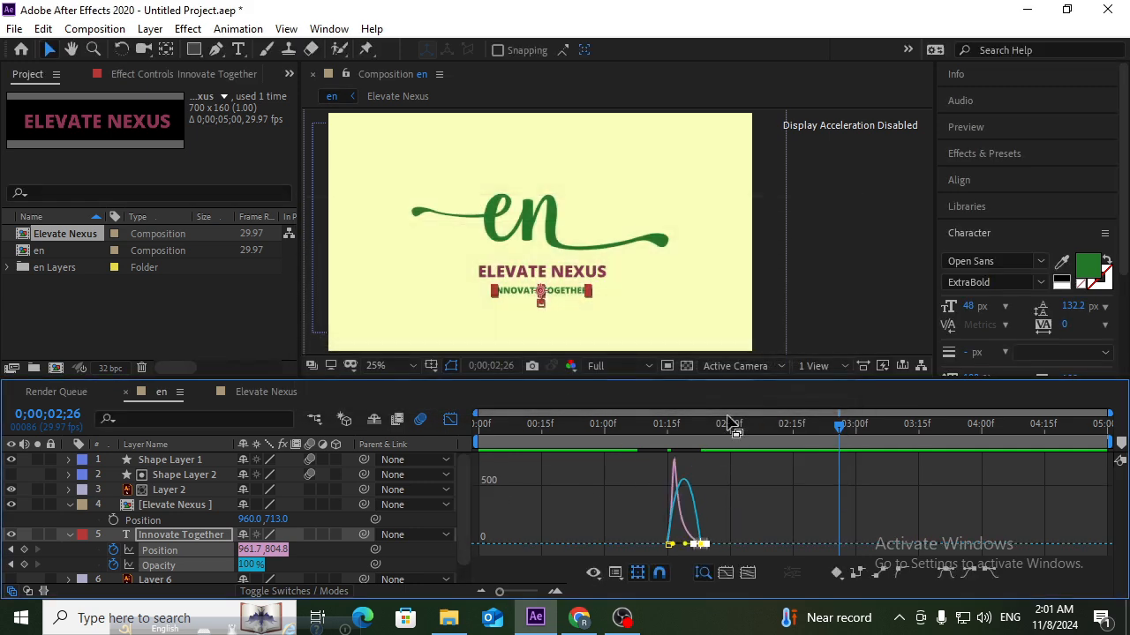
Step: Set the incoming velocity influence of the Innovate Together layer's ending Opacity keyframe to 95%
{"action": "left_click", "coordinate": [724, 533]}
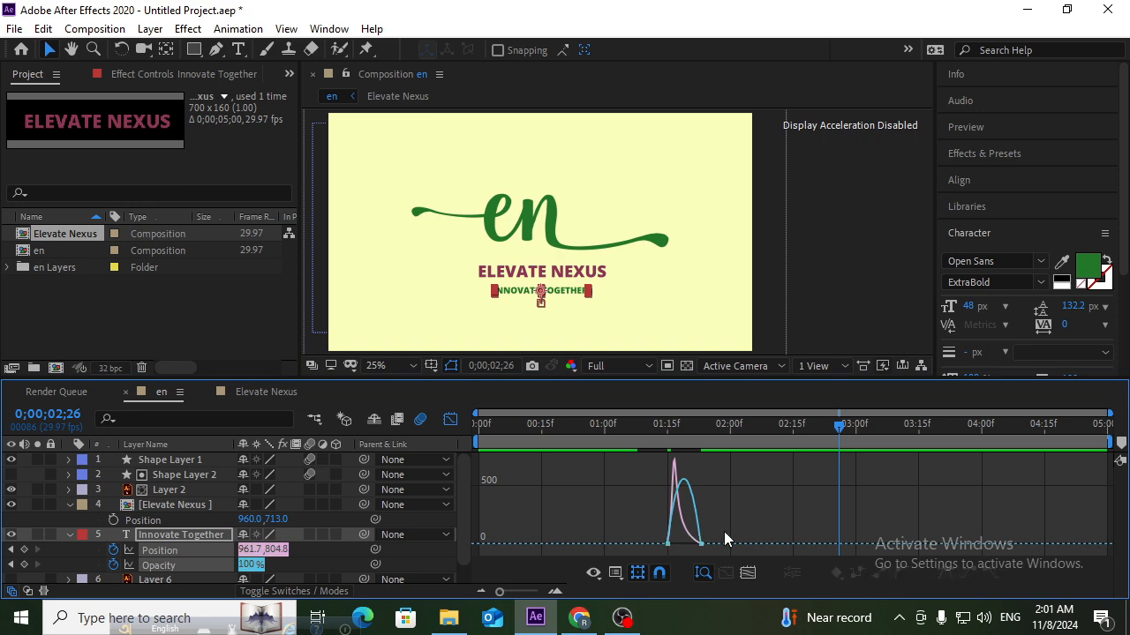
{"action": "left_click", "coordinate": [703, 551]}
{"action": "right_click", "coordinate": [701, 551]}
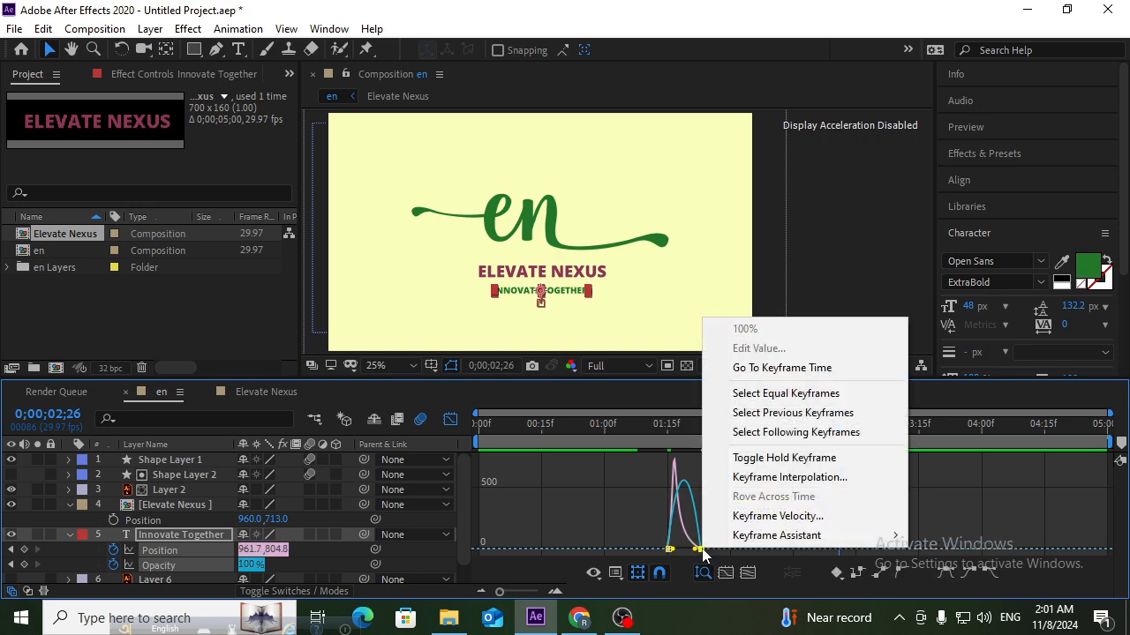
{"action": "left_click", "coordinate": [751, 515]}
{"action": "left_click", "coordinate": [436, 304]}
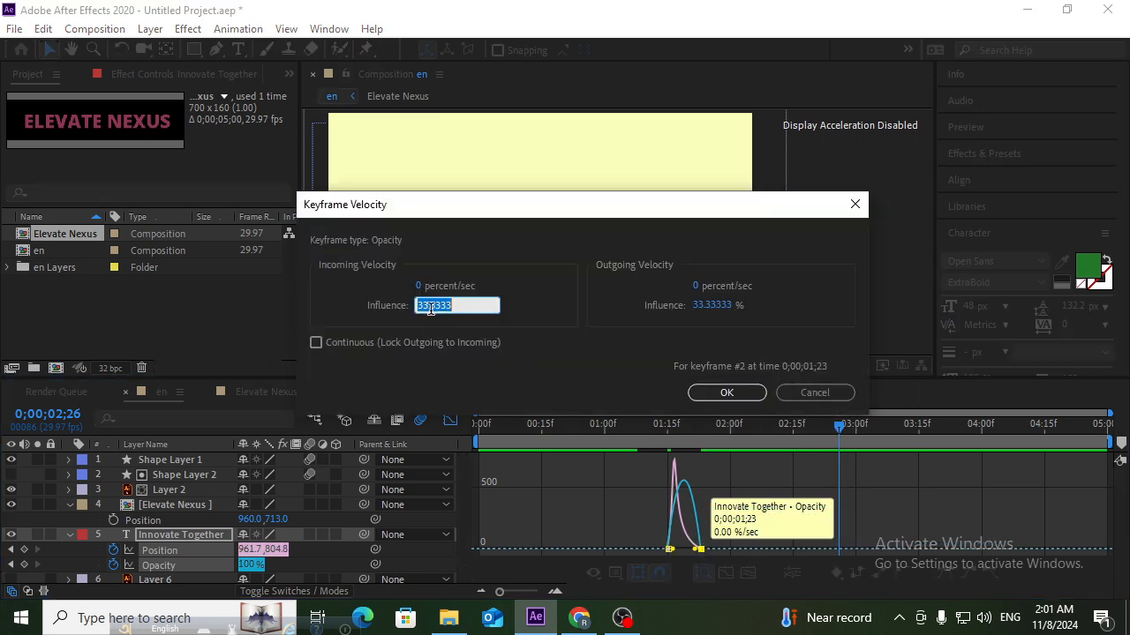
{"action": "type", "text": "90"}
{"action": "left_click", "coordinate": [726, 392]}
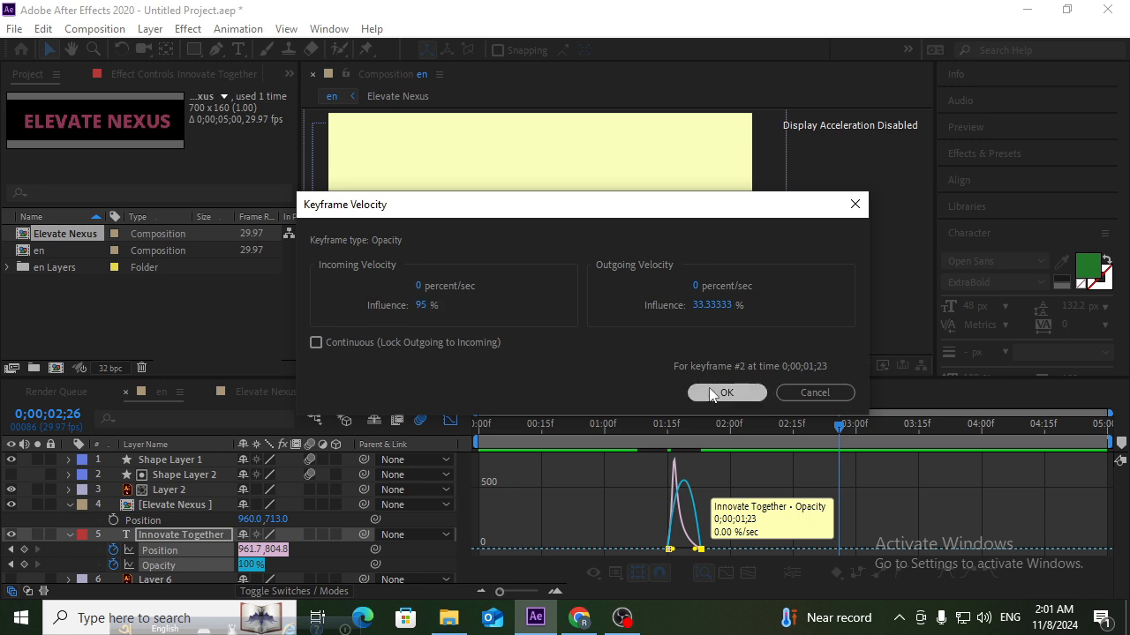
Step: Close the speed graph and play the logo animation with the Innovate Together reveal from the composition's start
{"action": "left_click", "coordinate": [453, 421]}
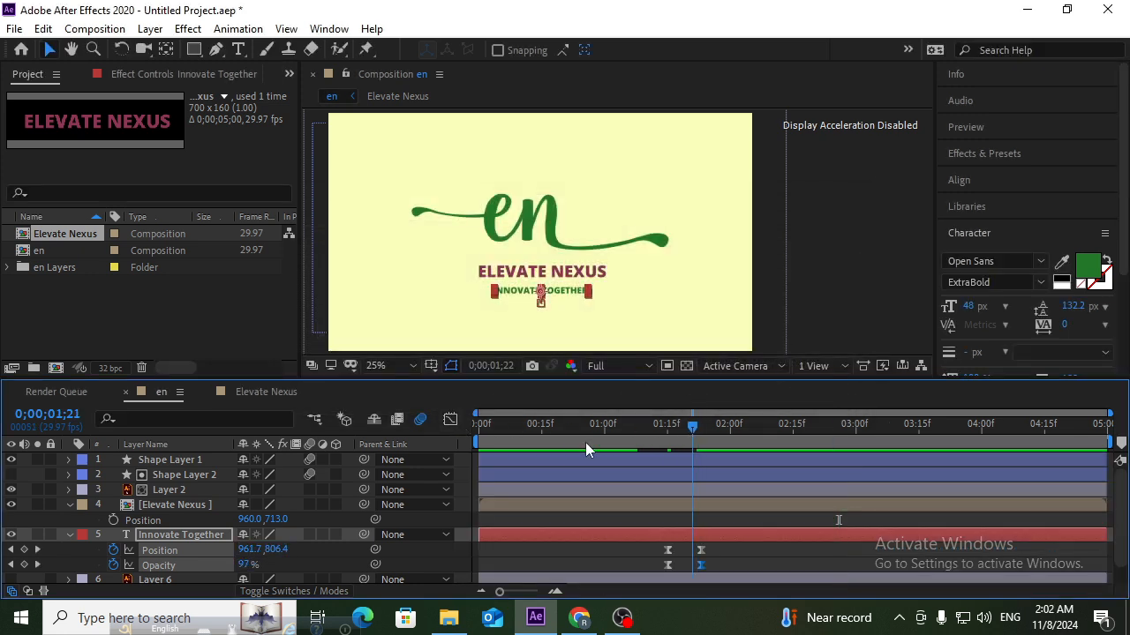
{"action": "key", "text": "Home"}
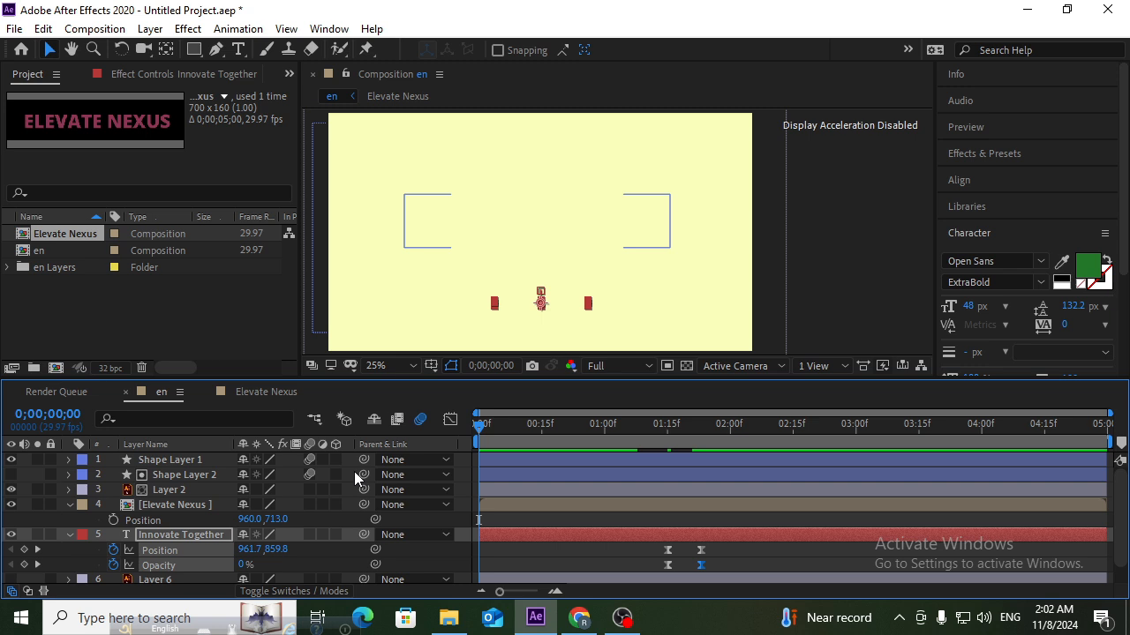
{"action": "key", "text": "space"}
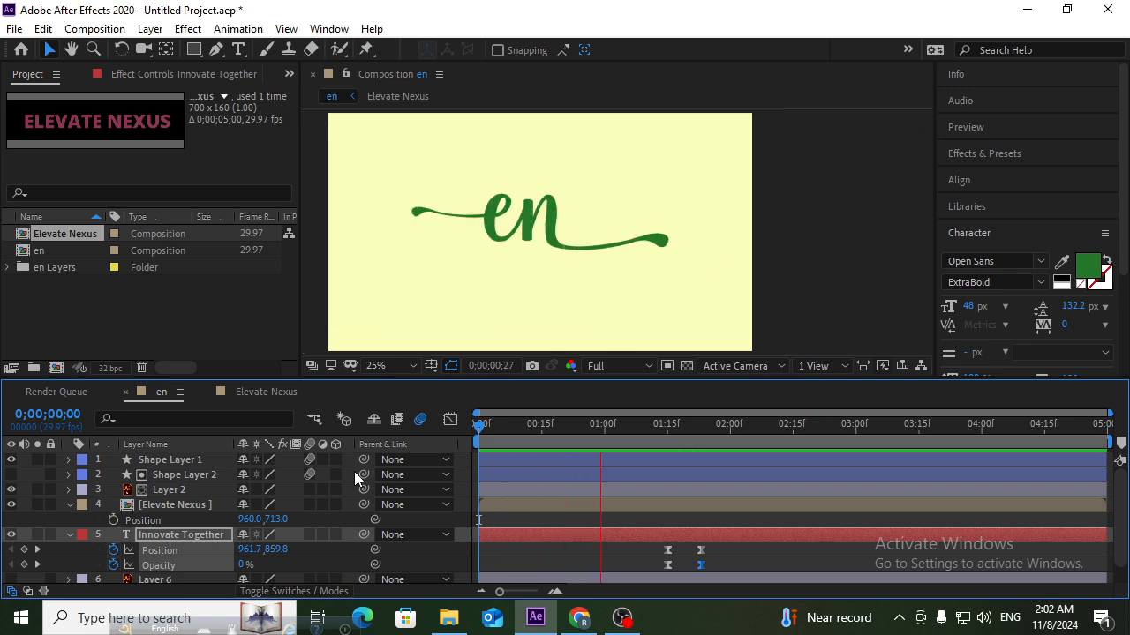